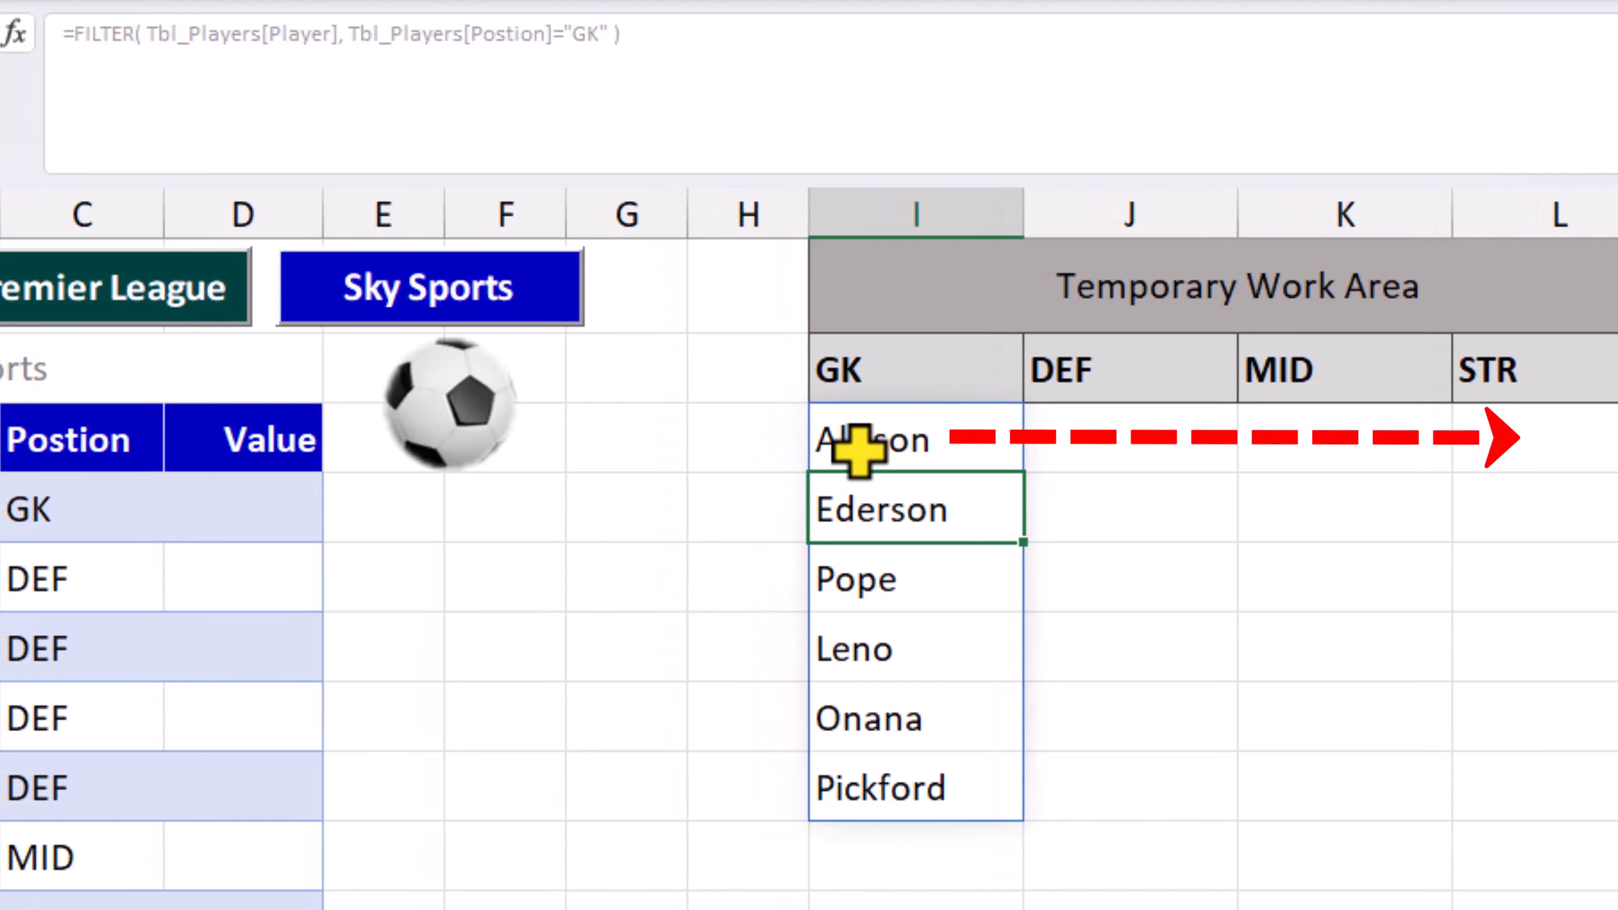
# Try to fill the FILTER formula from cell I3 across into the DEF column and check the copied formula.
pyautogui.click(860, 441)
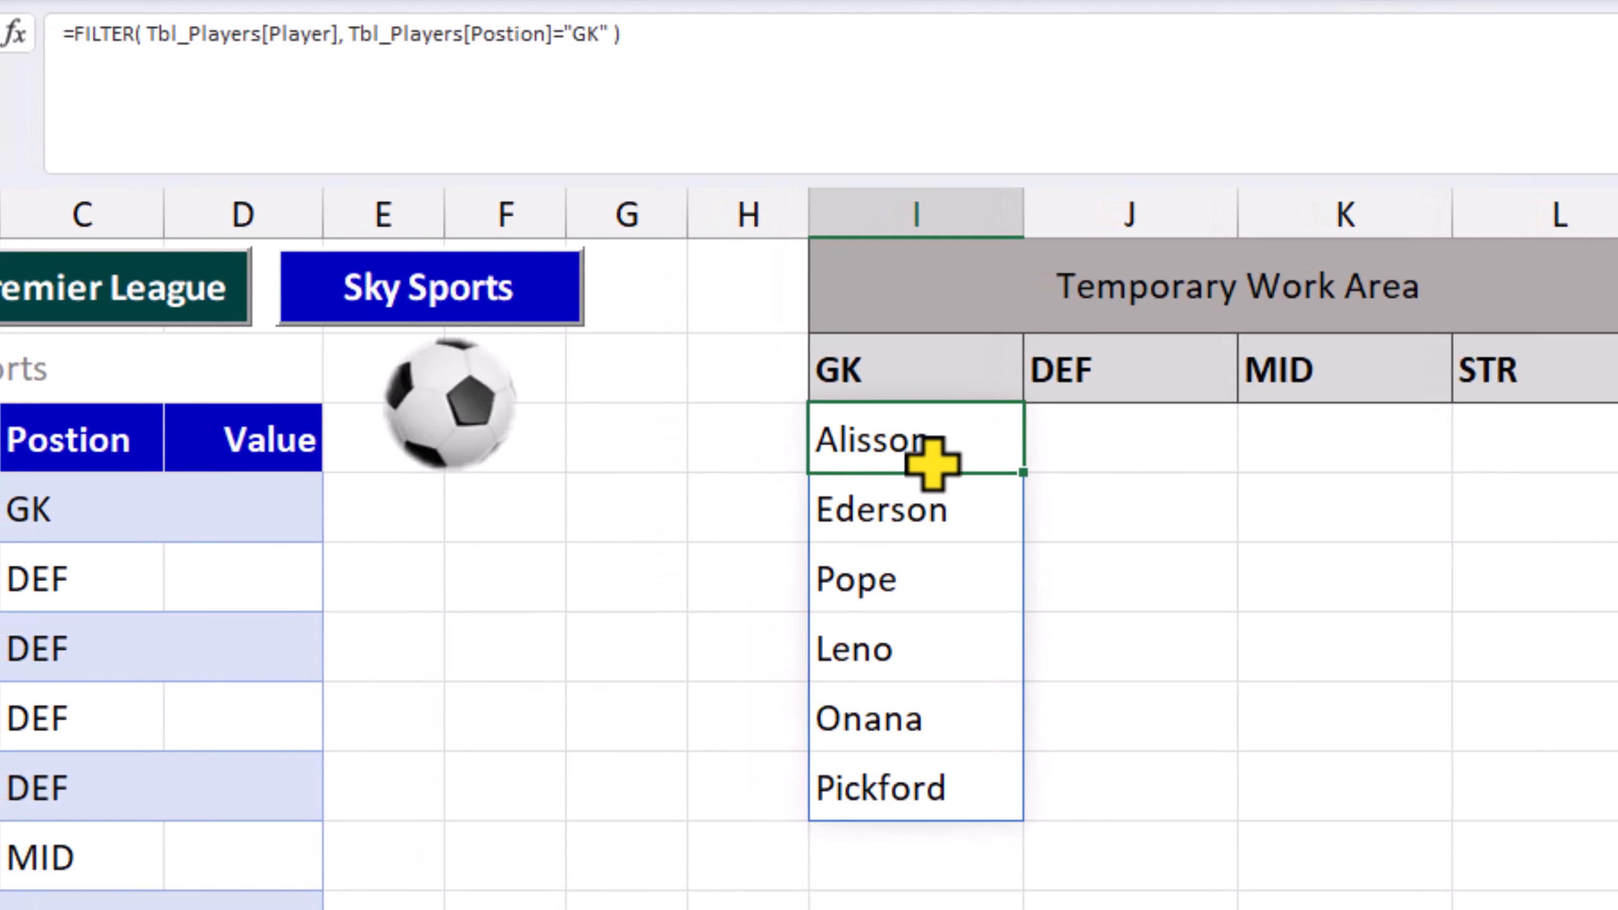
pyautogui.moveTo(1024, 473); pyautogui.dragTo(1184, 487)
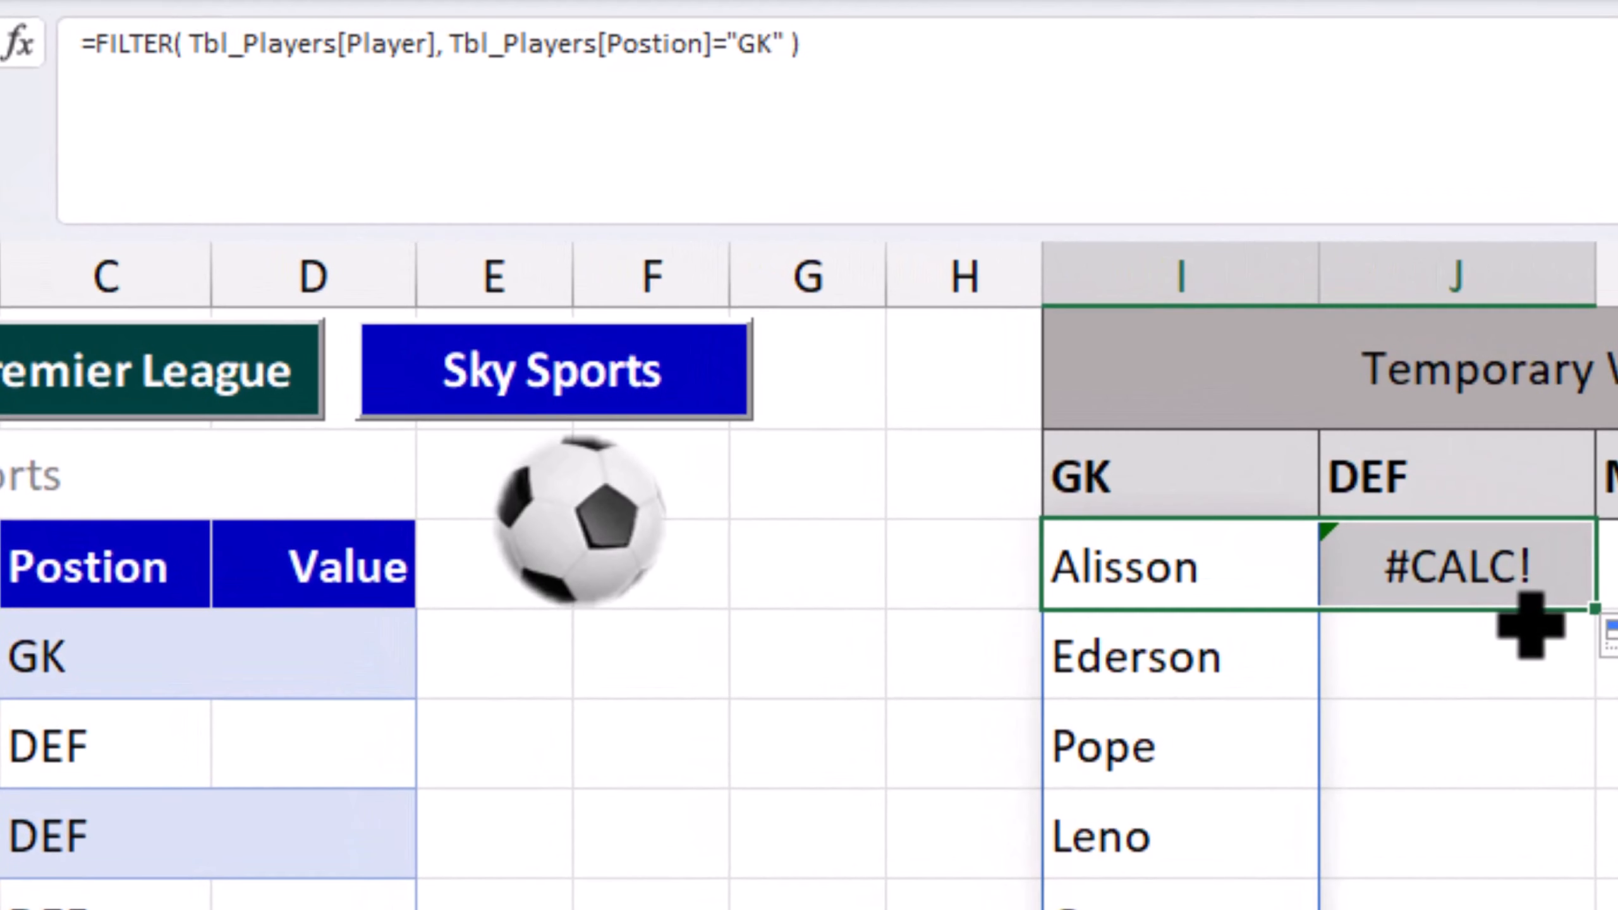
pyautogui.click(1314, 517)
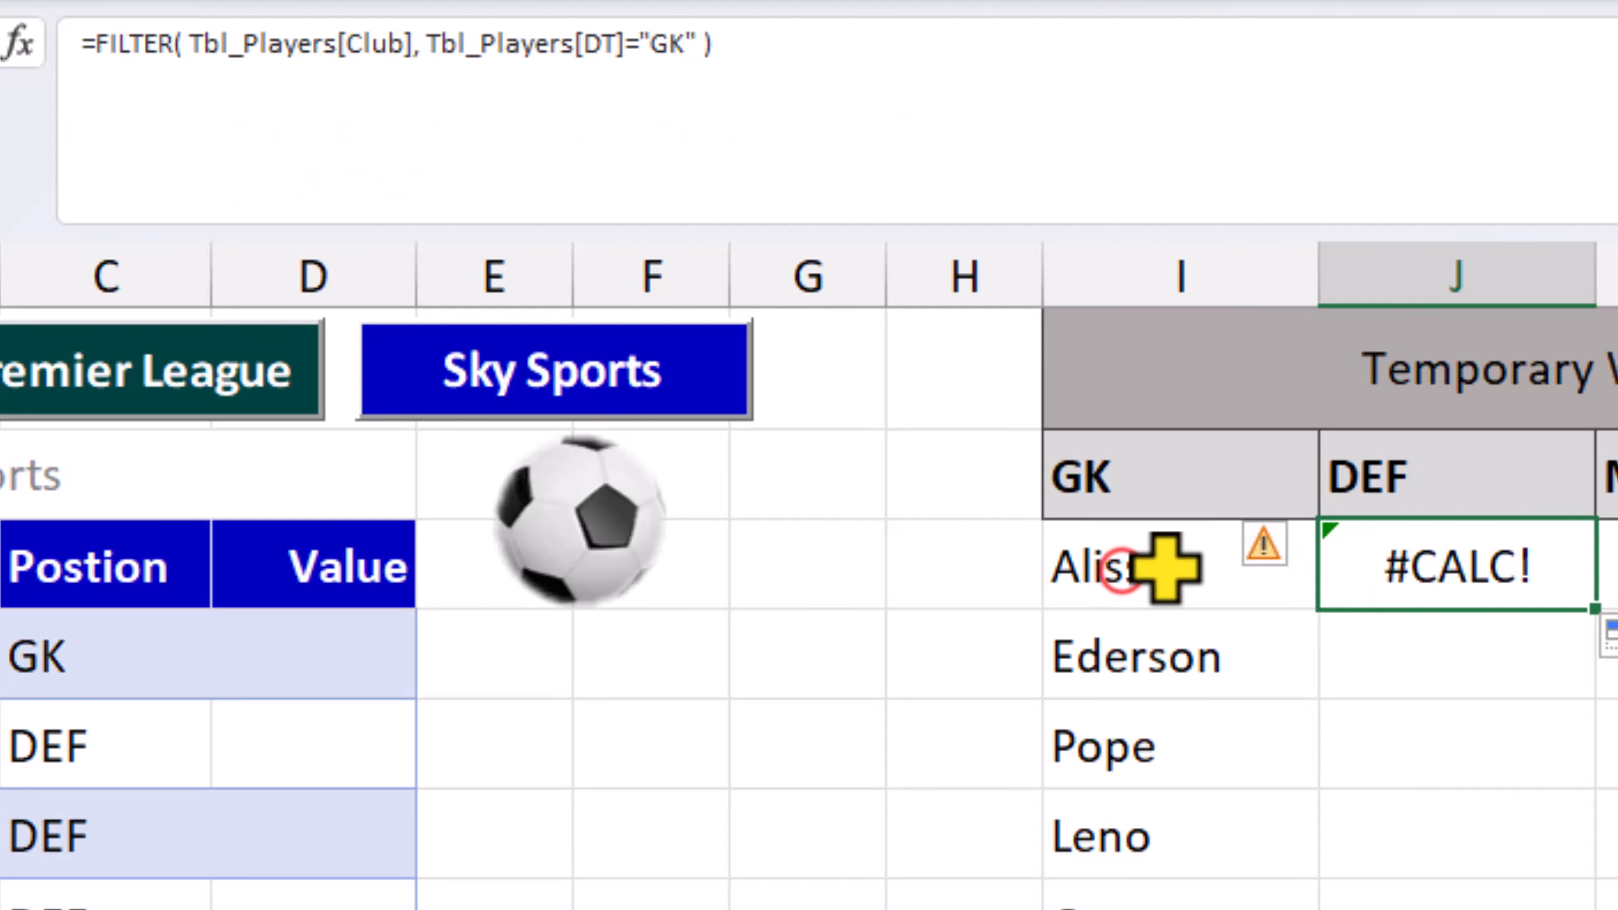
# Make the array reference in the I3 FILTER formula absolute by rewriting it as Tbl_Players[[Player]:[Player]].
pyautogui.click(1121, 569)
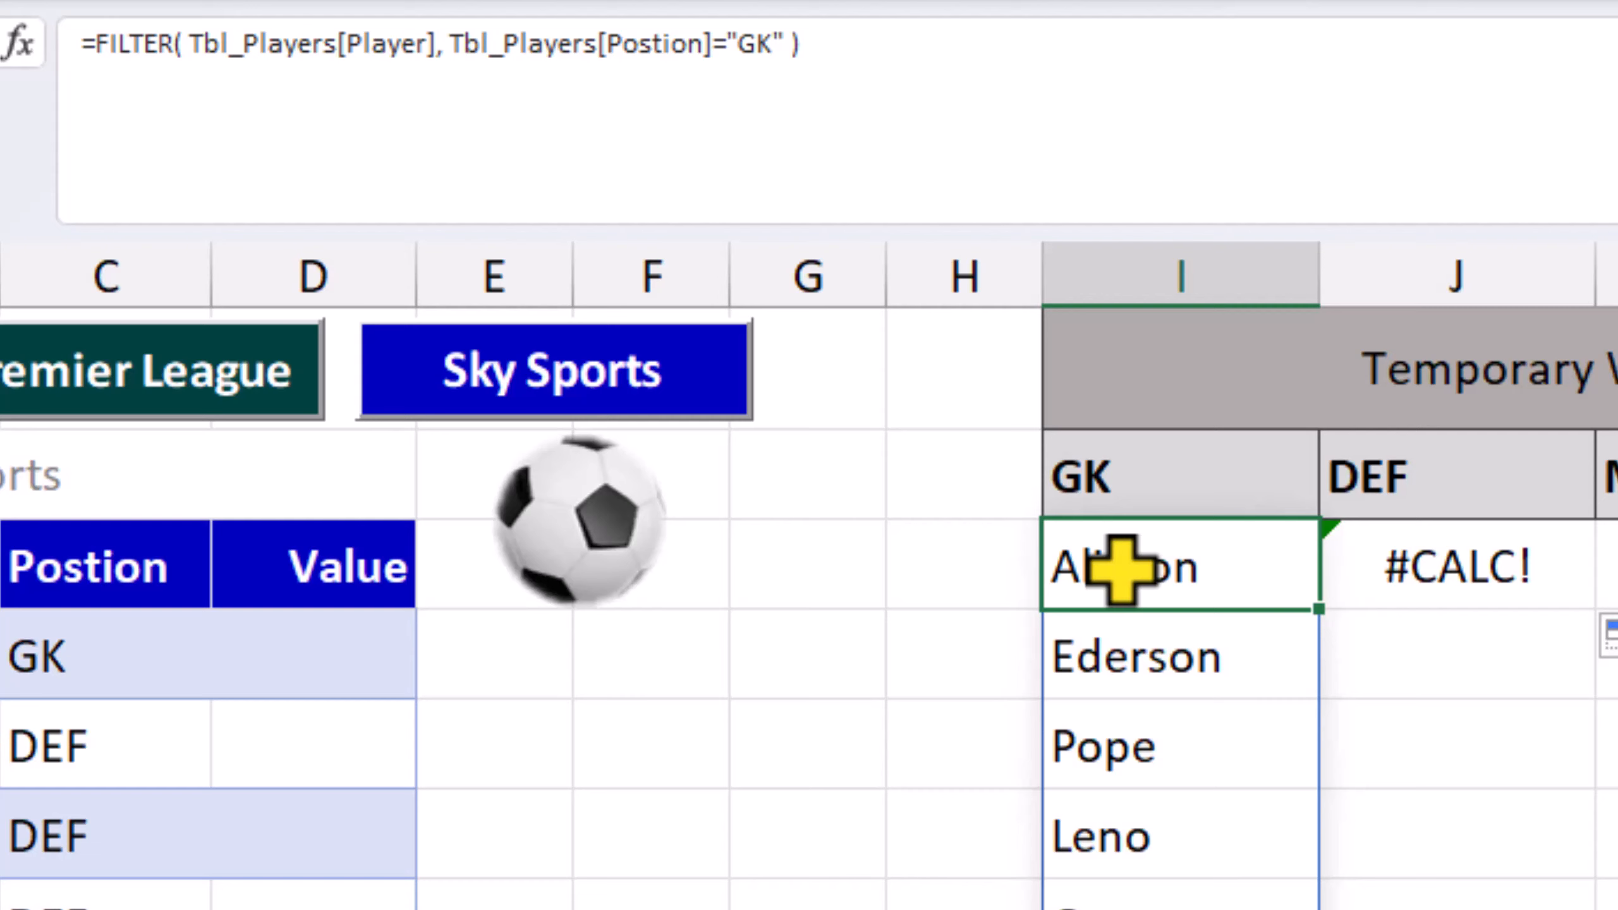
pyautogui.click(351, 46)
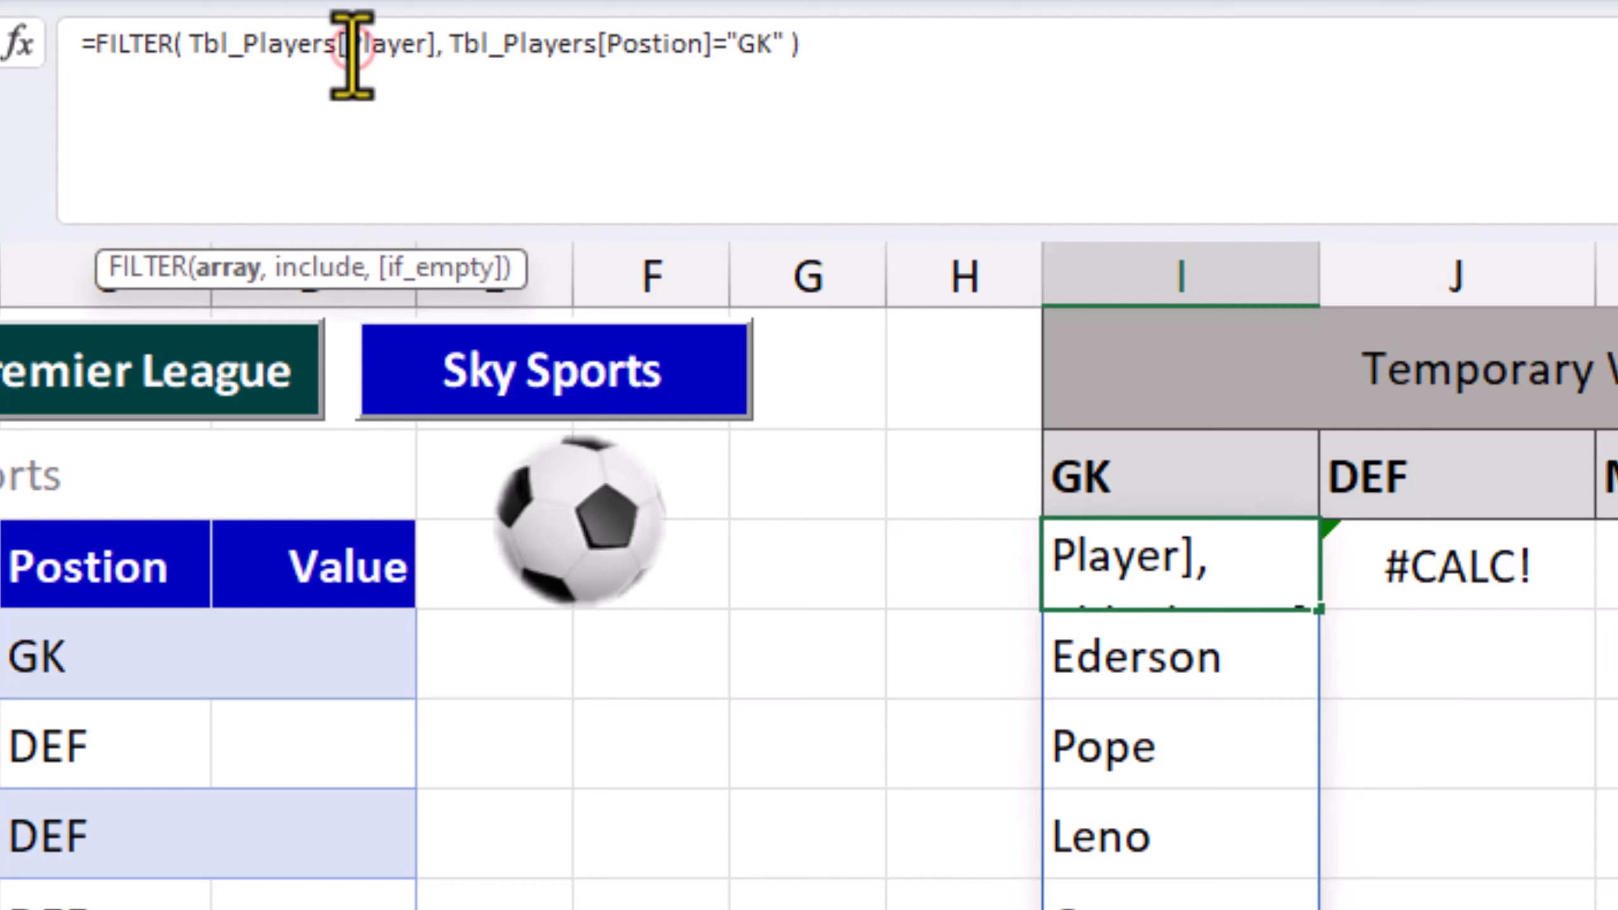
pyautogui.write('[')
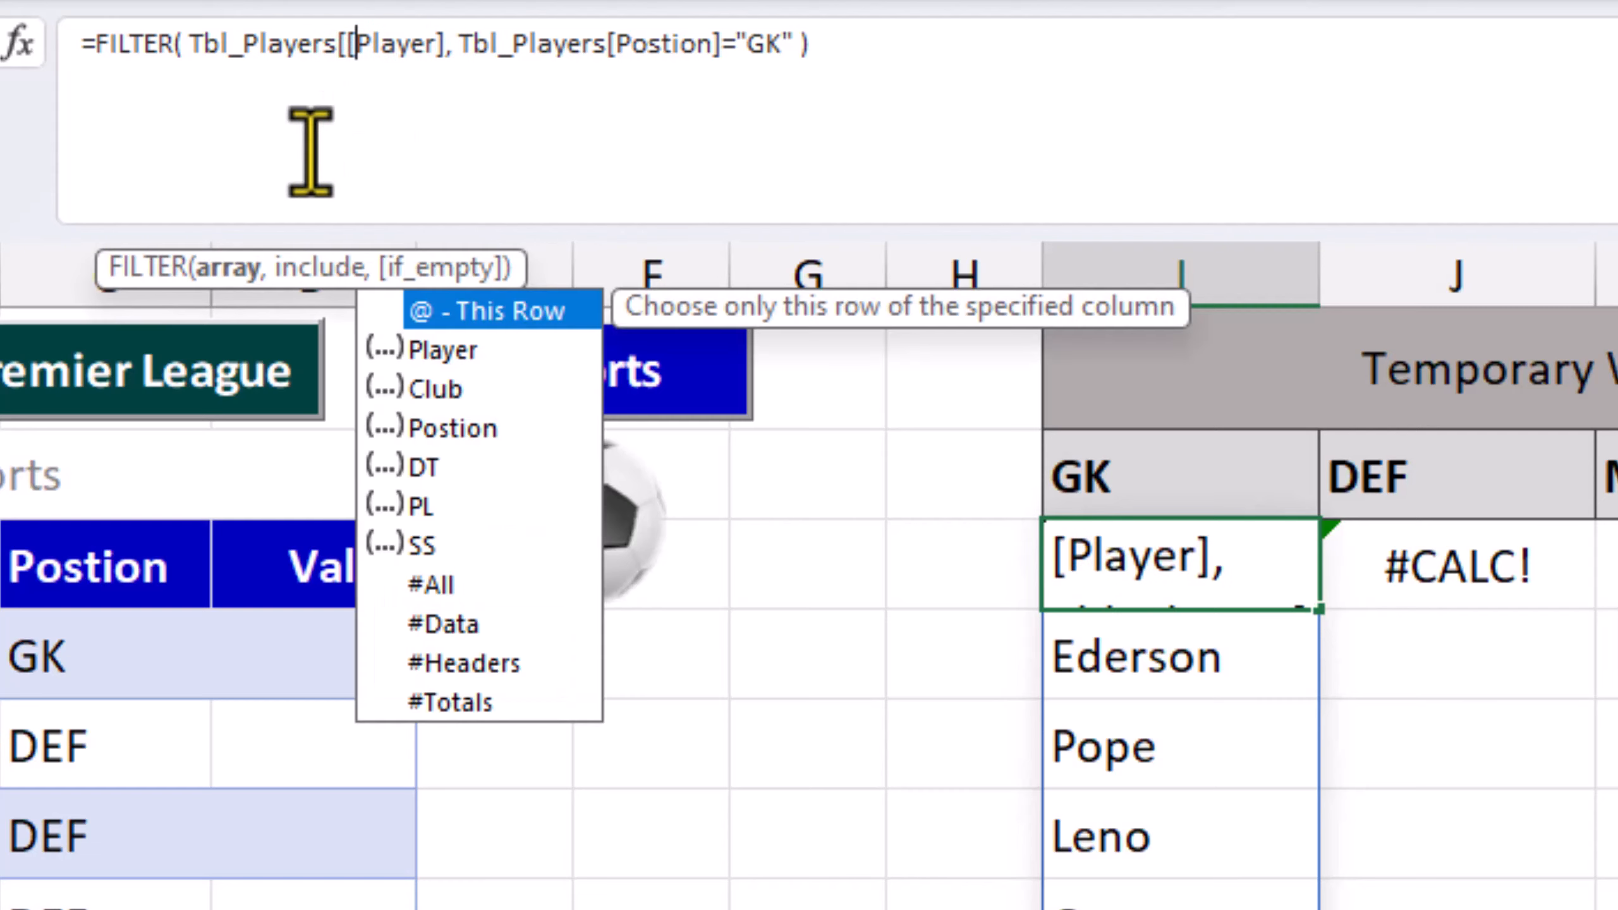
pyautogui.press('Right')
pyautogui.press('Right')
pyautogui.press('Right')
pyautogui.press('Right')
pyautogui.press('Right')
pyautogui.press('Right')
pyautogui.press('Right')
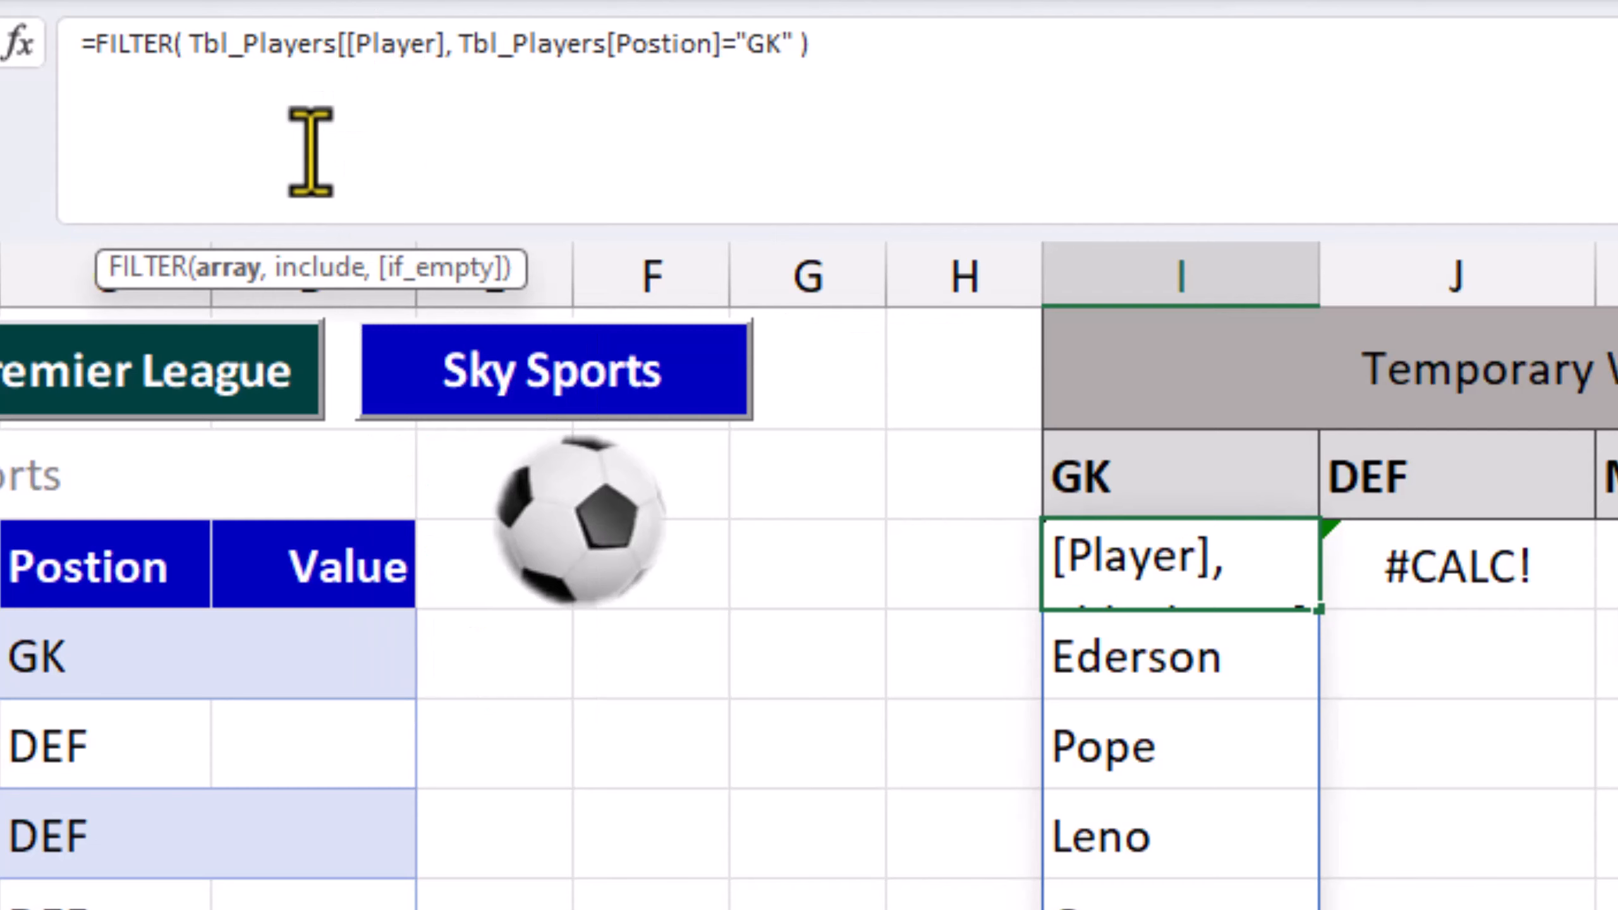
pyautogui.write(':[')
pyautogui.press('Down')
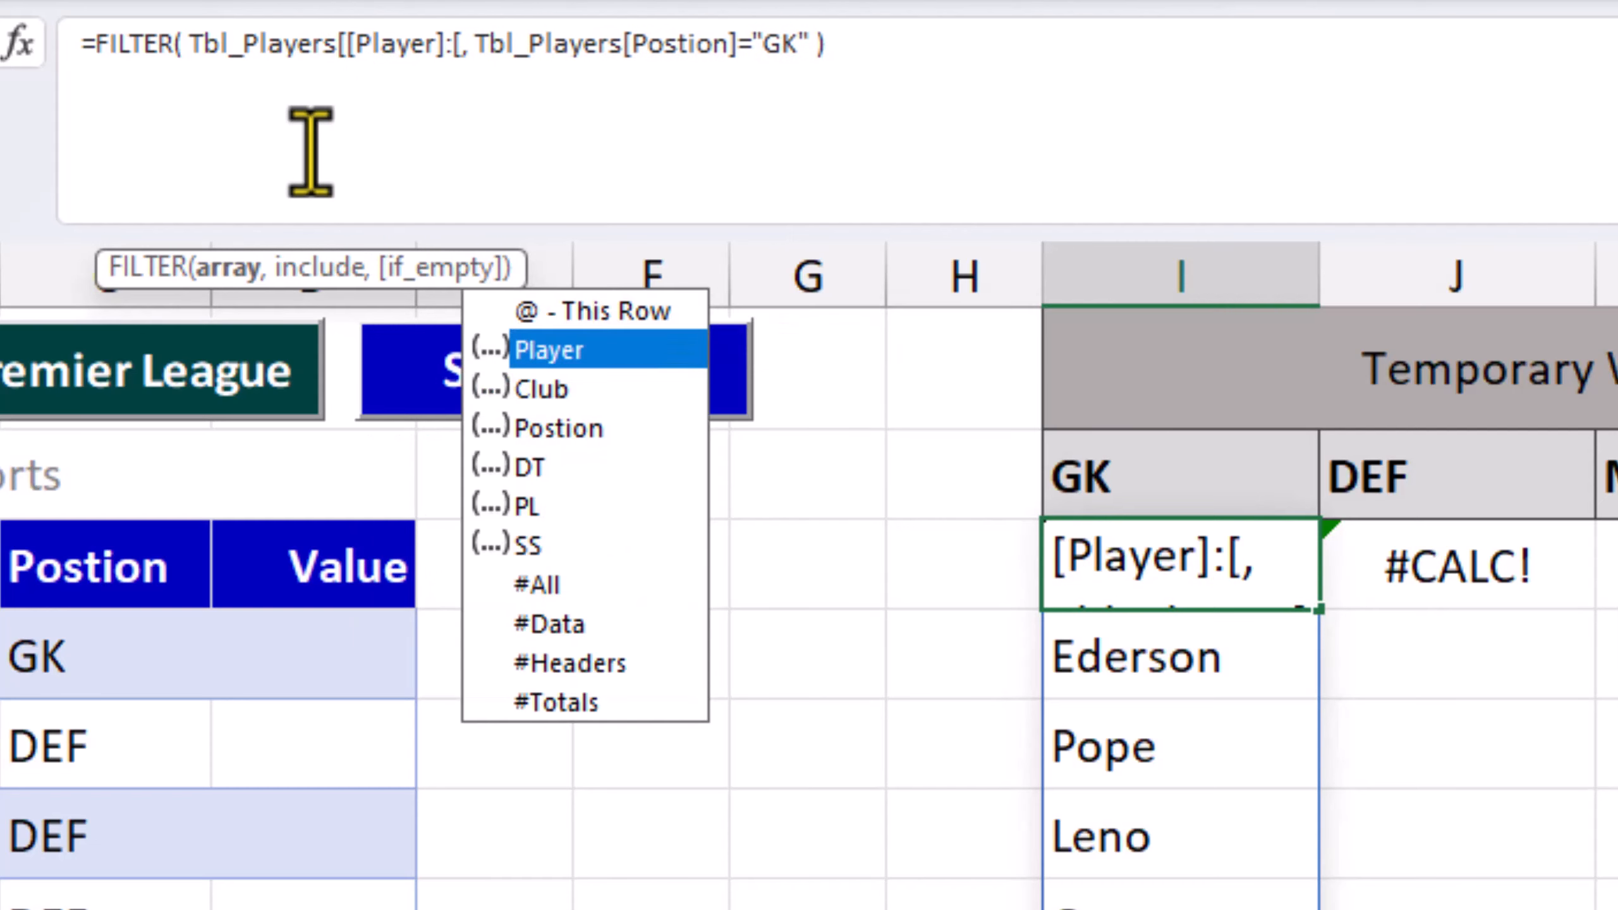
pyautogui.press('Tab')
pyautogui.write(']]')
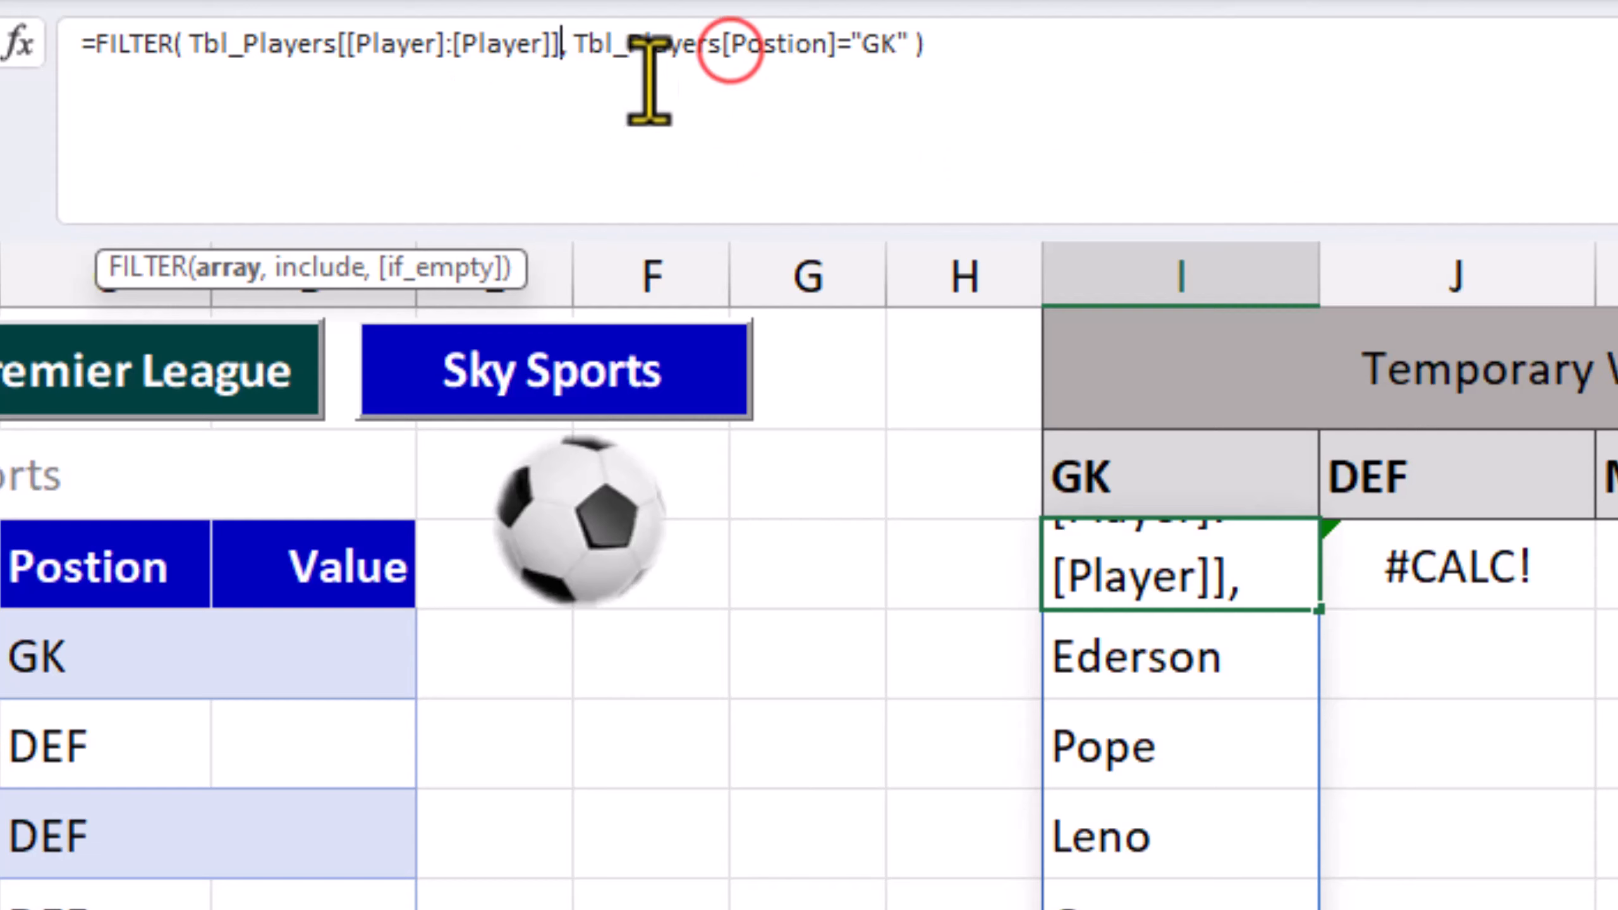
# Make the include reference in the I3 FILTER formula absolute by rewriting it as Tbl_Players[[Postion]:[Postion]].
pyautogui.click(730, 51)
pyautogui.write('[')
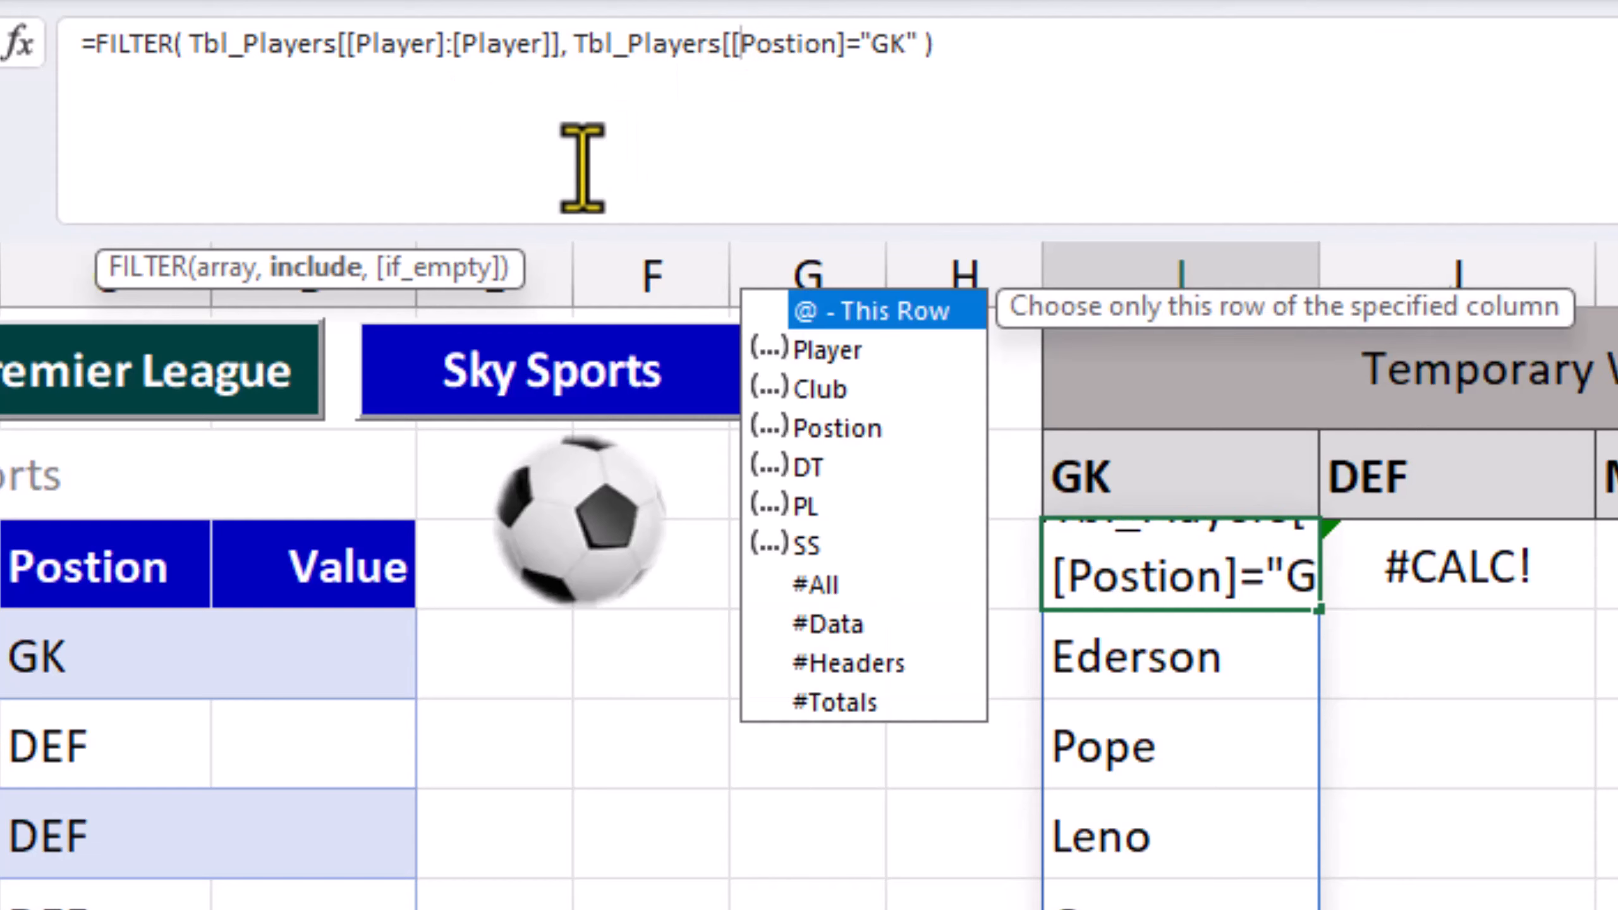
pyautogui.press('Right')
pyautogui.press('Right')
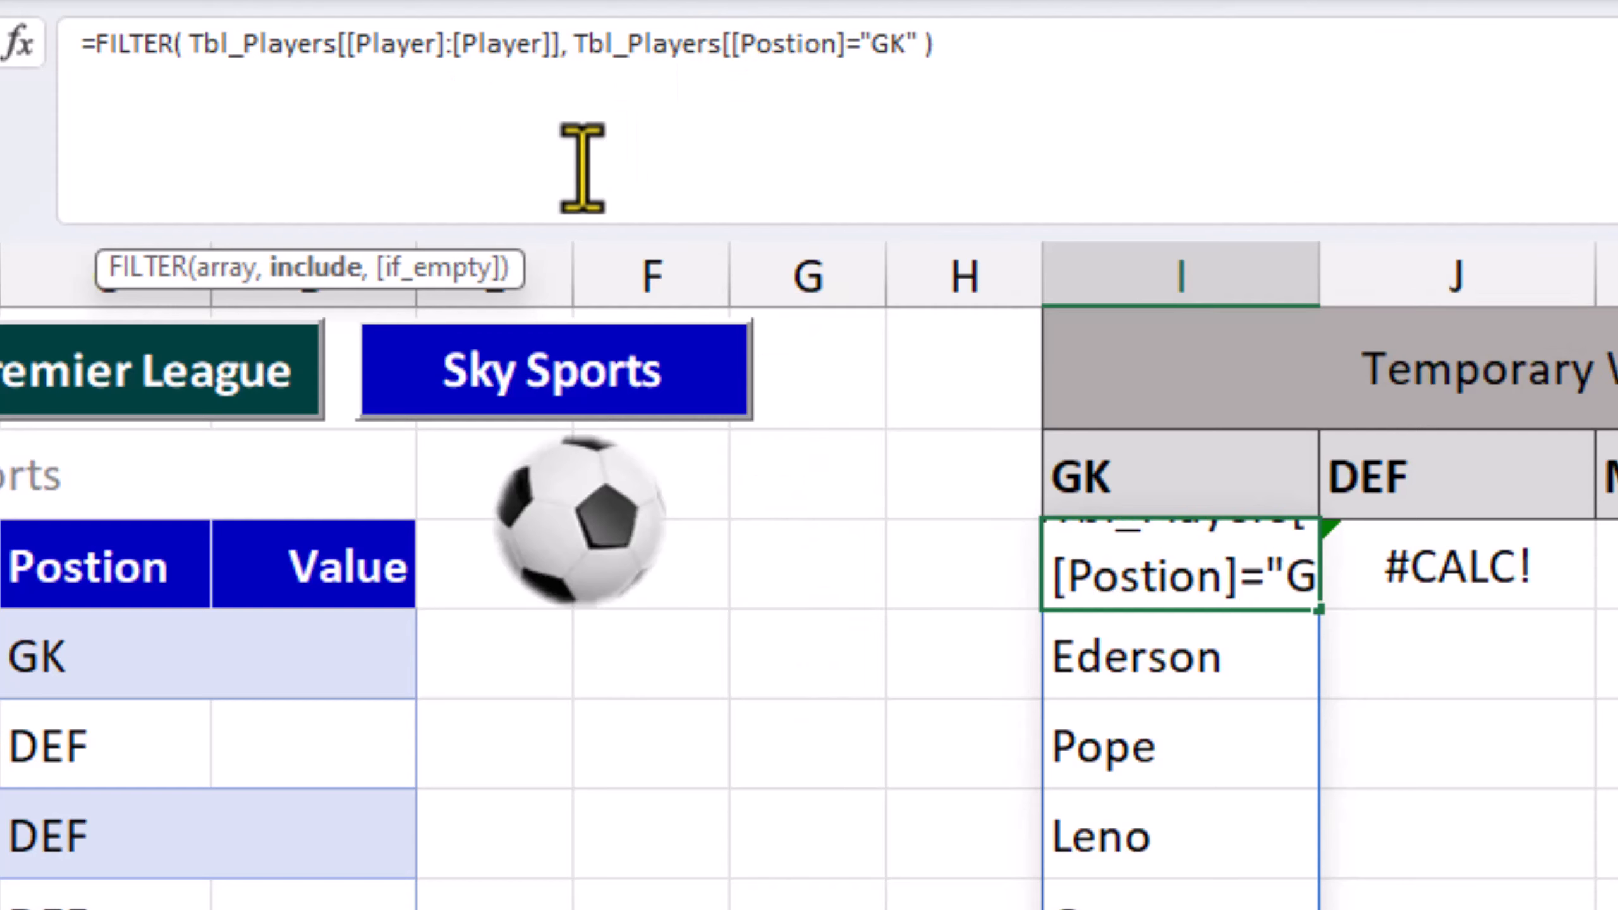
pyautogui.write(']:[')
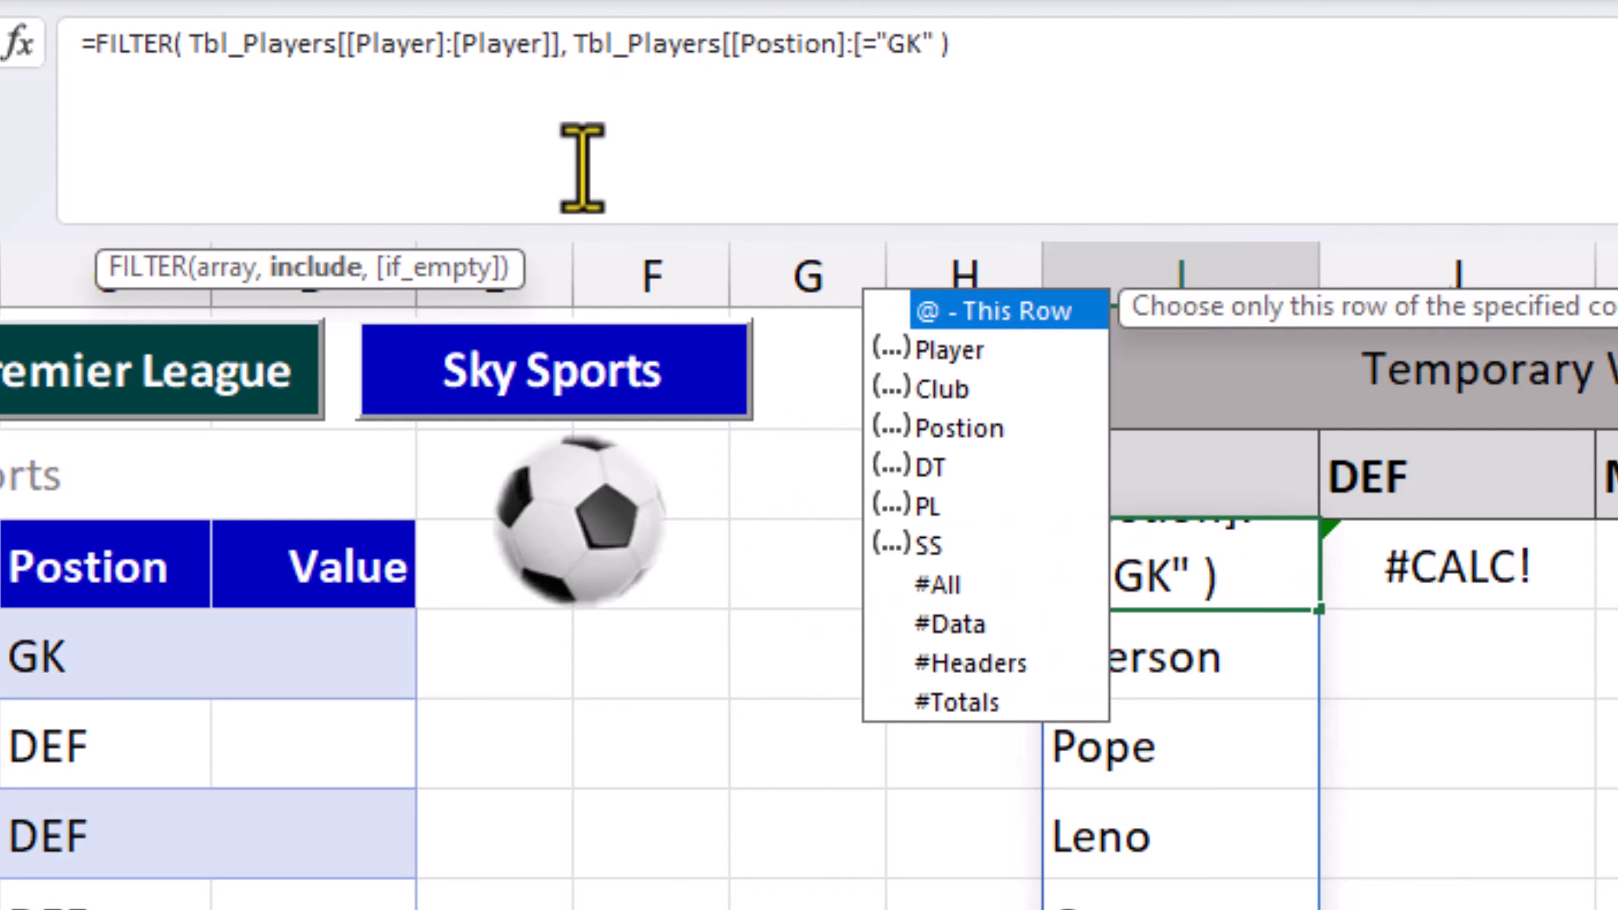
pyautogui.press('Down')
pyautogui.press('Down')
pyautogui.press('Down')
pyautogui.press('Tab')
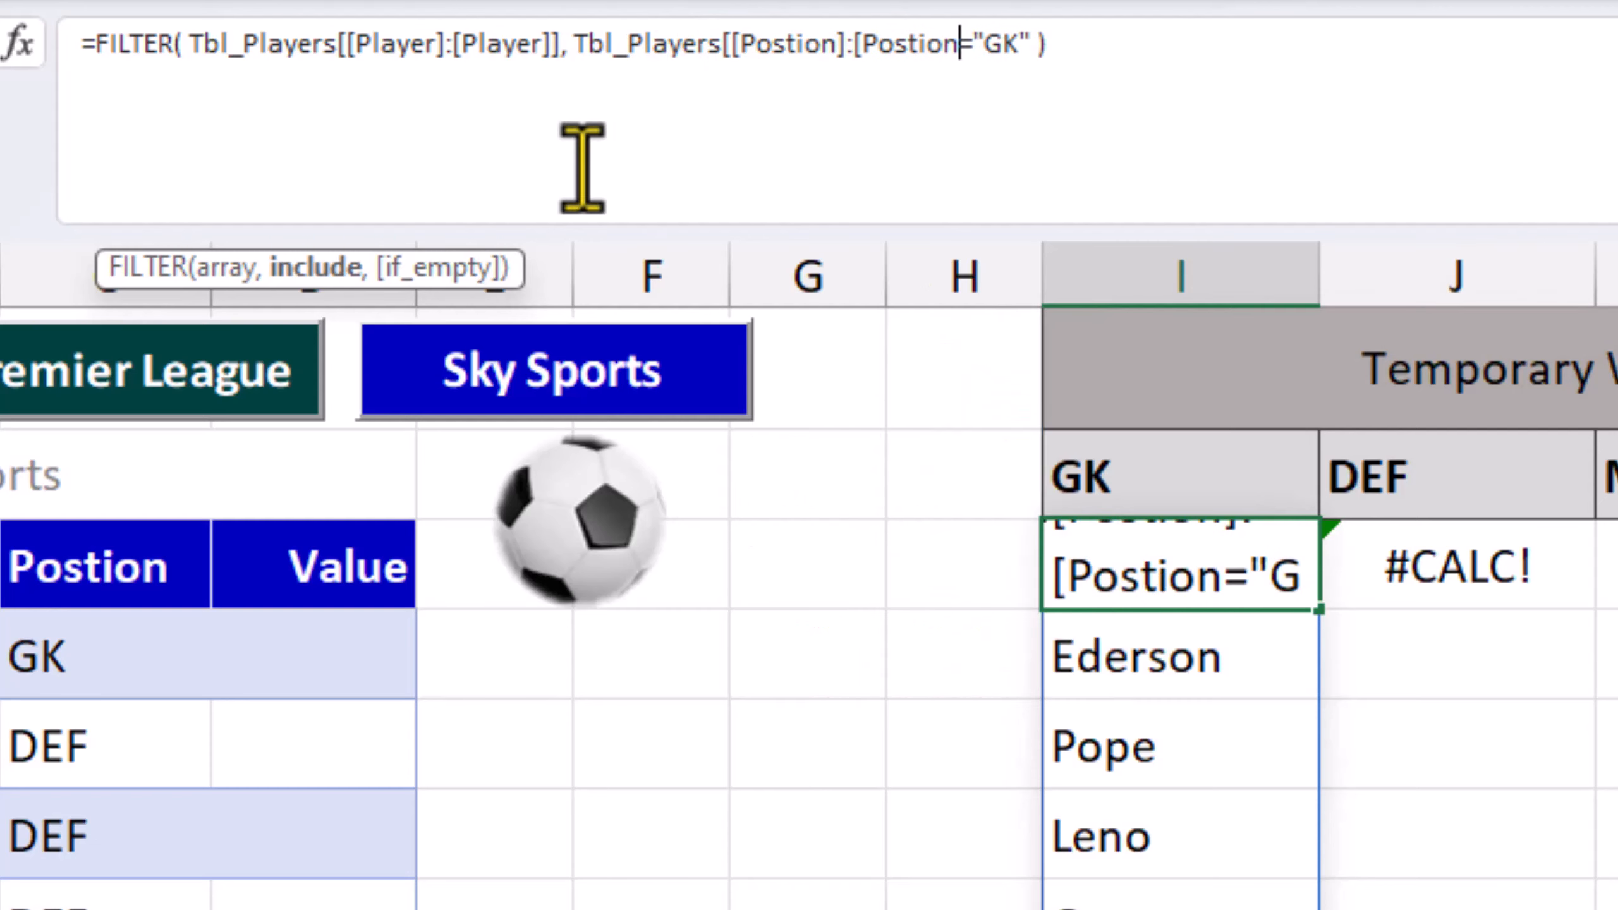
pyautogui.write(']]')
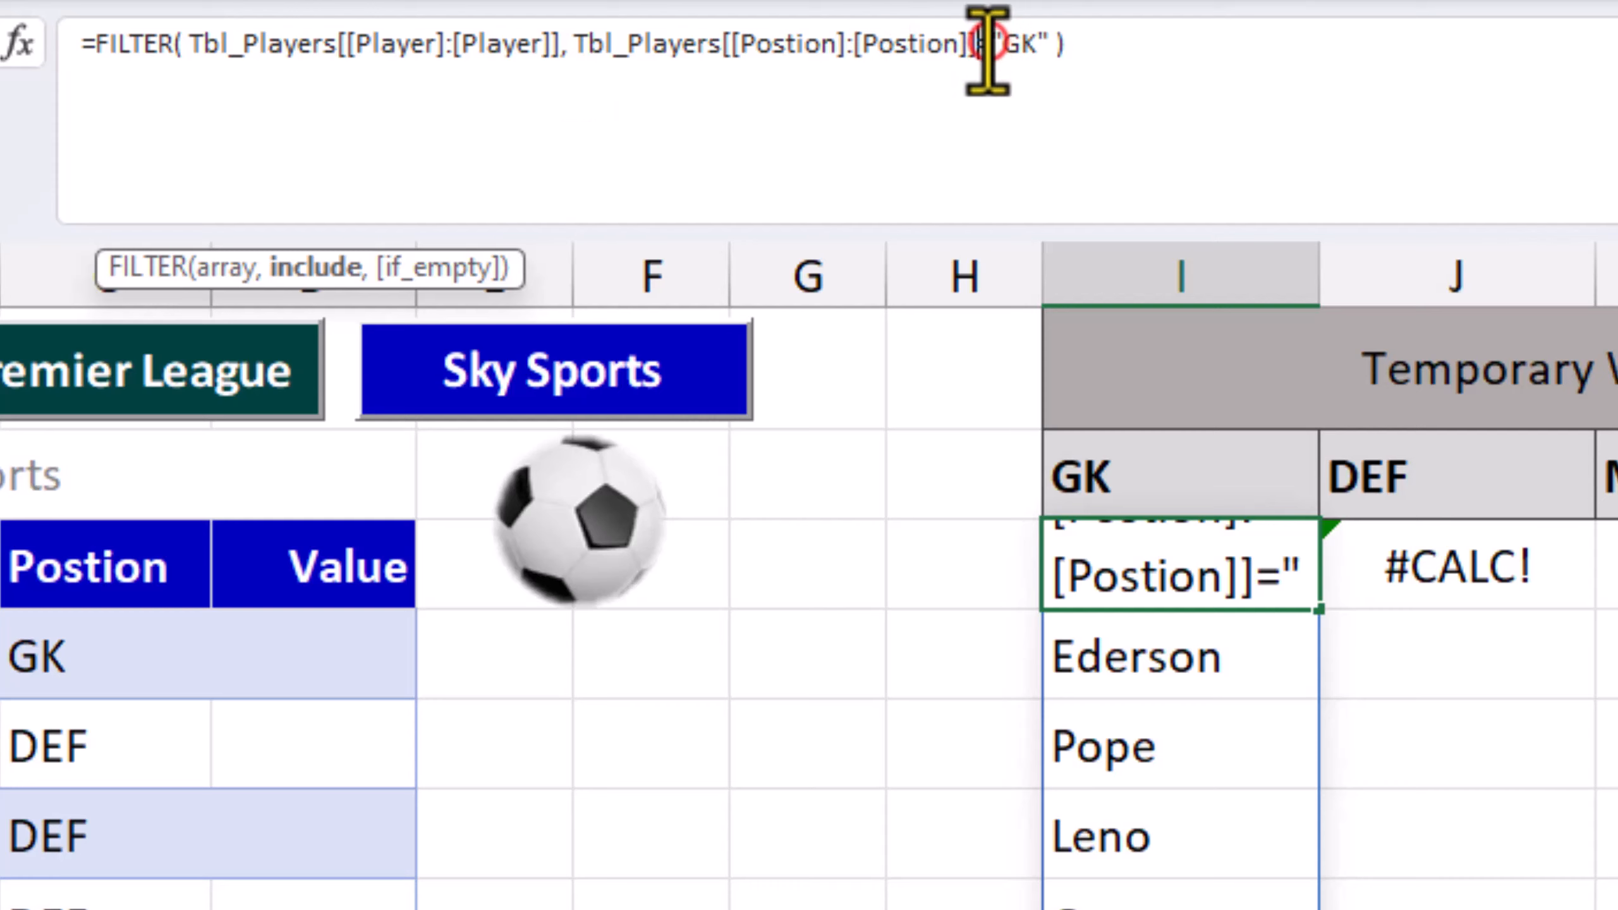
# Replace the "GK" criterion in the I3 formula with a relative reference to header cell I2 and commit the formula.
pyautogui.moveTo(992, 46); pyautogui.dragTo(1048, 45)
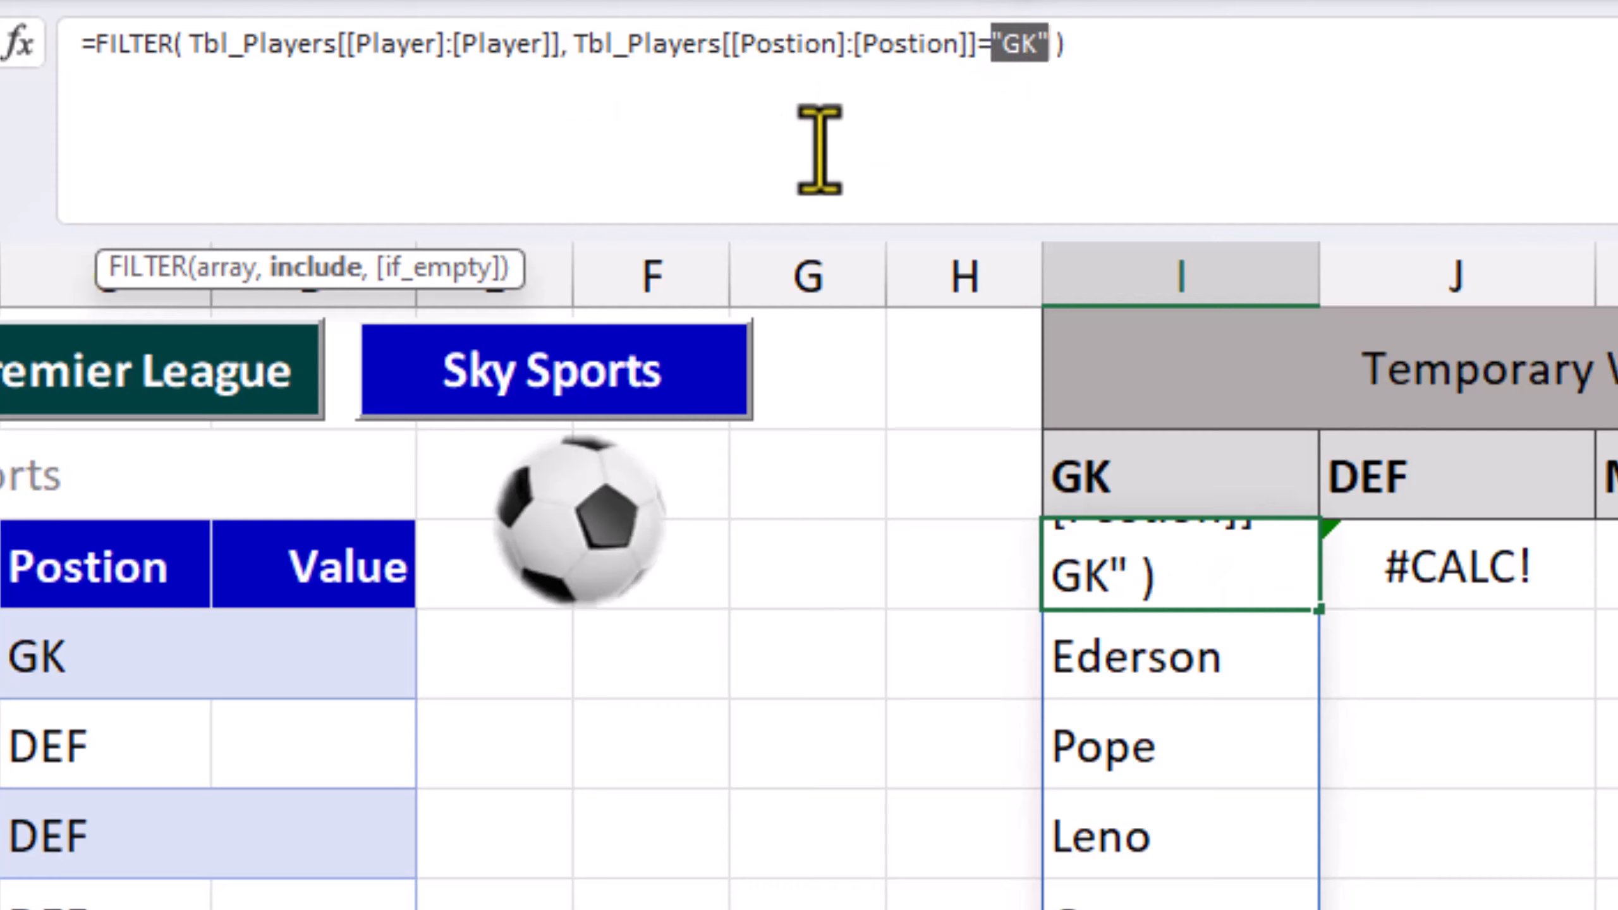
pyautogui.click(1146, 474)
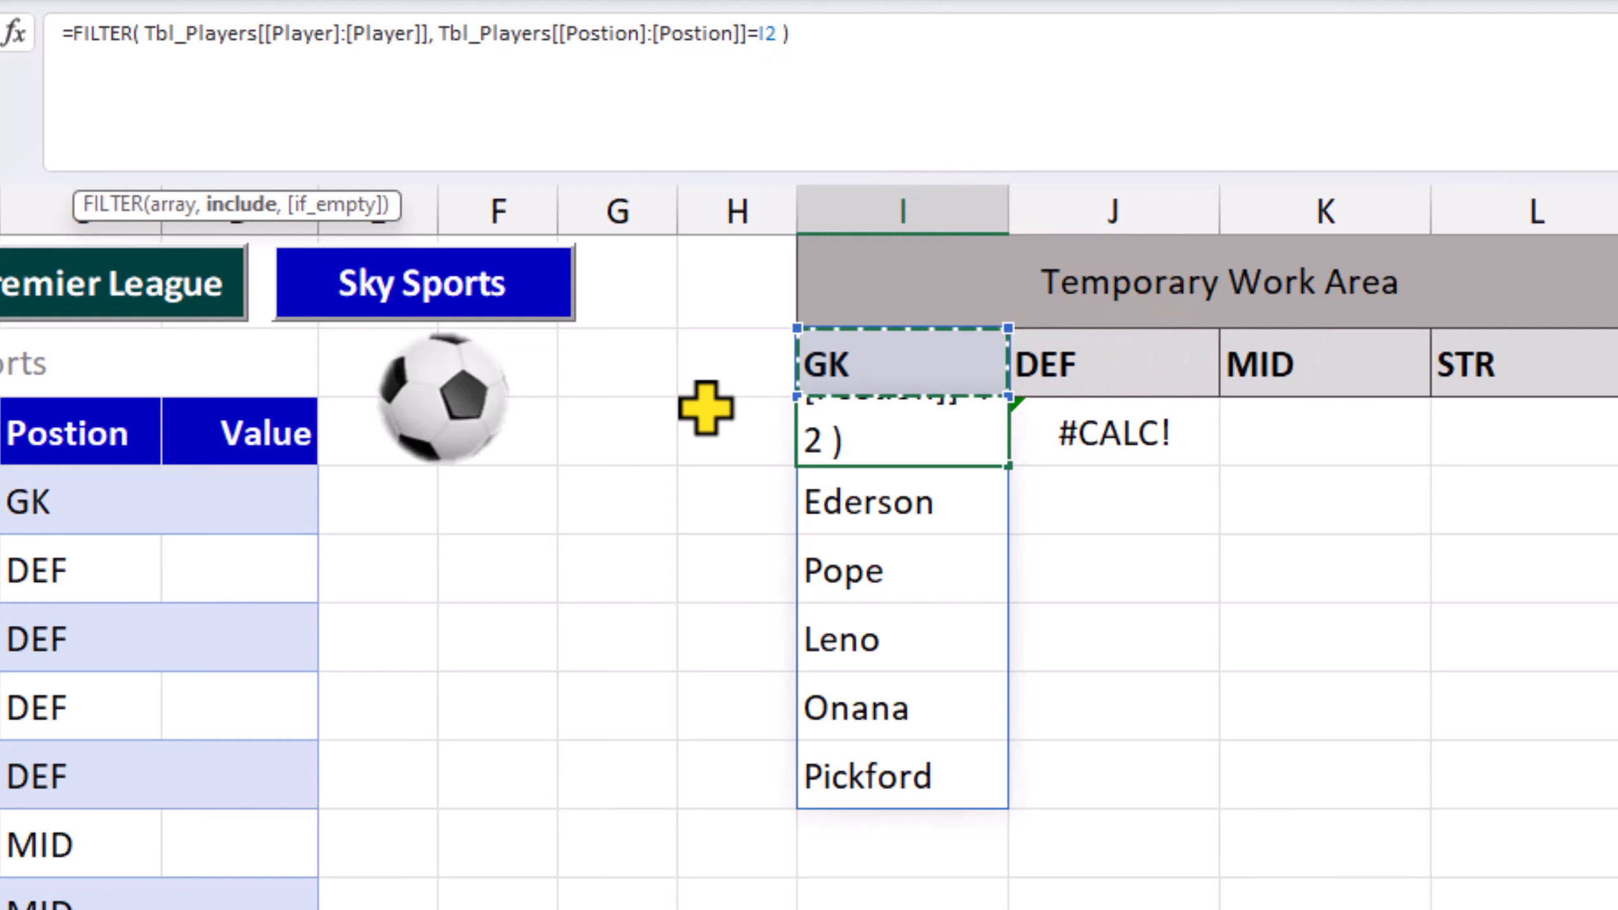
pyautogui.press('Return')
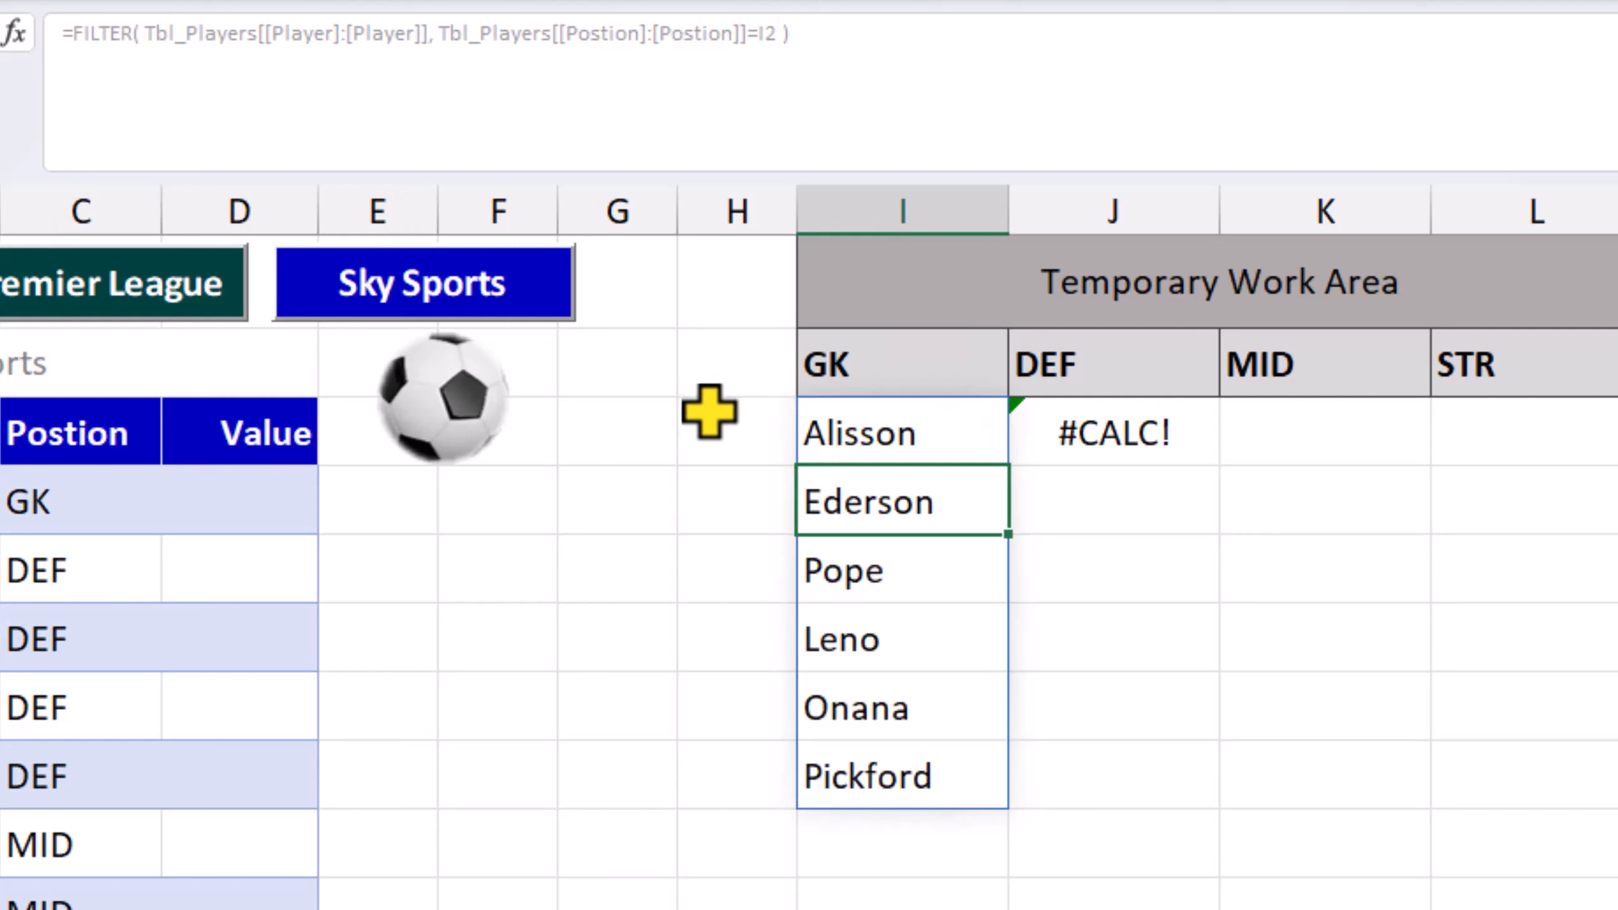
# Copy the I3 FILTER formula across row 3 into the DEF, MID and STR columns of the Temporary Work Area.
pyautogui.click(939, 432)
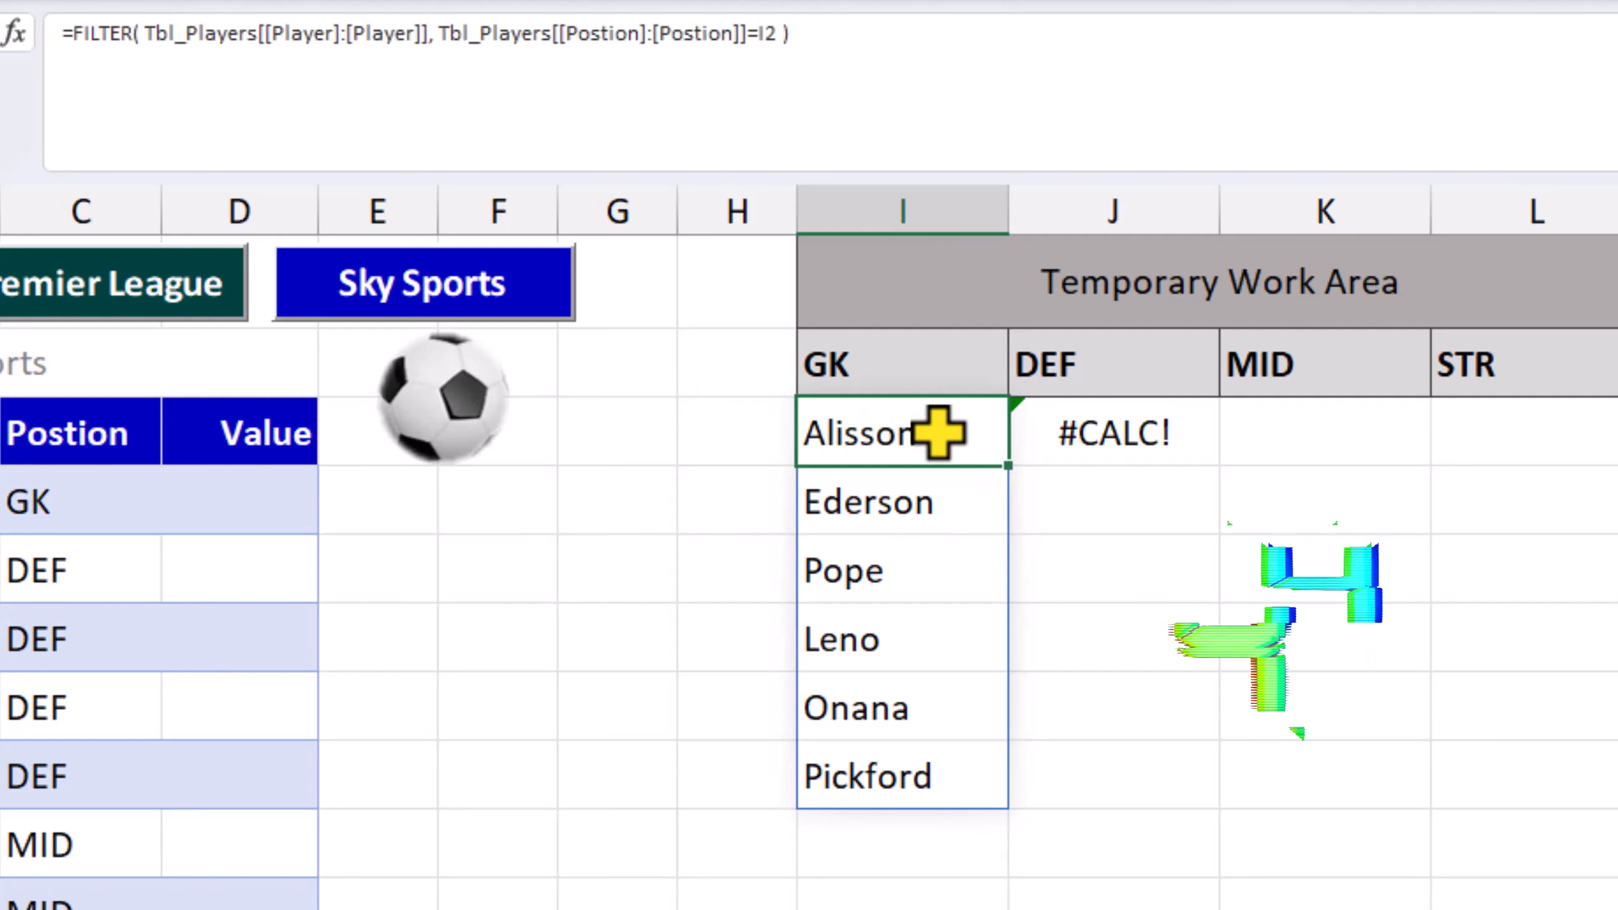
pyautogui.moveTo(1006, 464); pyautogui.dragTo(1156, 467)
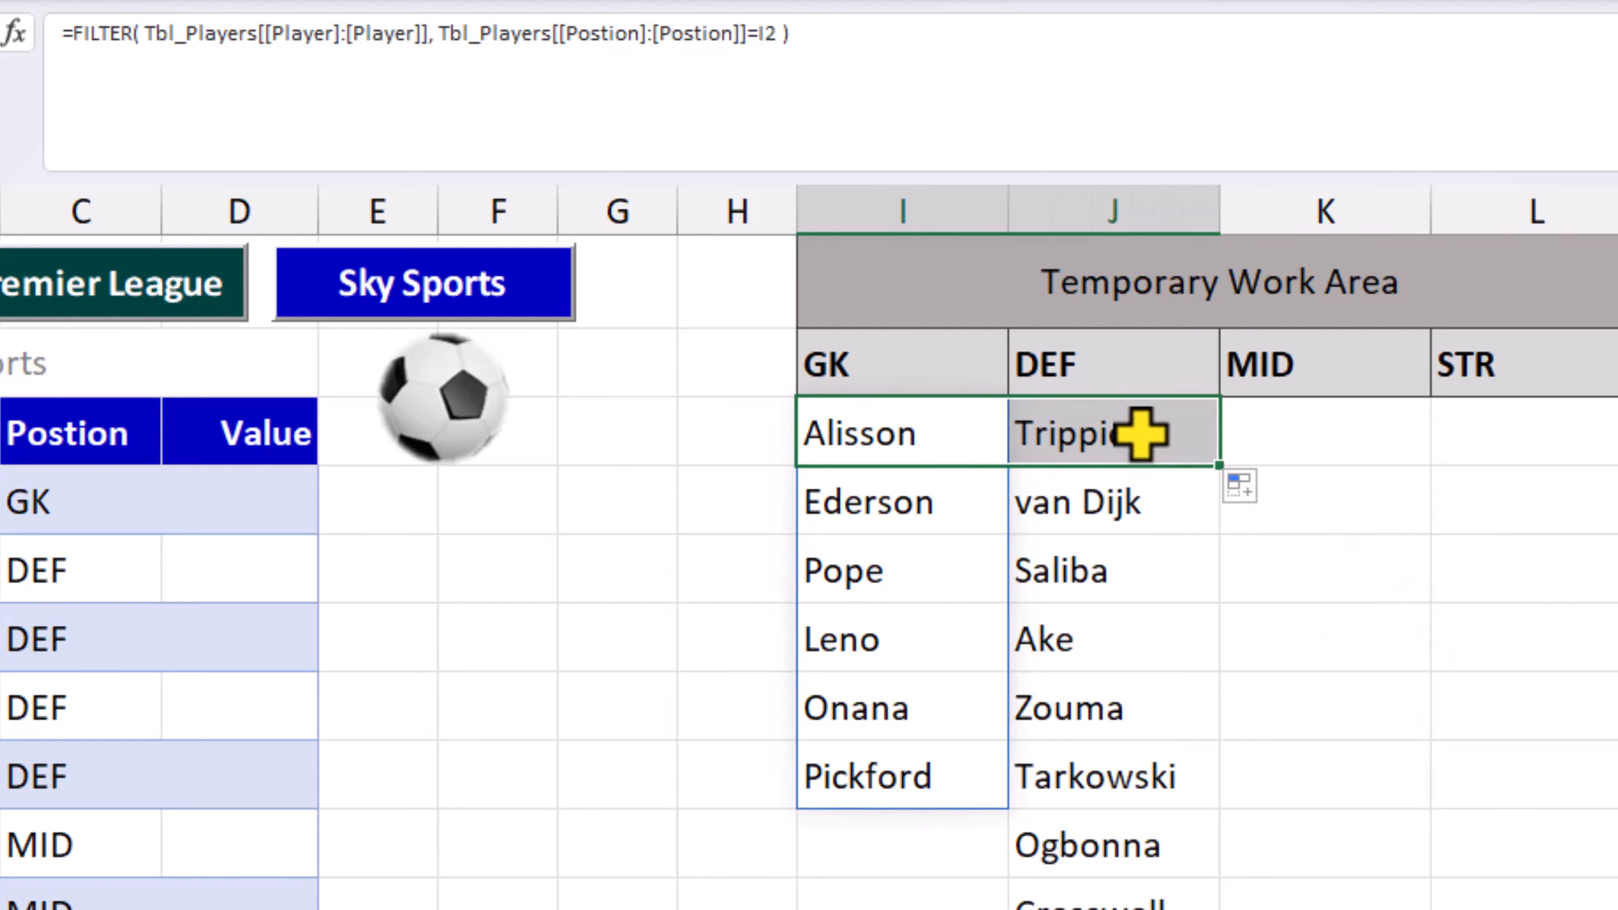
pyautogui.click(1140, 433)
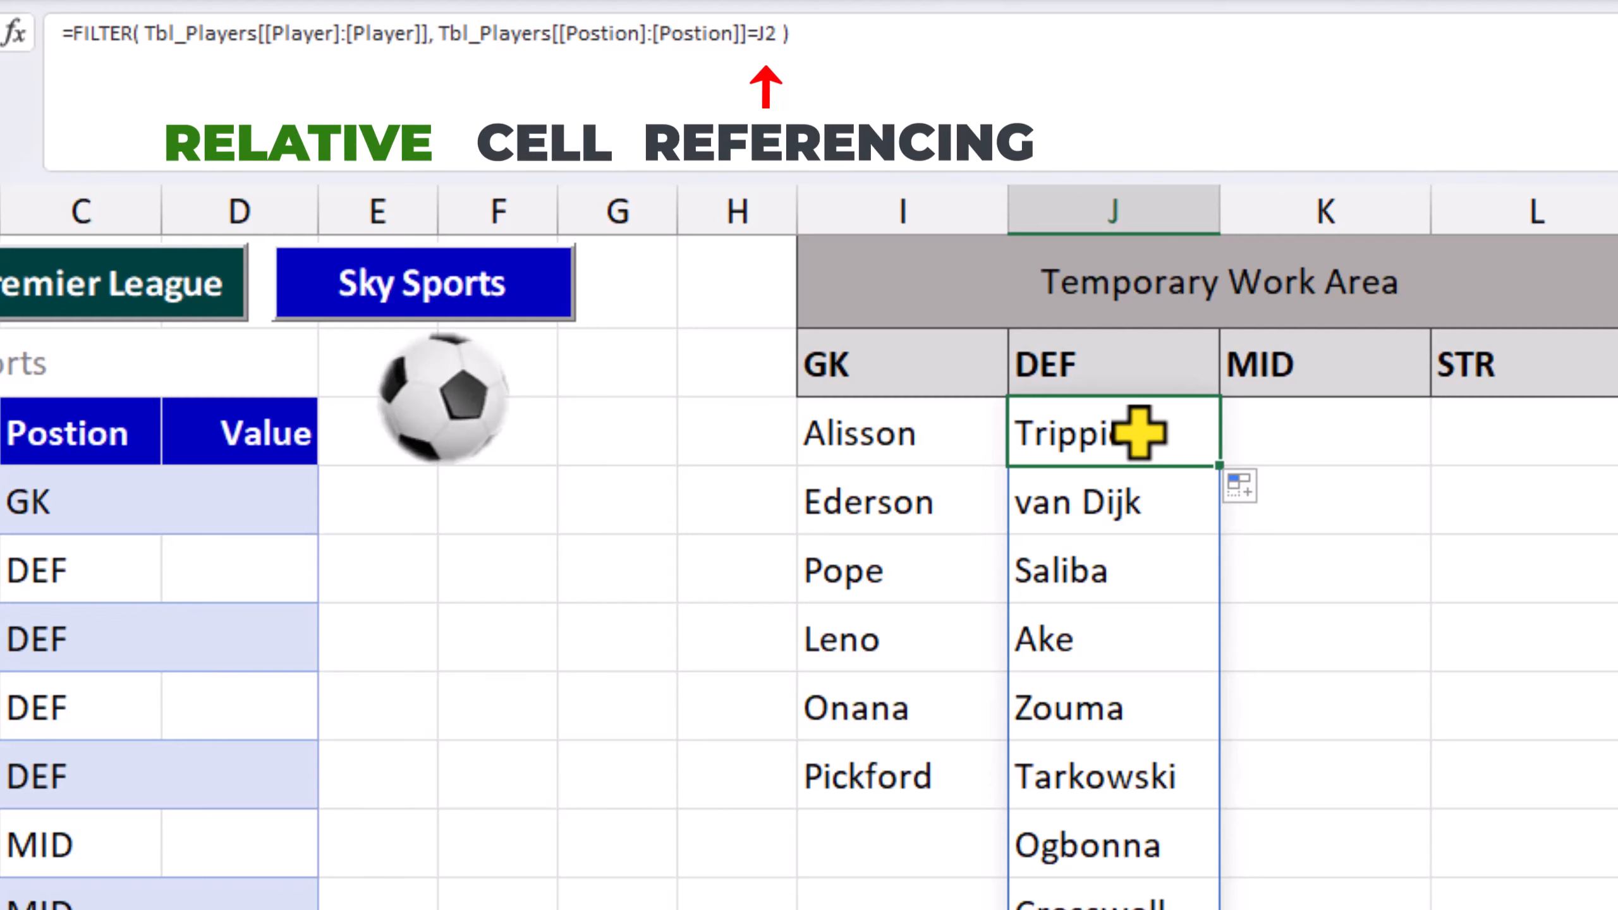
pyautogui.moveTo(1218, 465); pyautogui.dragTo(1322, 471)
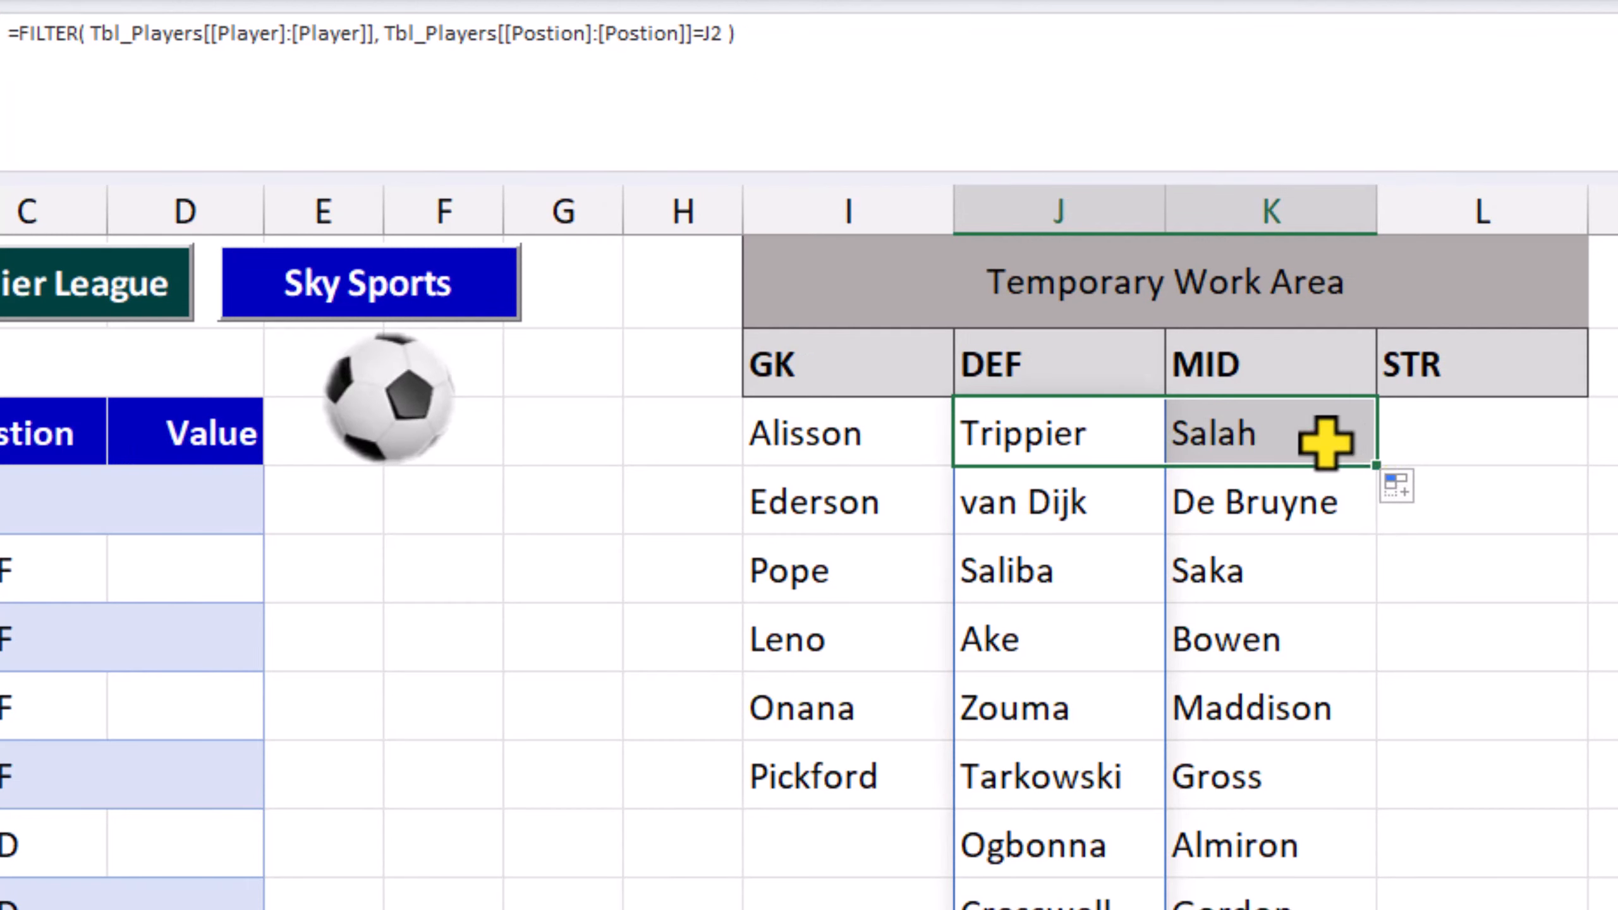
pyautogui.click(1324, 440)
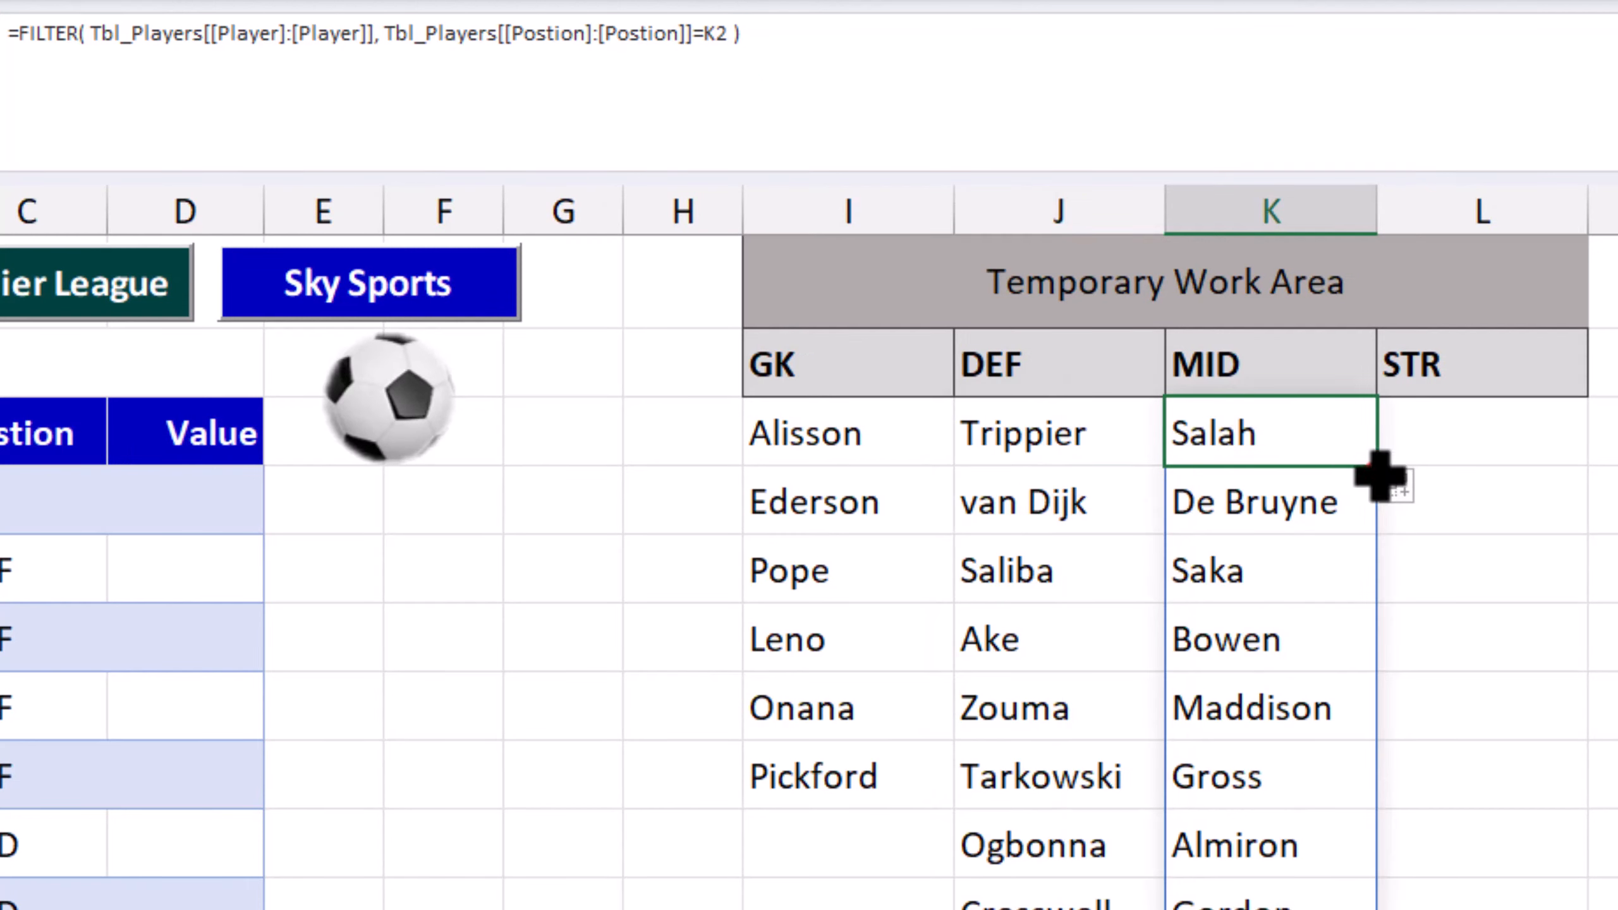
pyautogui.moveTo(1378, 470); pyautogui.dragTo(1553, 475)
pyautogui.click(1547, 466)
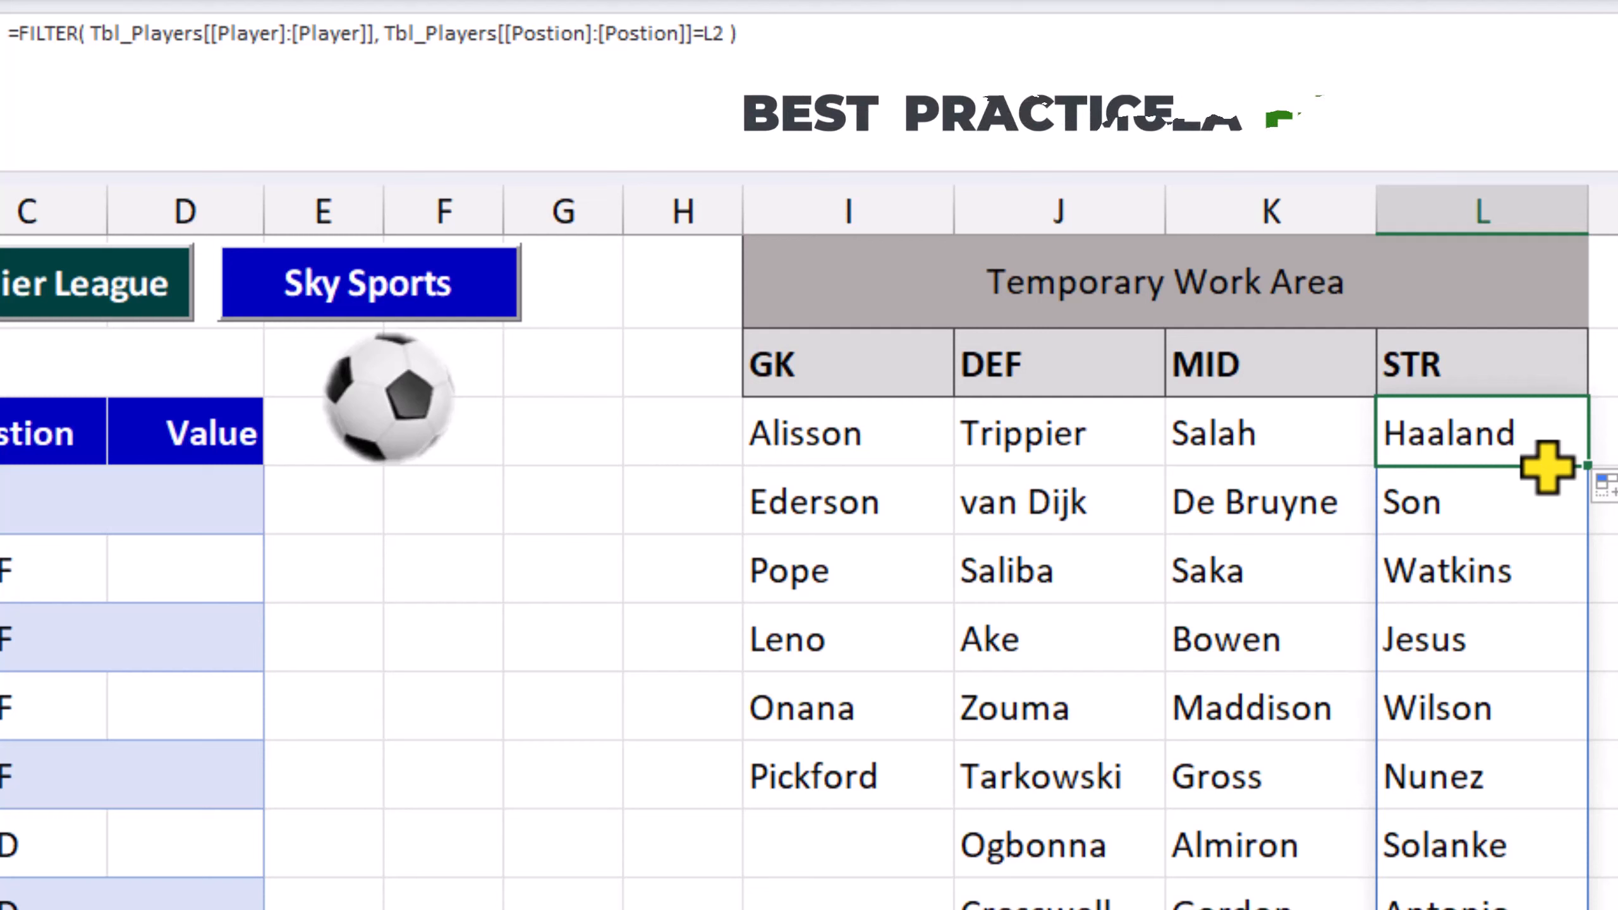
# Wrap the FILTER formula in cell I3 in a SORT function and commit it.
pyautogui.click(855, 442)
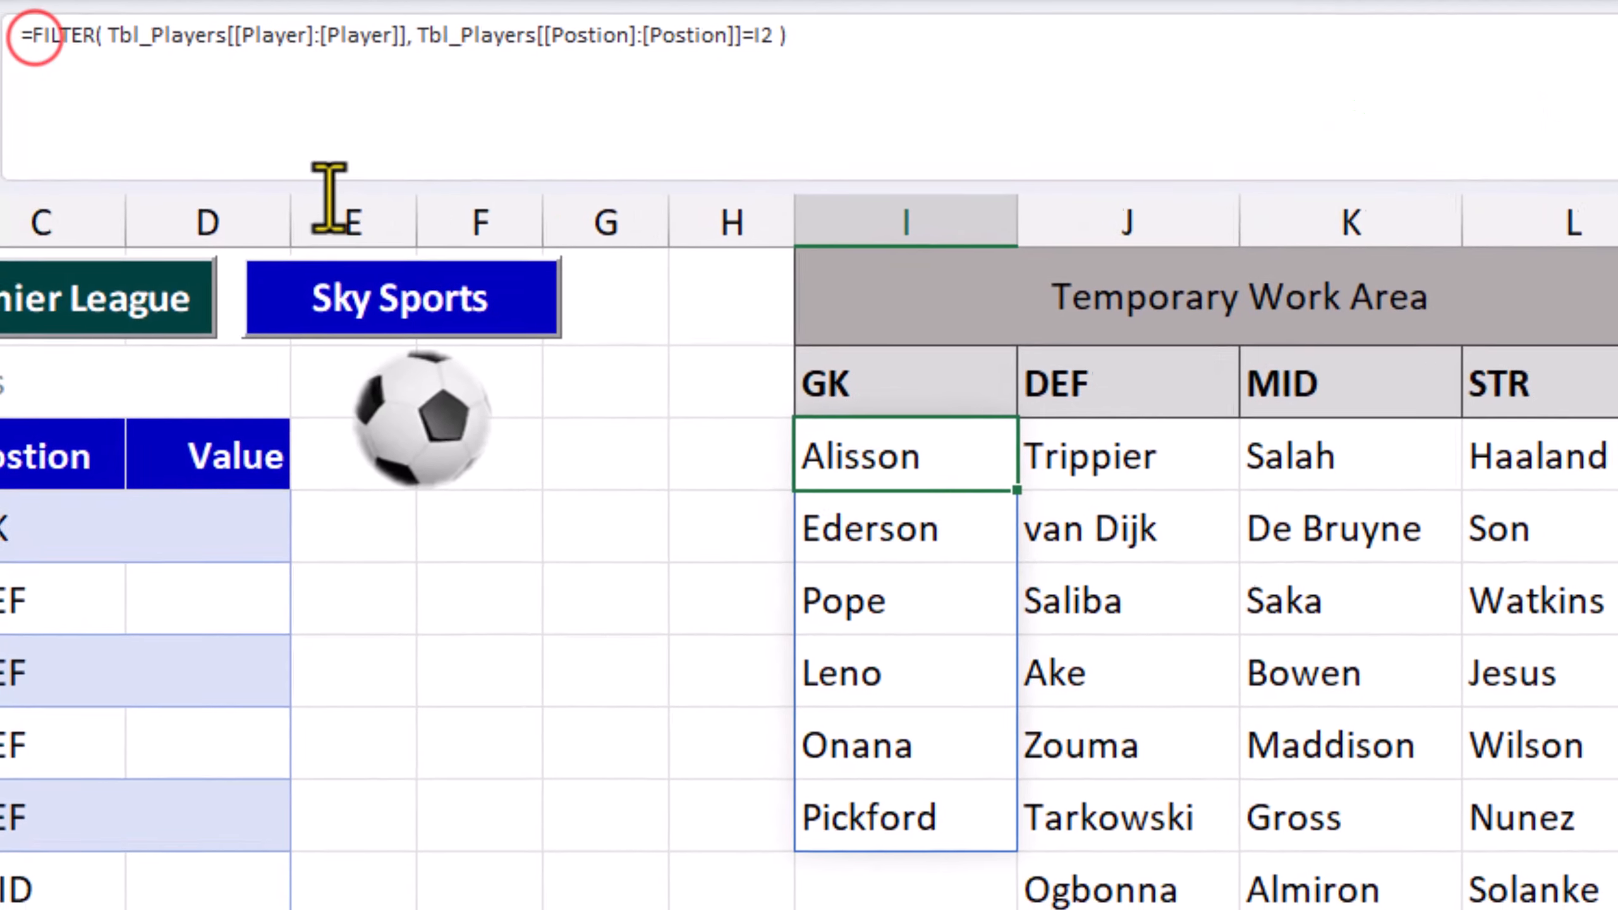
pyautogui.click(33, 36)
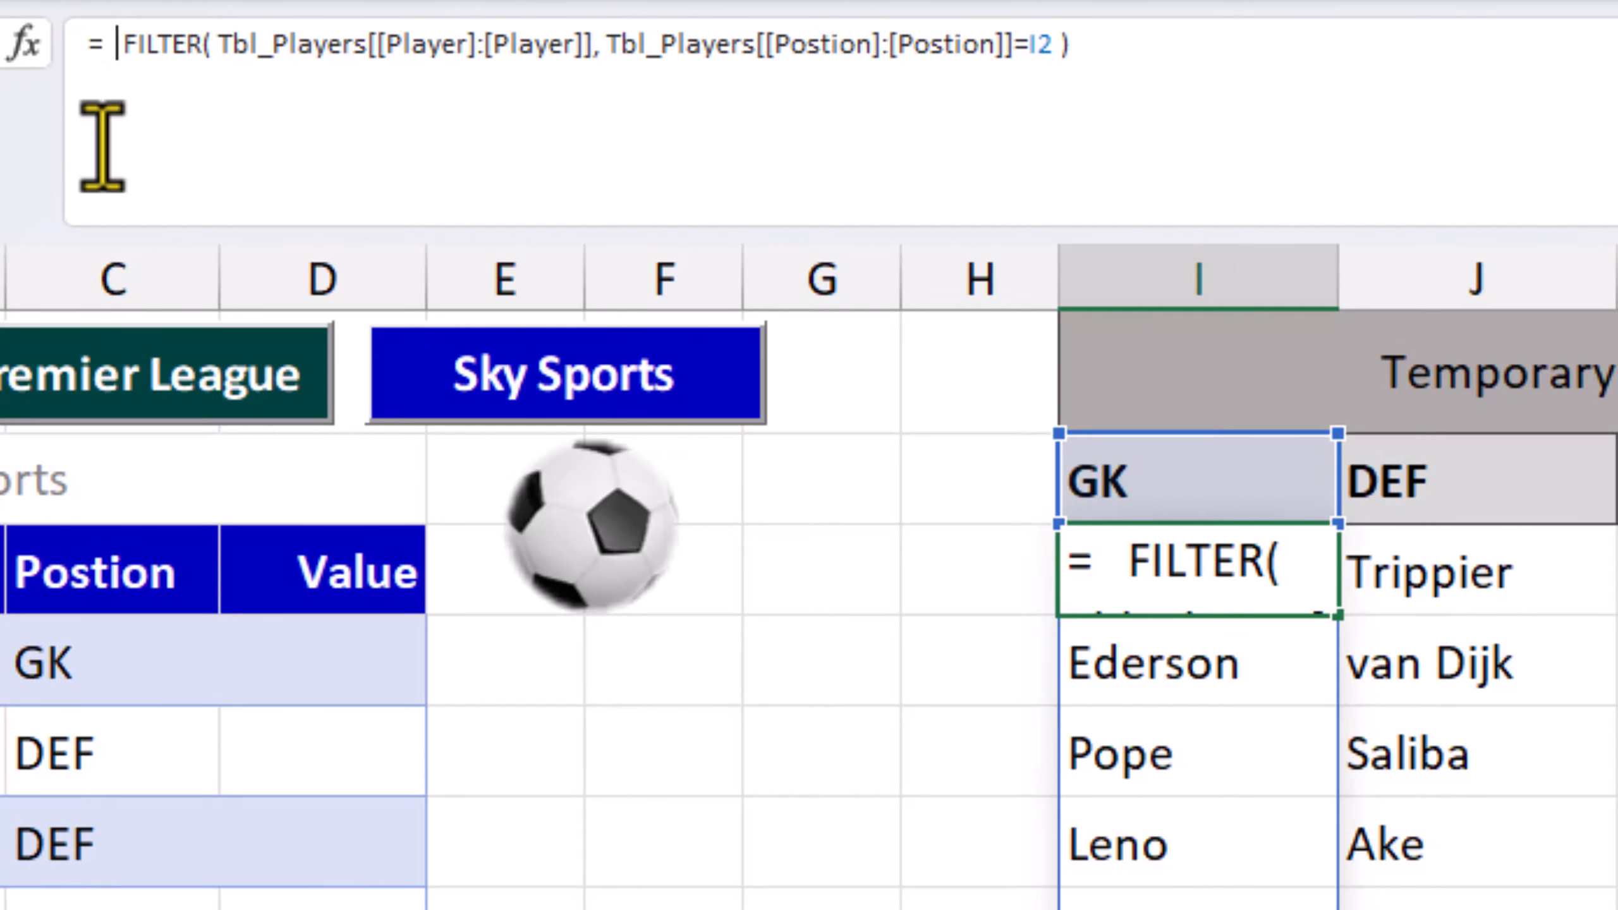
pyautogui.press('Left')
pyautogui.press('Left')
pyautogui.write('so')
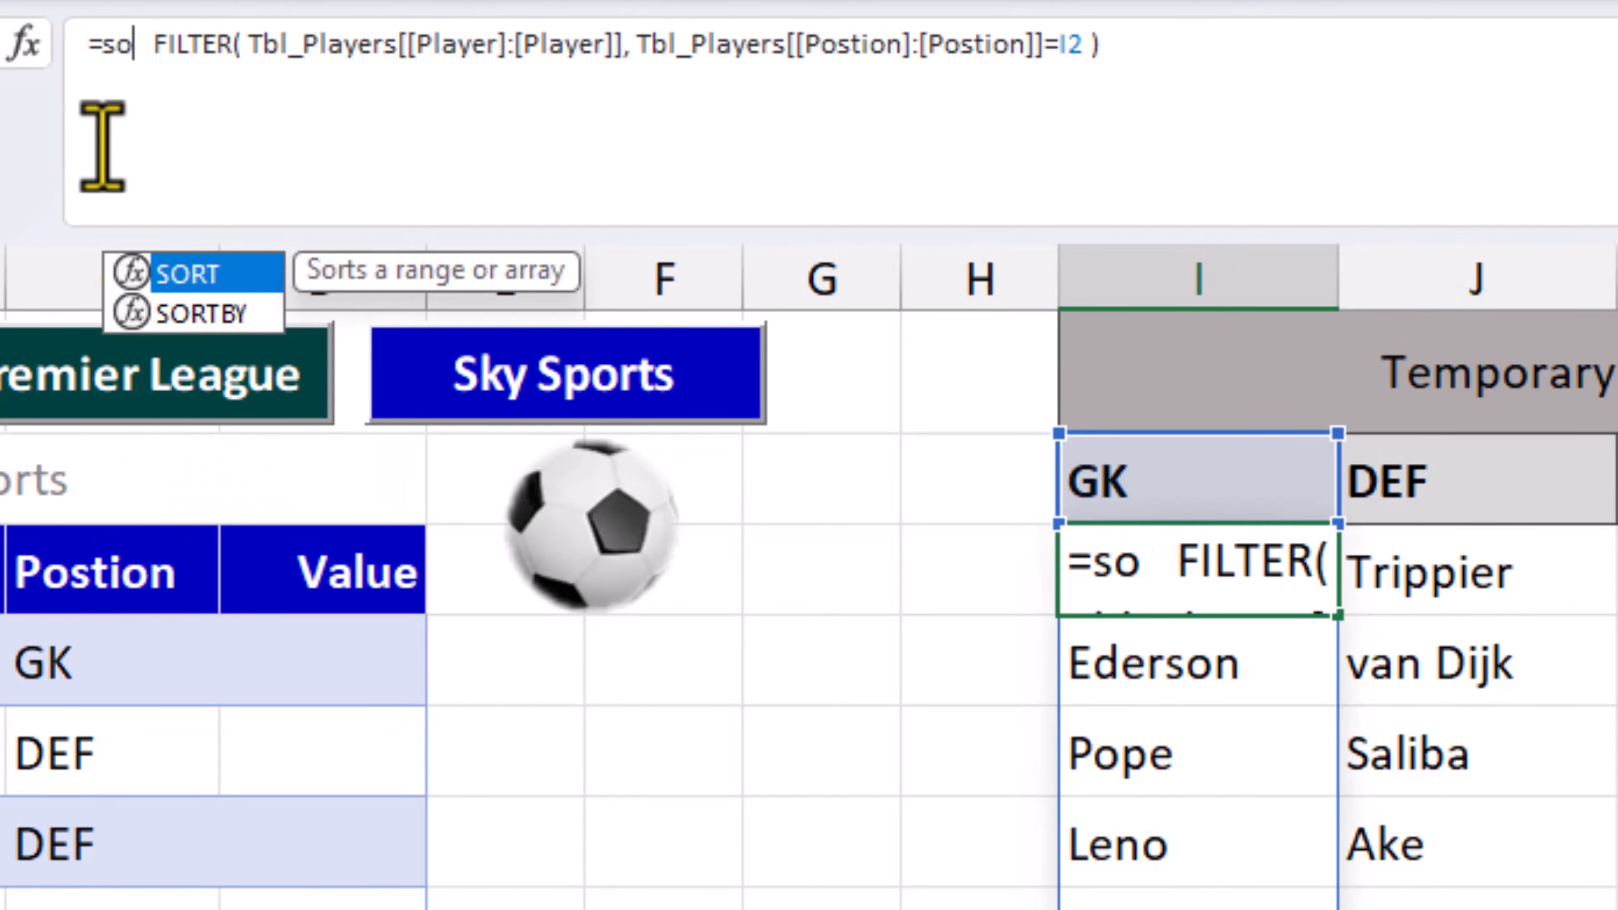
pyautogui.press('Tab')
pyautogui.press('Delete')
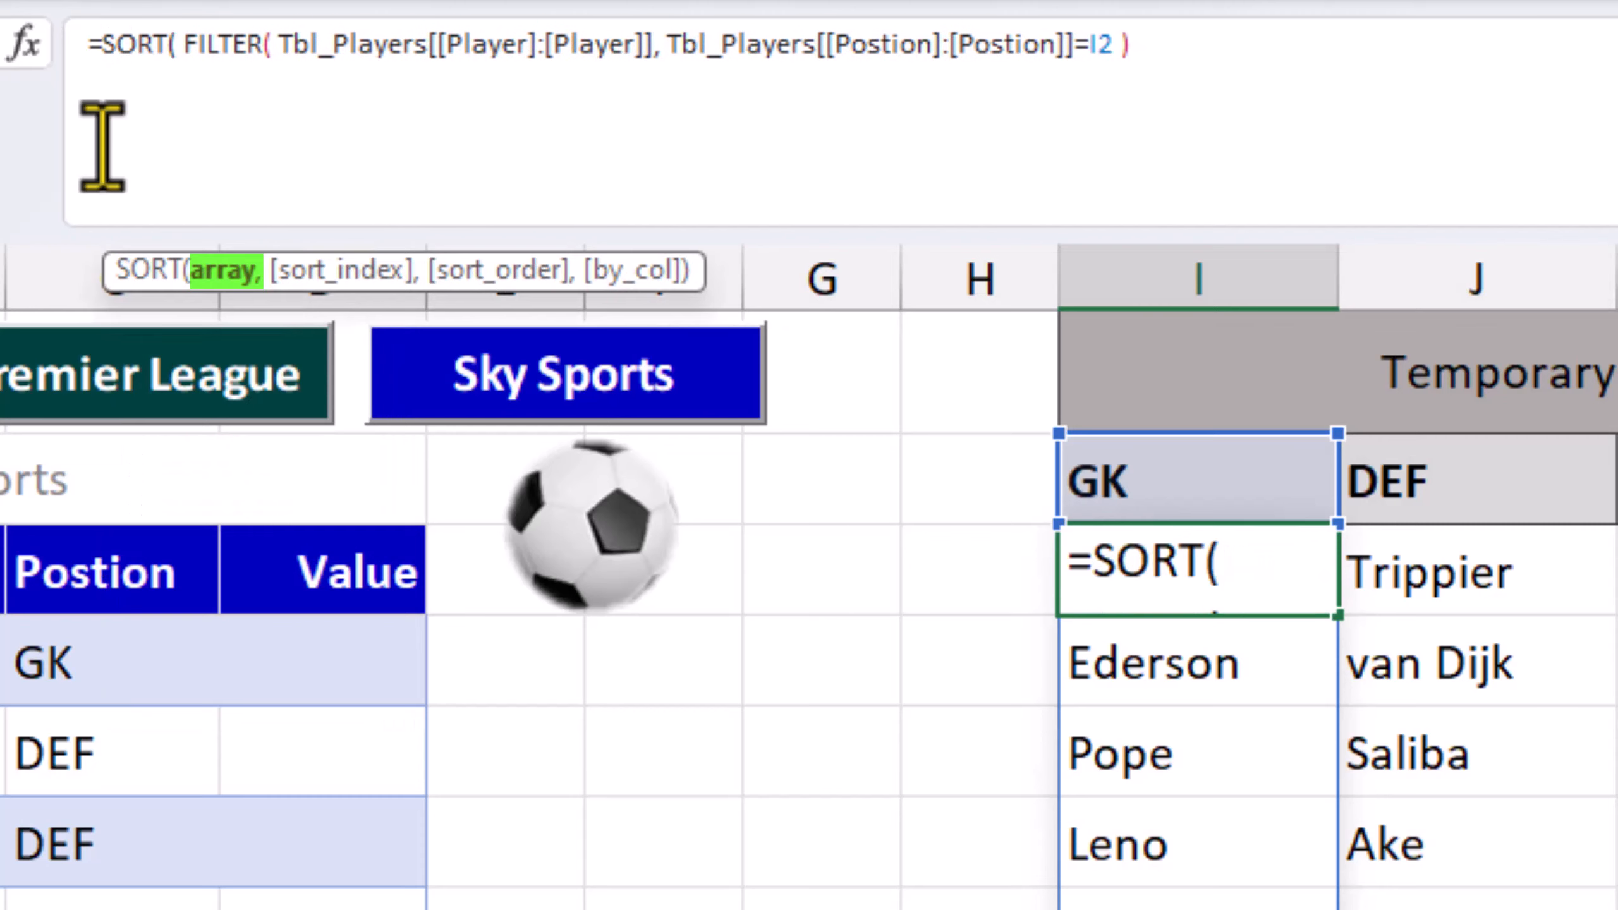
pyautogui.hotkey('shift', 'Right')
pyautogui.hotkey('shift', 'Right')
pyautogui.hotkey('shift', 'Right')
pyautogui.hotkey('shift', 'Right')
pyautogui.hotkey('shift', 'Right')
pyautogui.hotkey('shift', 'Right')
pyautogui.hotkey('shift', 'Right')
pyautogui.hotkey('shift', 'Right')
pyautogui.hotkey('shift', 'Right')
pyautogui.hotkey('shift', 'Right')
pyautogui.hotkey('shift', 'Right')
pyautogui.hotkey('shift', 'Right')
pyautogui.hotkey('shift', 'Right')
pyautogui.hotkey('shift', 'Right')
pyautogui.hotkey('shift', 'Right')
pyautogui.hotkey('shift', 'Right')
pyautogui.hotkey('shift', 'Right')
pyautogui.hotkey('shift', 'Right')
pyautogui.hotkey('shift', 'Right')
pyautogui.hotkey('shift', 'Right')
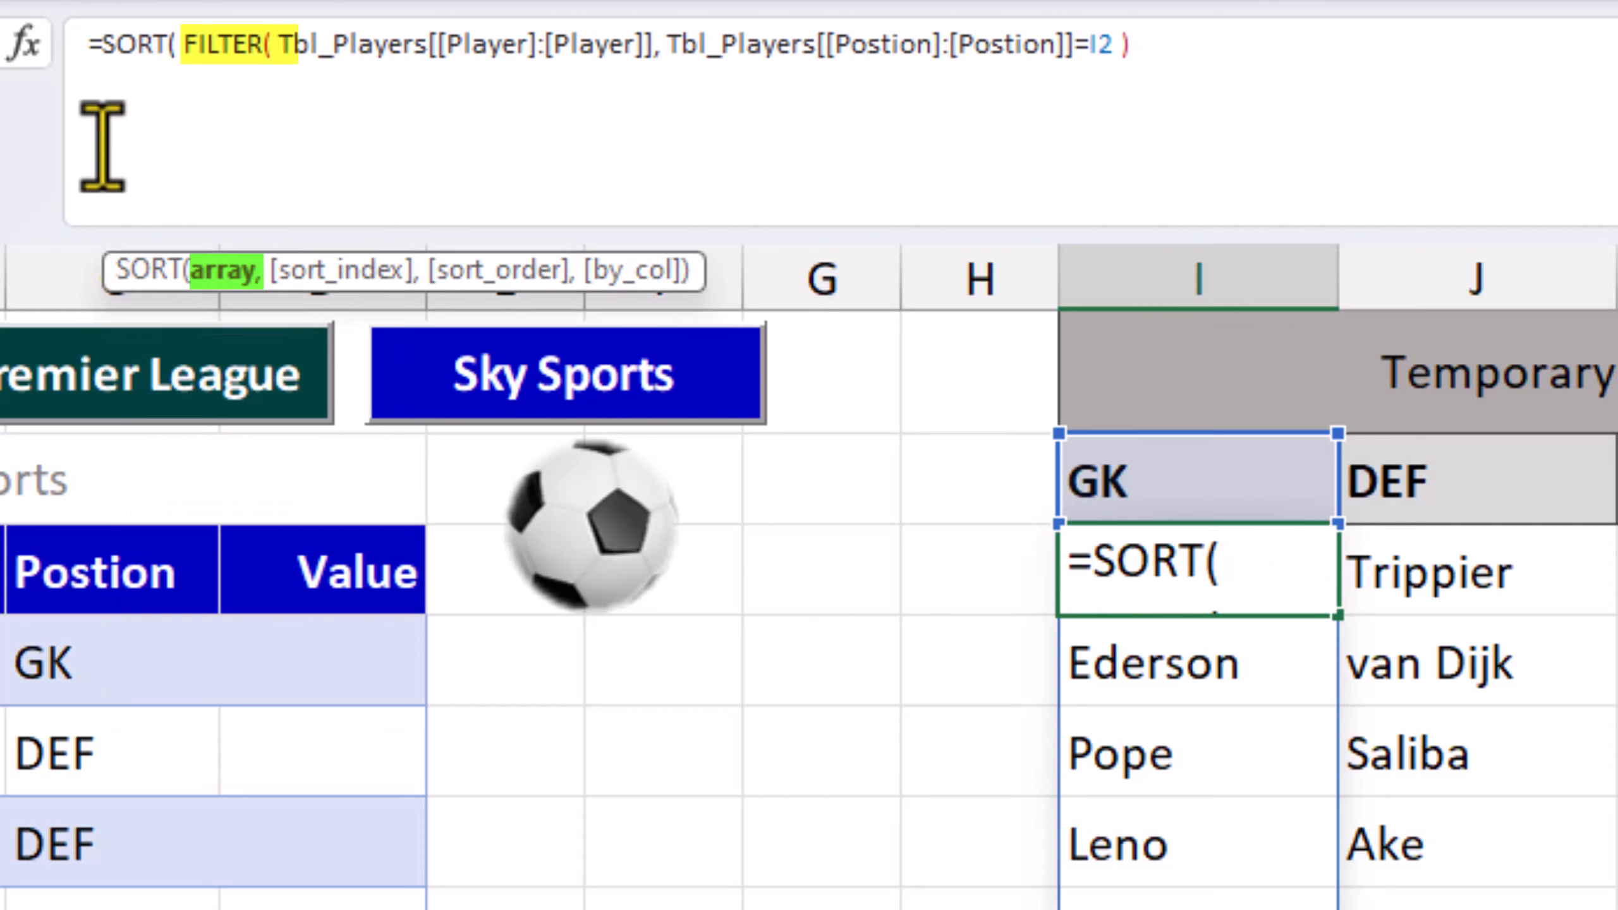
pyautogui.hotkey('shift', 'Right')
pyautogui.hotkey('shift', 'Right')
pyautogui.hotkey('shift', 'Right')
pyautogui.hotkey('shift', 'Right')
pyautogui.hotkey('shift', 'Right')
pyautogui.hotkey('shift', 'Right')
pyautogui.hotkey('shift', 'Right')
pyautogui.hotkey('shift', 'Right')
pyautogui.hotkey('shift', 'Right')
pyautogui.hotkey('shift', 'Right')
pyautogui.hotkey('shift', 'Right')
pyautogui.hotkey('shift', 'Right')
pyautogui.hotkey('shift', 'Right')
pyautogui.hotkey('shift', 'Right')
pyautogui.hotkey('shift', 'Right')
pyautogui.hotkey('shift', 'Right')
pyautogui.hotkey('shift', 'Right')
pyautogui.hotkey('shift', 'Right')
pyautogui.hotkey('shift', 'Right')
pyautogui.hotkey('shift', 'Right')
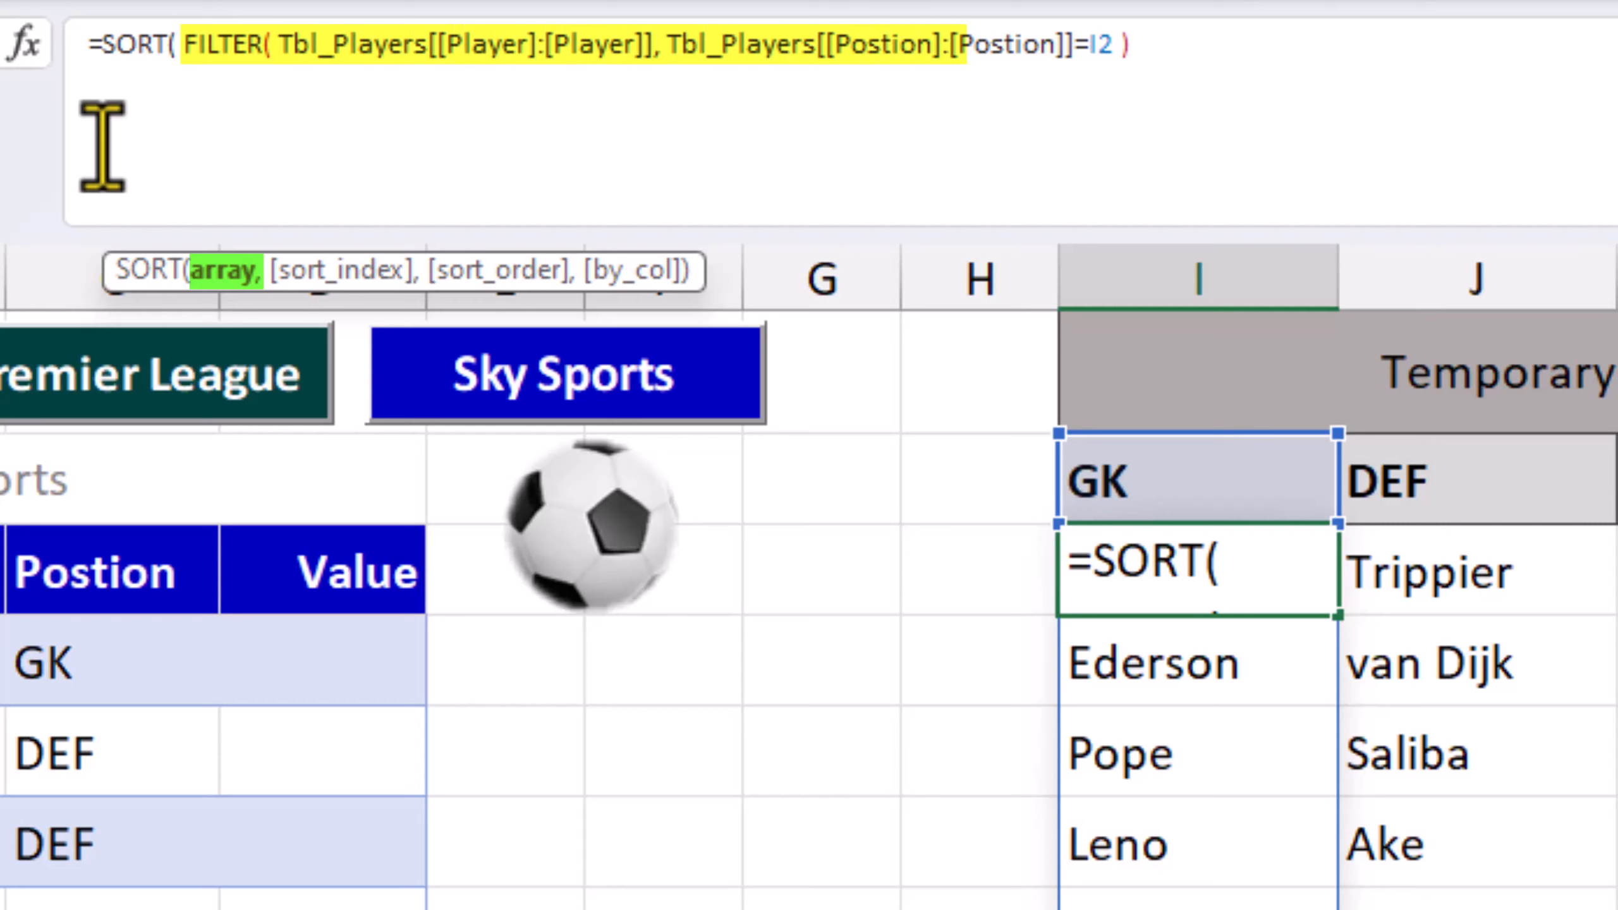
pyautogui.press('Left')
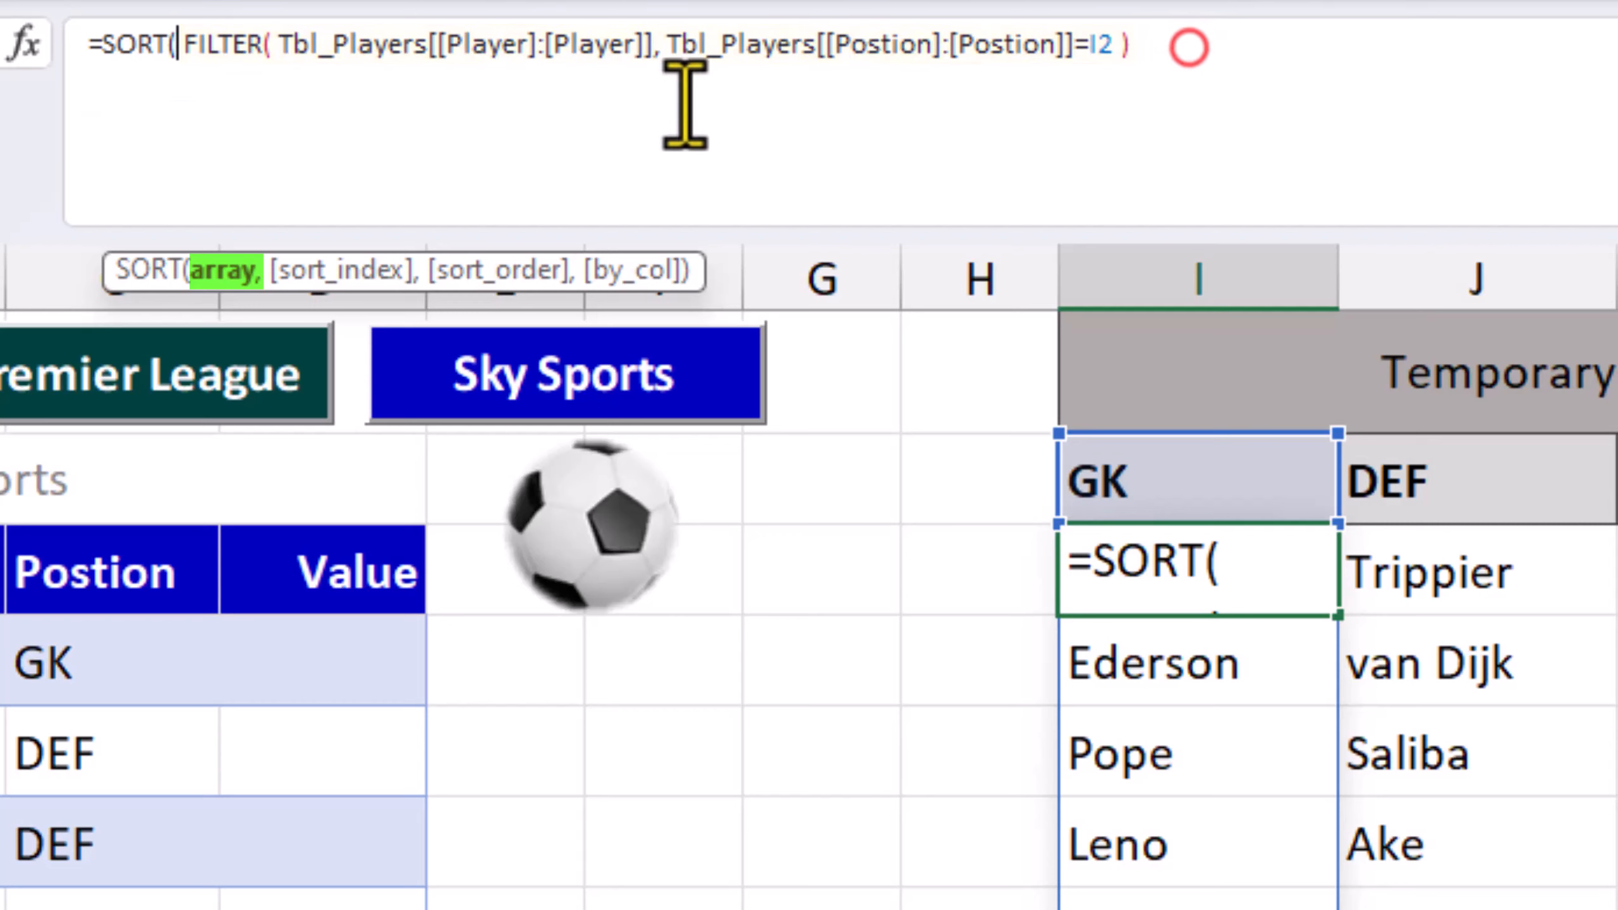
pyautogui.click(1184, 56)
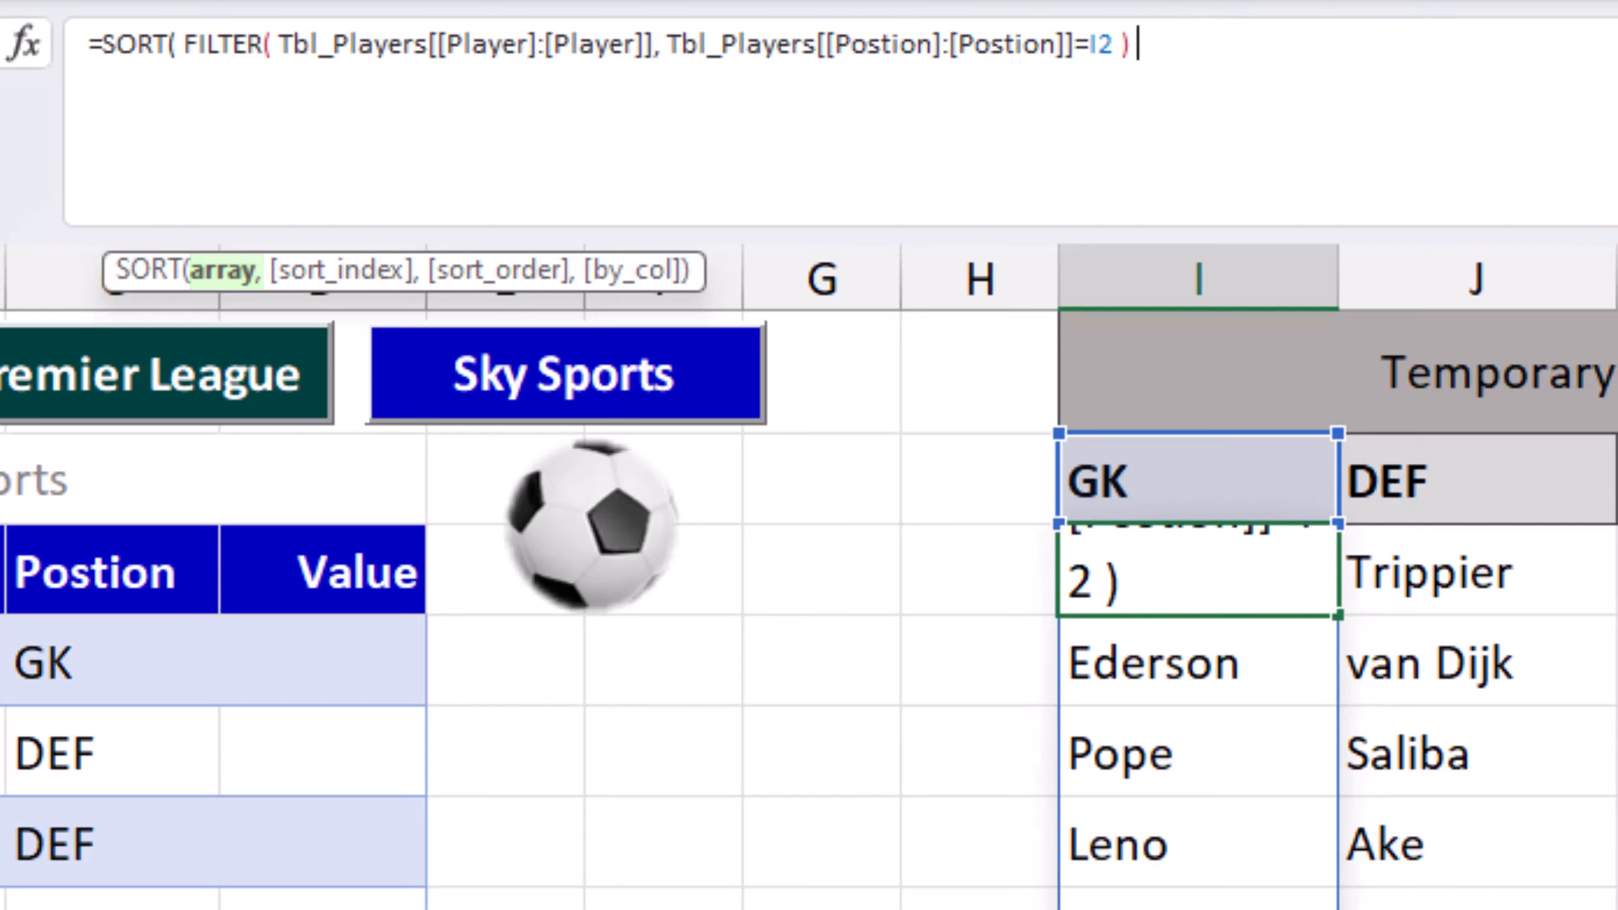
pyautogui.write(')')
pyautogui.press('Return')
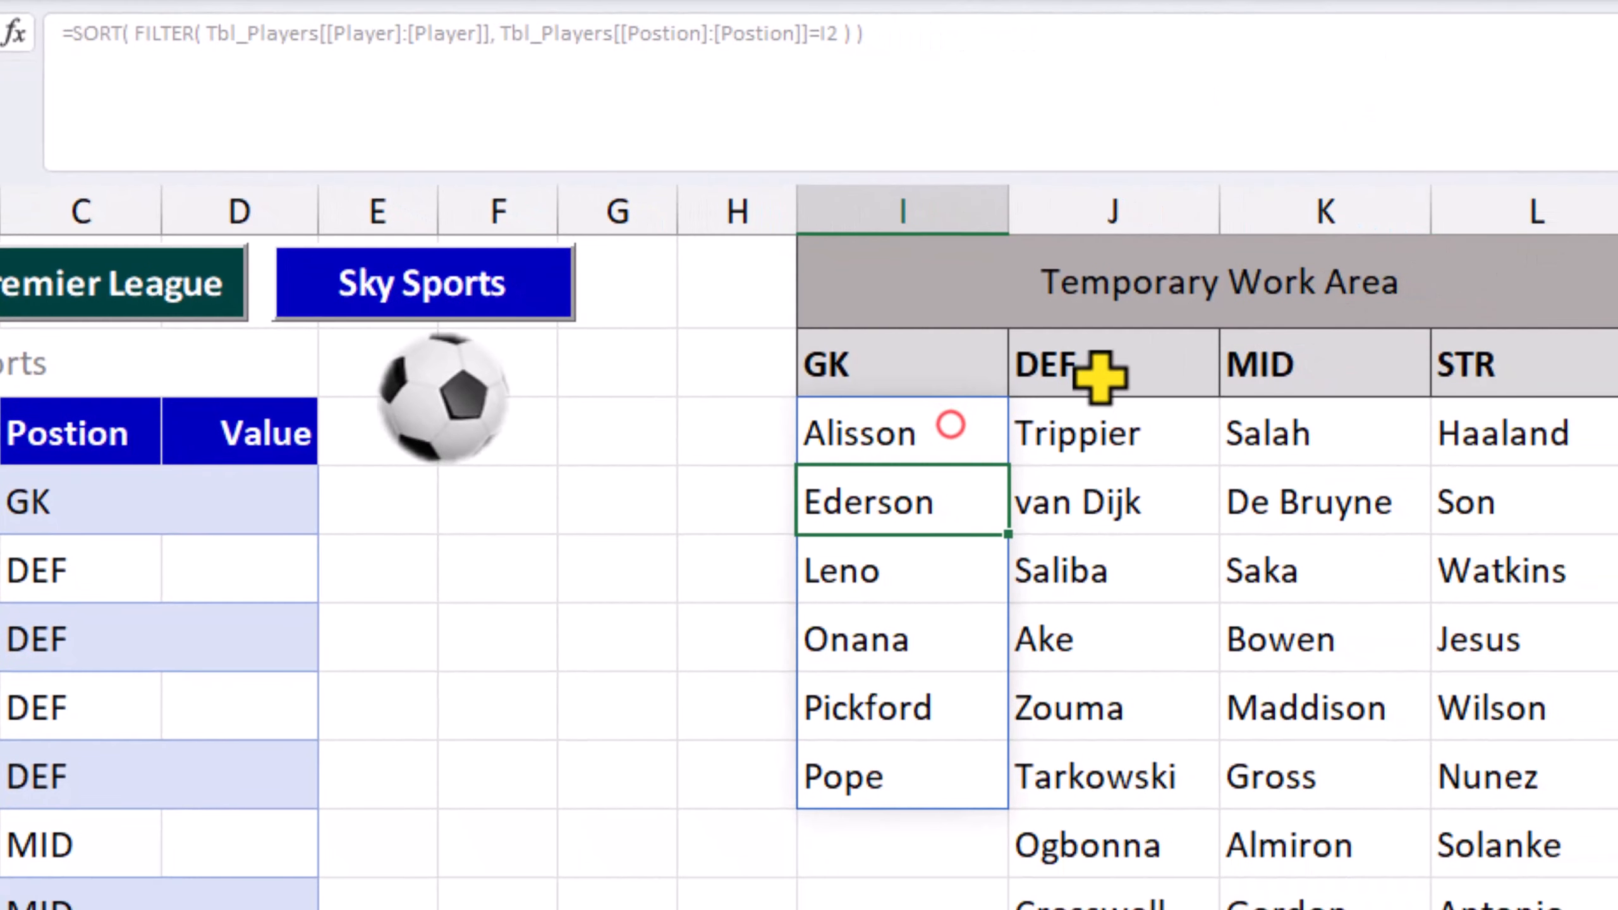
# Fill the SORT and FILTER formula from I3 across the DEF, MID and STR columns through L3.
pyautogui.moveTo(950, 426); pyautogui.dragTo(1545, 470)
pyautogui.hotkey('ctrl', 'r')
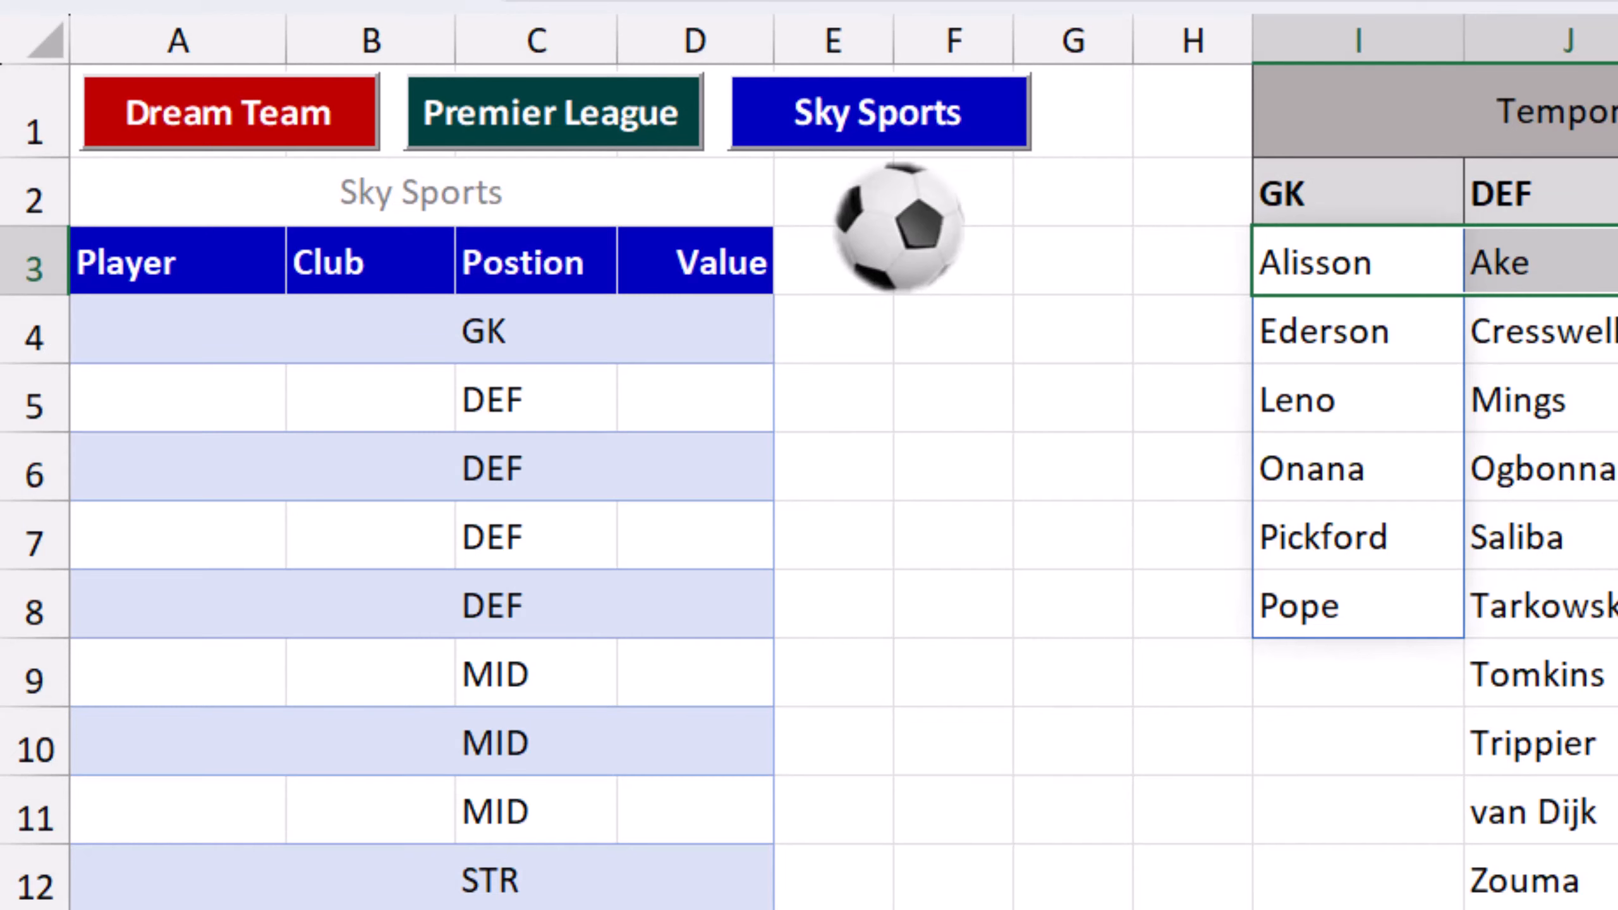
# Apply list data validation to the Player column cells from A4 down, using =$I$3# as the source.
pyautogui.moveTo(242, 318); pyautogui.dragTo(191, 822)
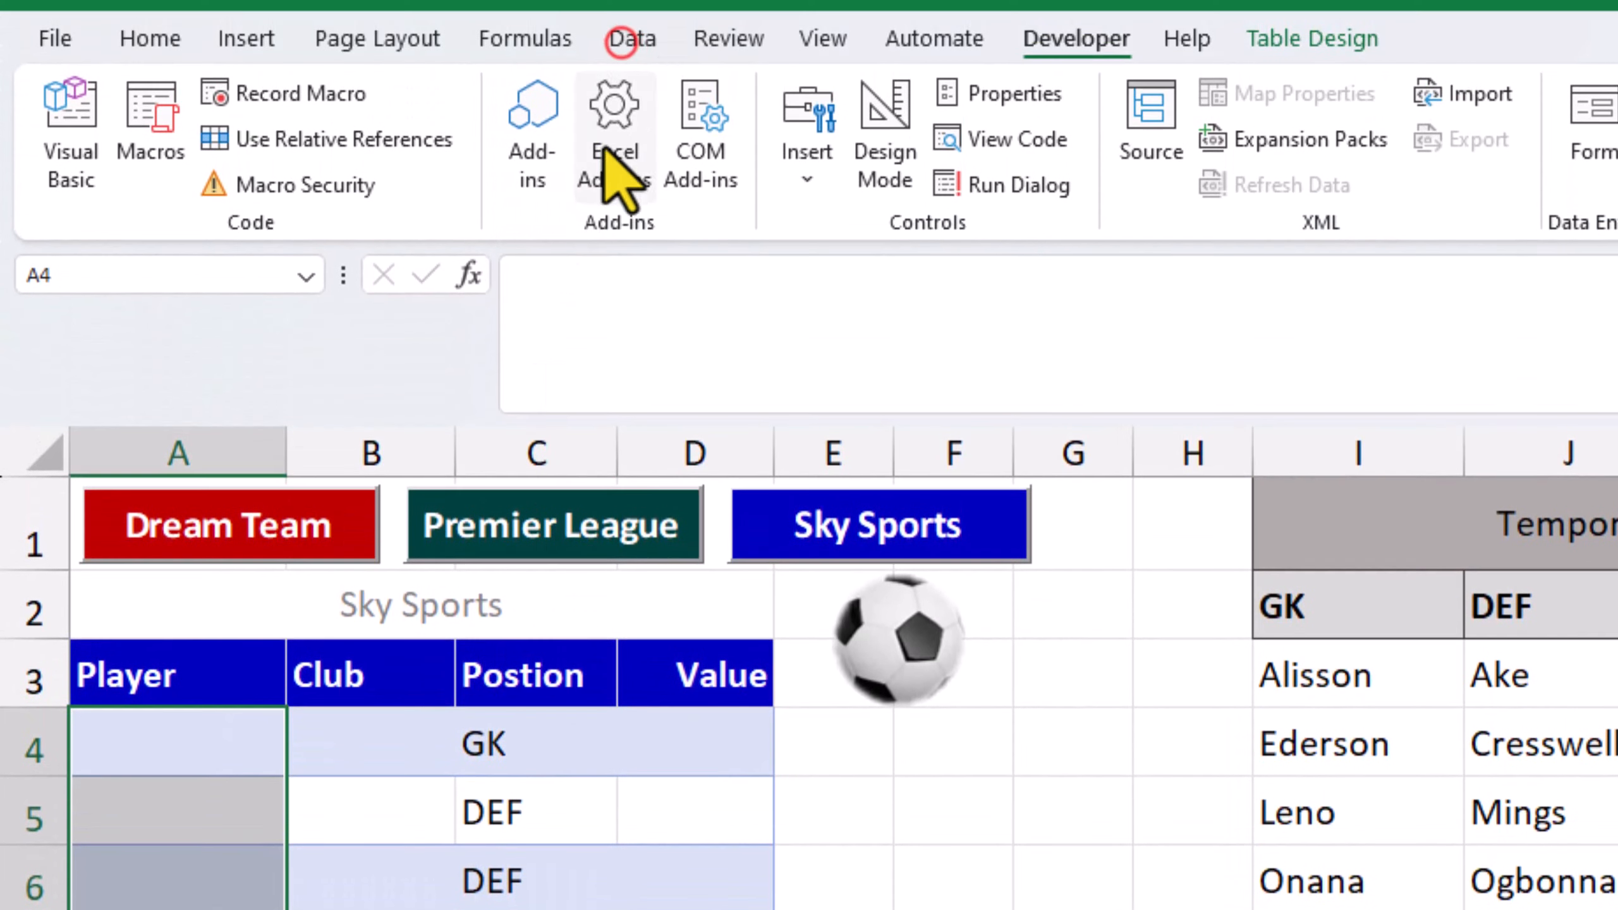
pyautogui.click(633, 40)
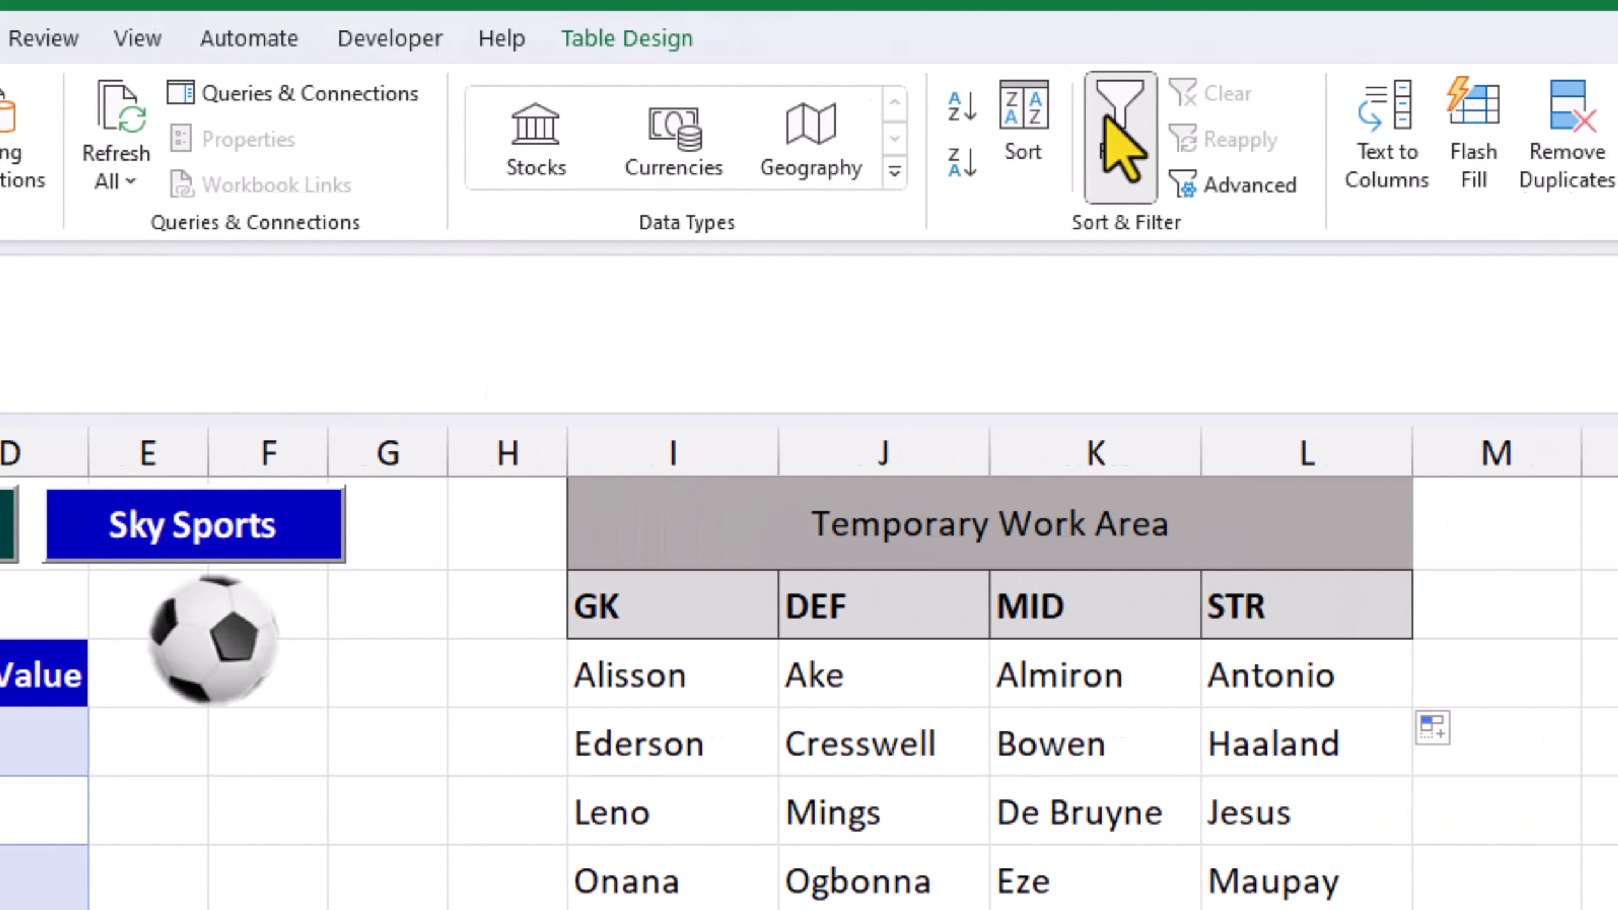
pyautogui.click(1440, 104)
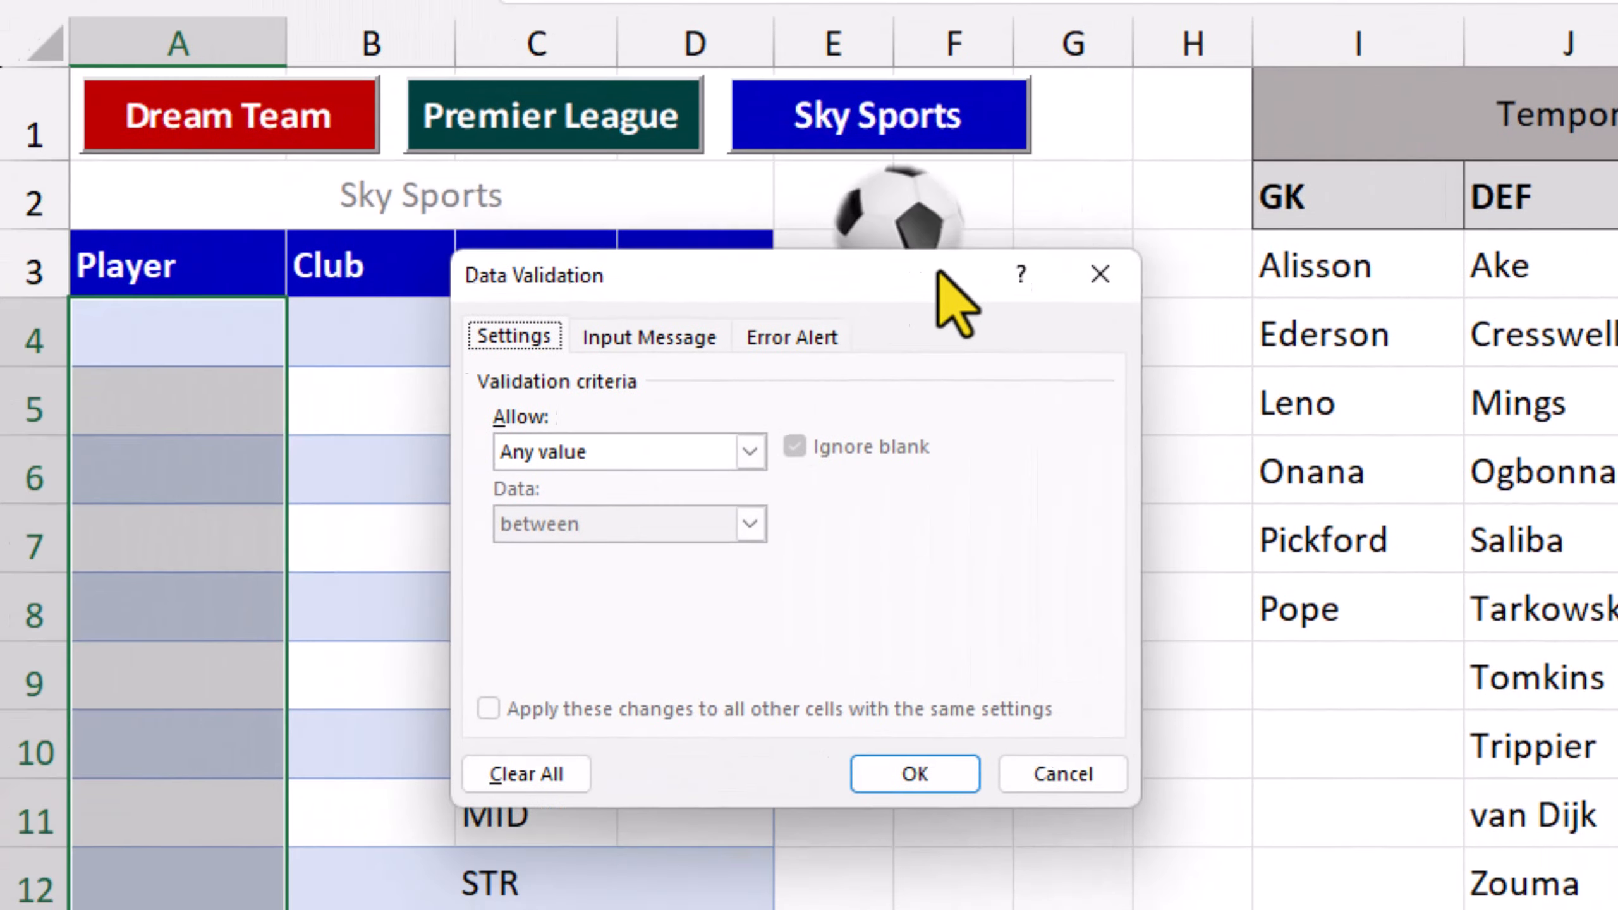
pyautogui.moveTo(938, 271); pyautogui.dragTo(1056, 363)
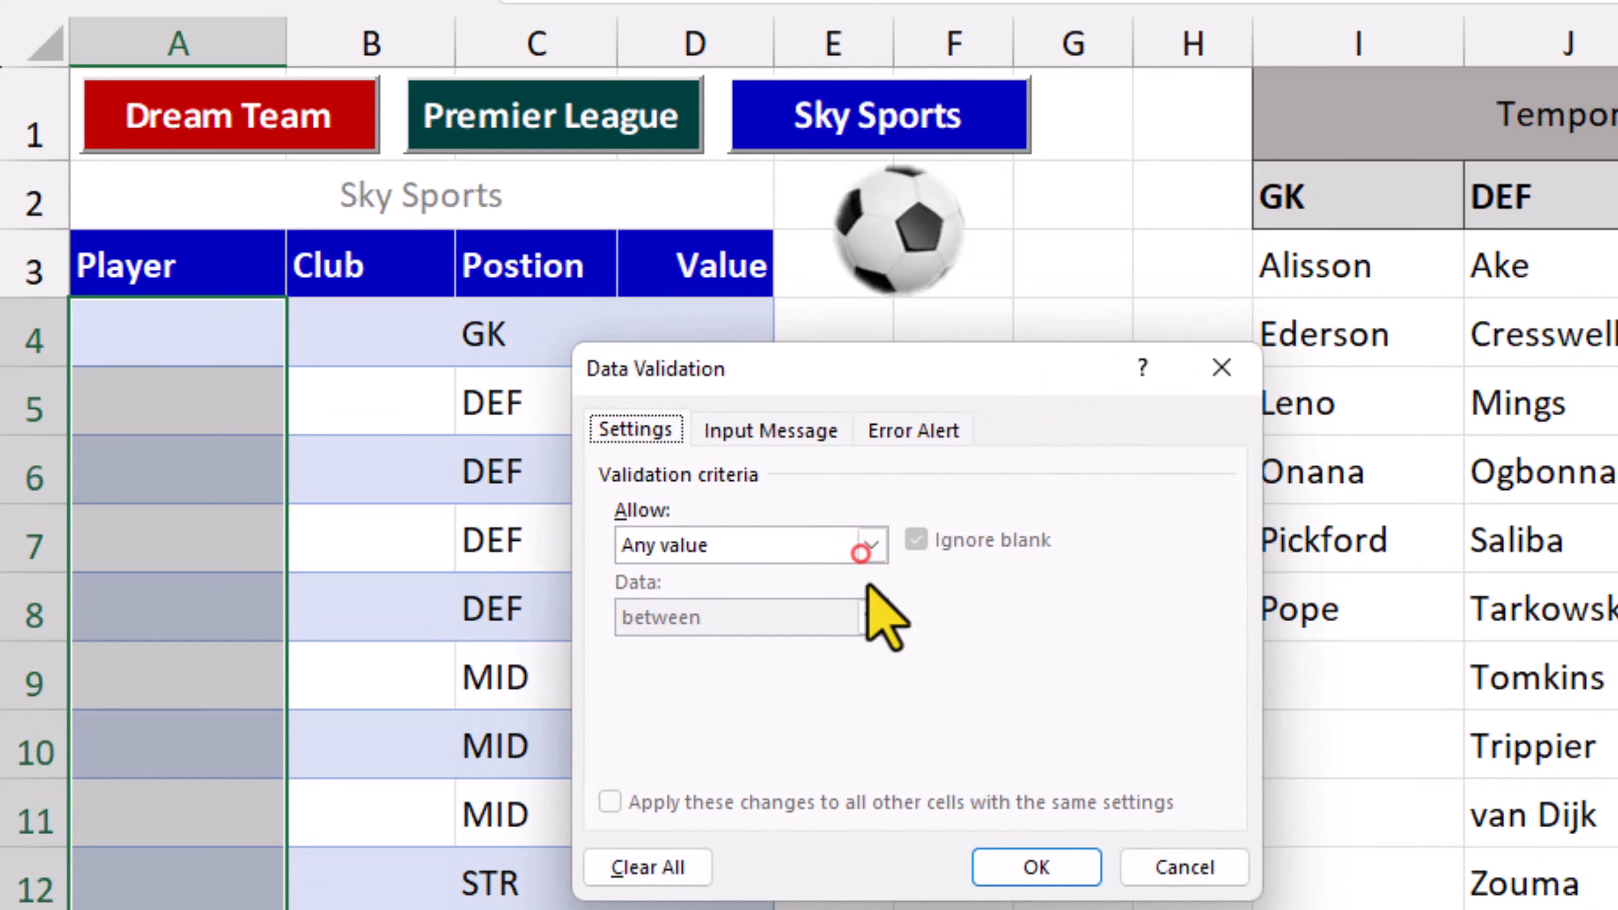
pyautogui.click(868, 547)
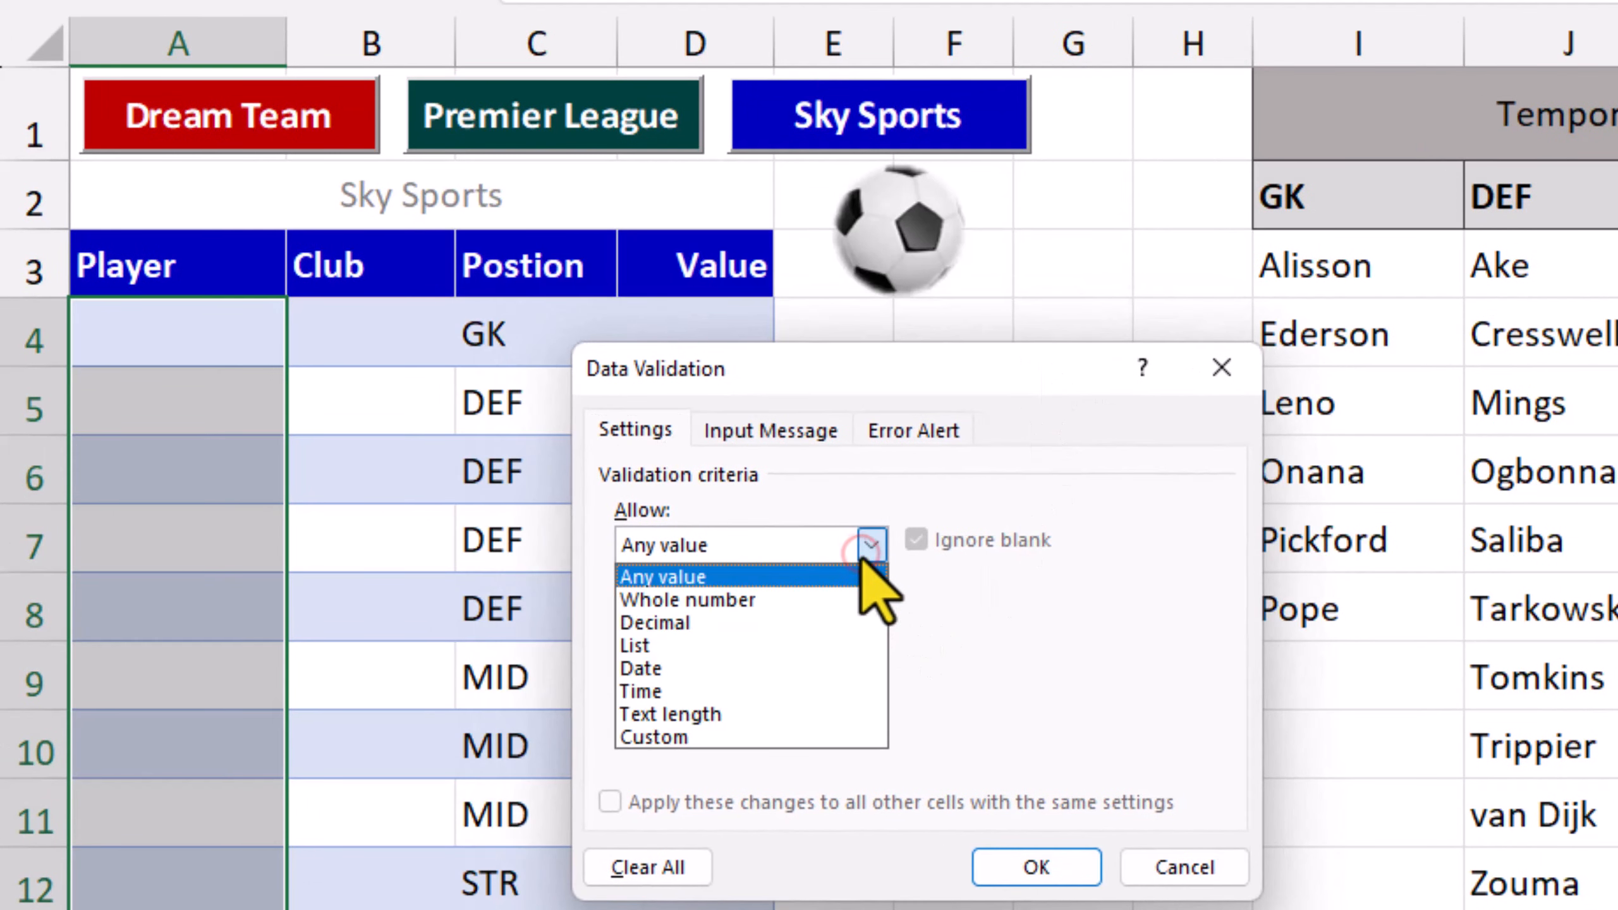
pyautogui.click(815, 649)
pyautogui.click(818, 687)
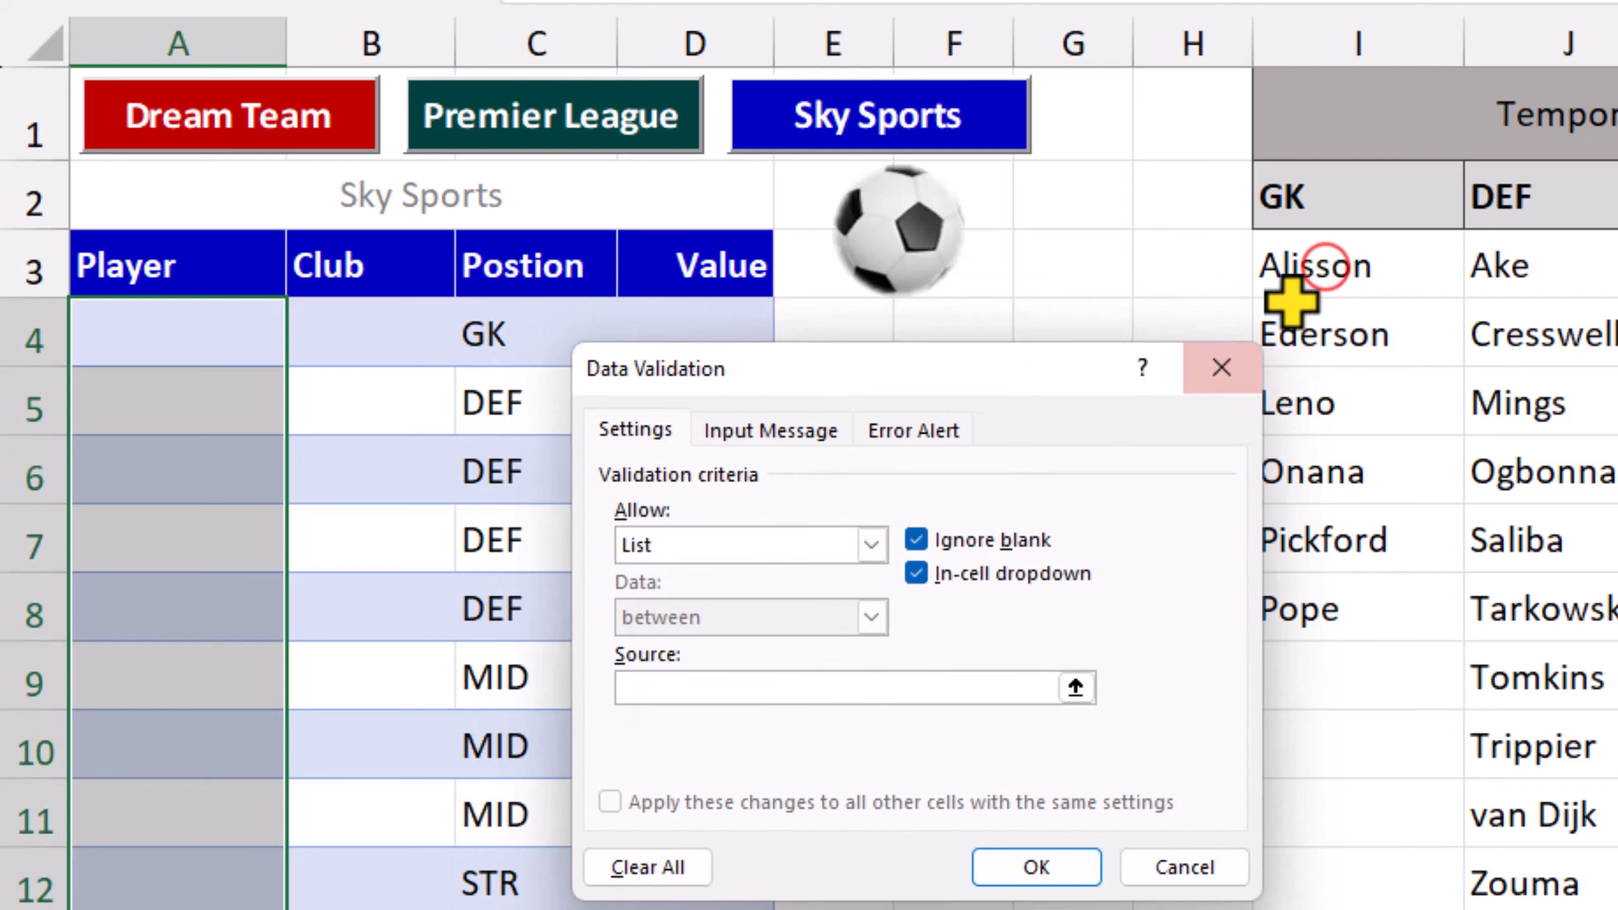
pyautogui.click(1325, 267)
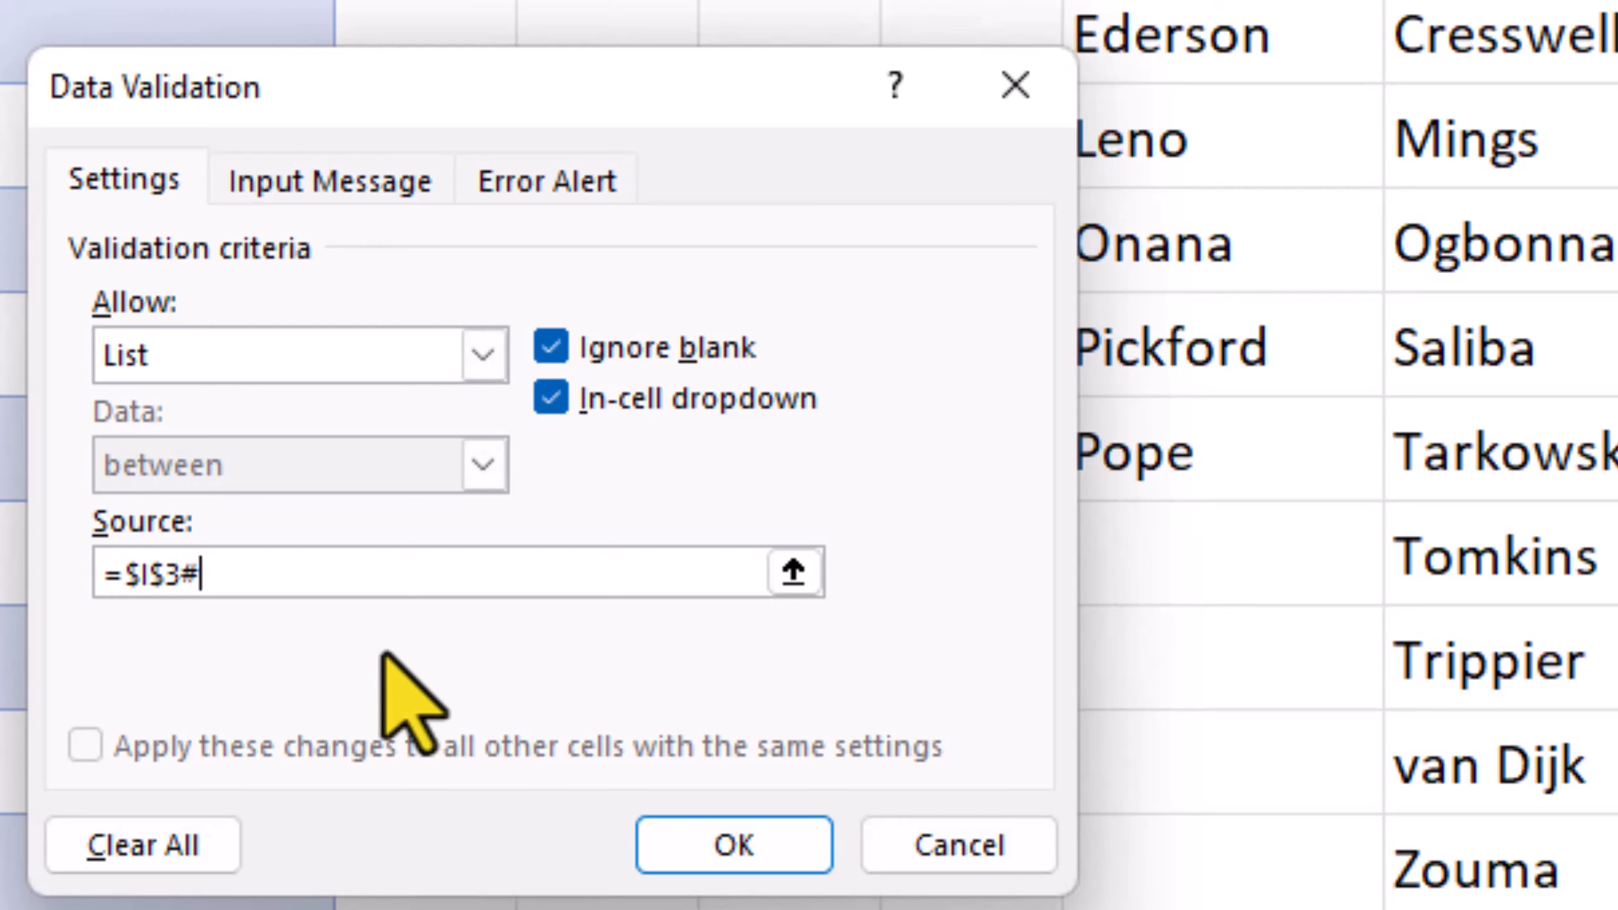
pyautogui.click(666, 830)
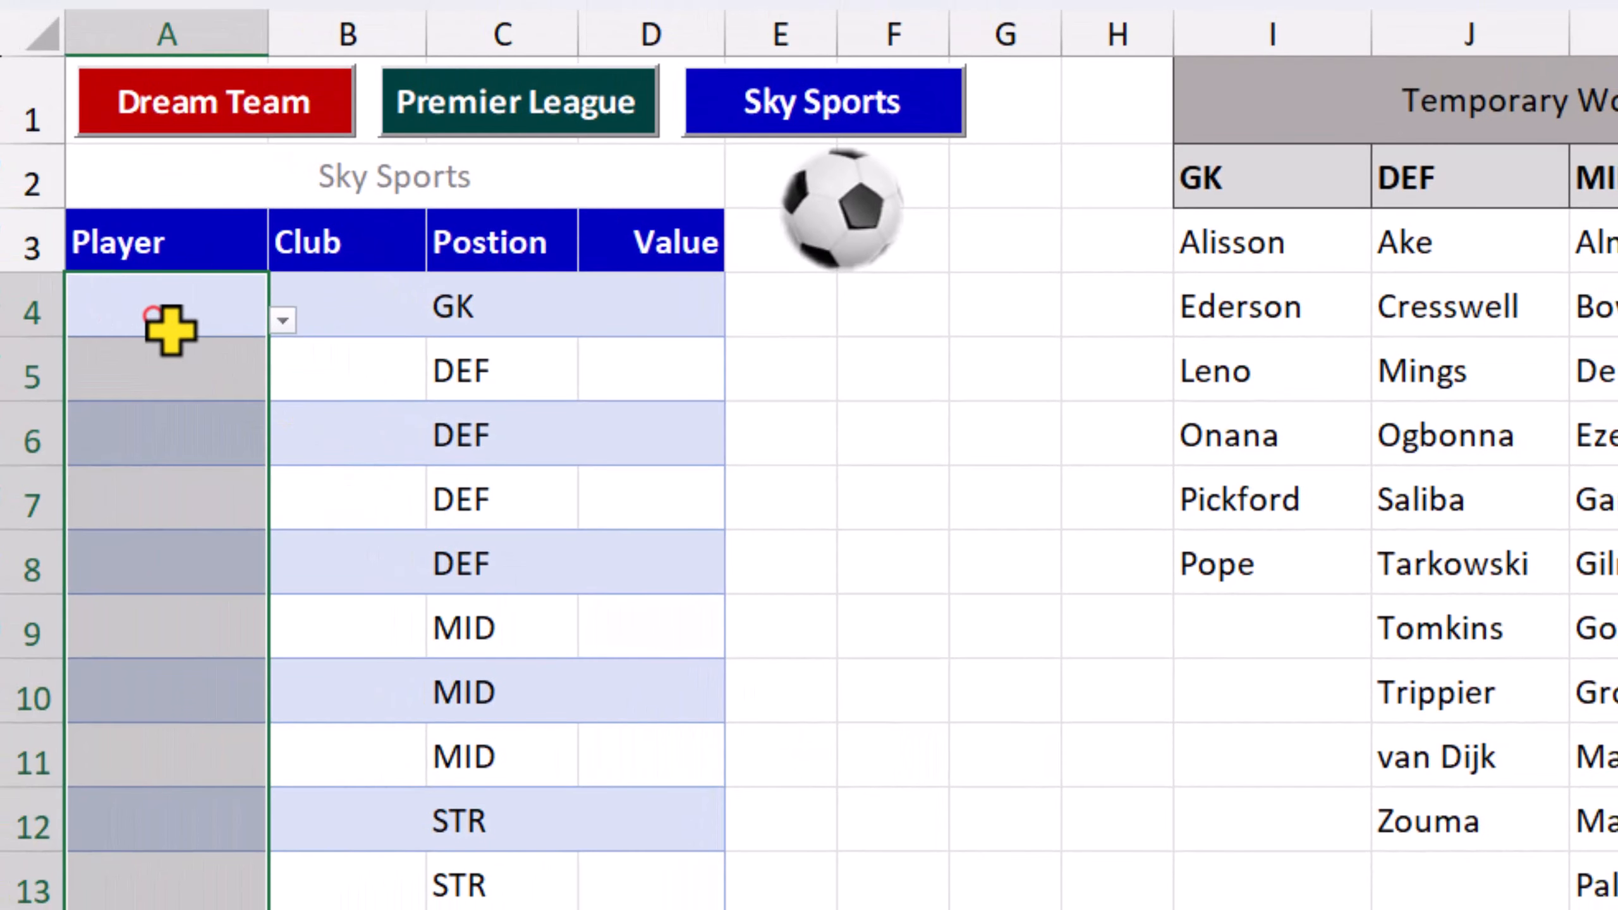
# Pick Alisson from the dropdown in A4 and check the players offered by the dropdown in A5.
pyautogui.click(106, 297)
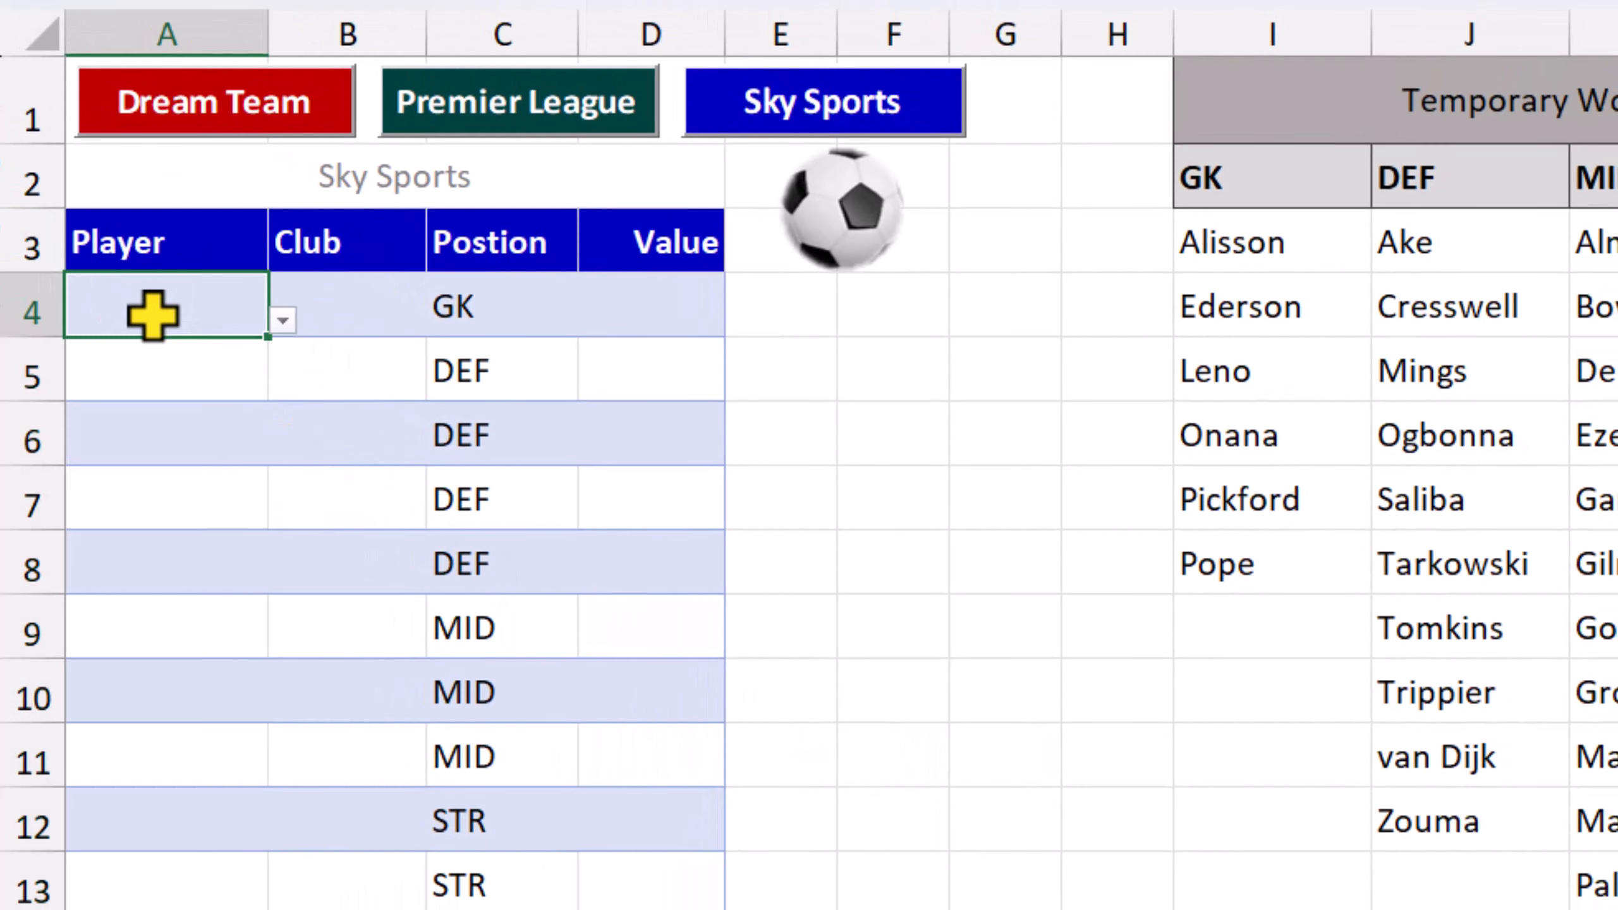
pyautogui.click(282, 320)
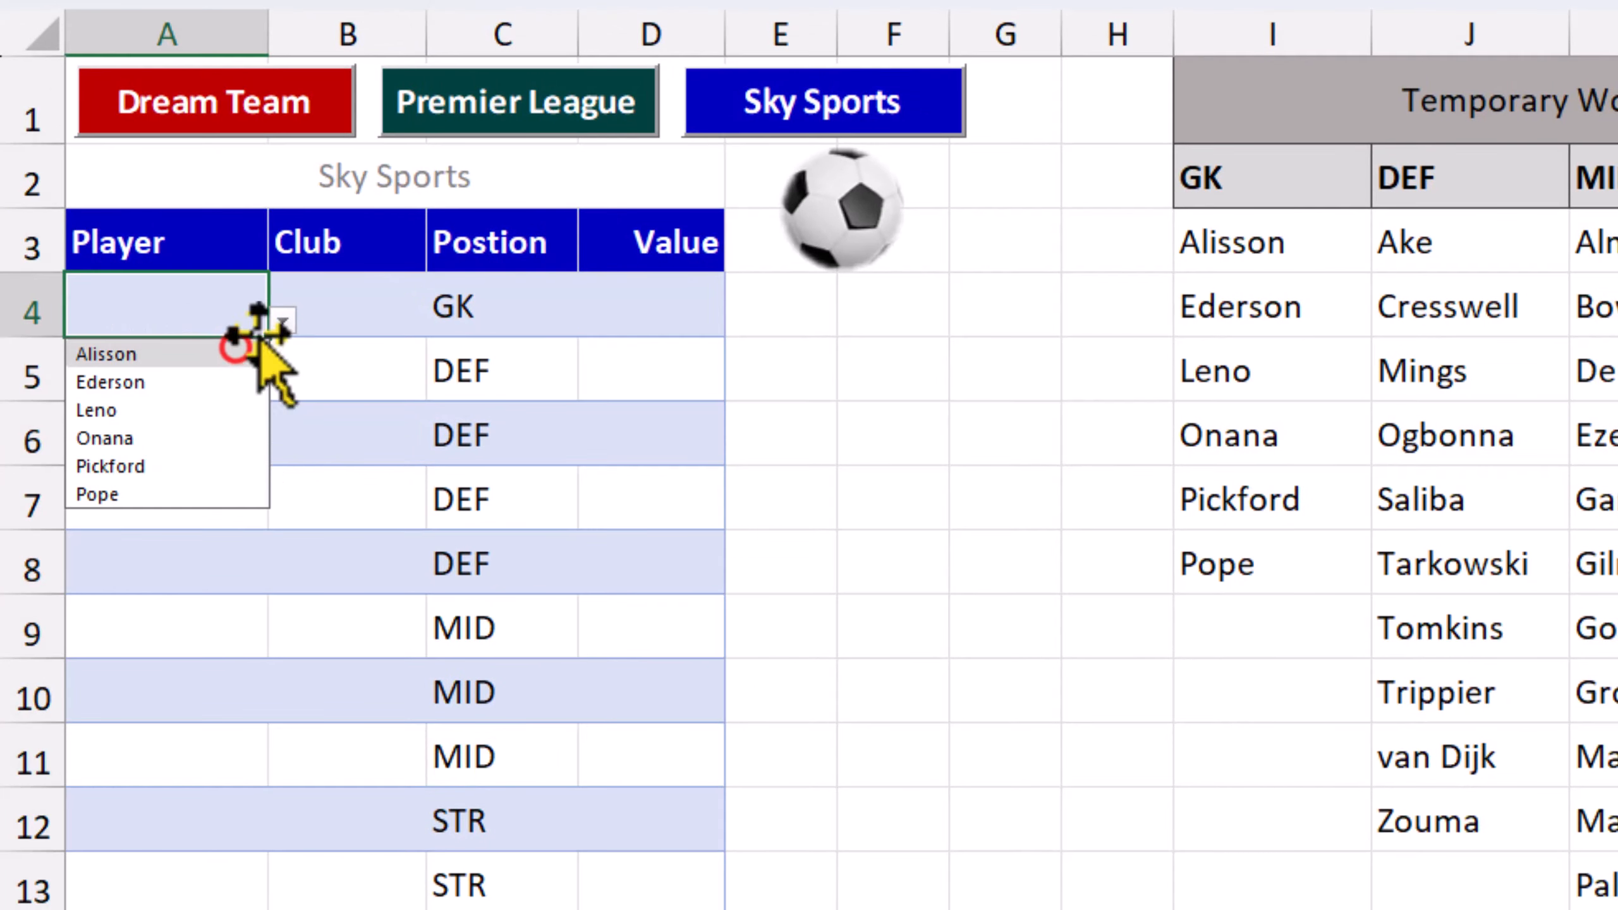
pyautogui.click(235, 352)
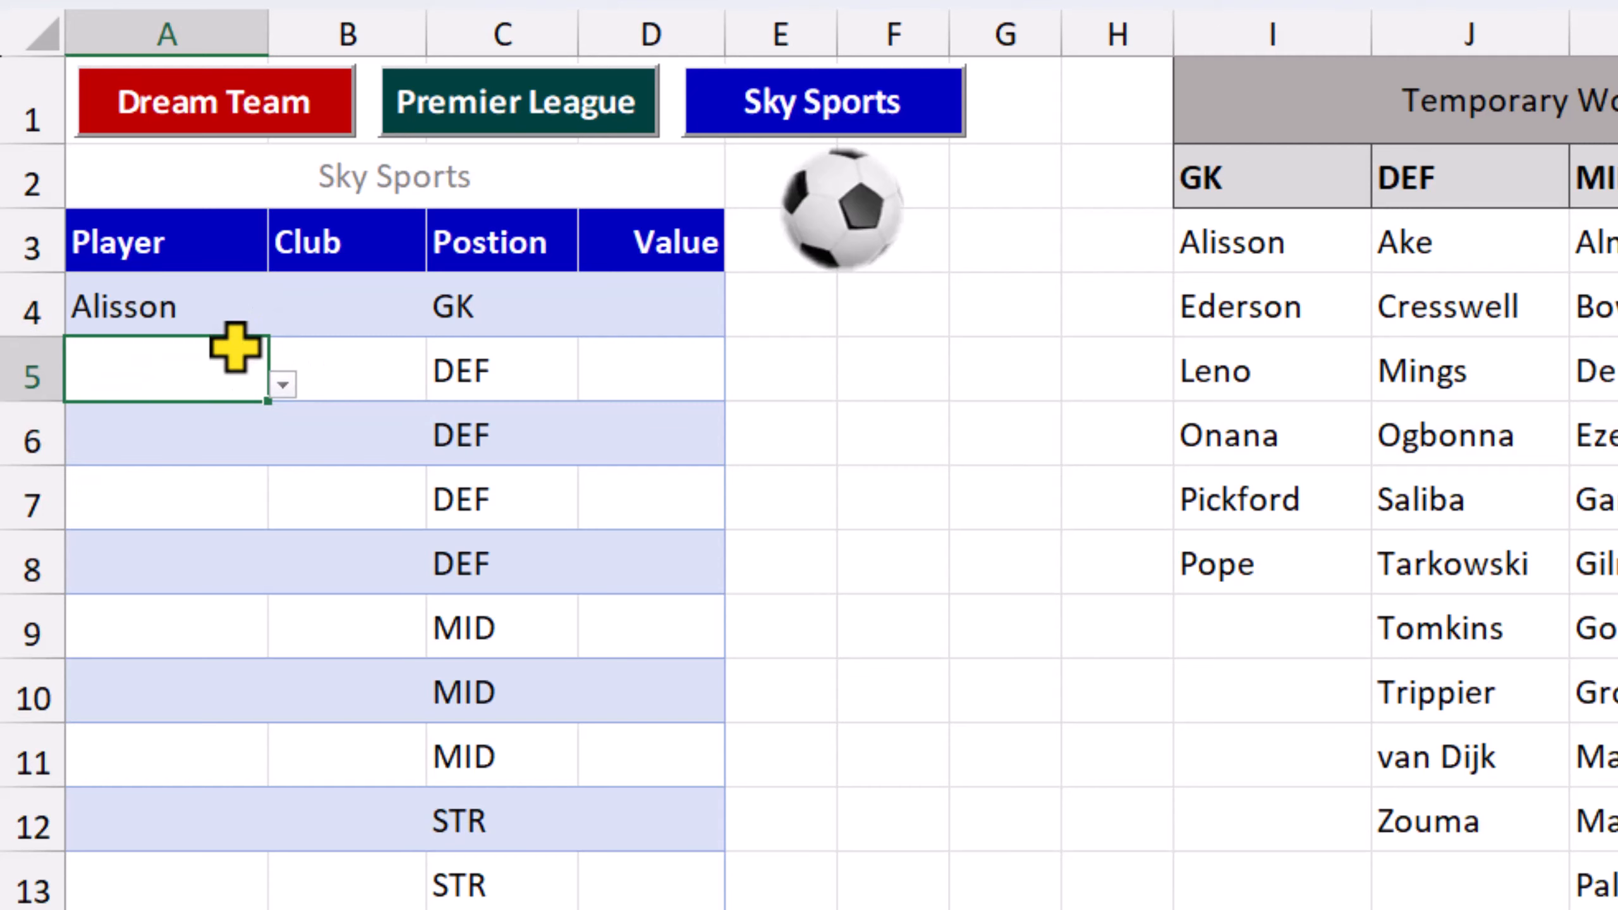
pyautogui.click(282, 385)
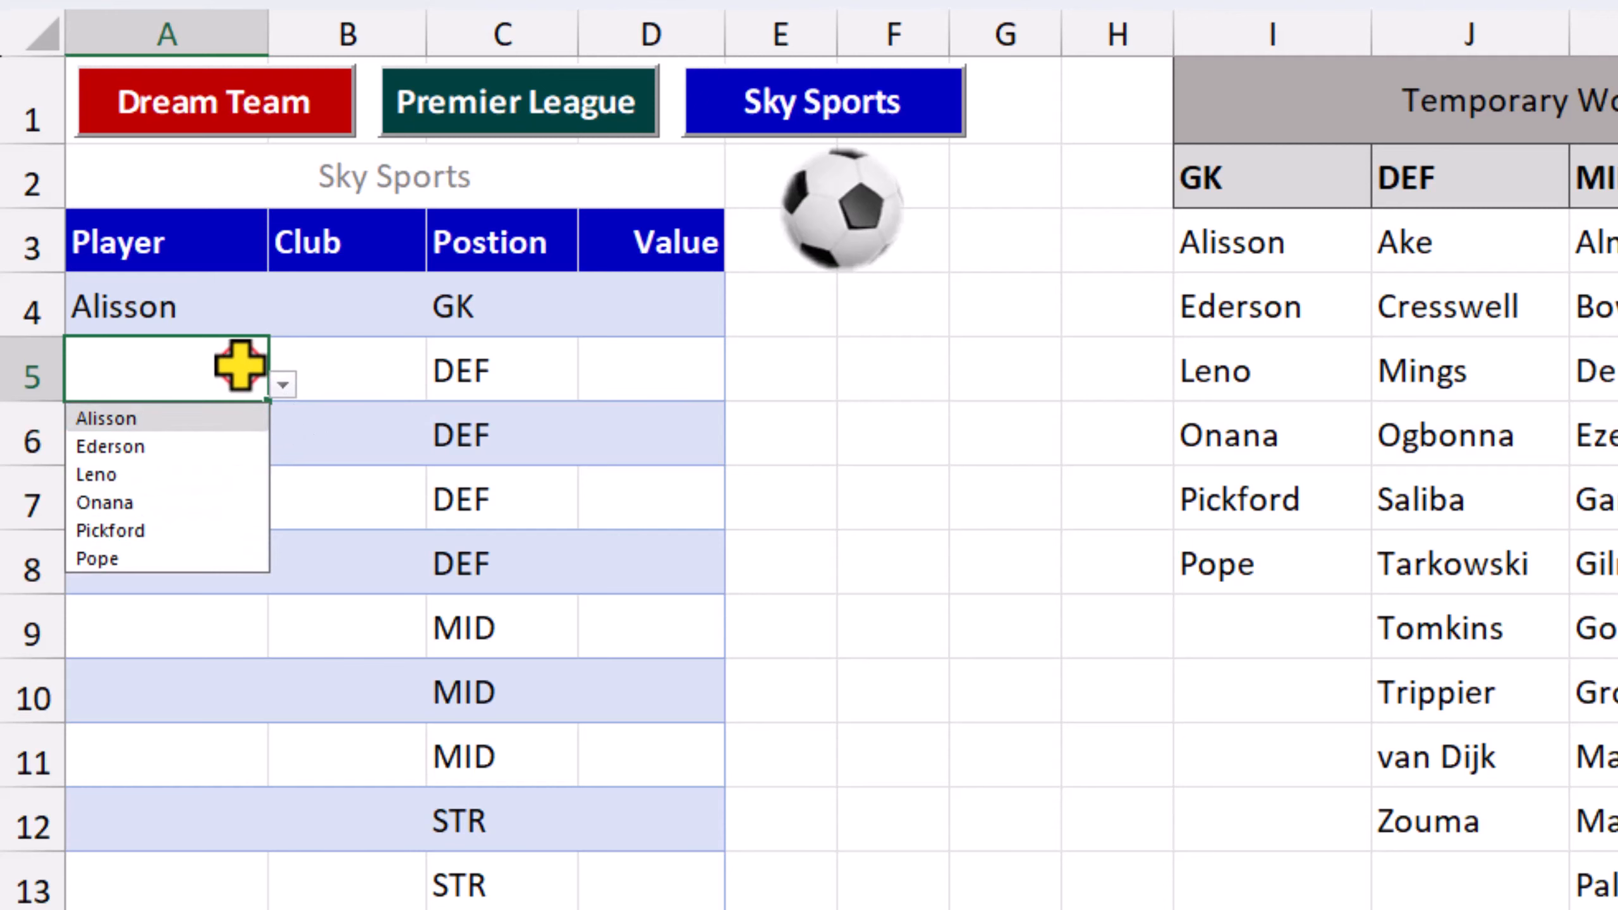
pyautogui.press('Escape')
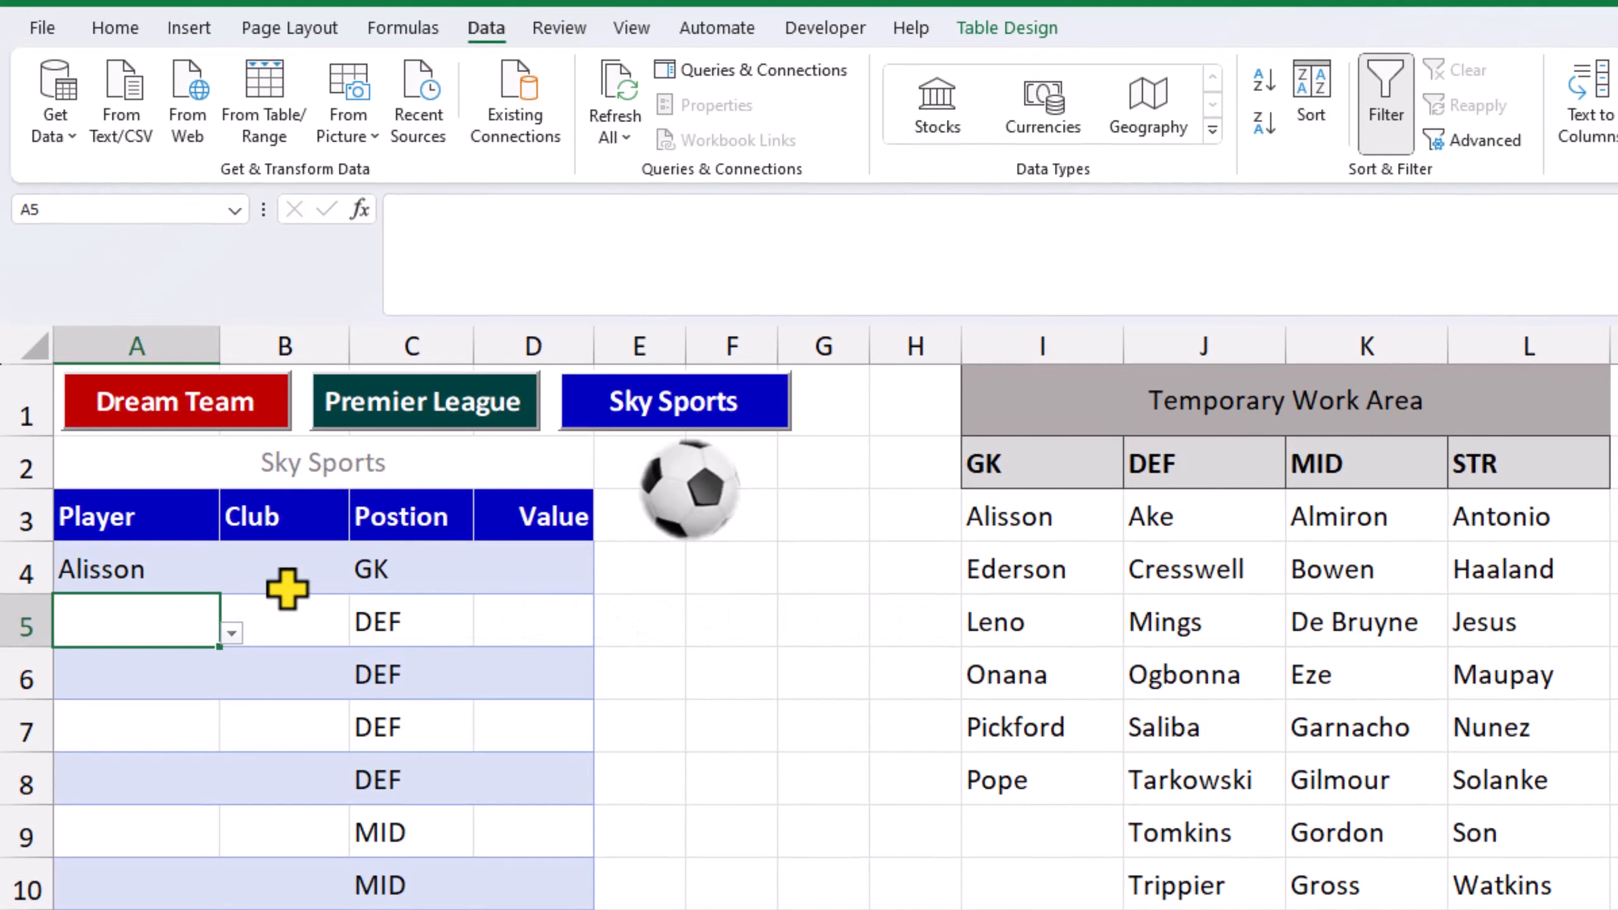
# Create named ranges for the four position lists in the Temporary Work Area from the top row only, leaving out the left column.
pyautogui.moveTo(997, 455); pyautogui.dragTo(1529, 909)
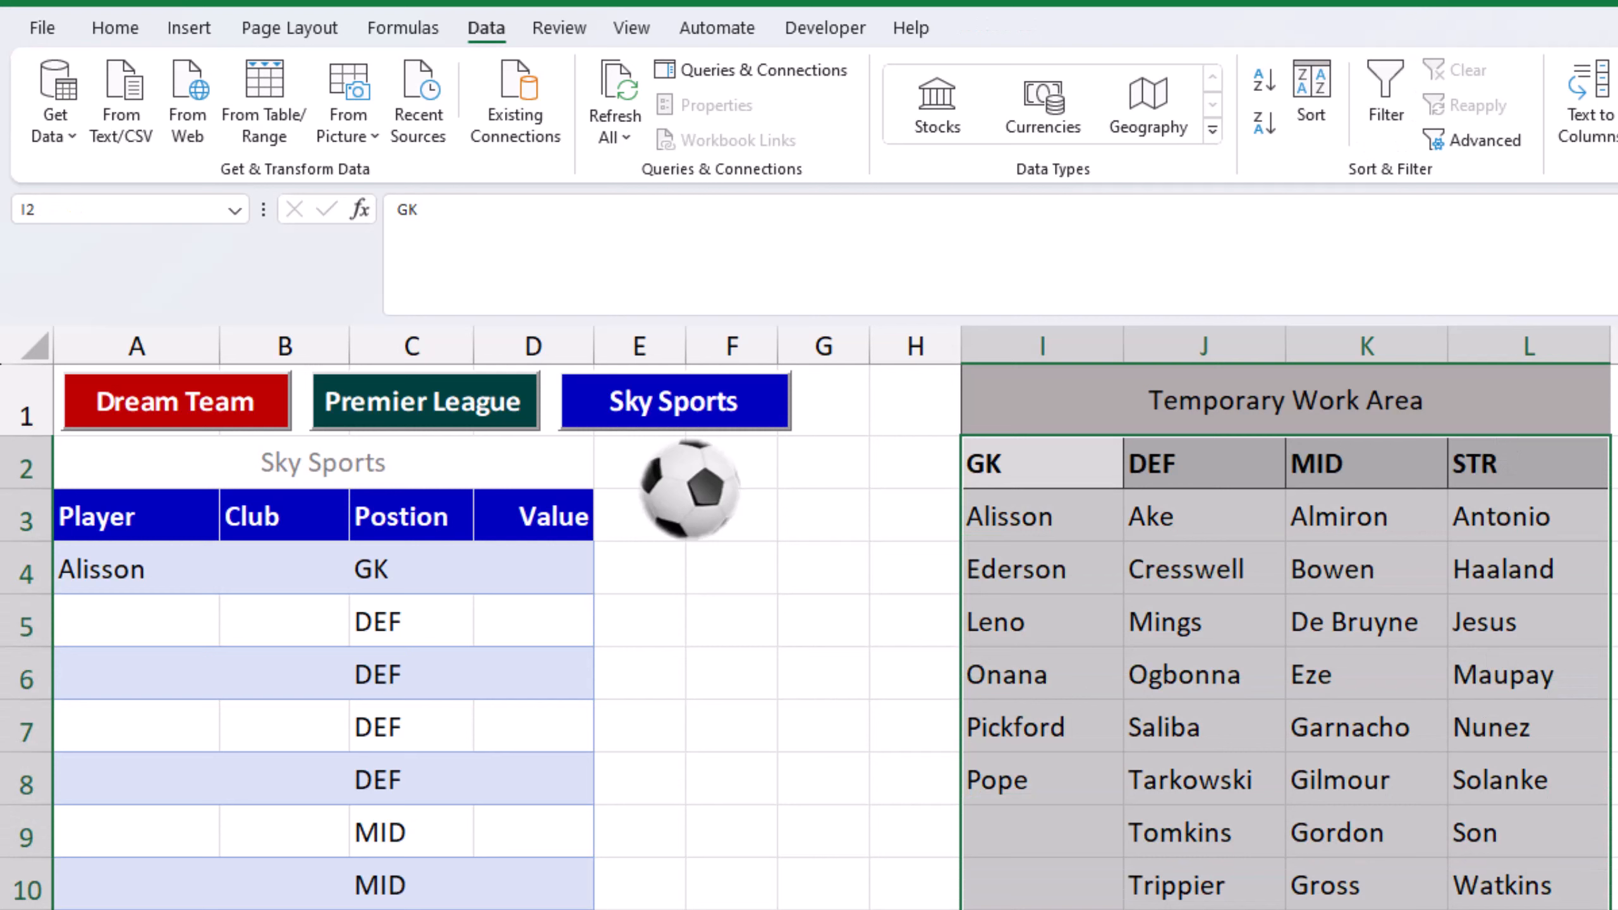
pyautogui.click(404, 28)
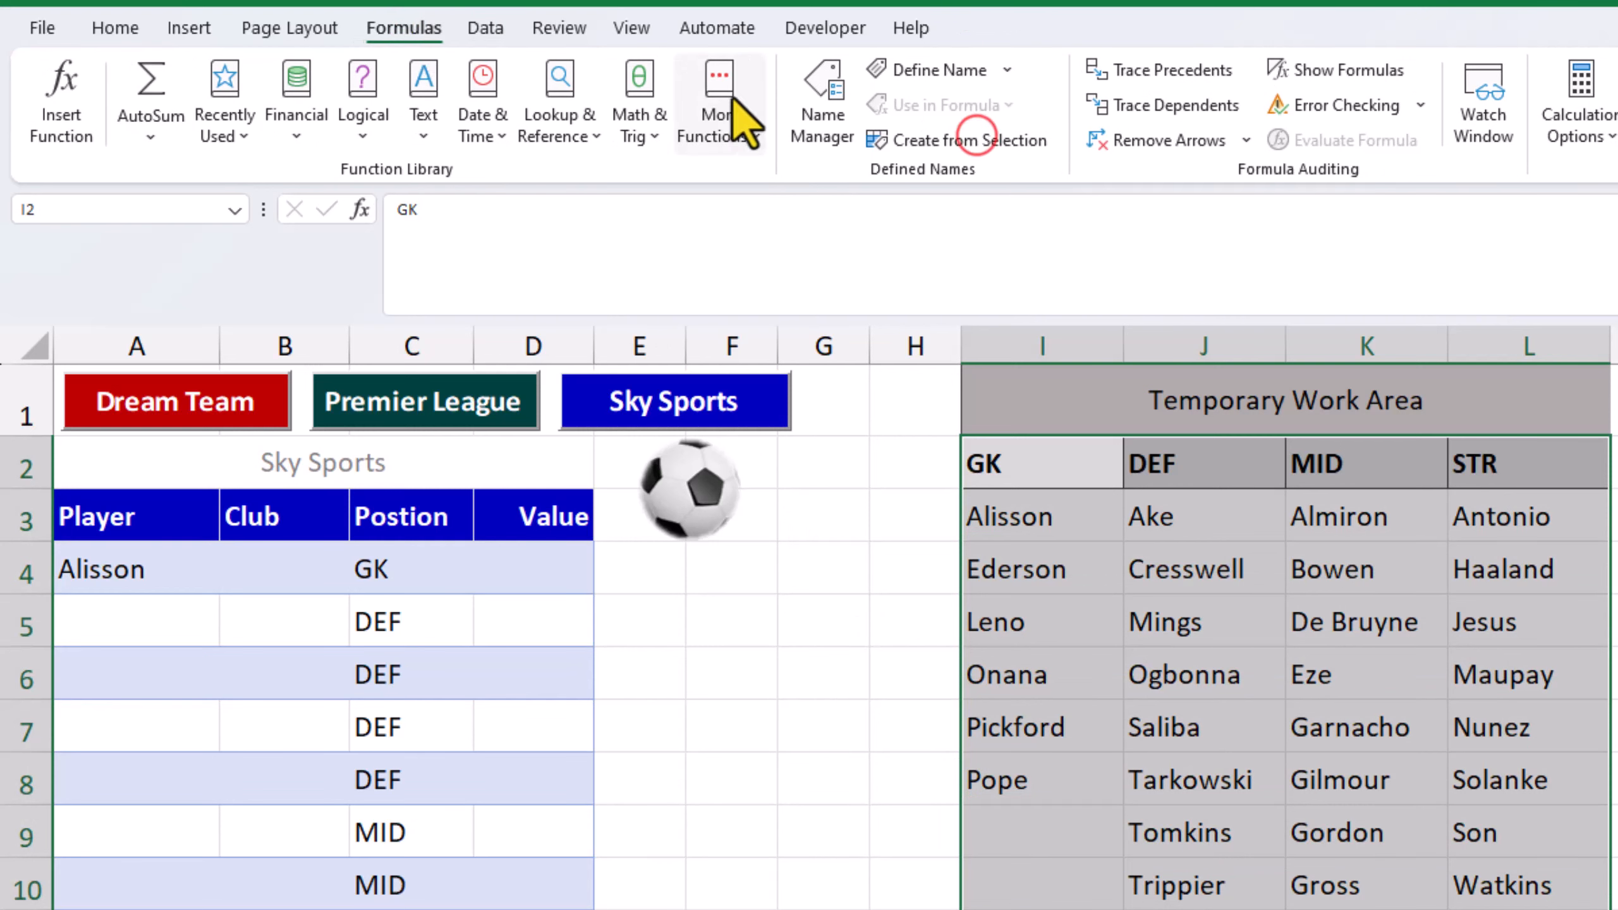
pyautogui.click(976, 136)
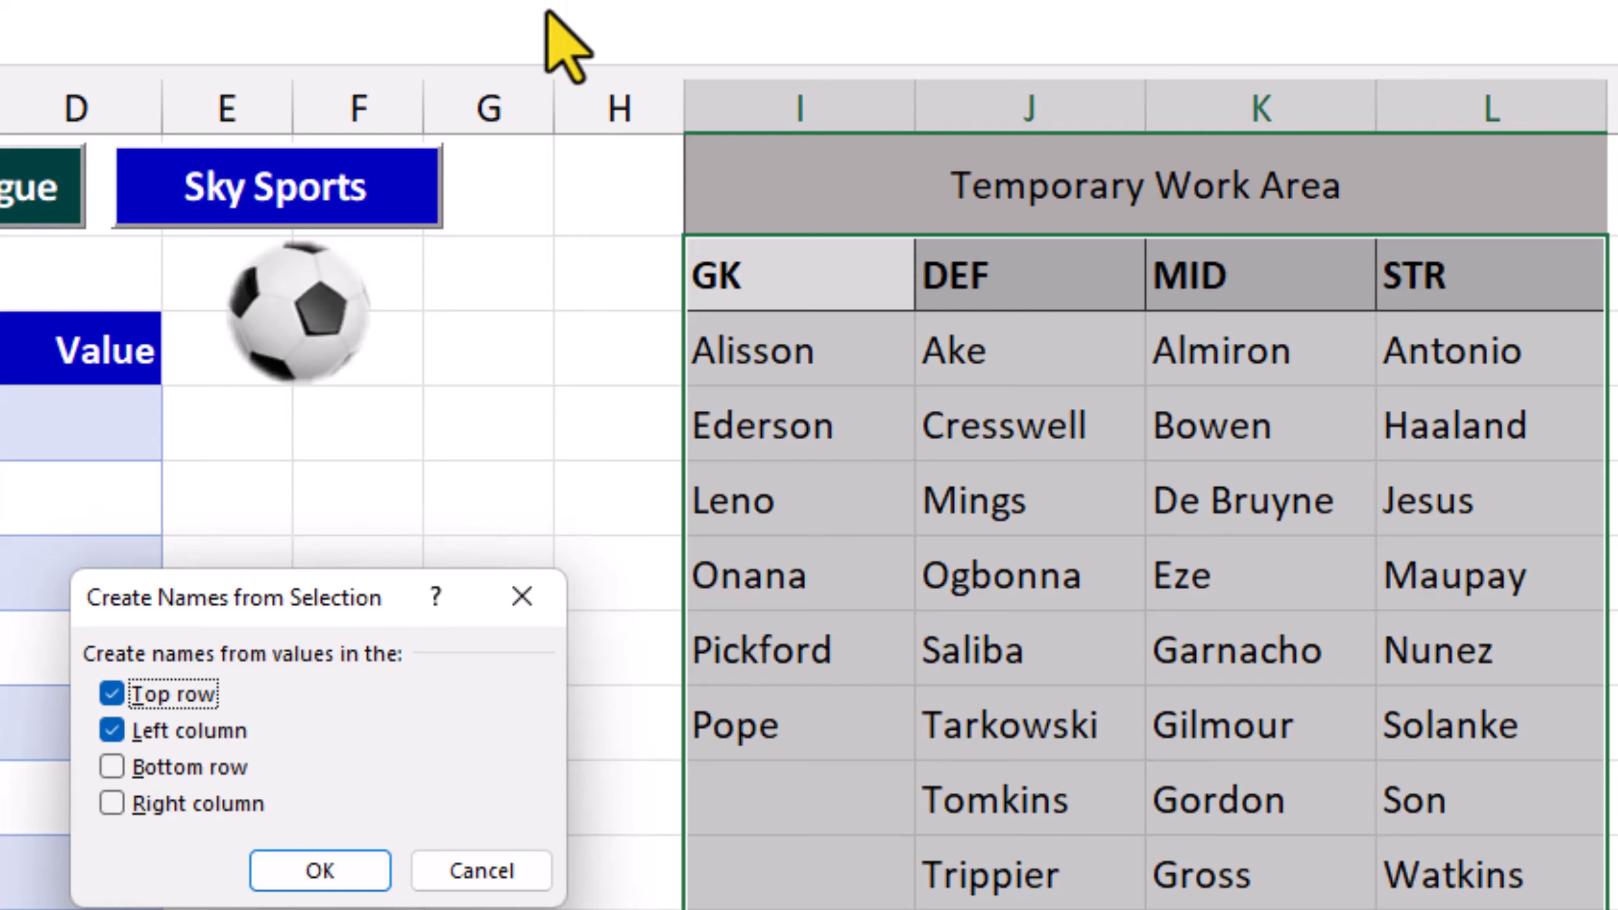
pyautogui.click(110, 732)
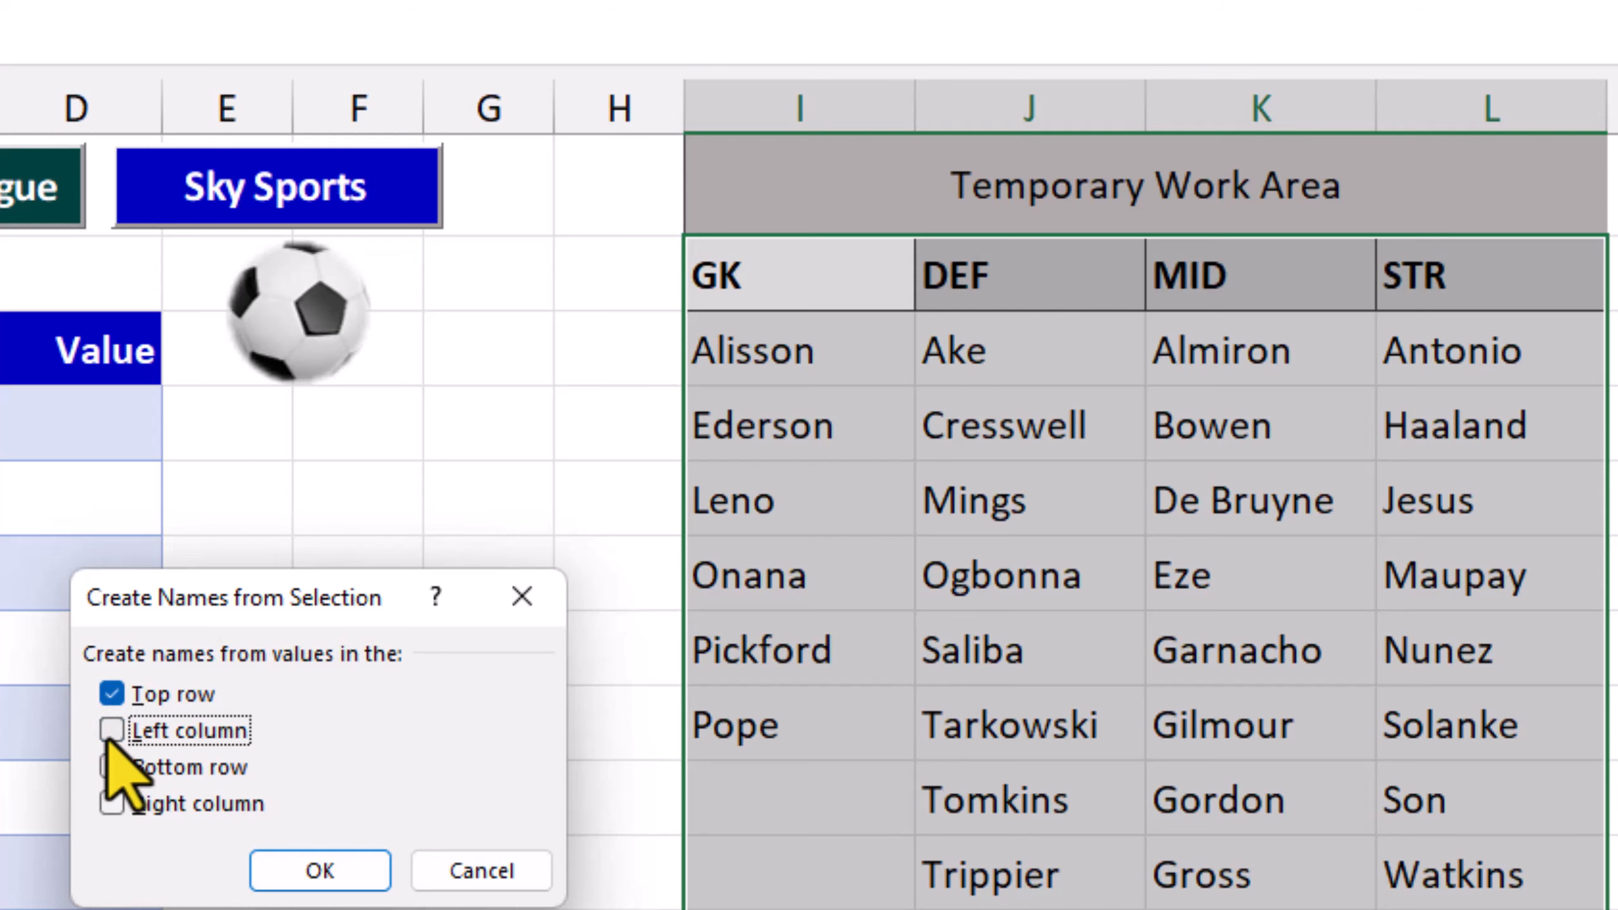
pyautogui.click(360, 867)
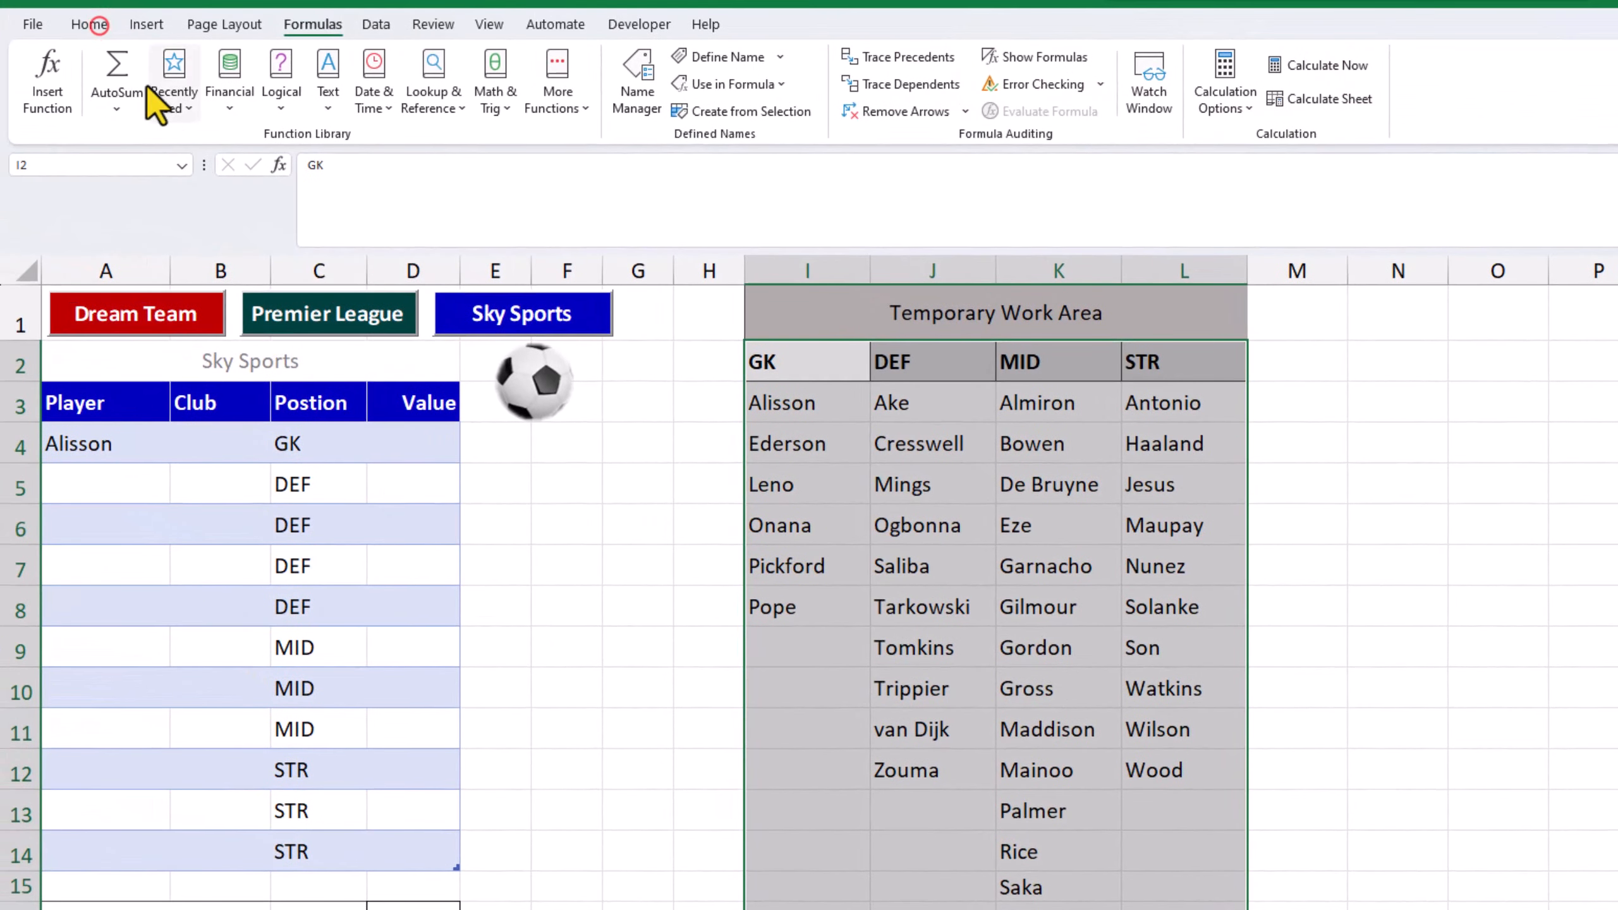
# Select the blank cells within the Temporary Work Area lists using Go To Special and delete them, shifting cells up.
pyautogui.click(94, 25)
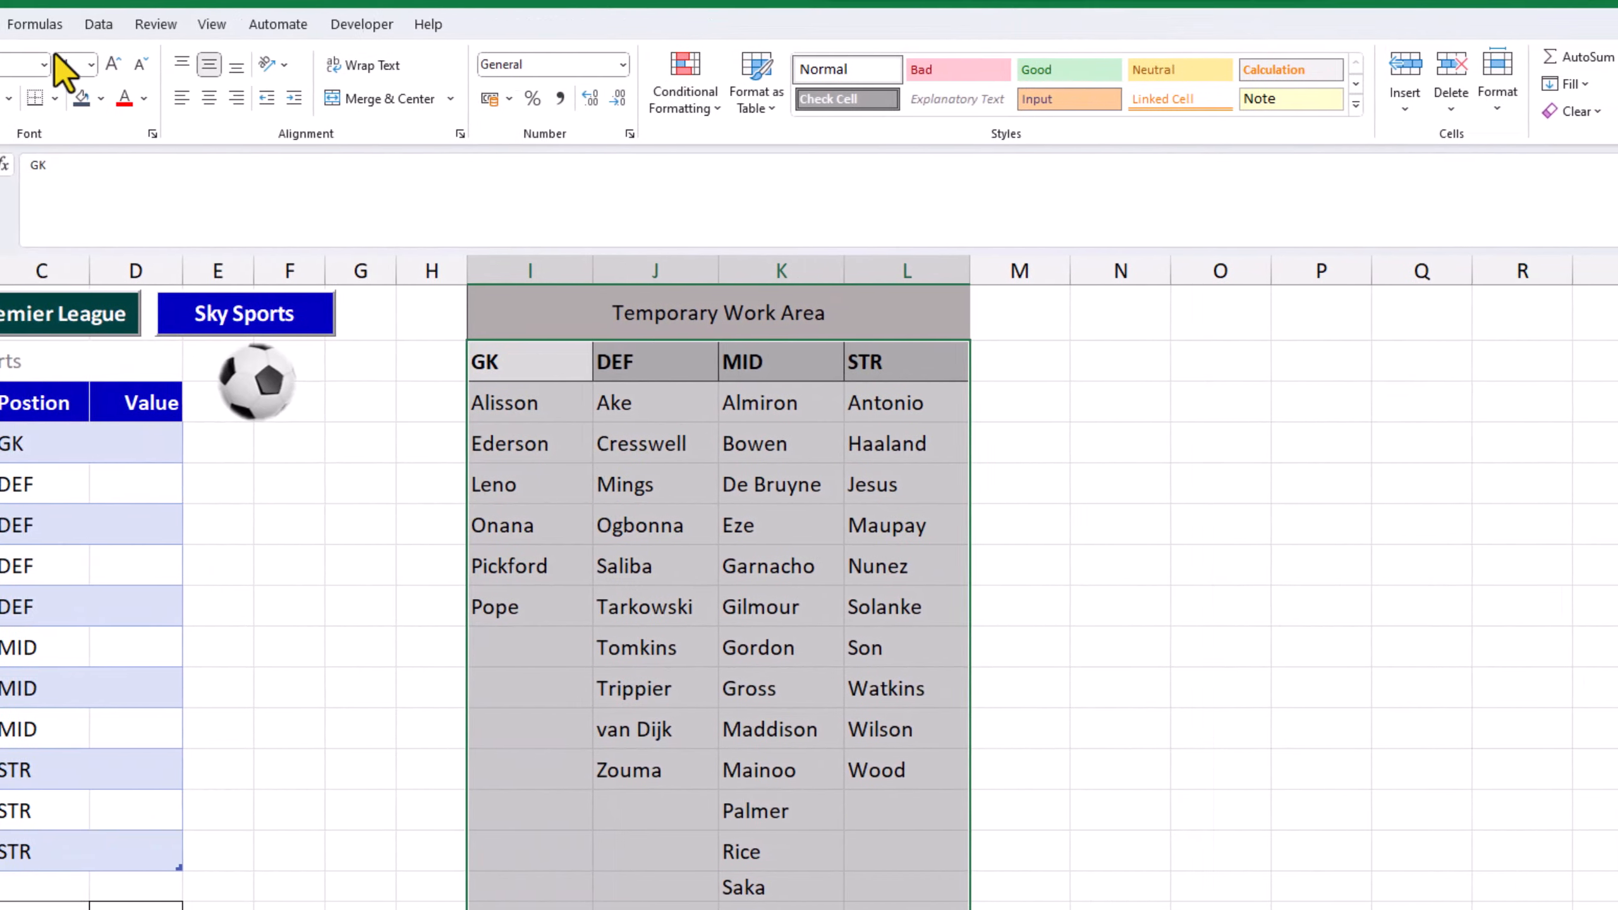
pyautogui.click(1552, 89)
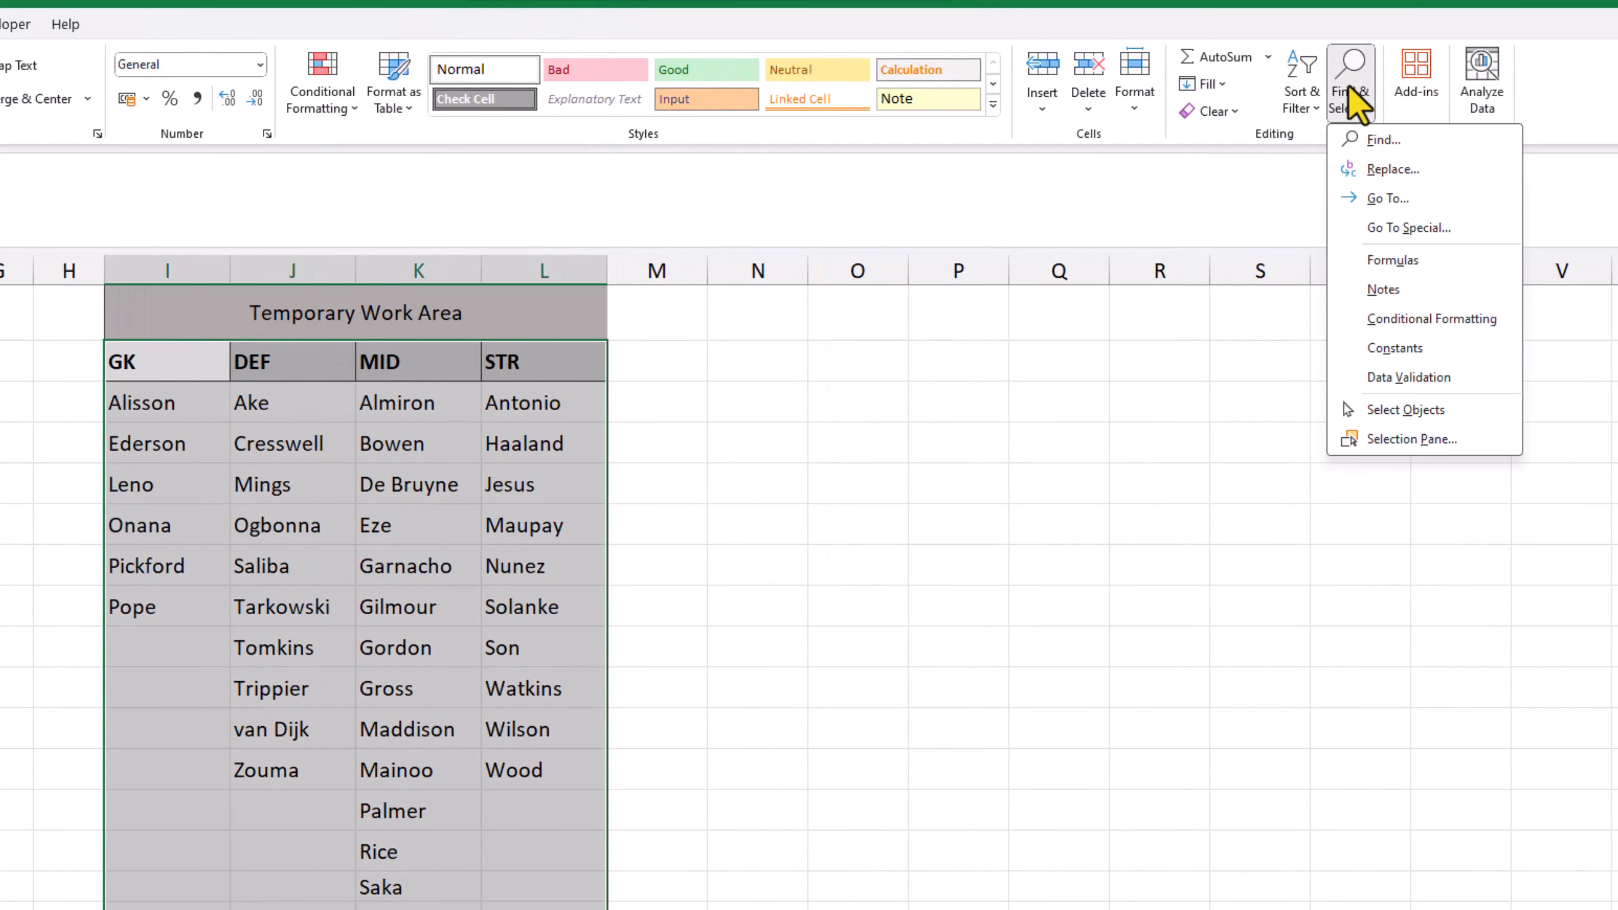
pyautogui.click(1345, 228)
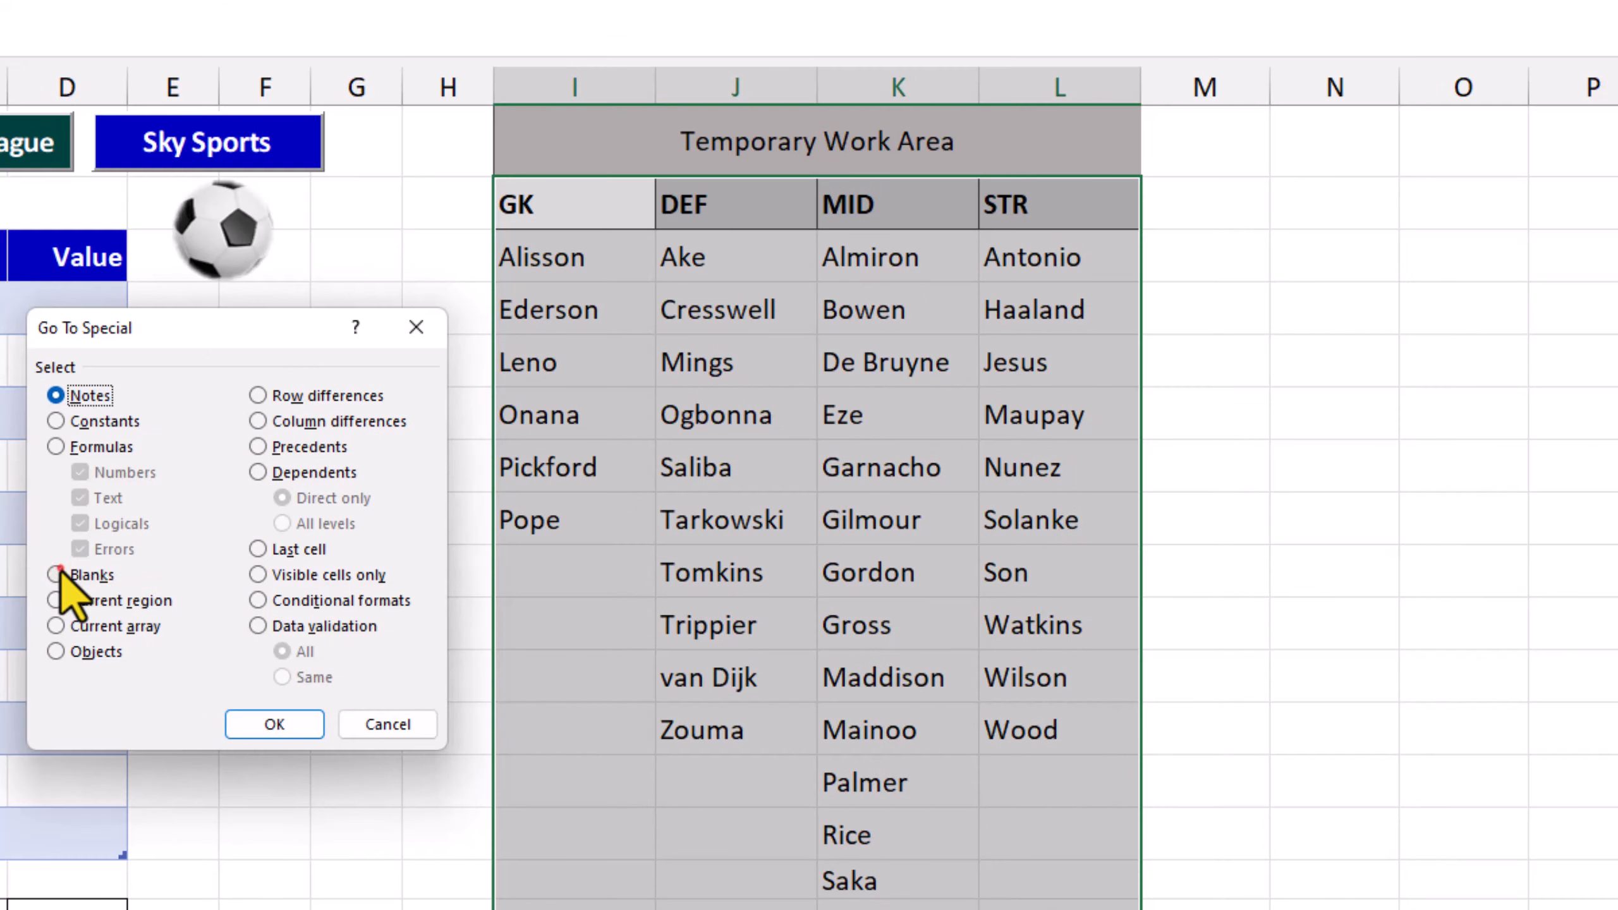
pyautogui.click(57, 575)
pyautogui.click(279, 717)
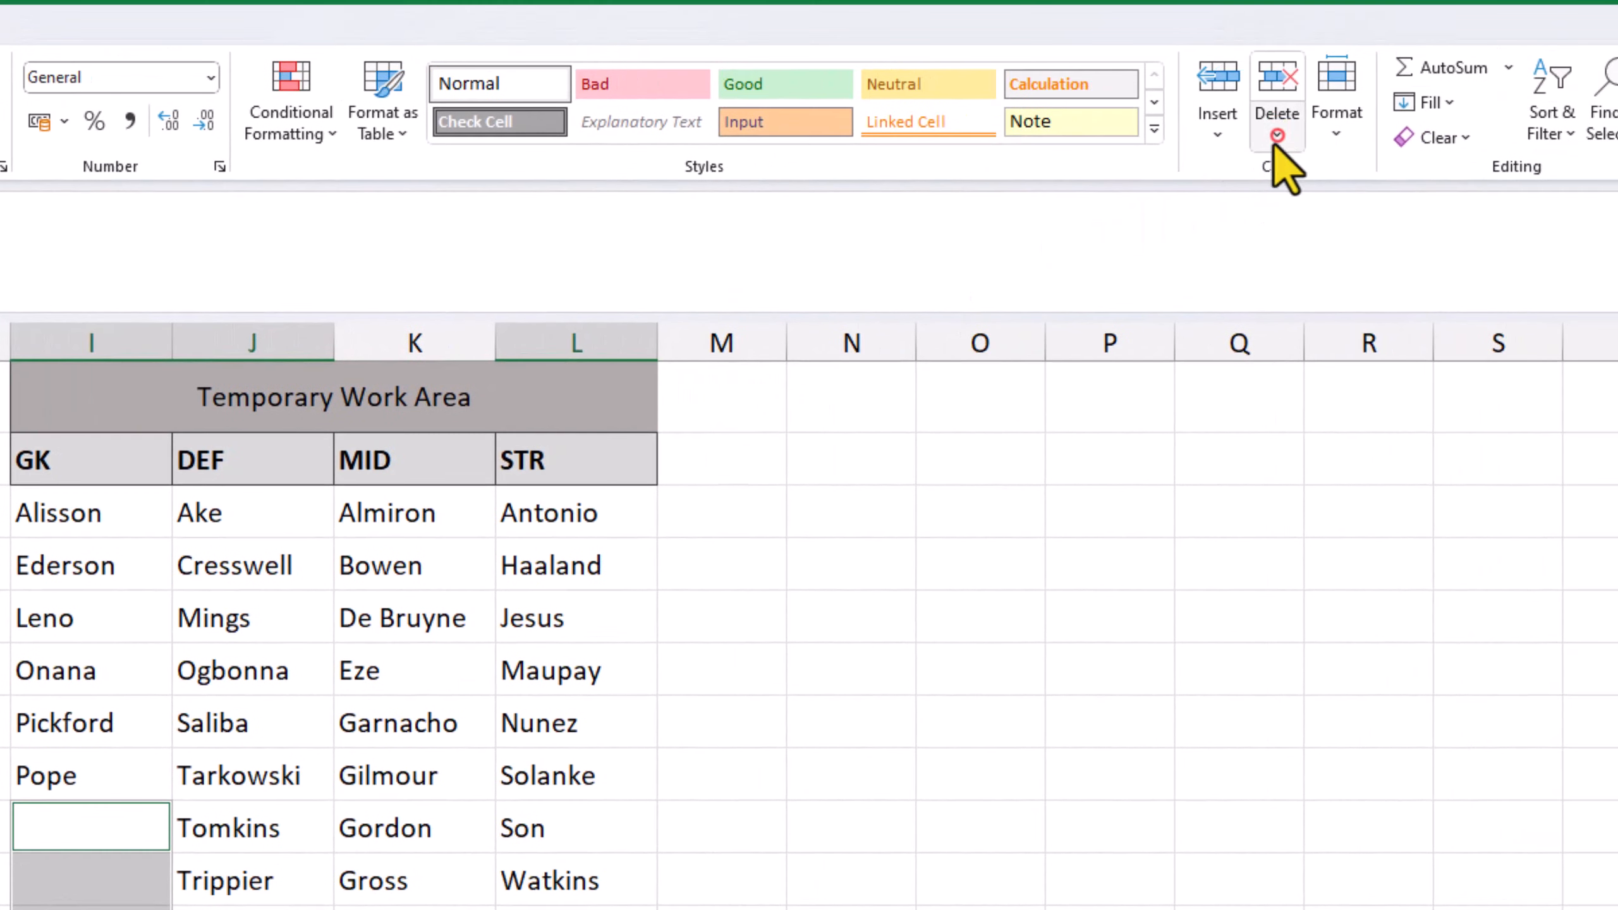
pyautogui.click(1277, 135)
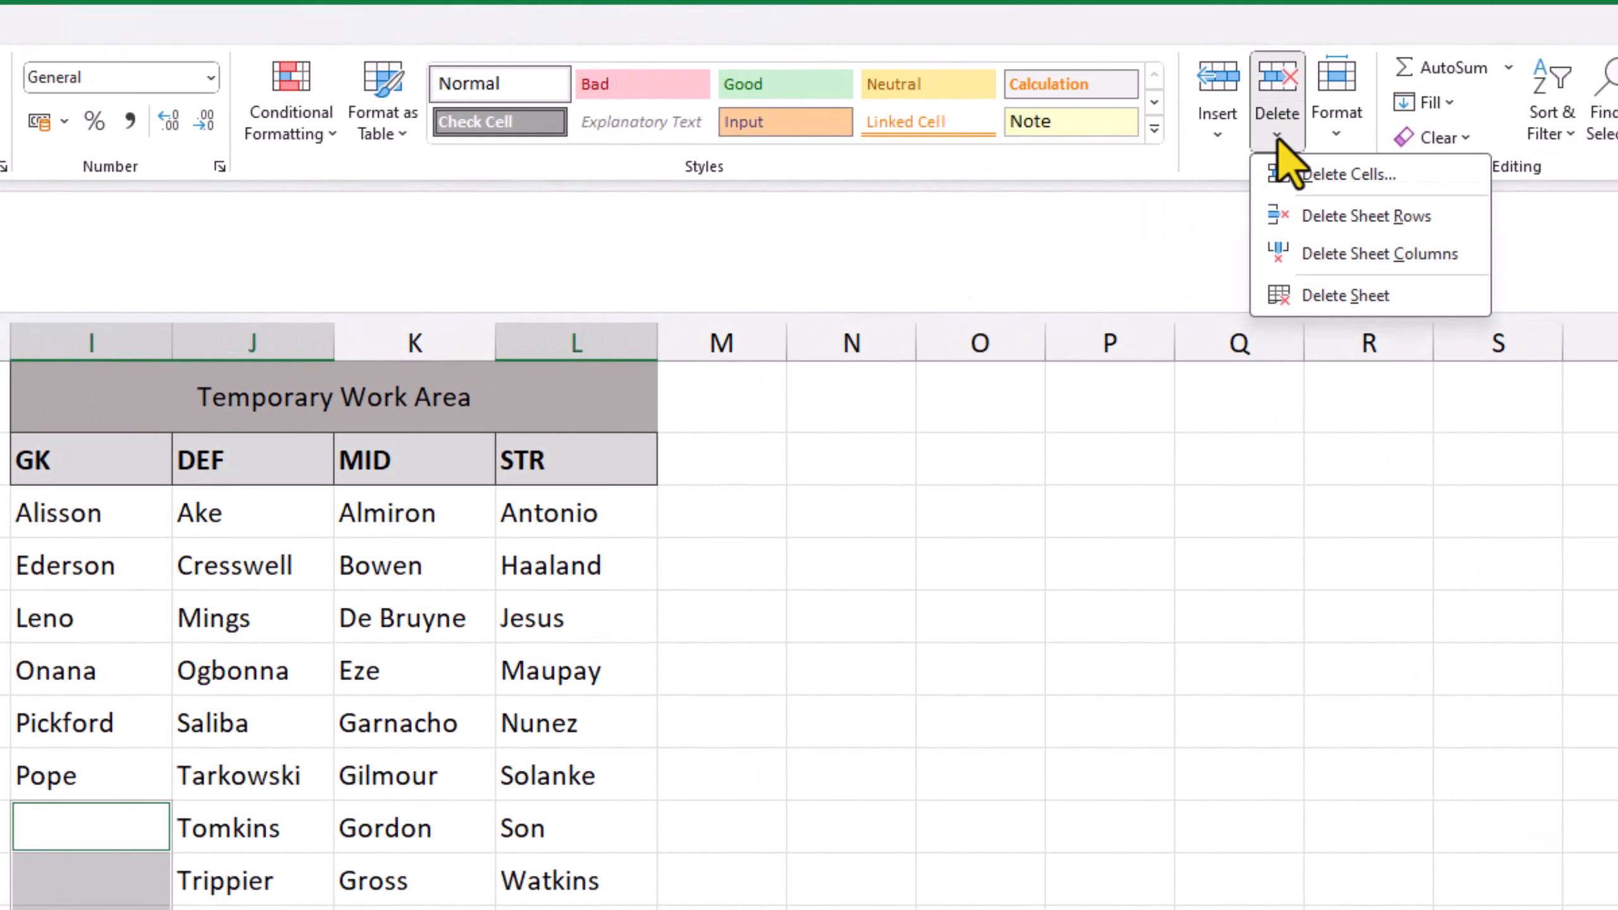
pyautogui.click(1280, 177)
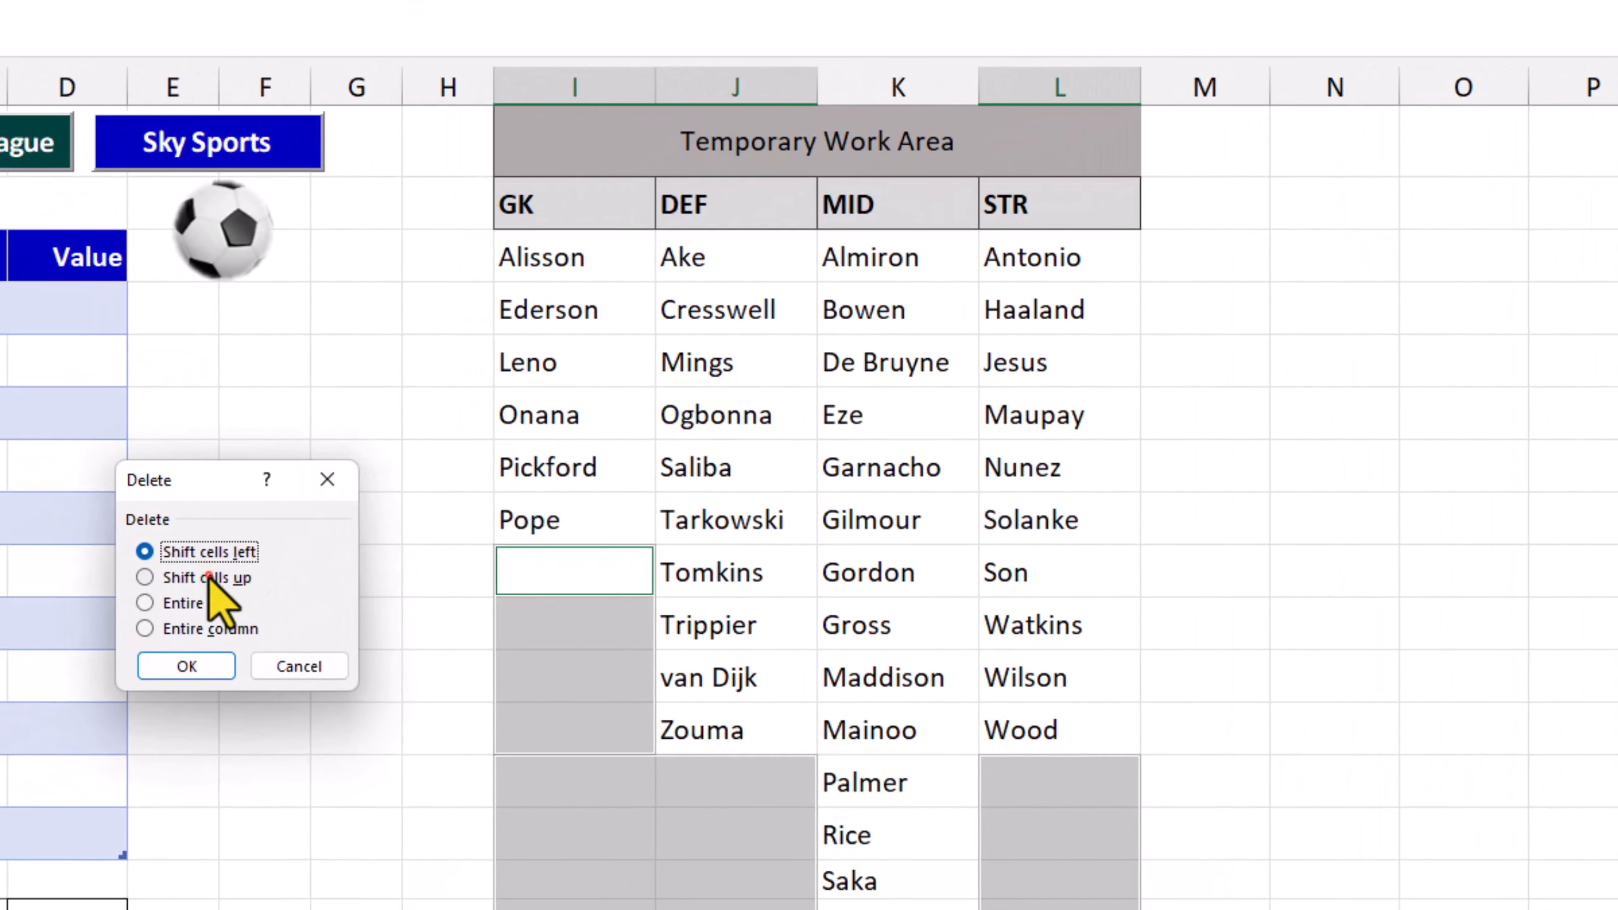
pyautogui.click(200, 666)
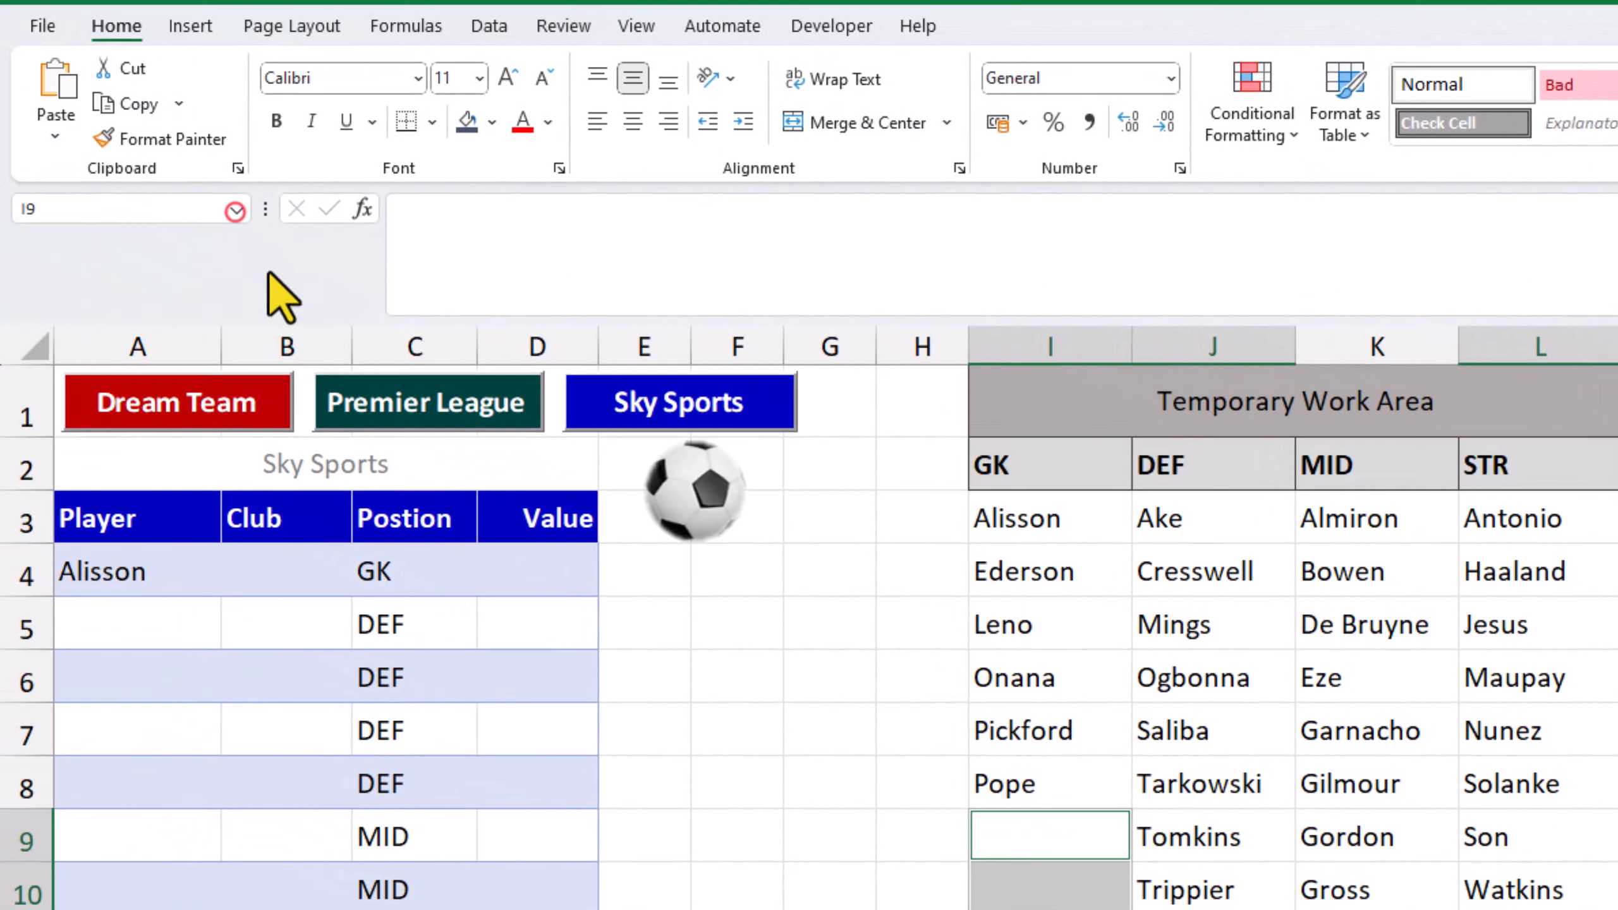
# Jump to the DEF and MID named ranges to check which cells each one covers.
pyautogui.click(235, 210)
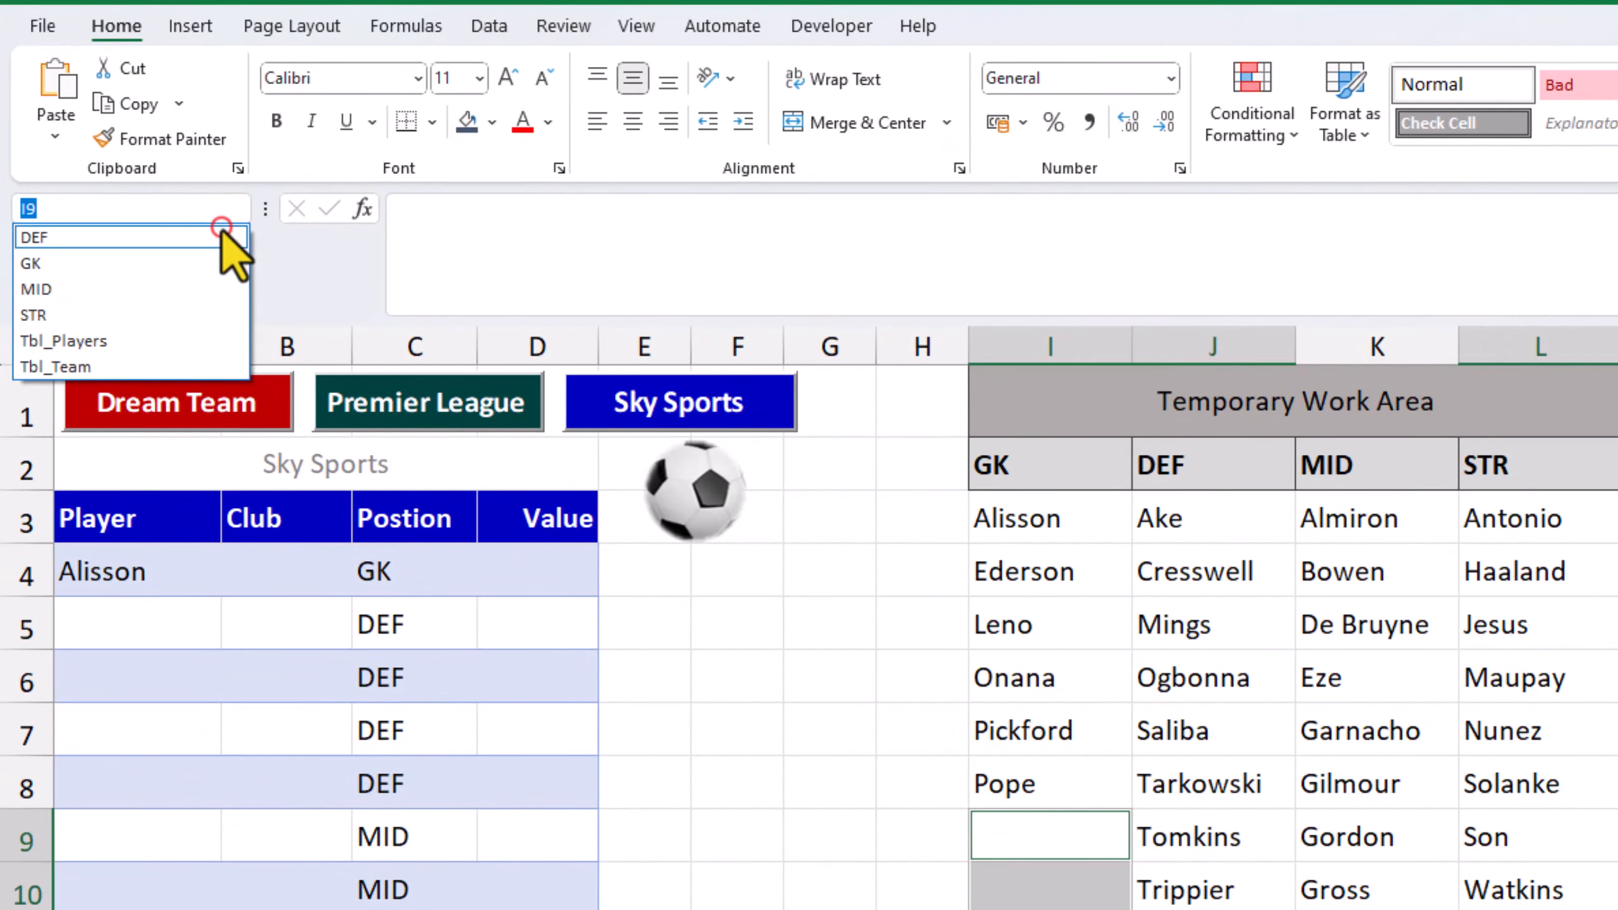
pyautogui.click(221, 231)
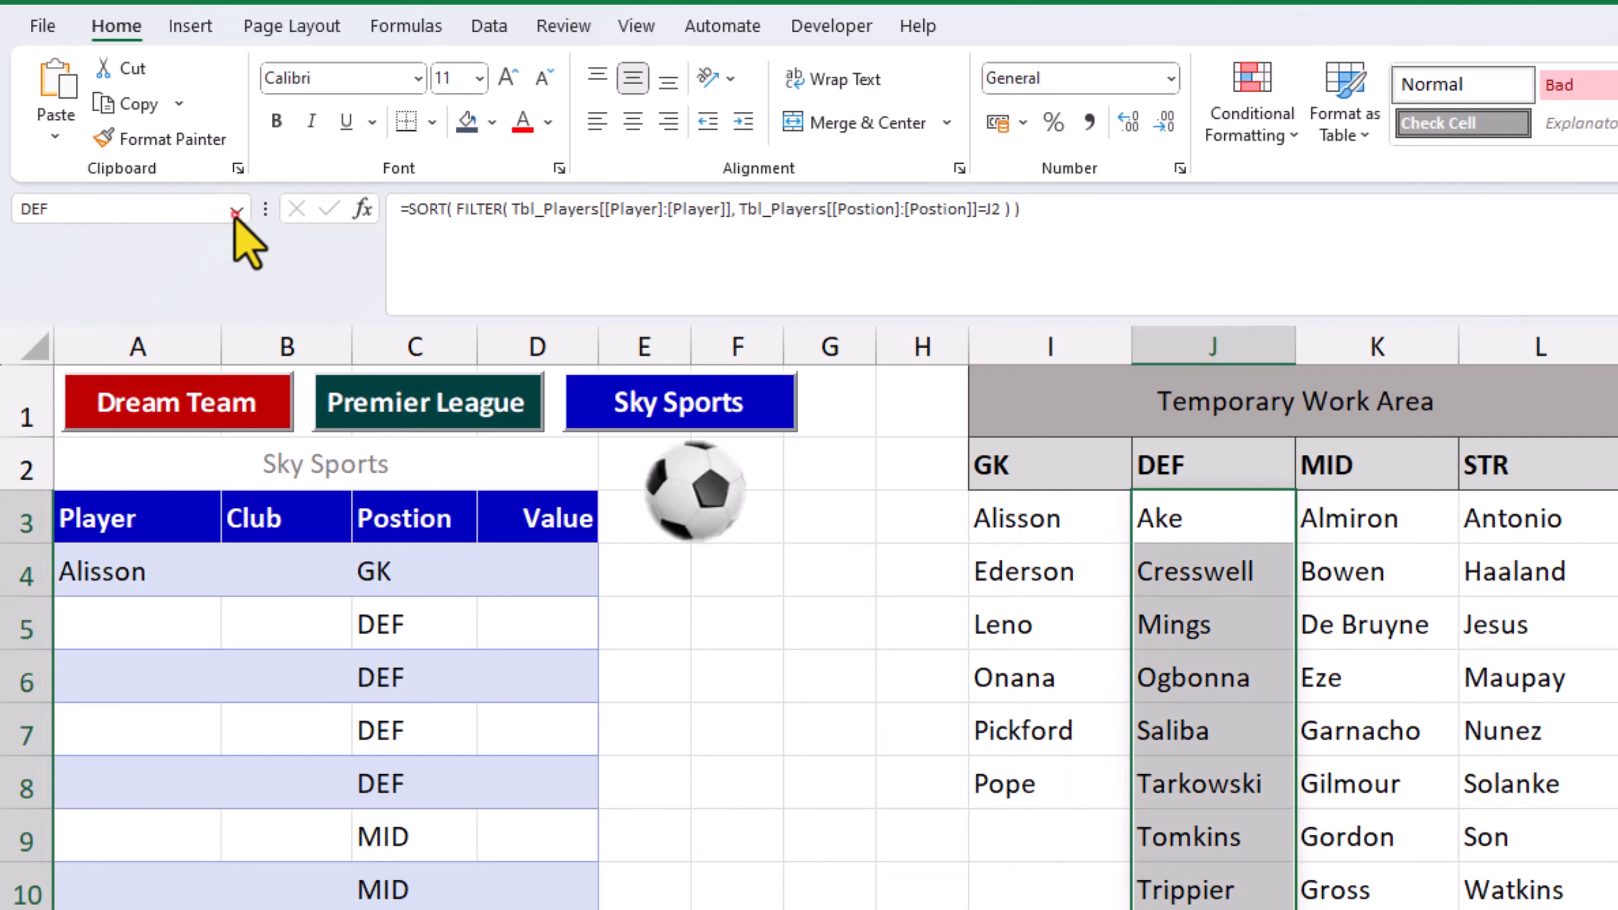
pyautogui.click(235, 211)
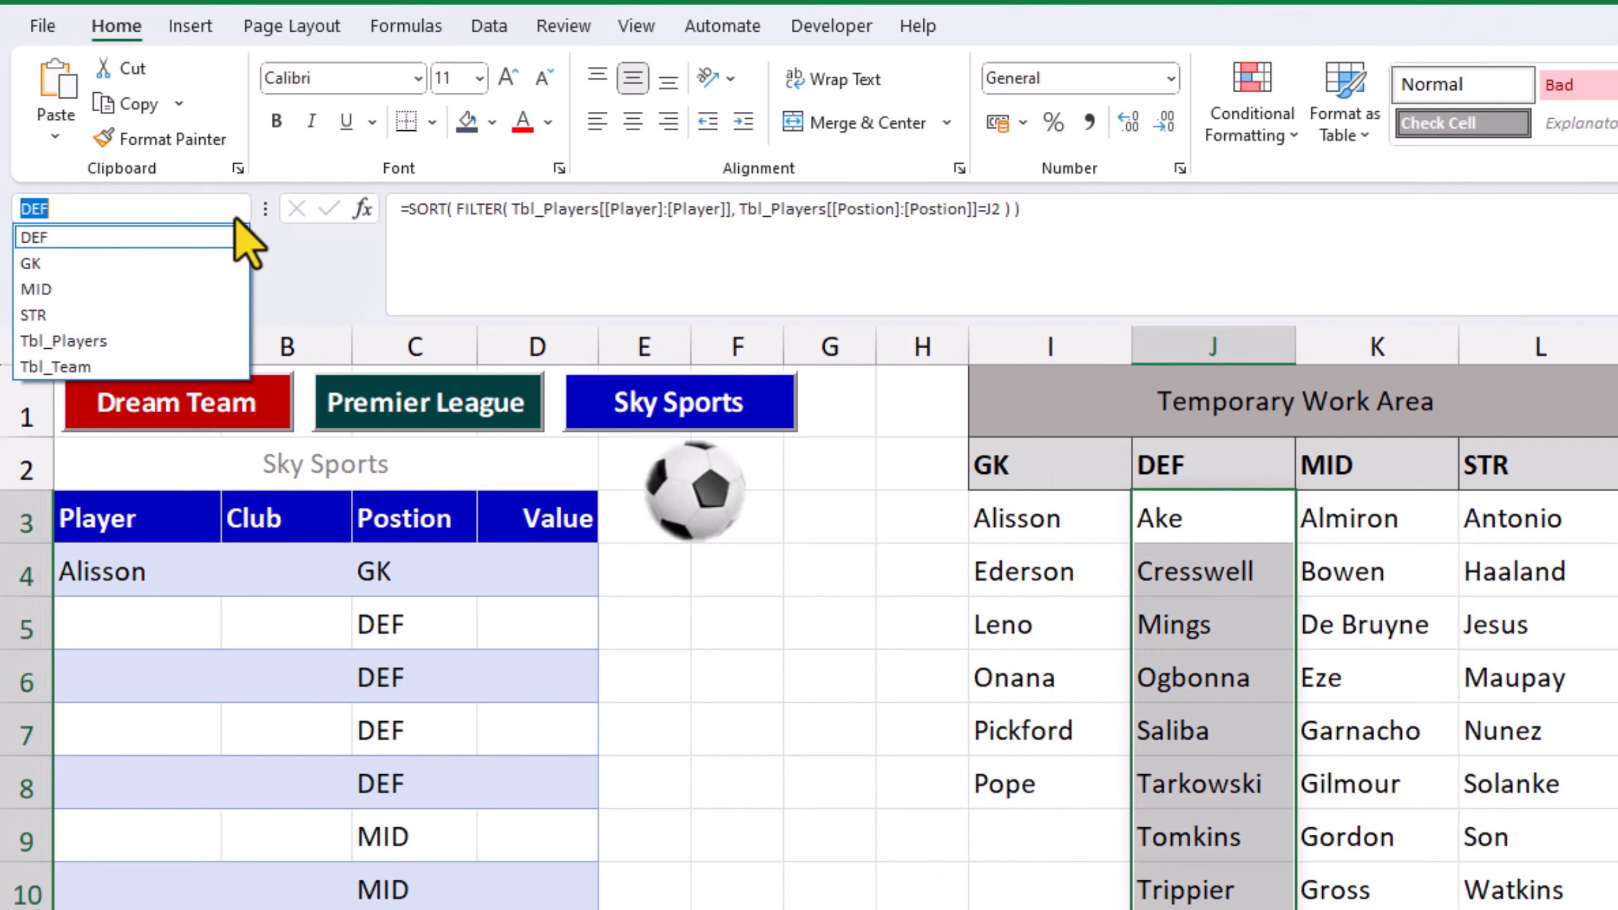
pyautogui.click(223, 290)
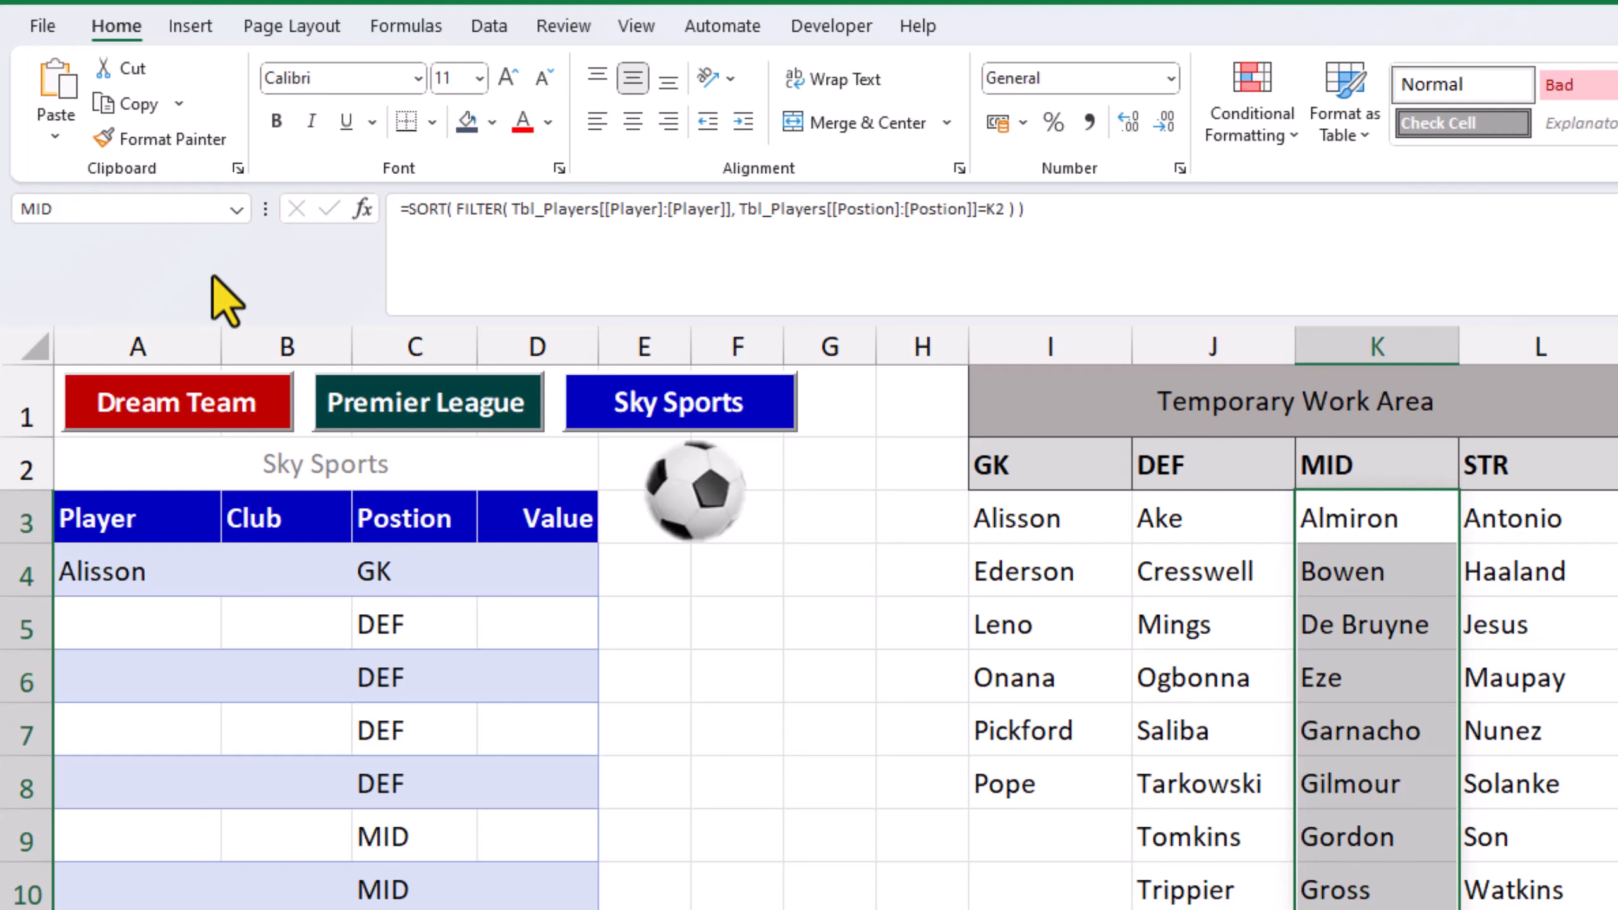
# Change the list validation source of the Player column cells, starting at A4, to =INDIRECT($C4).
pyautogui.moveTo(172, 560); pyautogui.dragTo(162, 908)
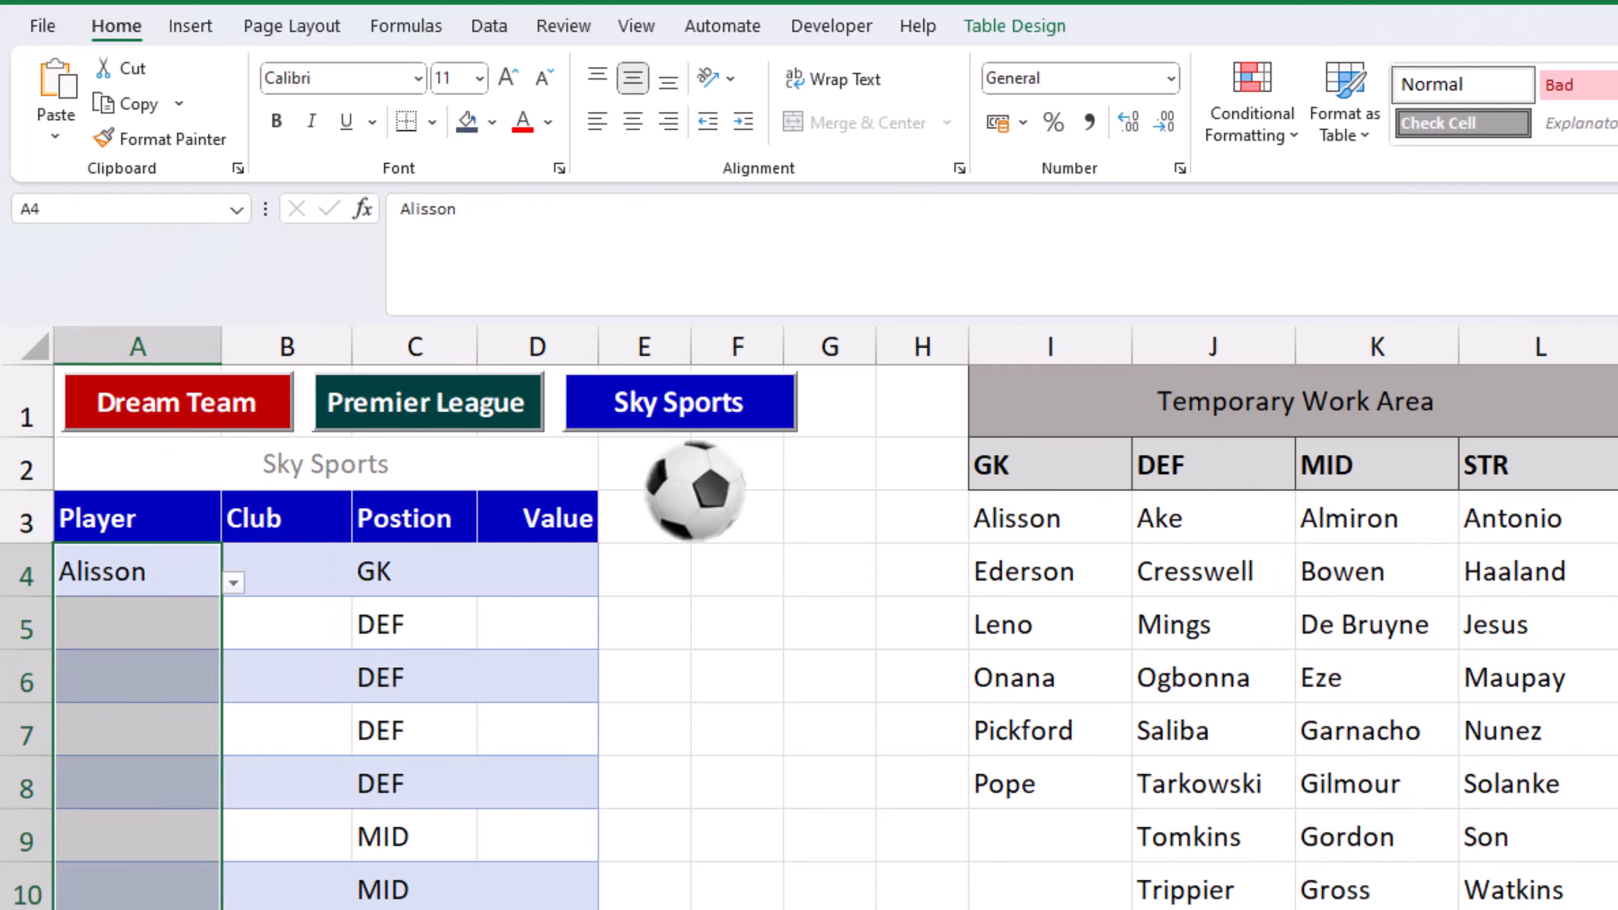
pyautogui.click(484, 26)
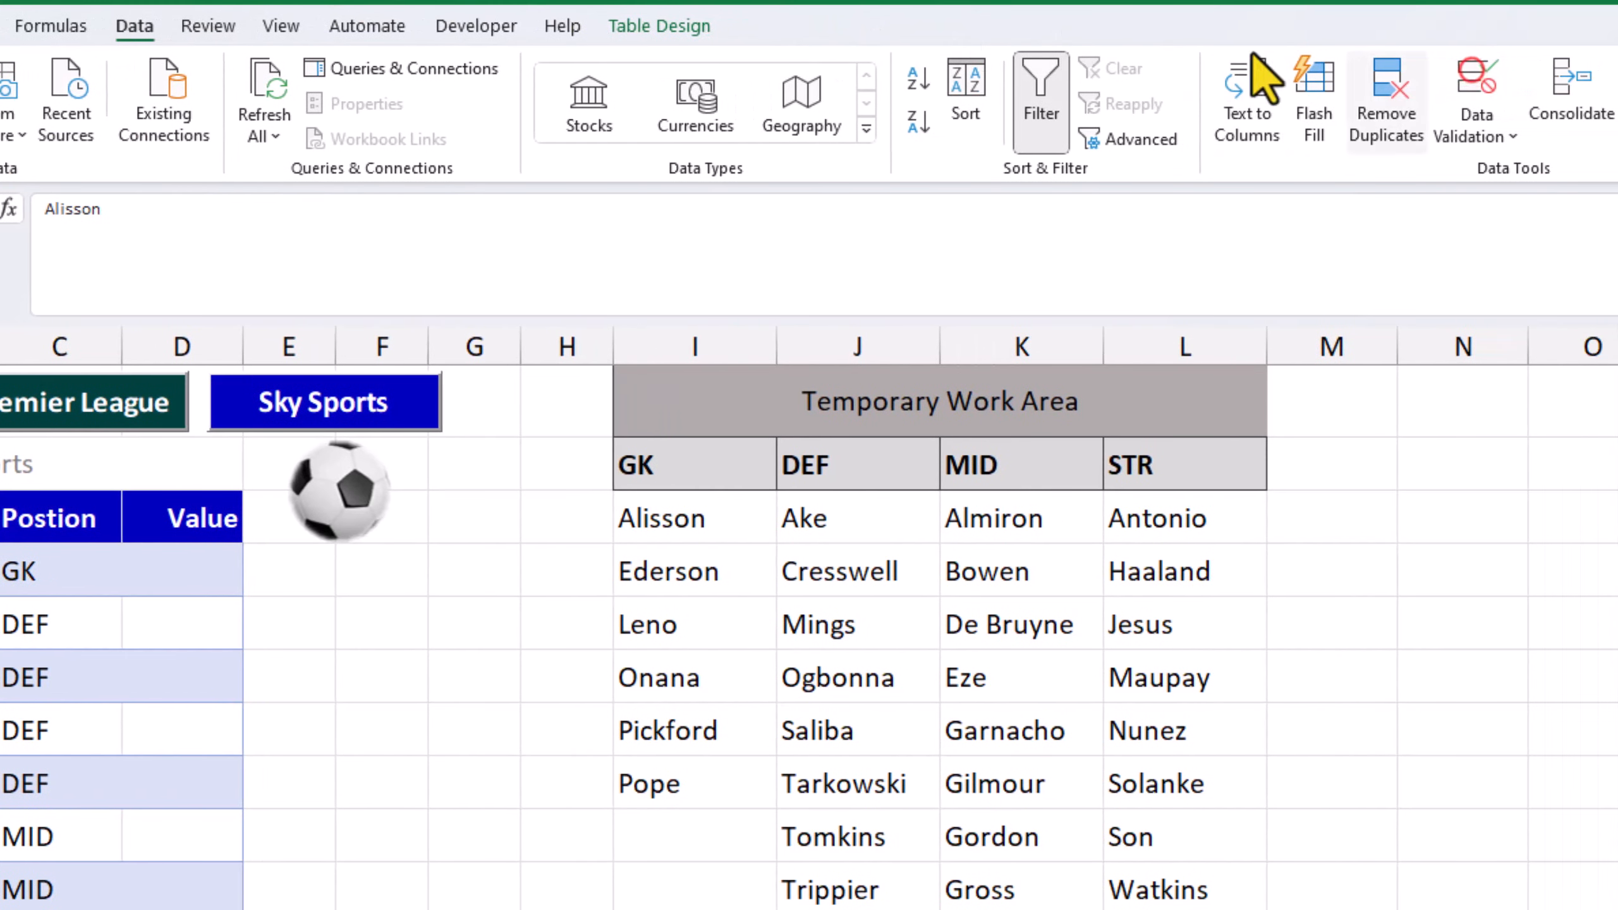
pyautogui.click(1477, 89)
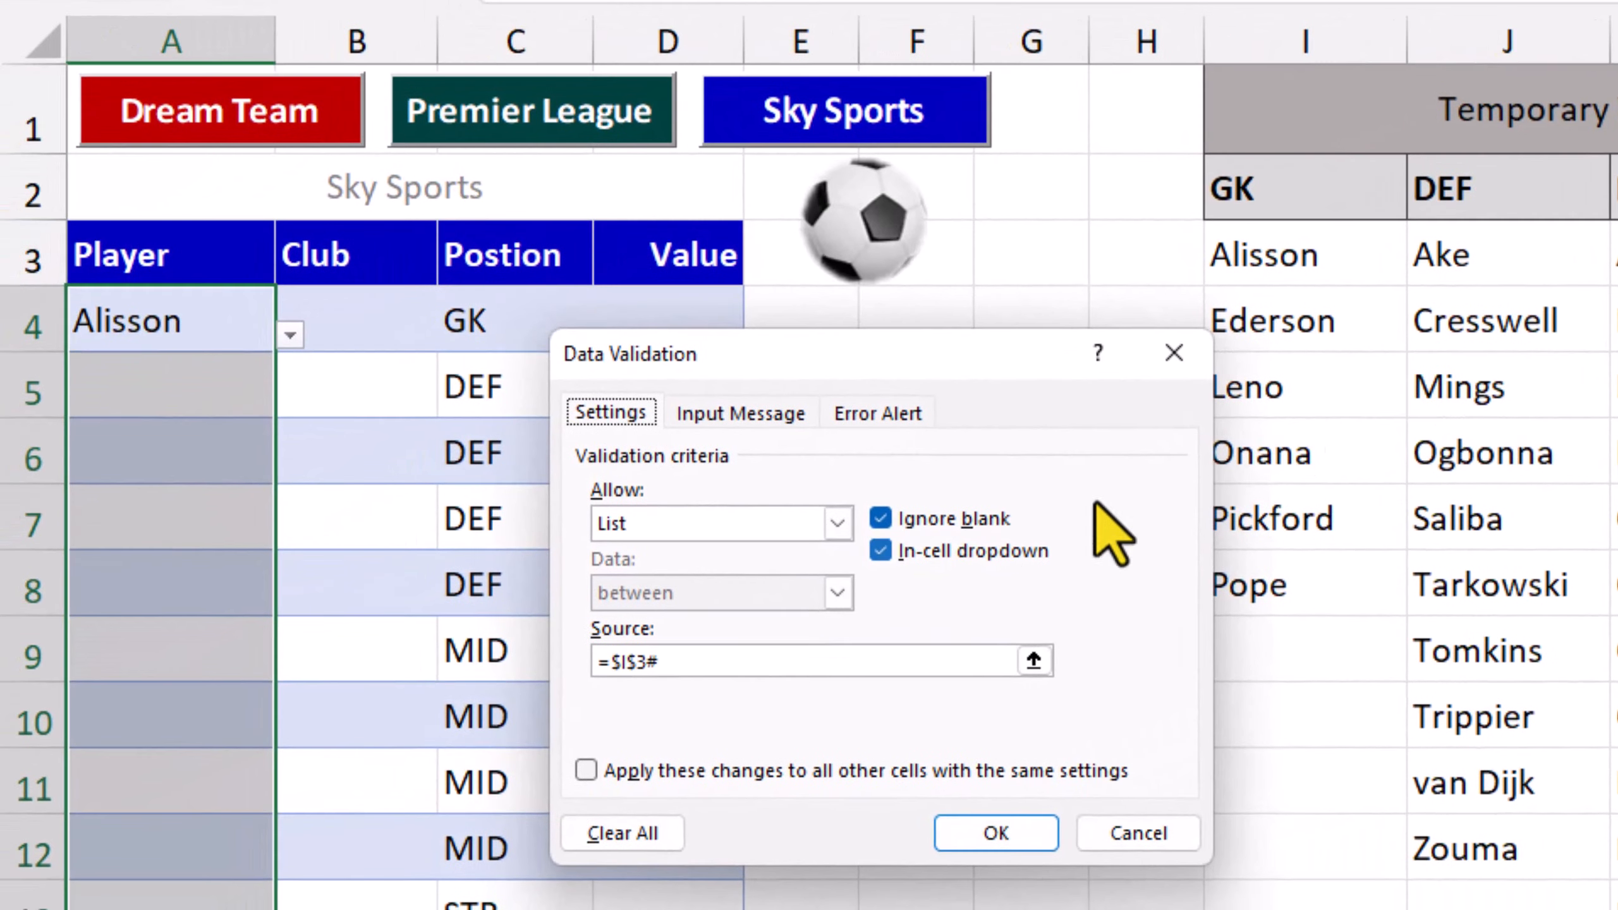
pyautogui.click(708, 661)
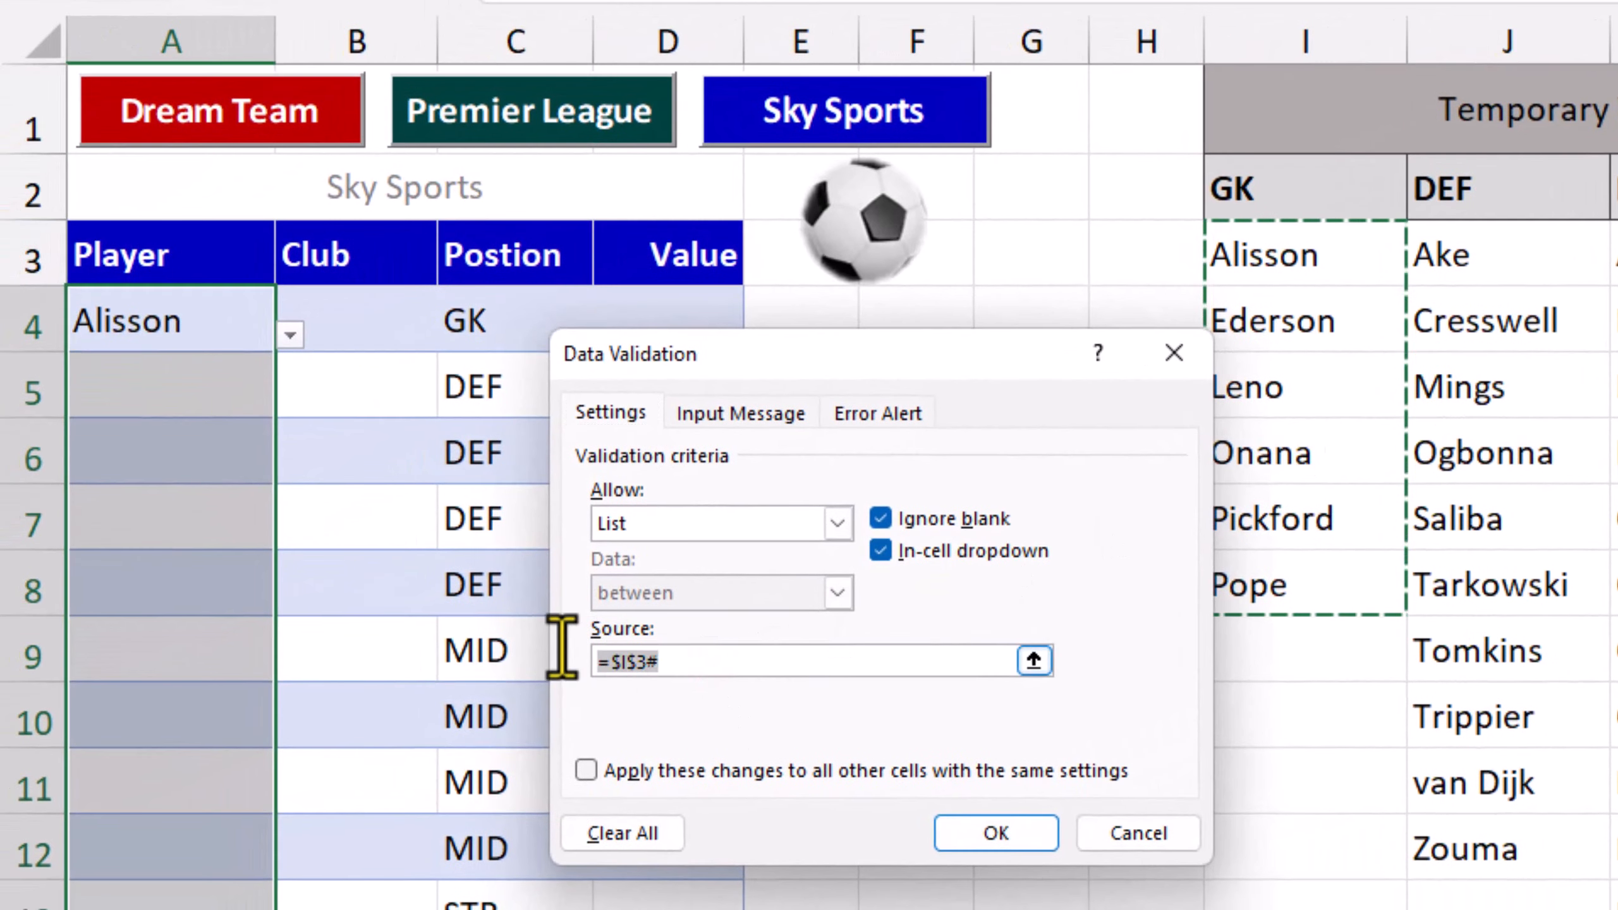
pyautogui.write('=INDIRECT(')
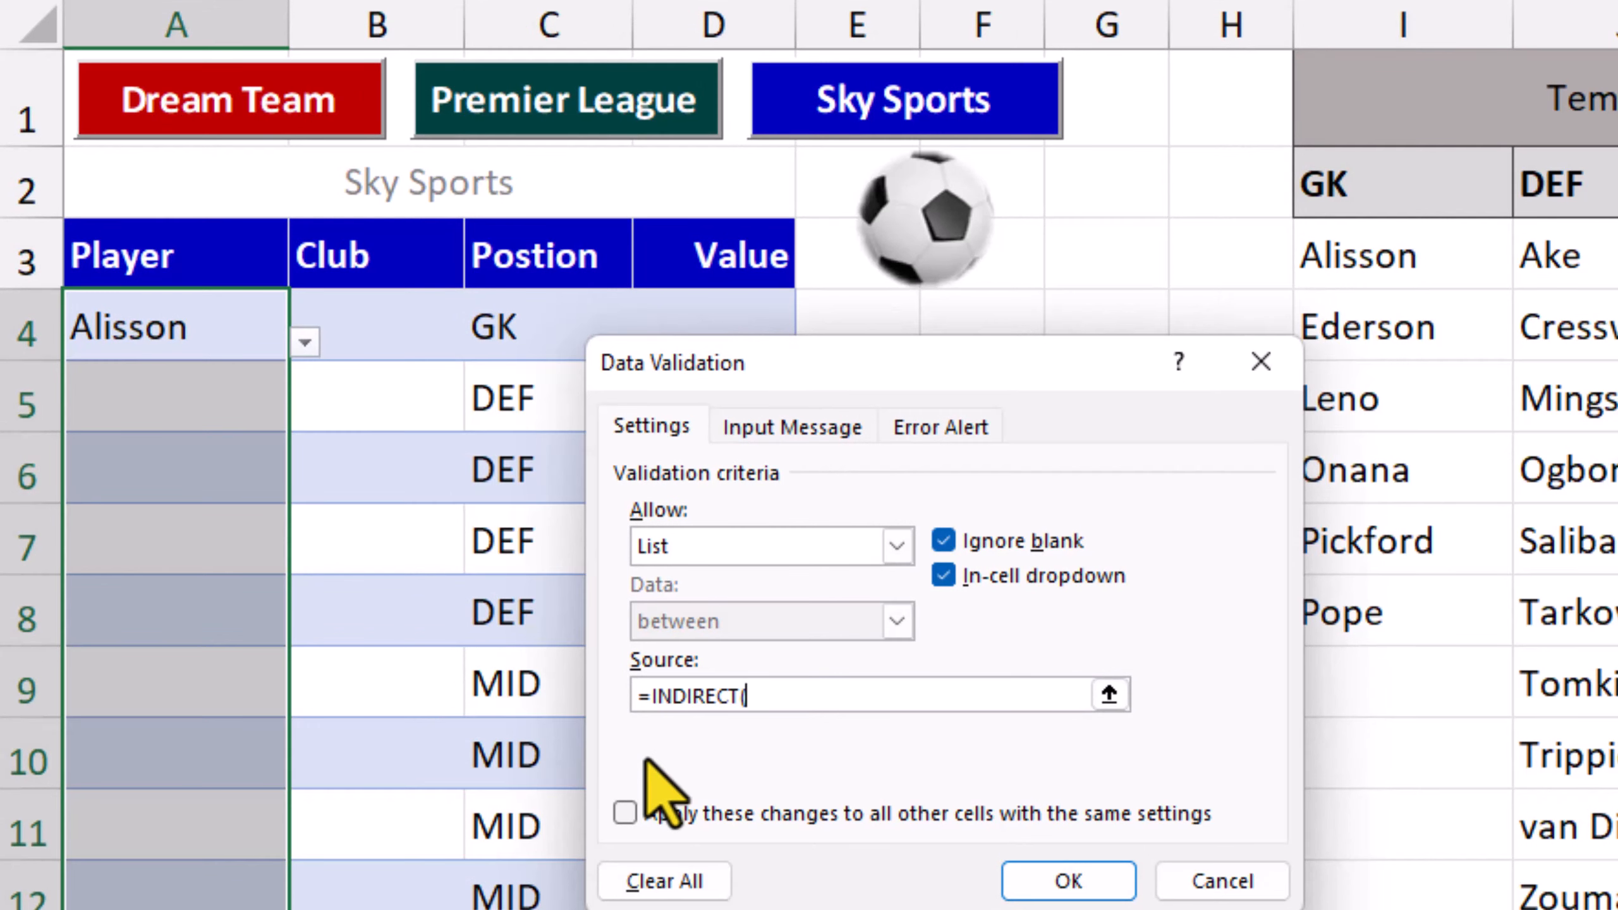
pyautogui.click(527, 330)
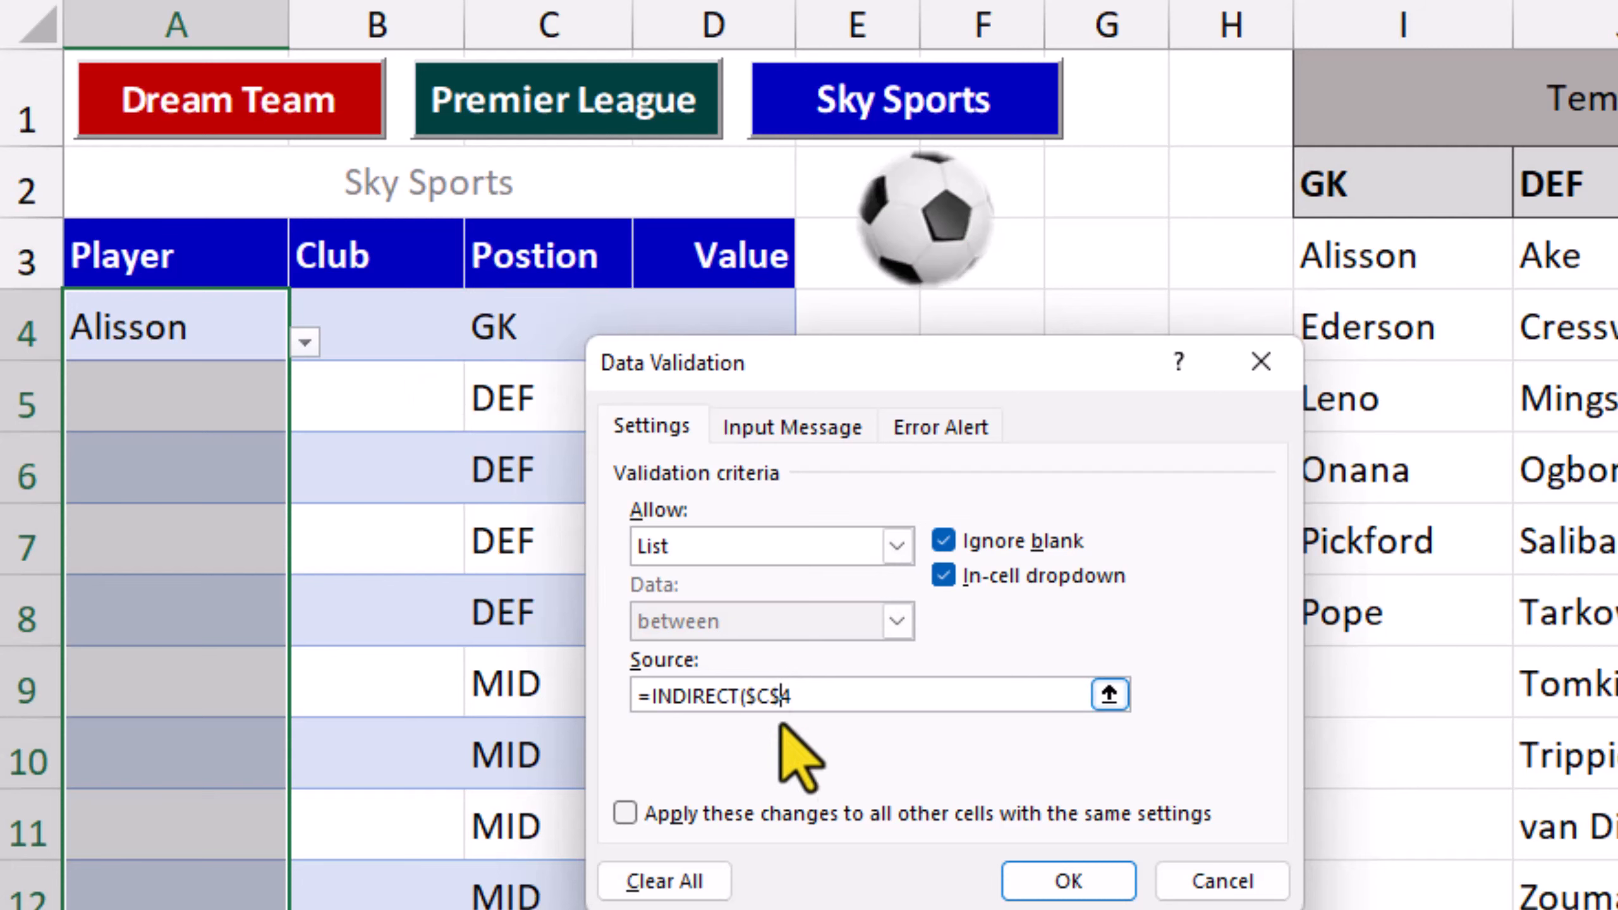
pyautogui.press('BackSpace')
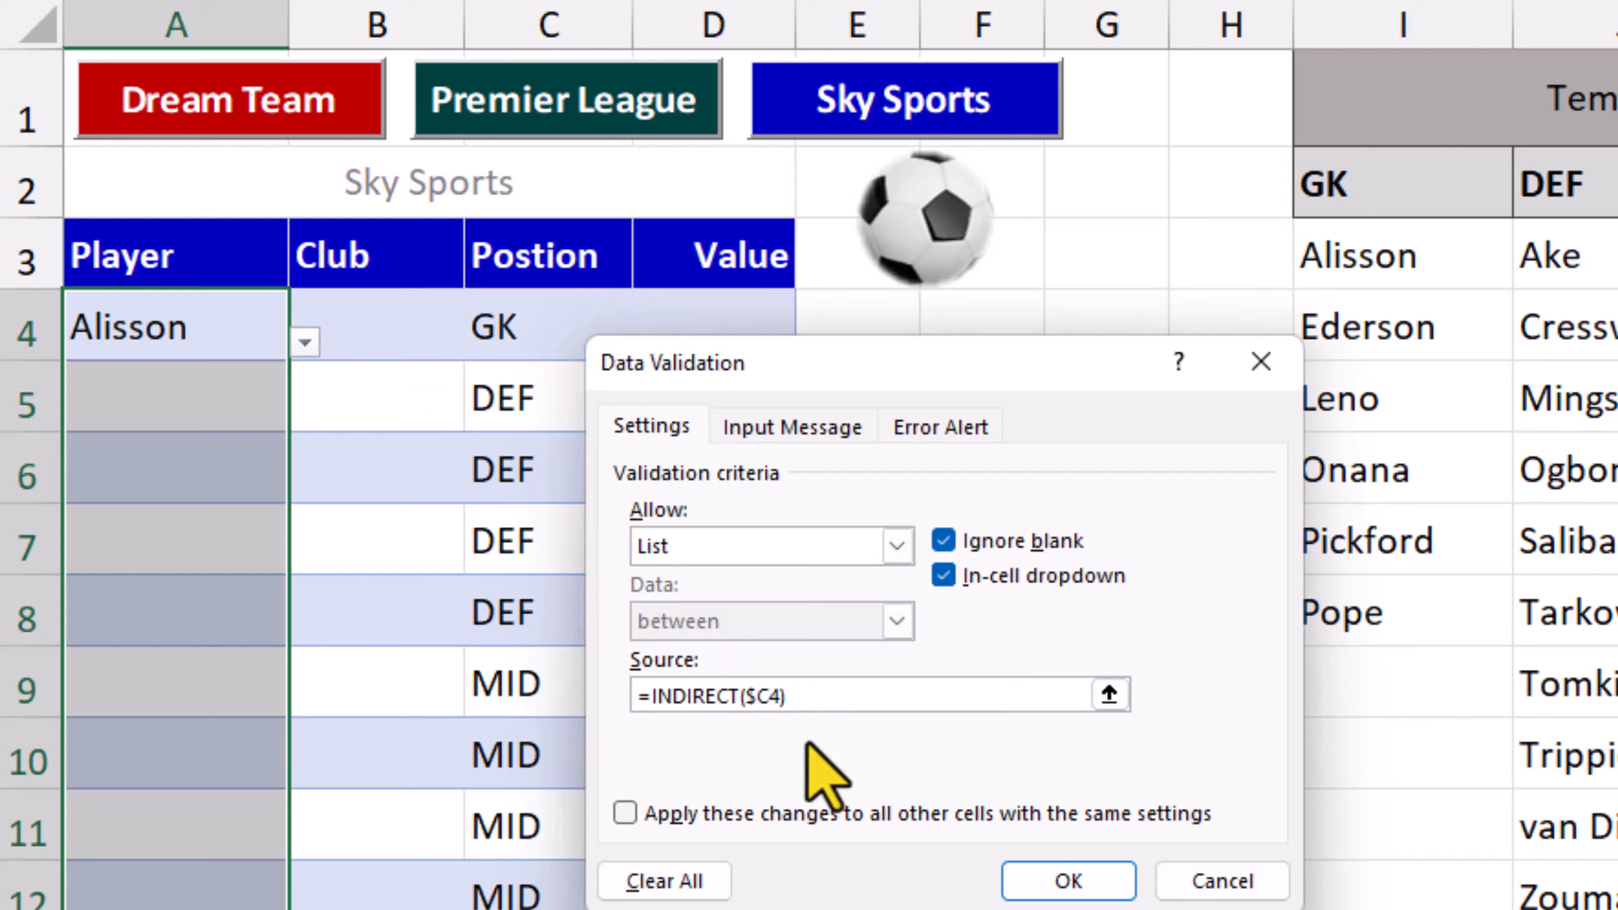
pyautogui.click(1019, 869)
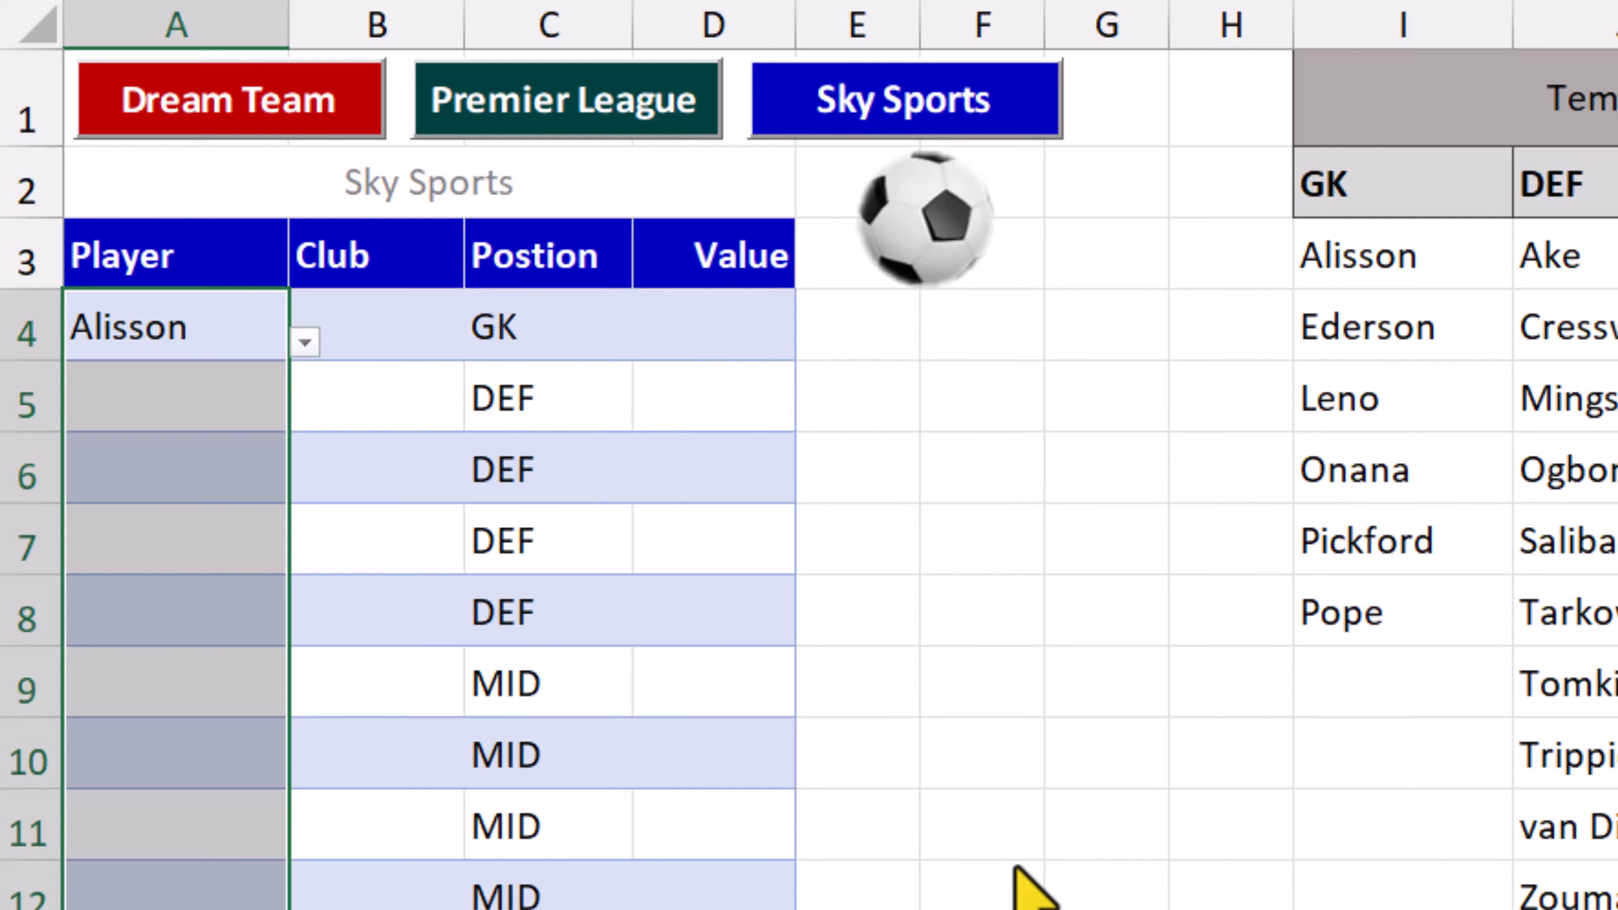
# Choose Pickford from the dropdown in A4 and Mings from the dropdown in A5.
pyautogui.click(241, 354)
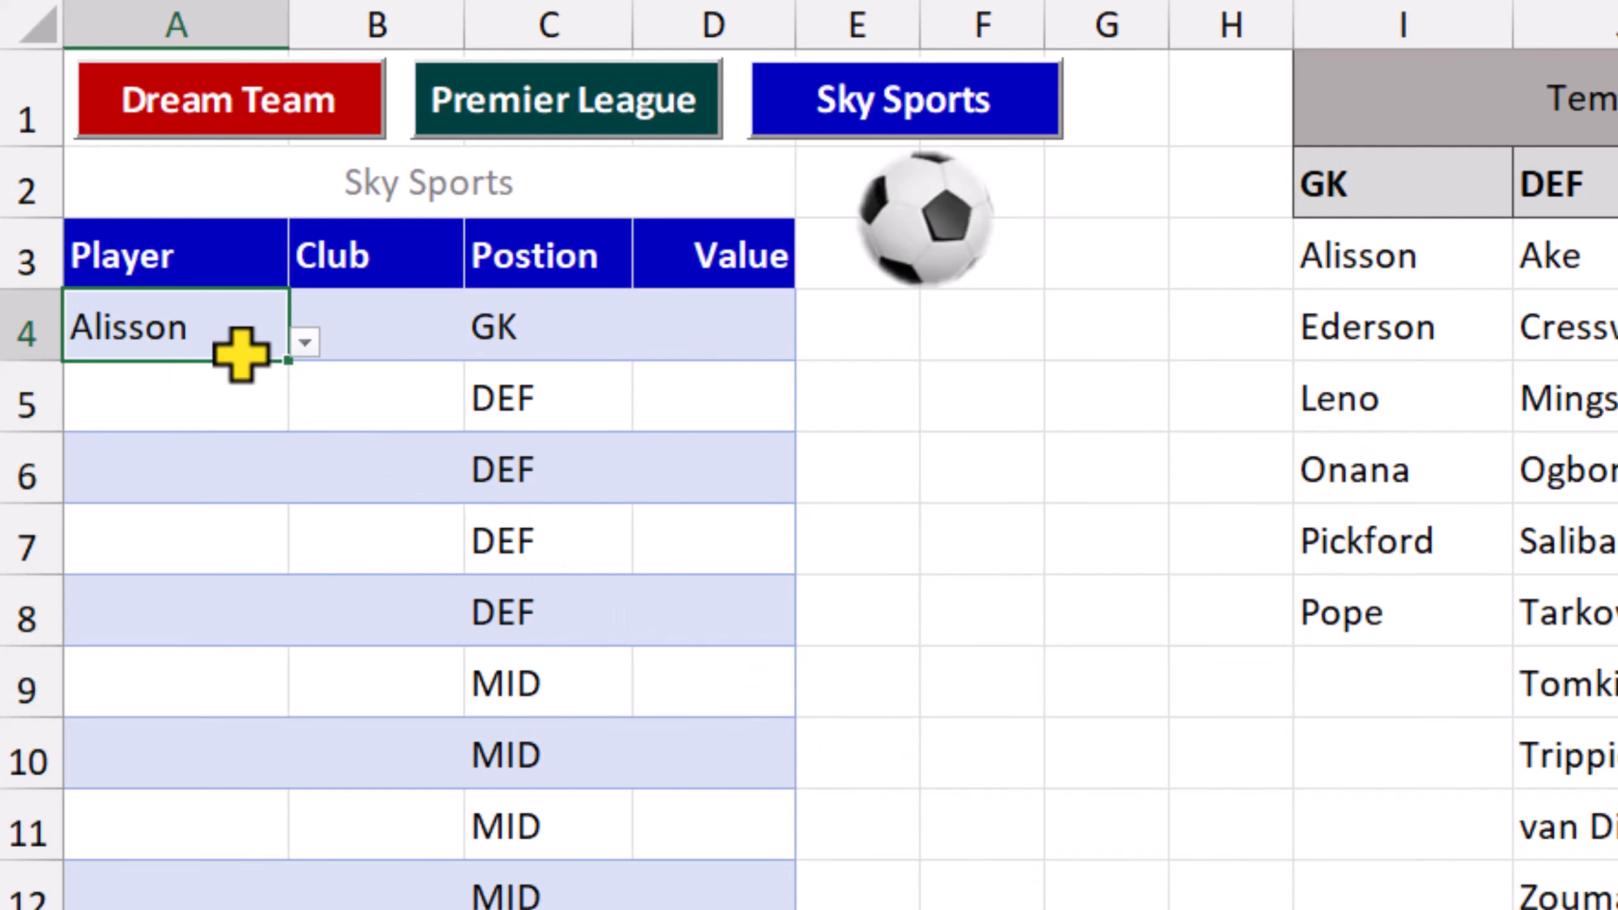
pyautogui.click(306, 343)
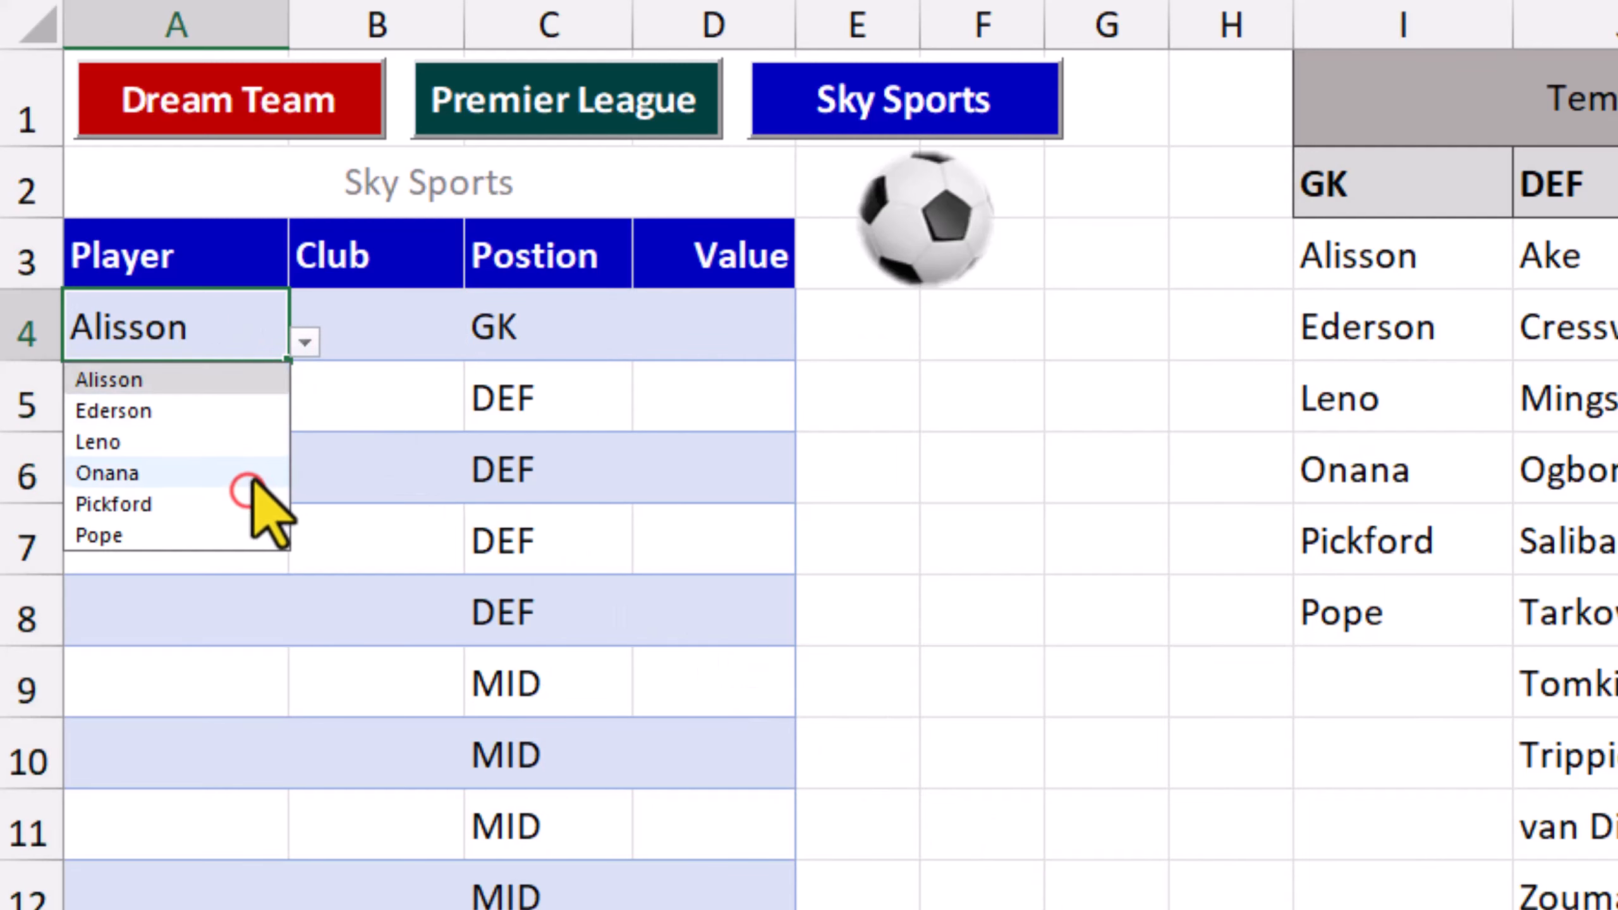
pyautogui.click(248, 504)
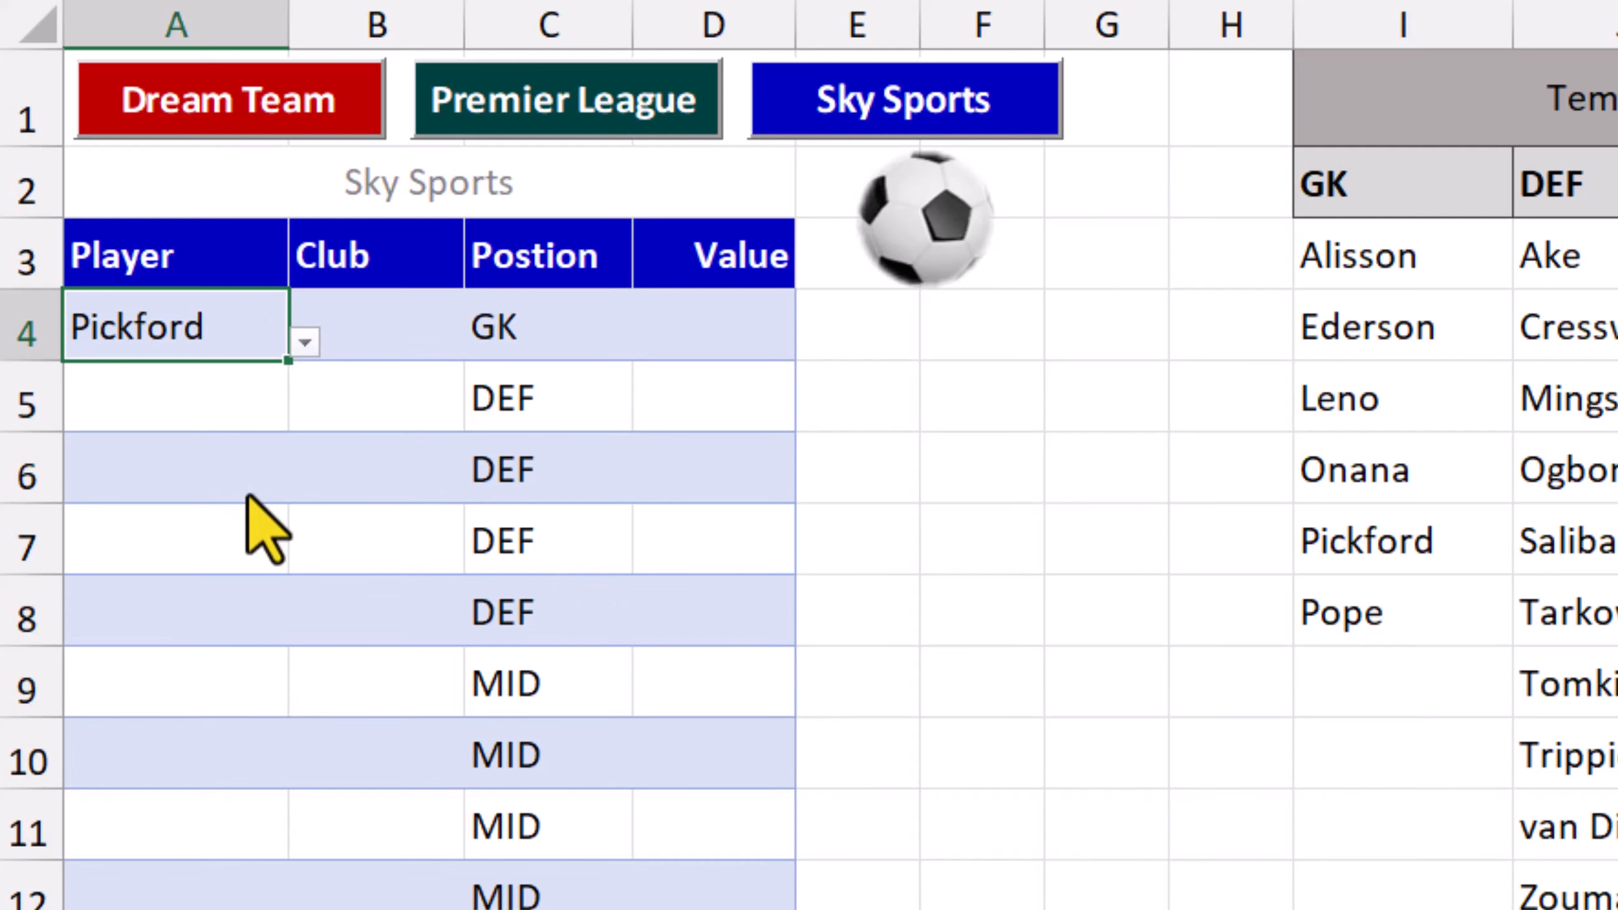
pyautogui.click(249, 406)
pyautogui.click(293, 417)
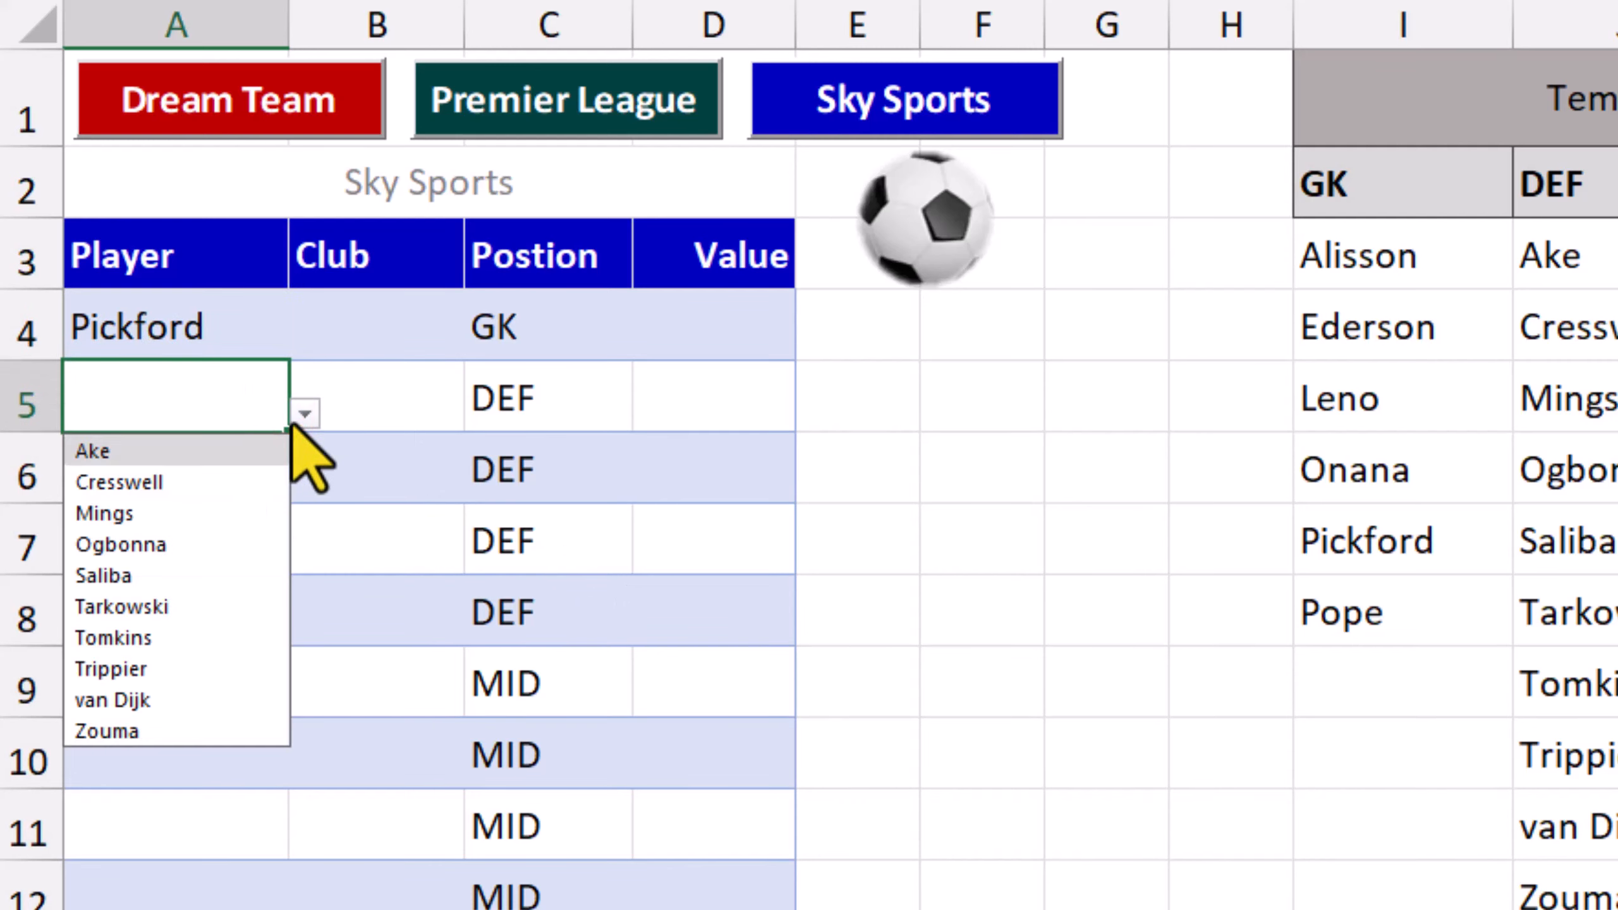
pyautogui.click(246, 513)
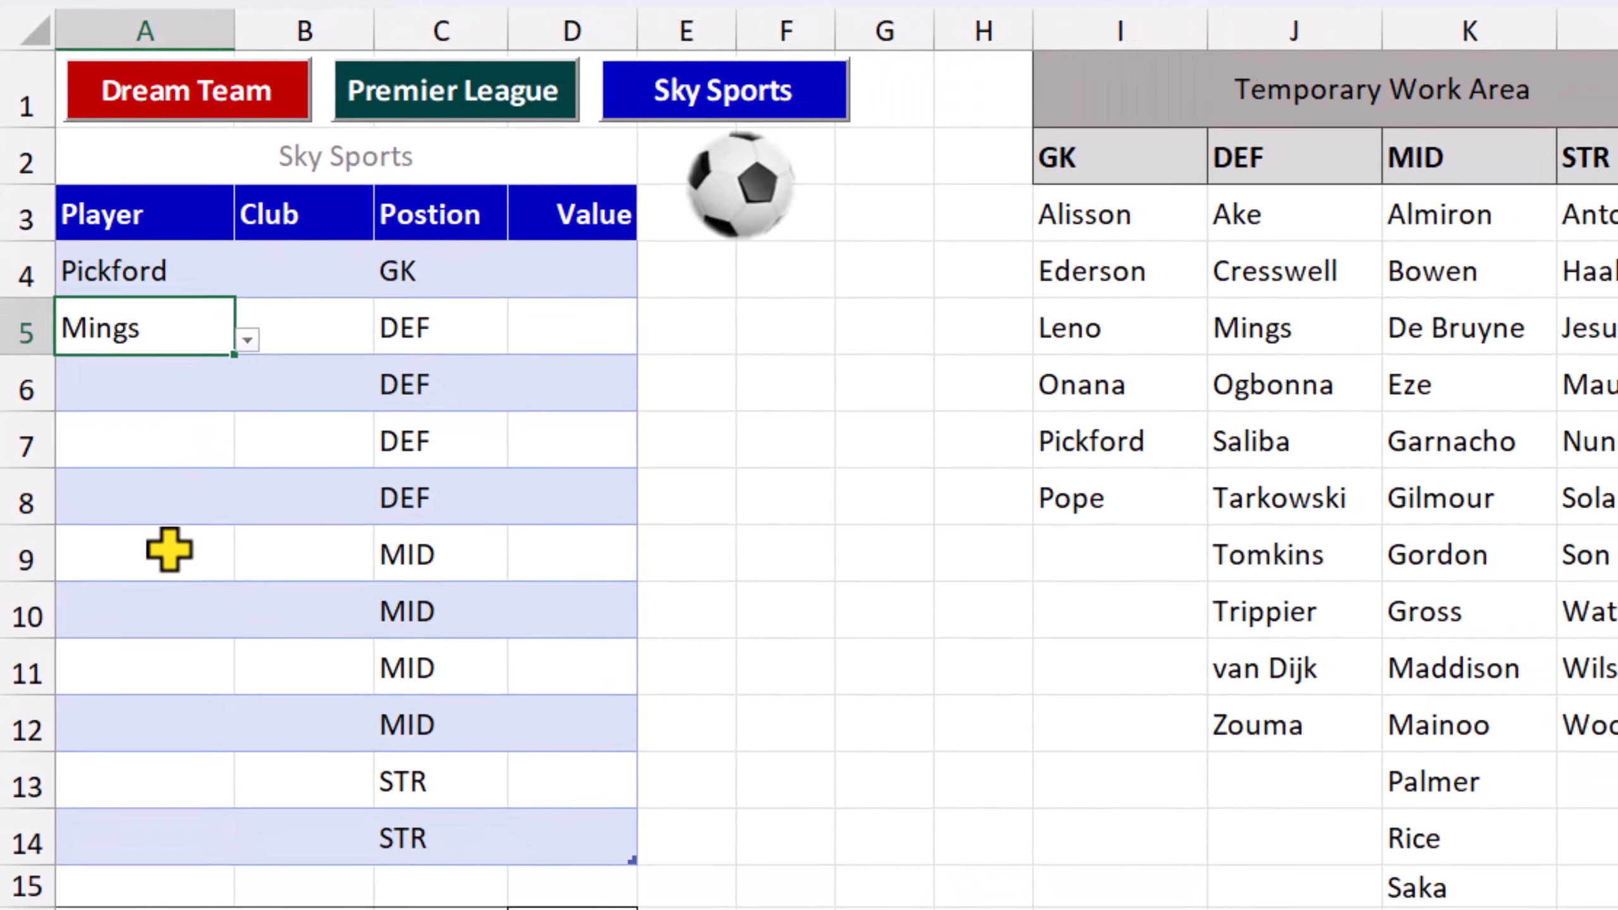
# Choose De Bruyne from the dropdown in A9 and Nunez from the dropdown in A13.
pyautogui.click(182, 599)
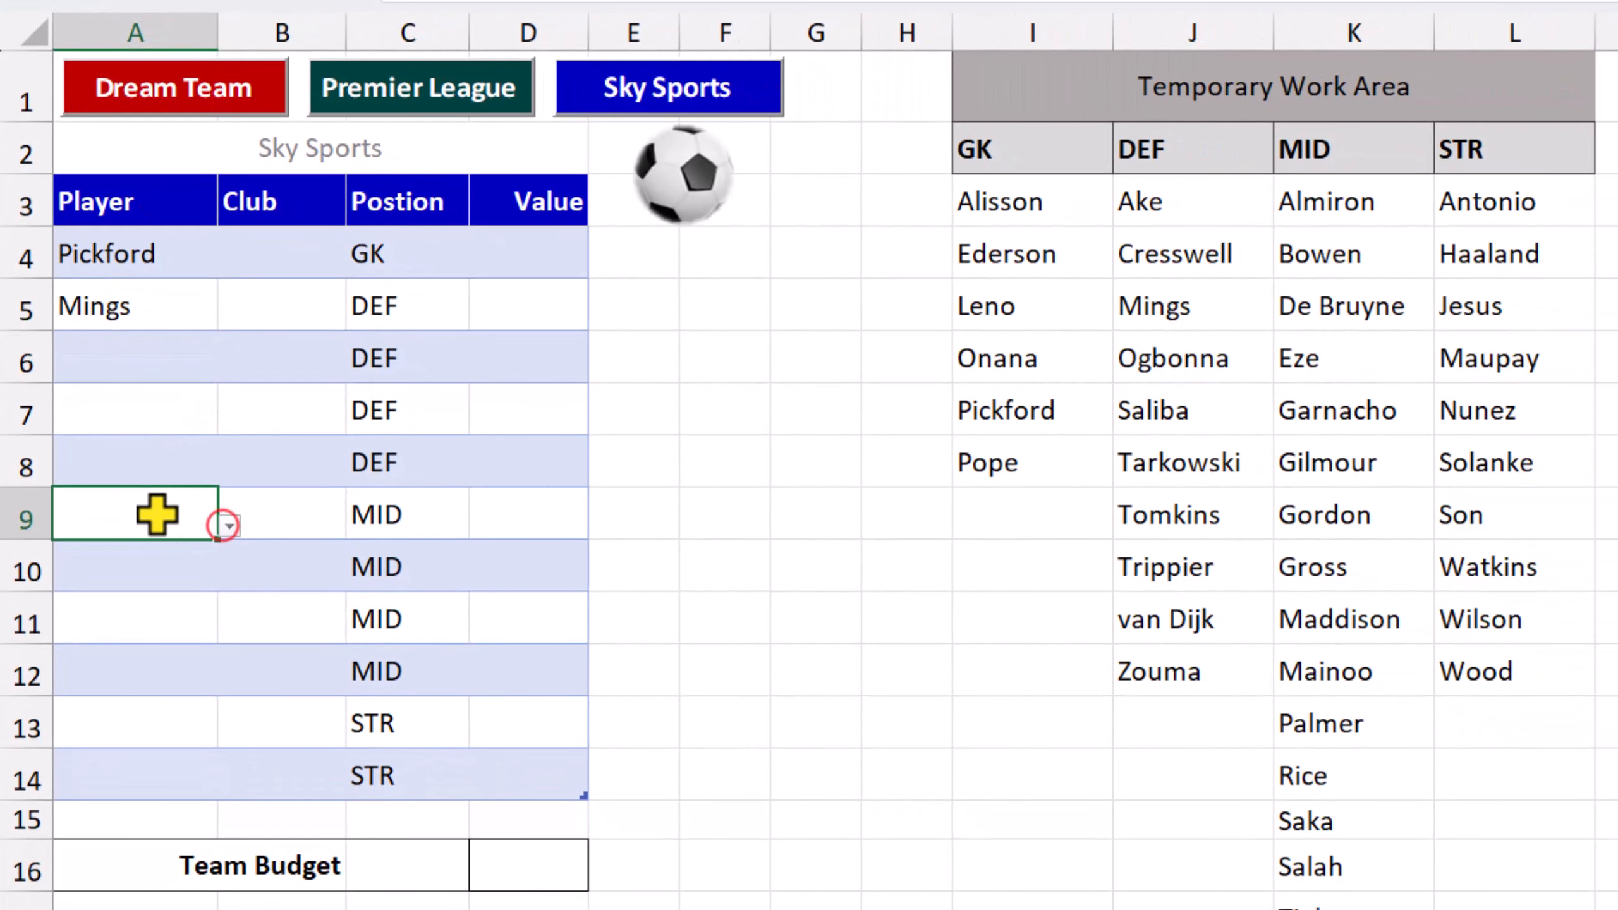
pyautogui.click(227, 526)
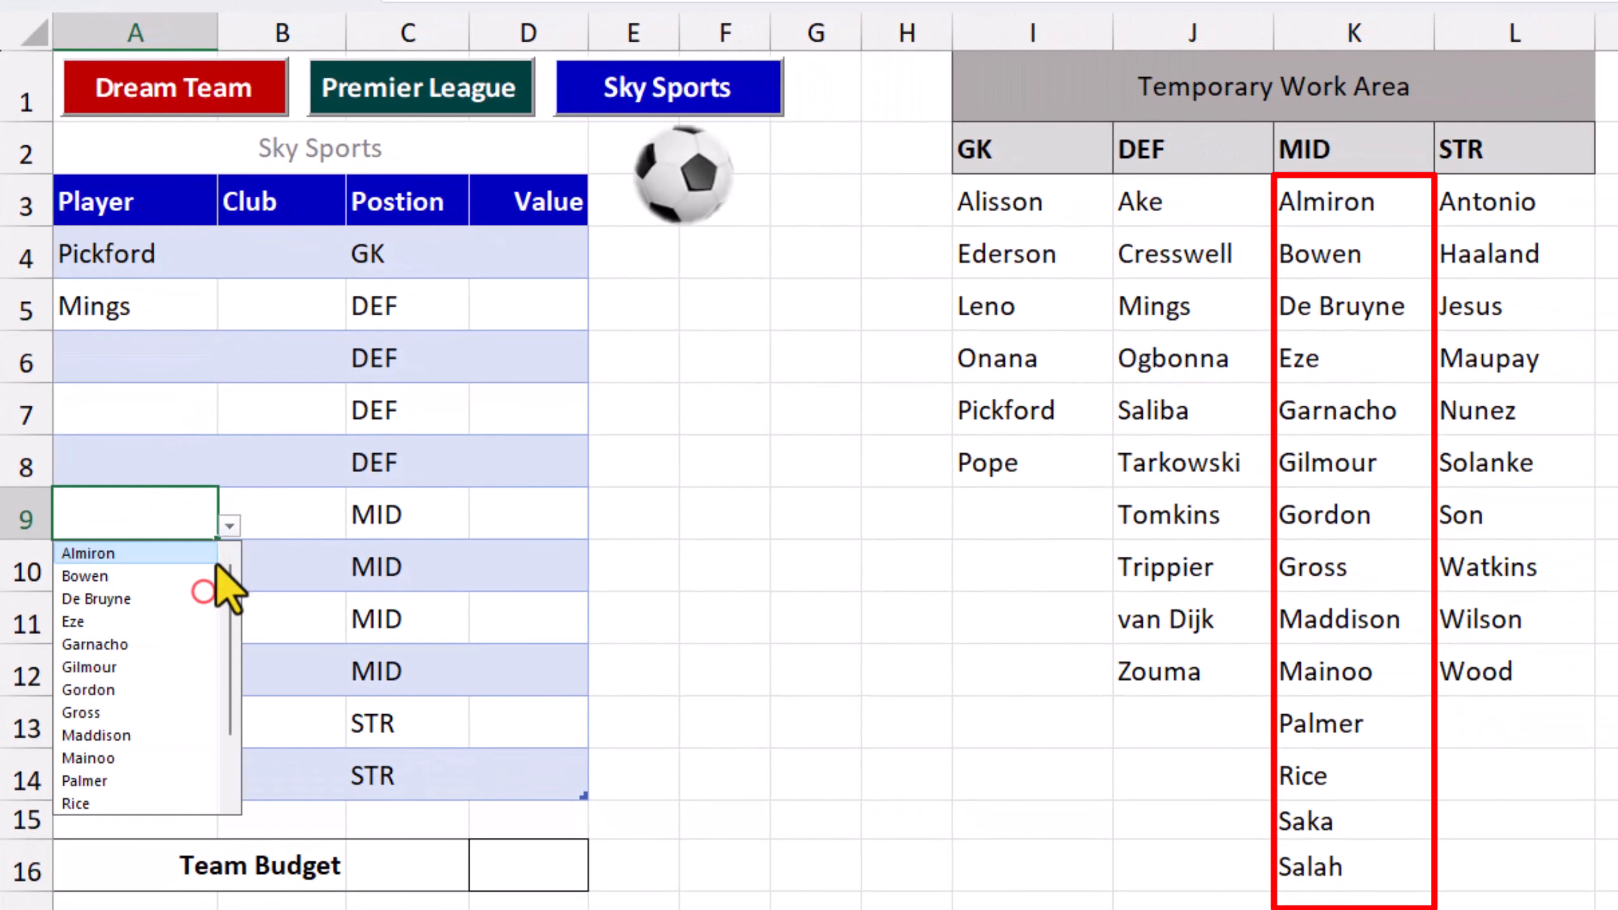
pyautogui.click(203, 596)
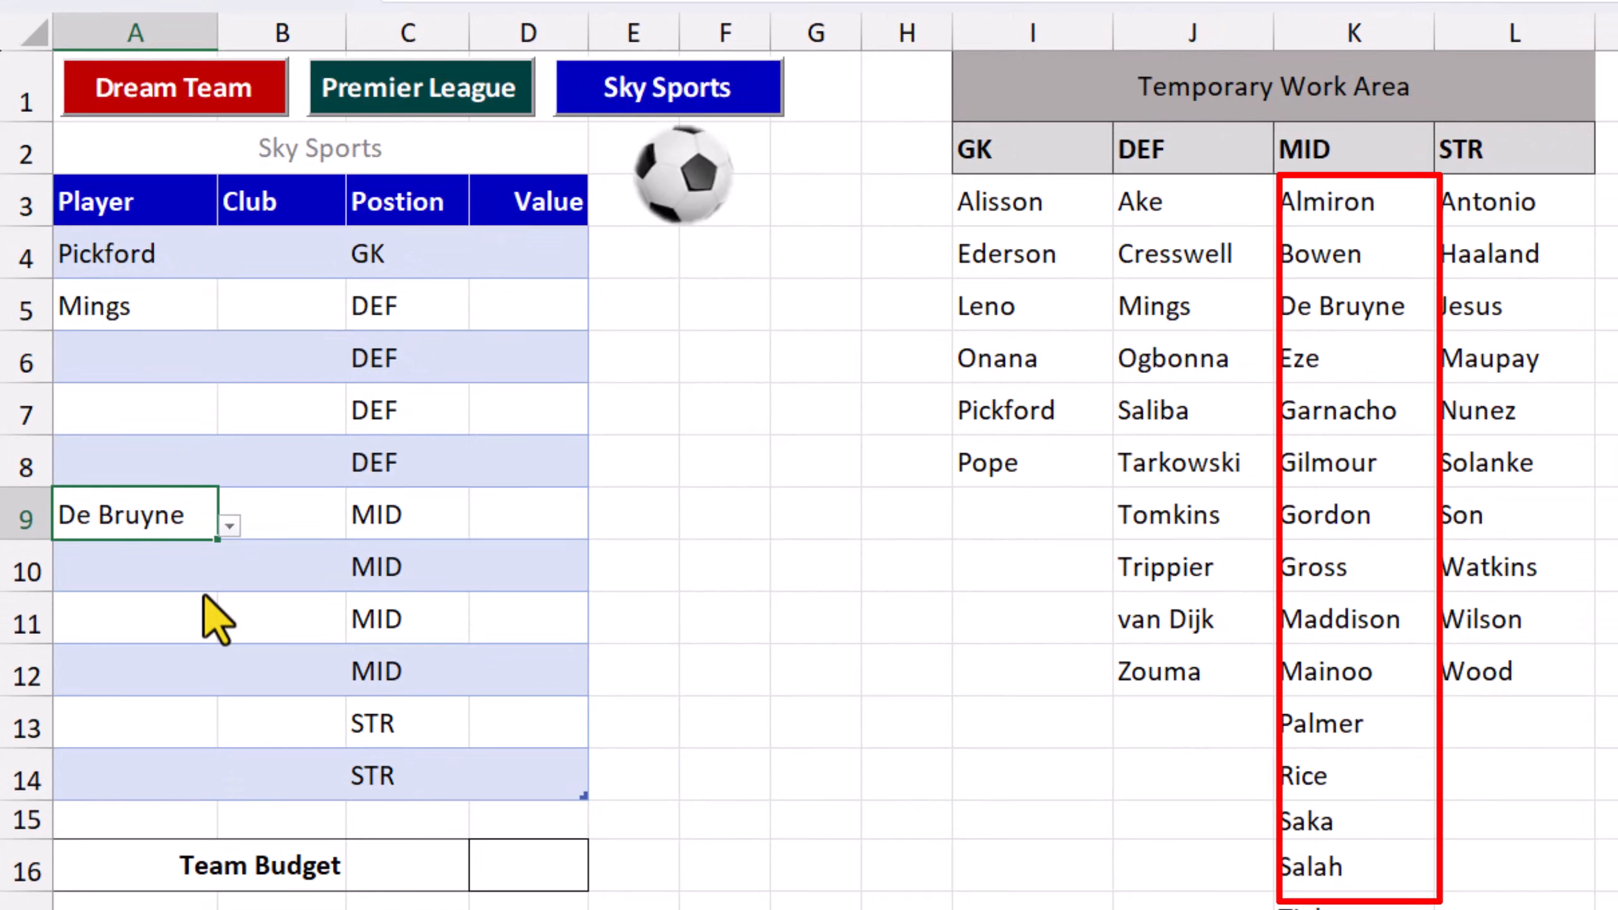
pyautogui.click(198, 727)
pyautogui.click(228, 735)
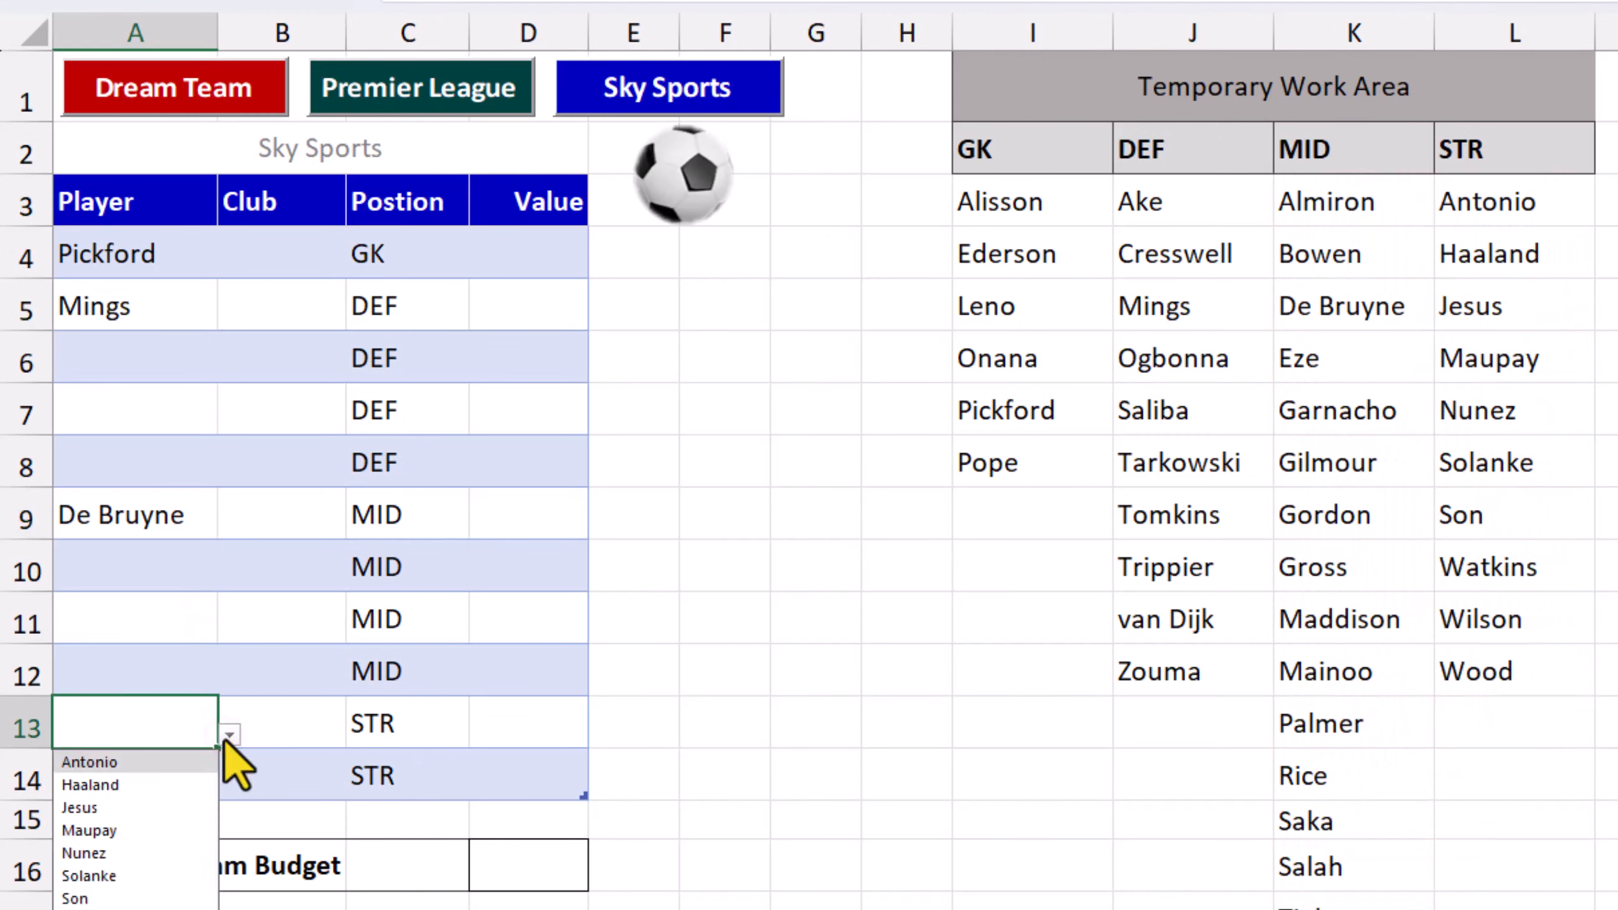
pyautogui.click(183, 847)
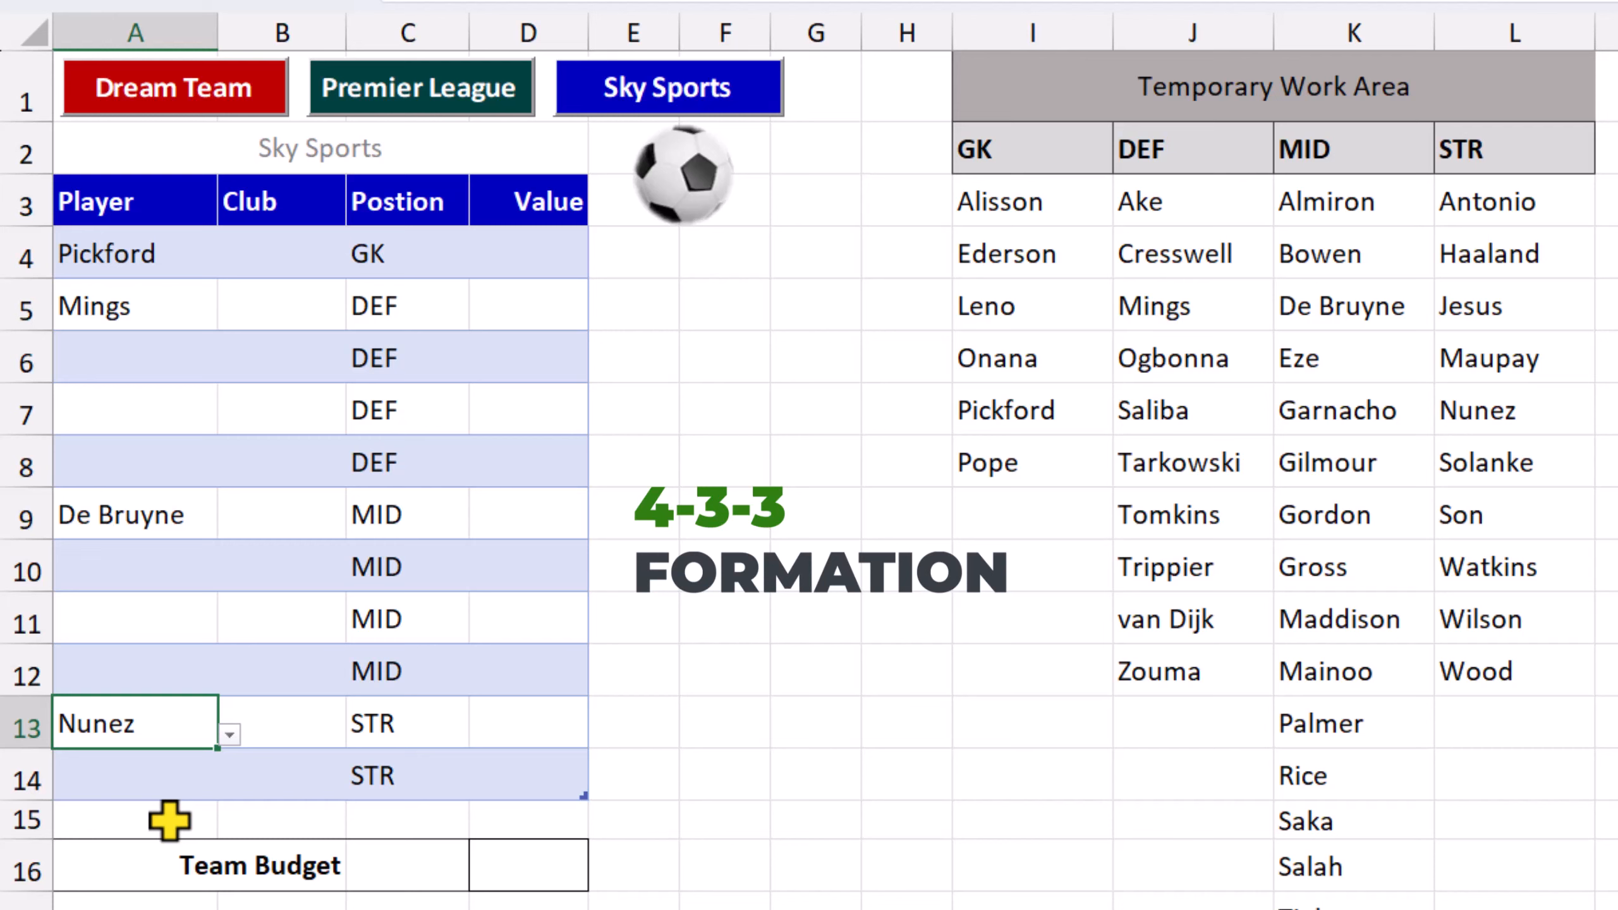
# Change the position in C12 to STR and choose Maupay from the dropdown in A12.
pyautogui.click(385, 666)
pyautogui.write('s')
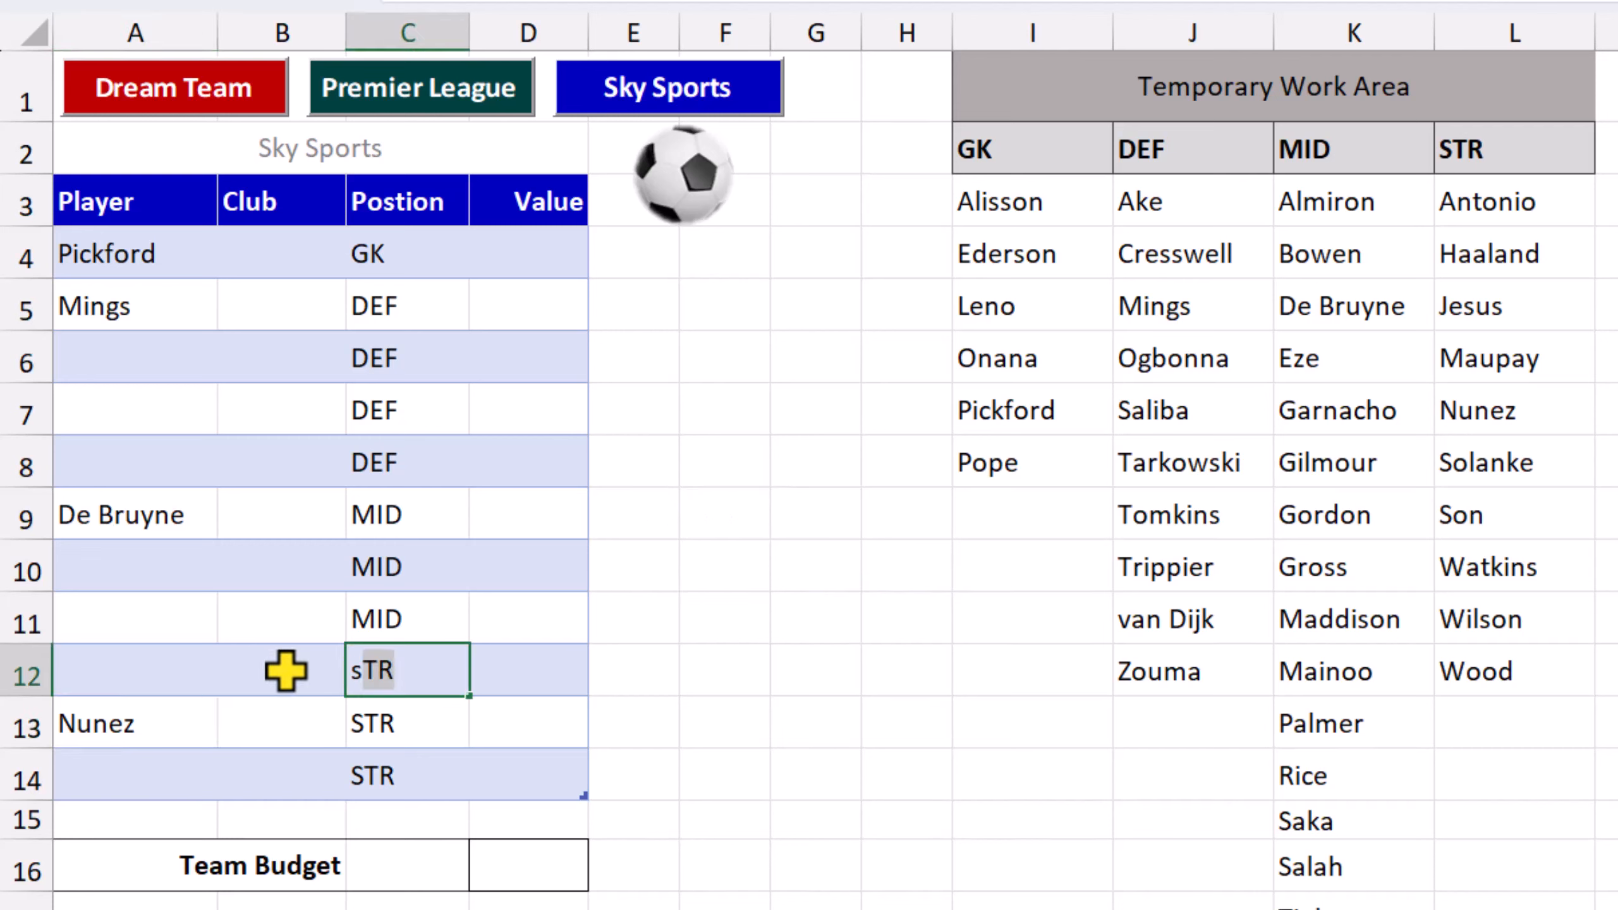
pyautogui.press('Return')
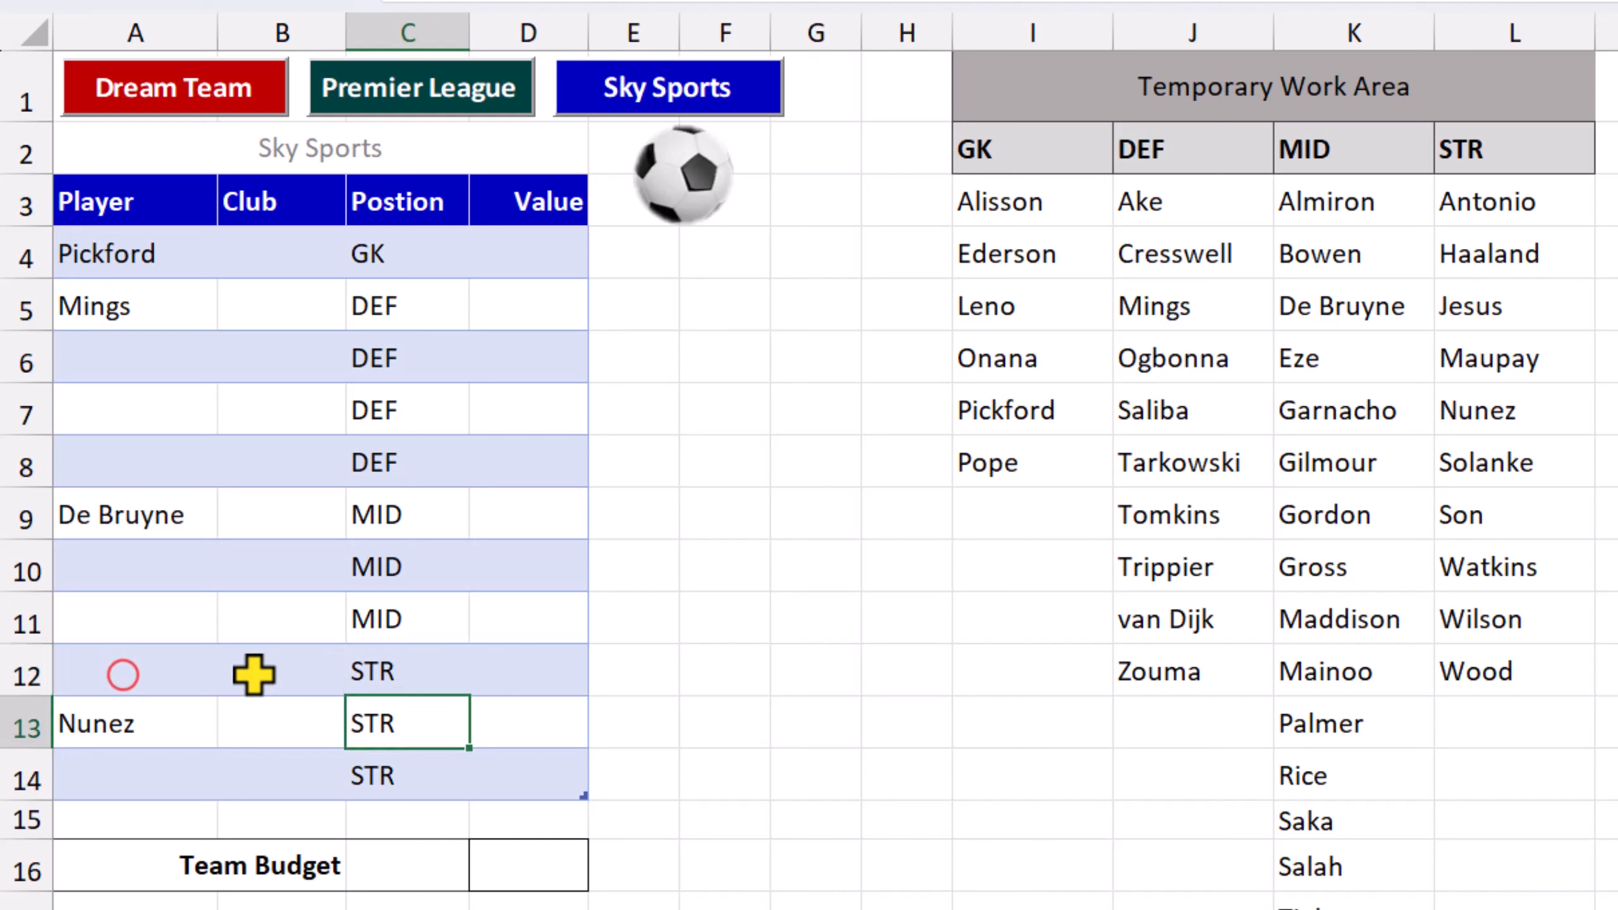
pyautogui.click(128, 672)
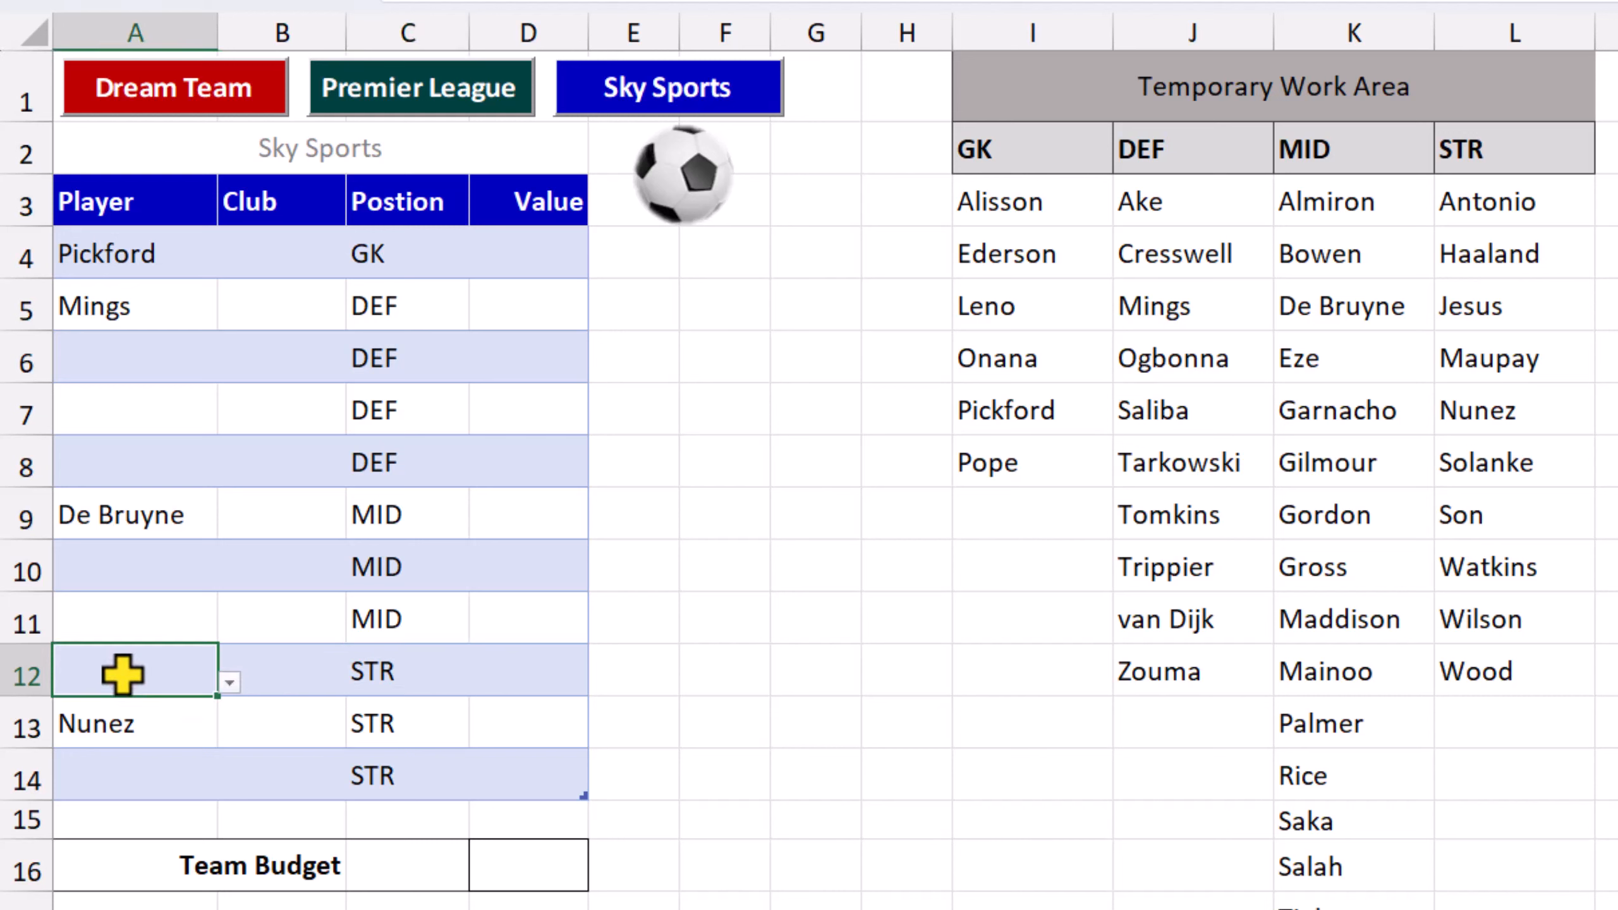
pyautogui.click(226, 681)
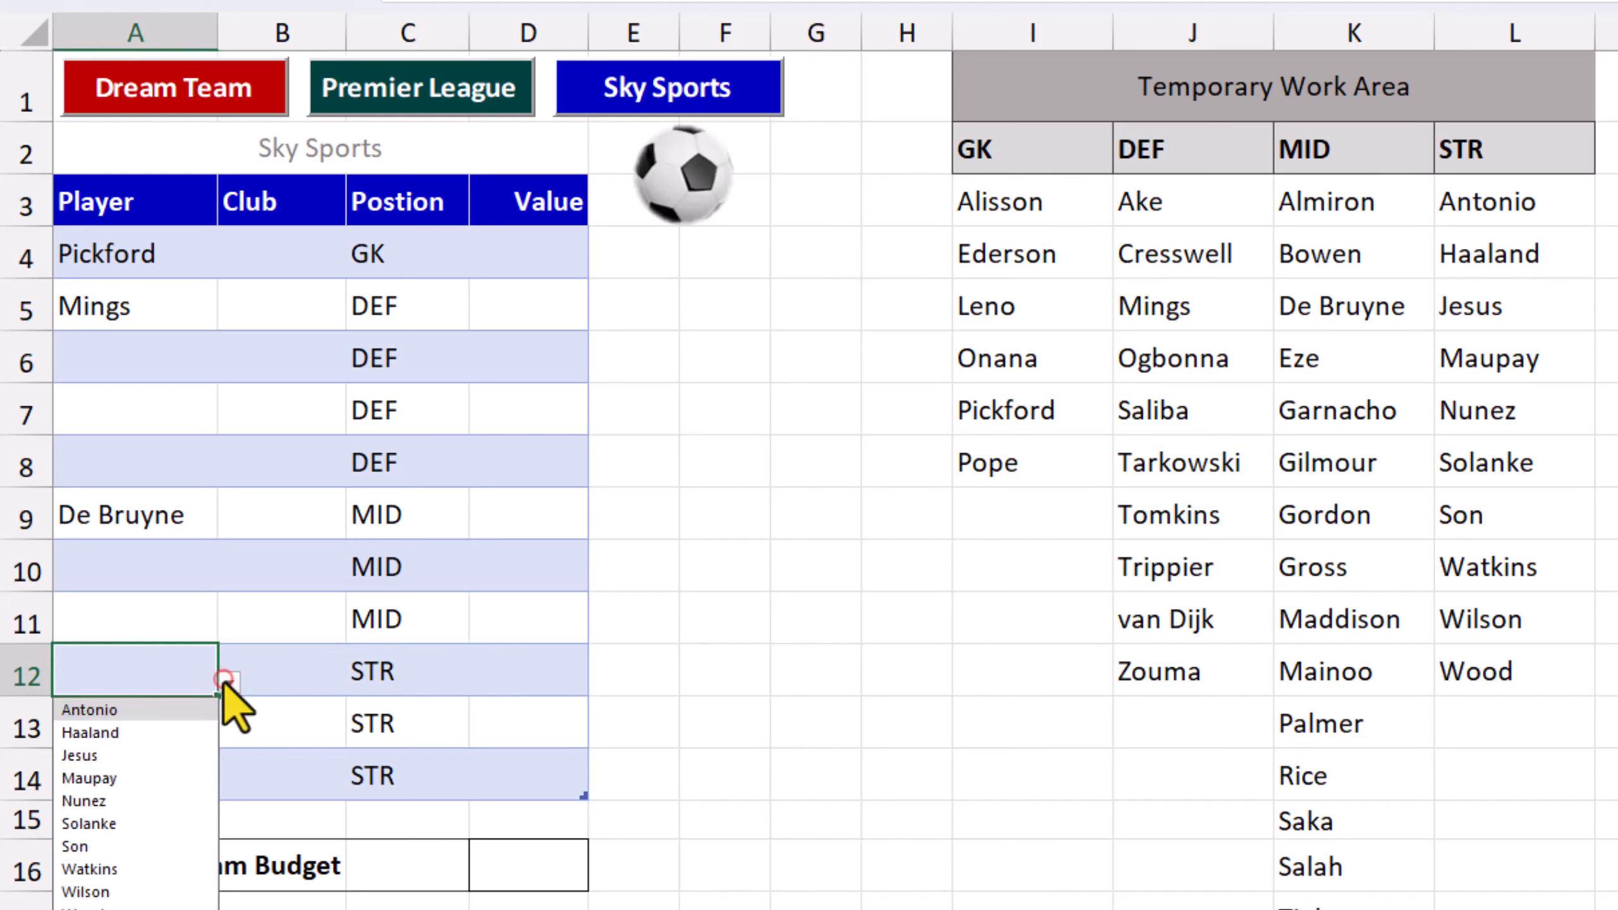
pyautogui.click(191, 778)
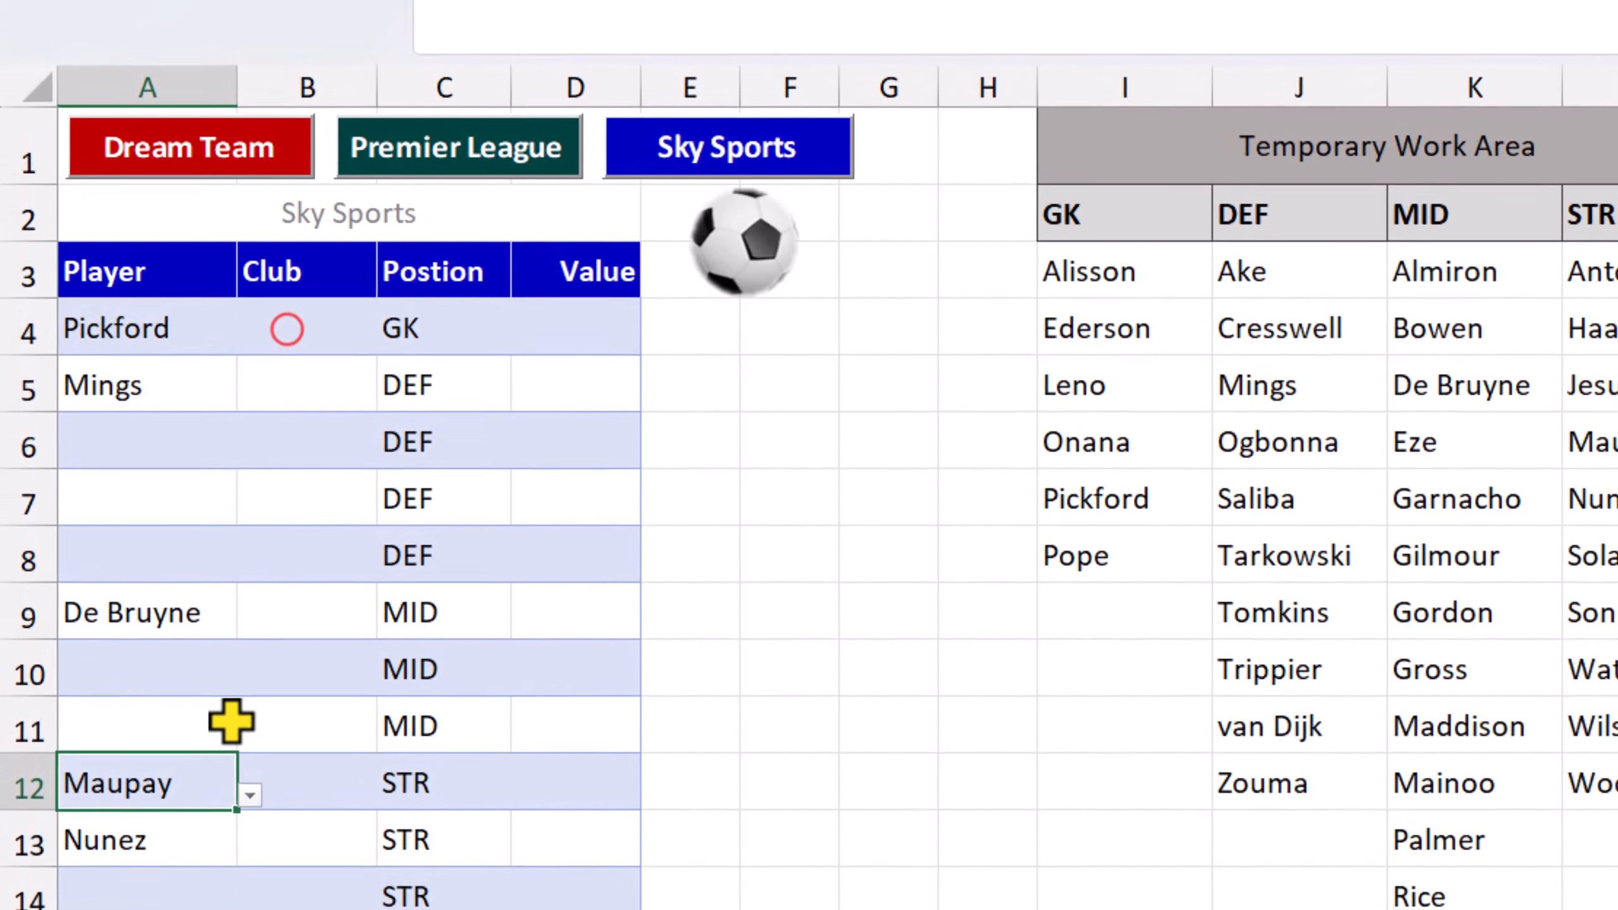
pyautogui.click(282, 314)
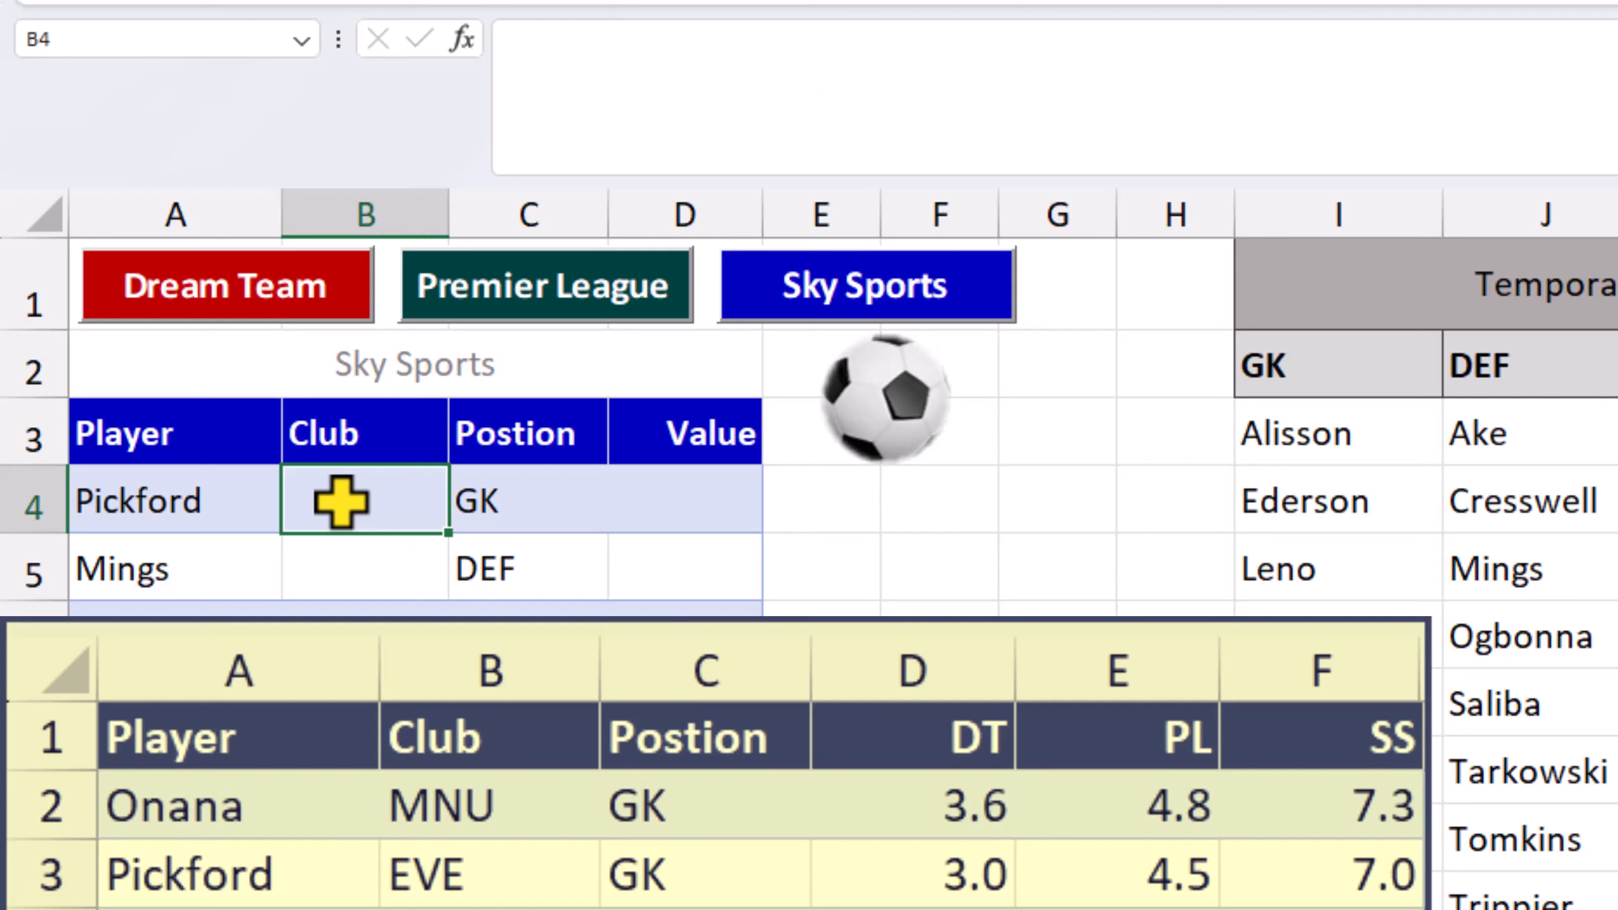
pyautogui.click(544, 56)
pyautogui.write('=xl')
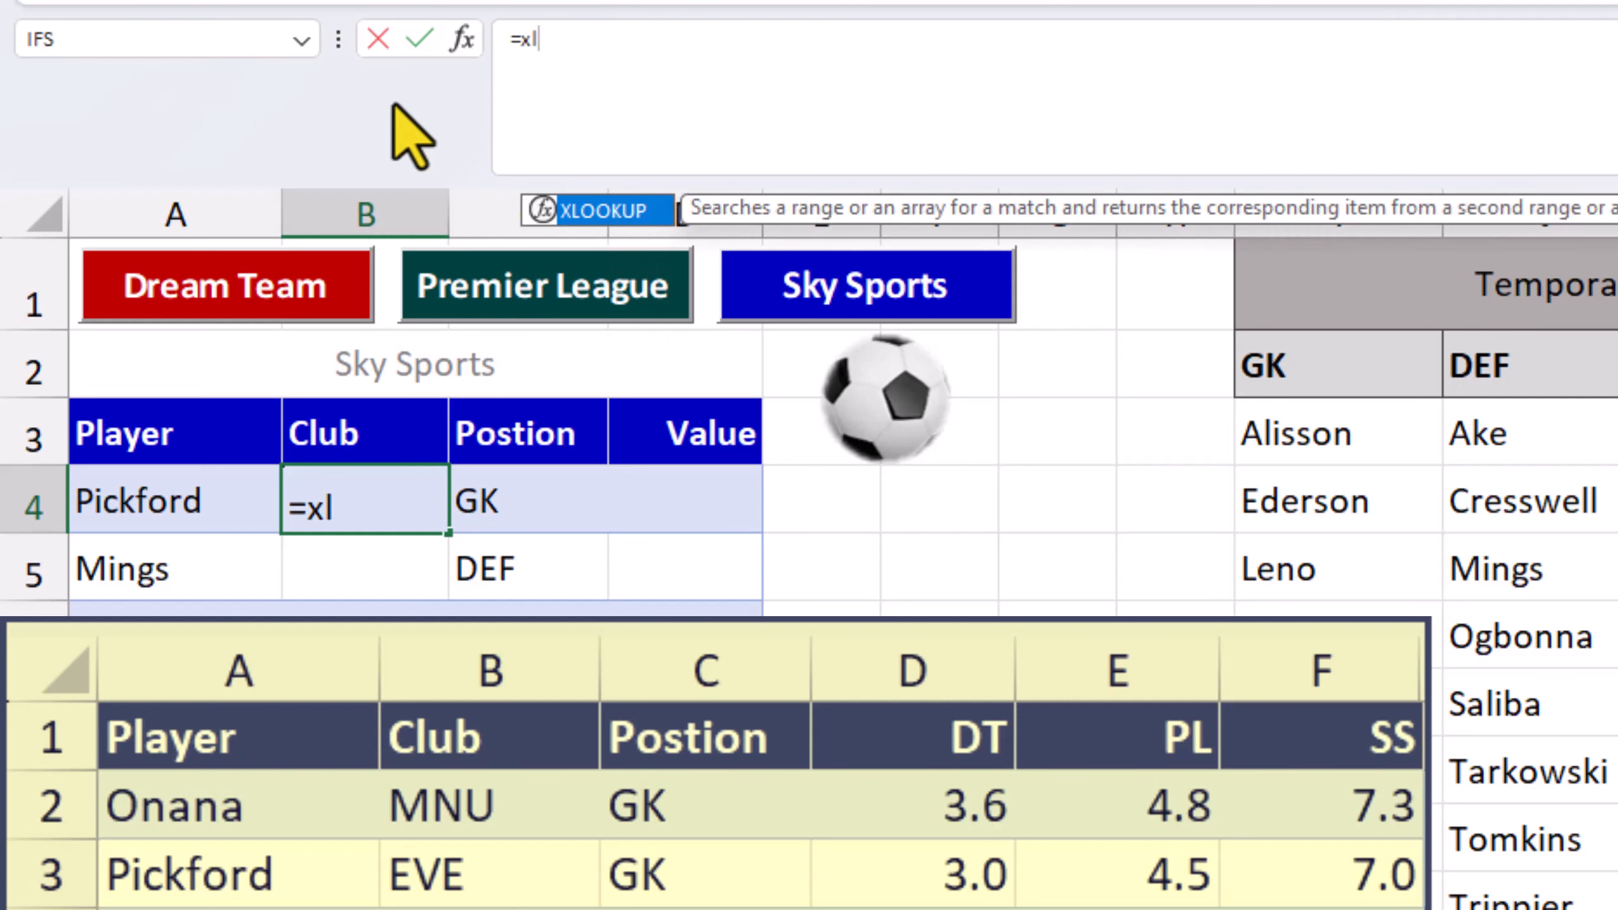
pyautogui.press('Tab')
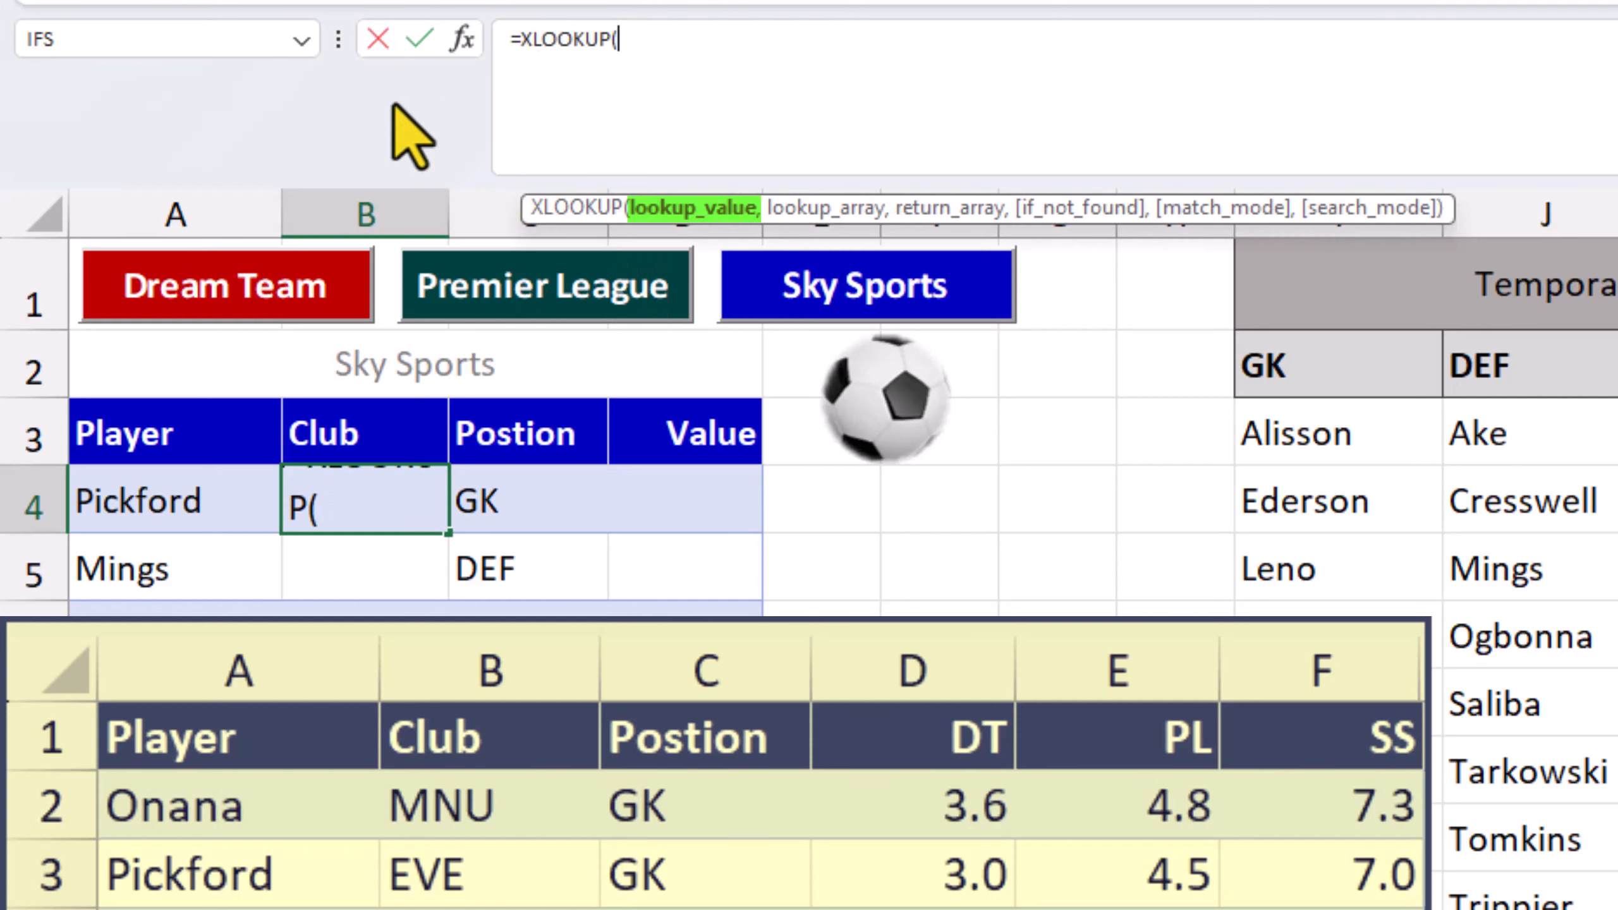
pyautogui.click(220, 504)
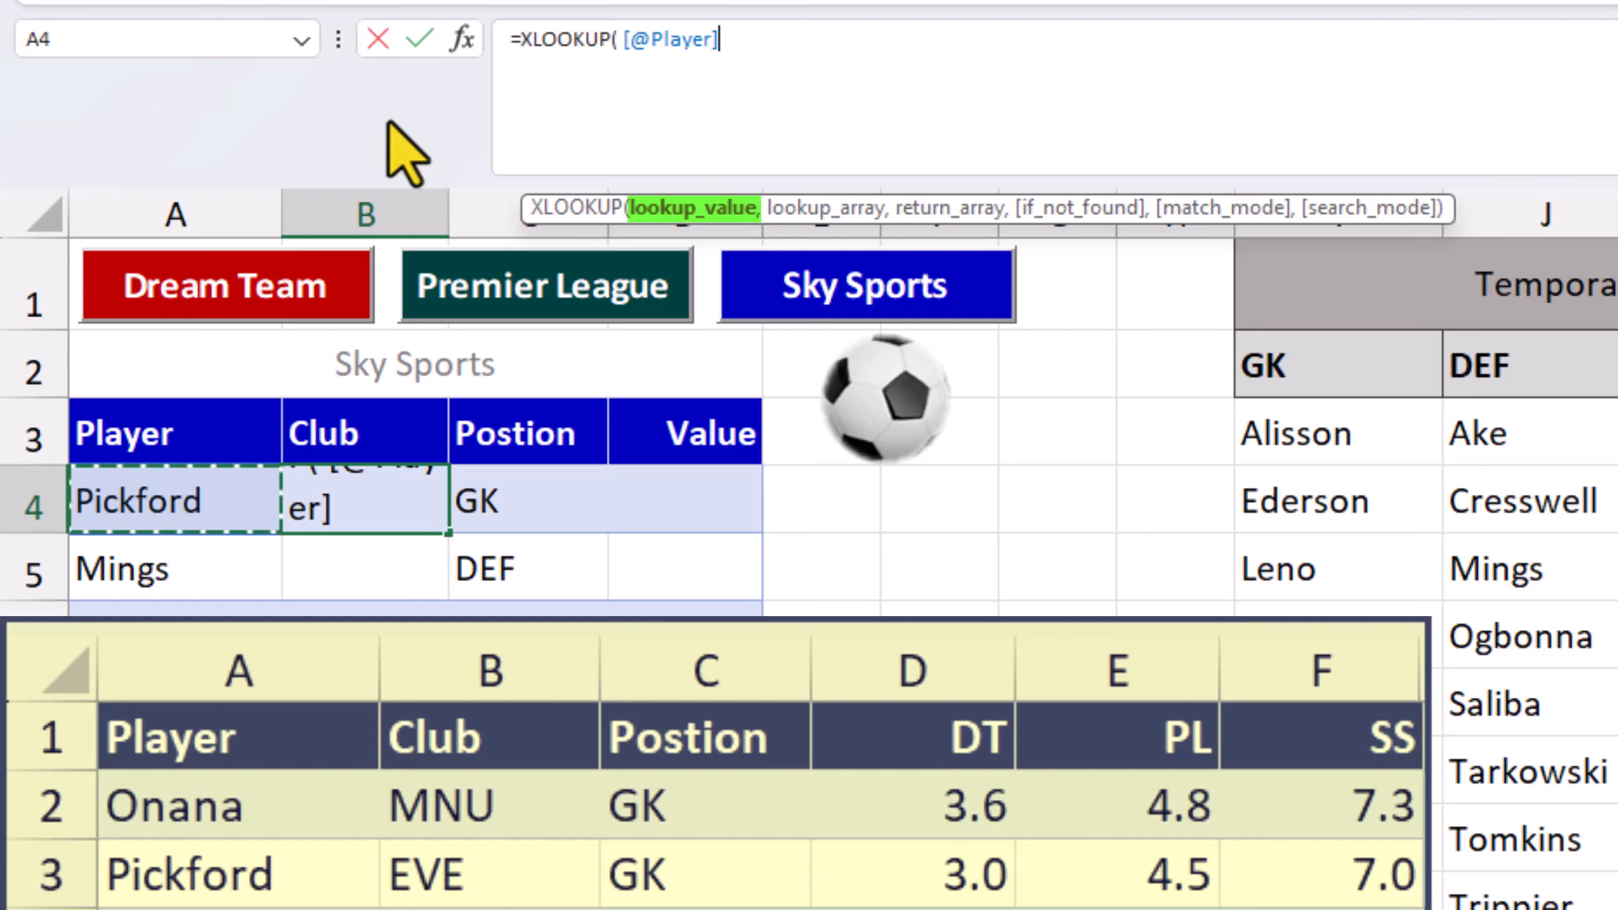
pyautogui.write(',')
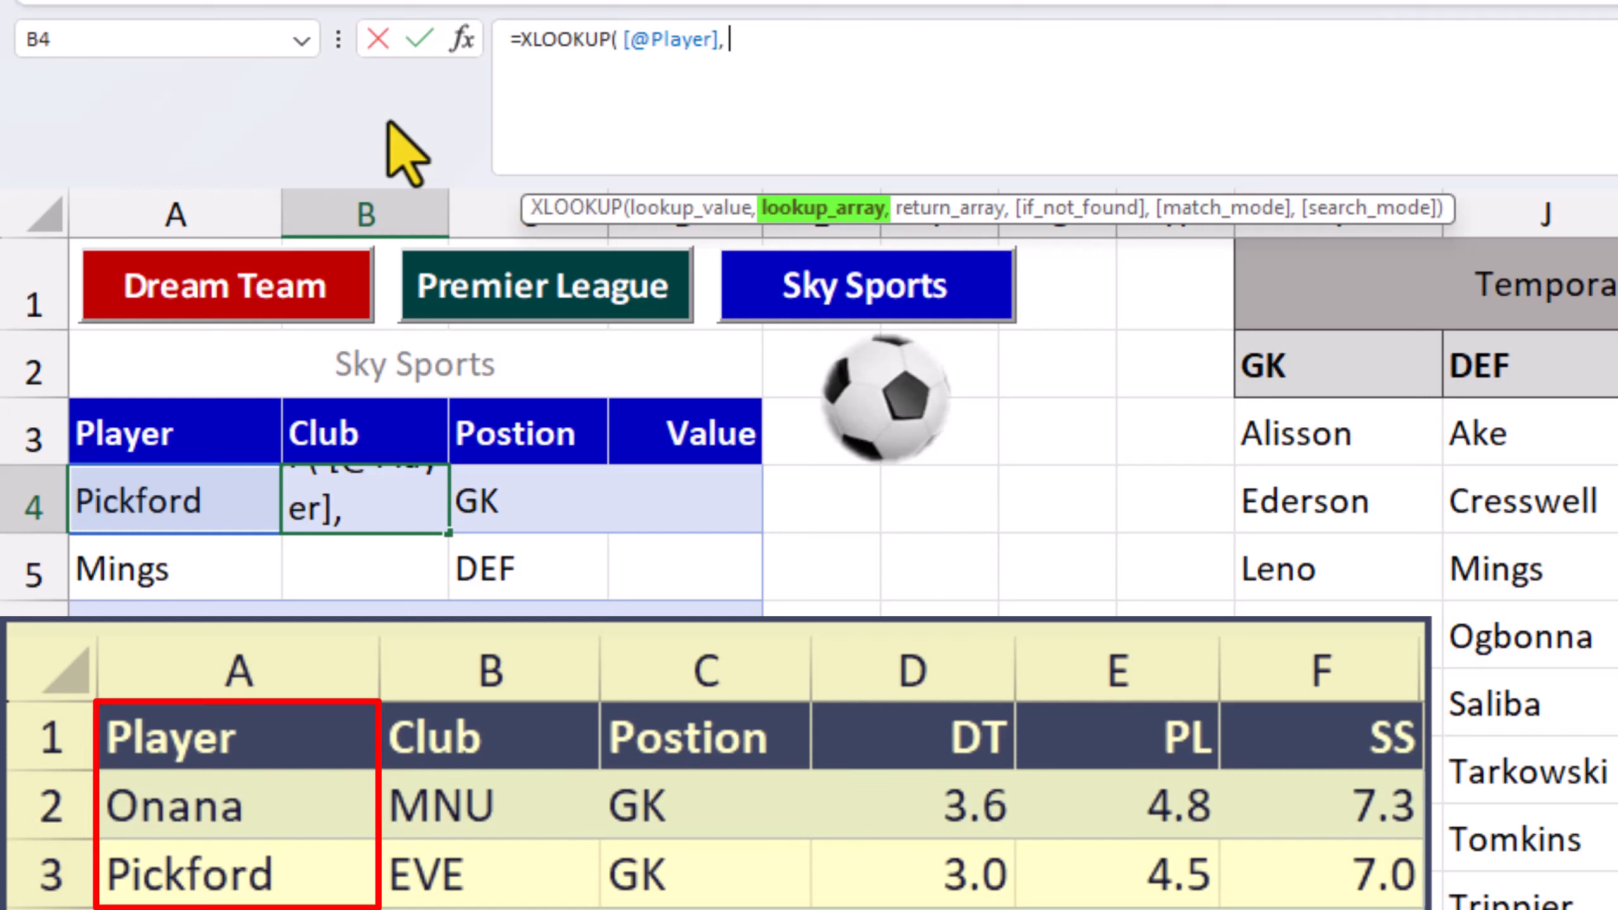
# Set the lookup array of the XLOOKUP in B4 to Tbl_Players[Player].
pyautogui.write('tbl')
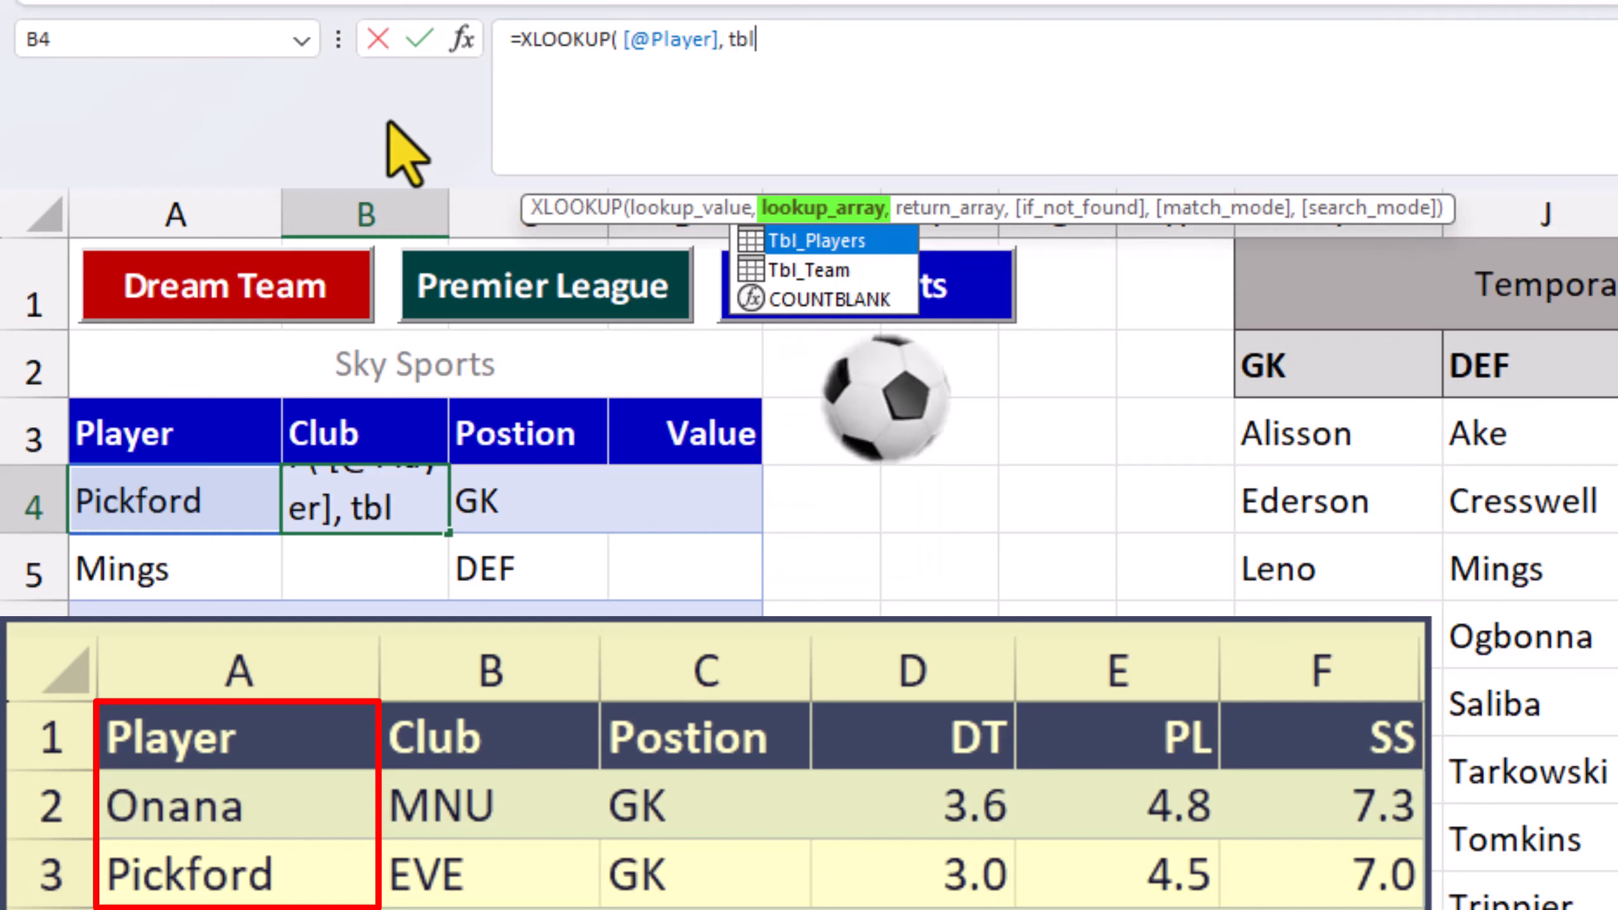
pyautogui.press('Tab')
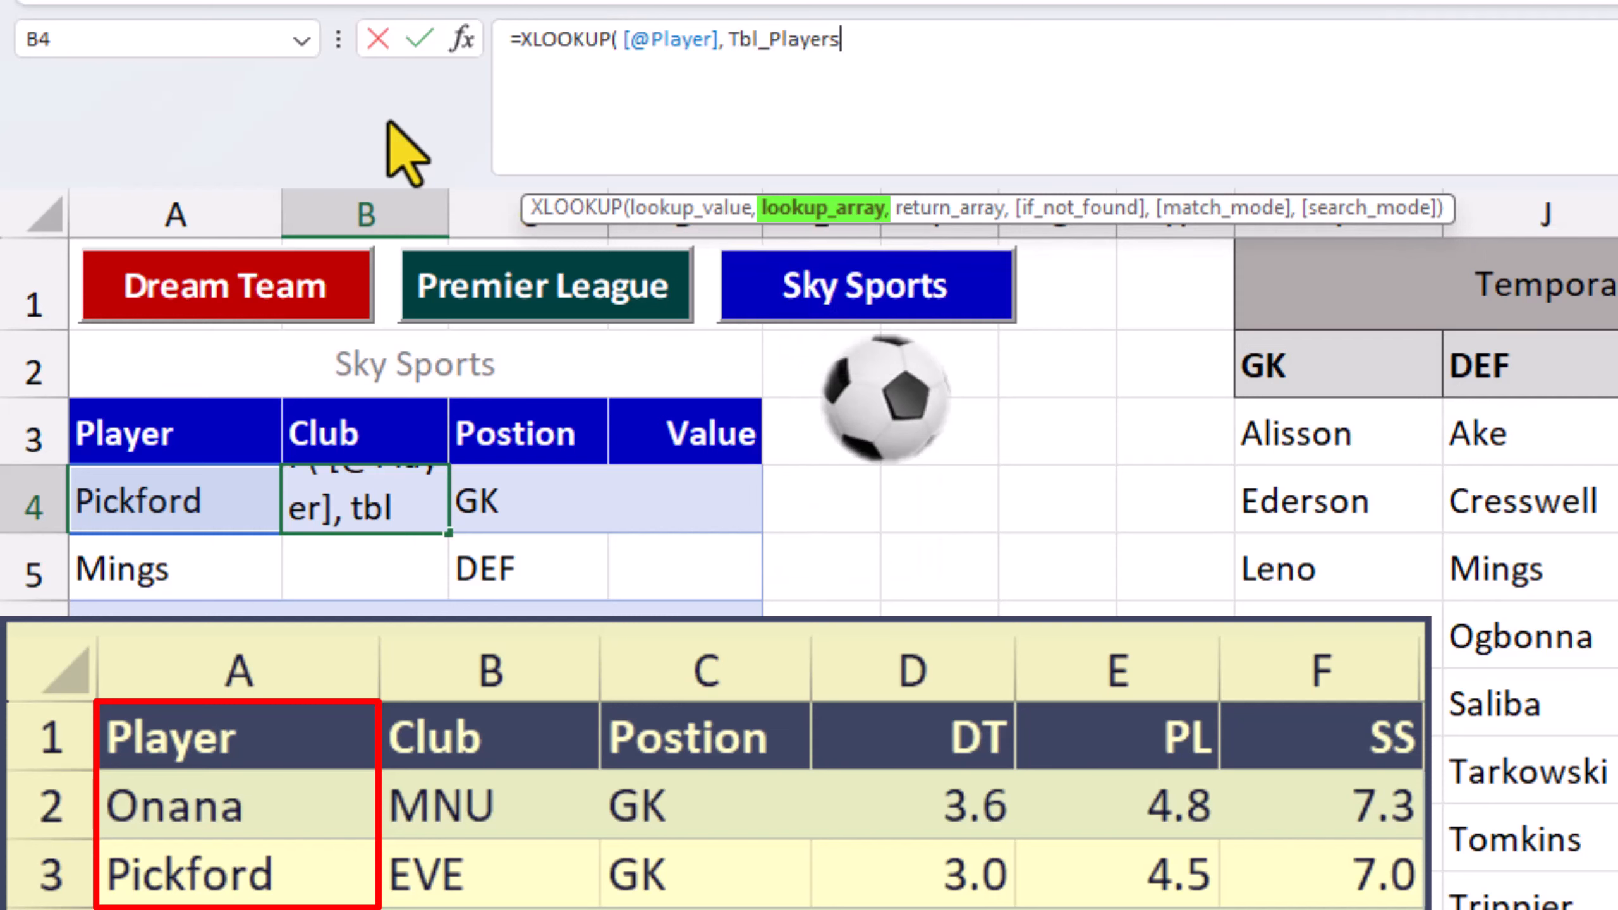
pyautogui.write('[')
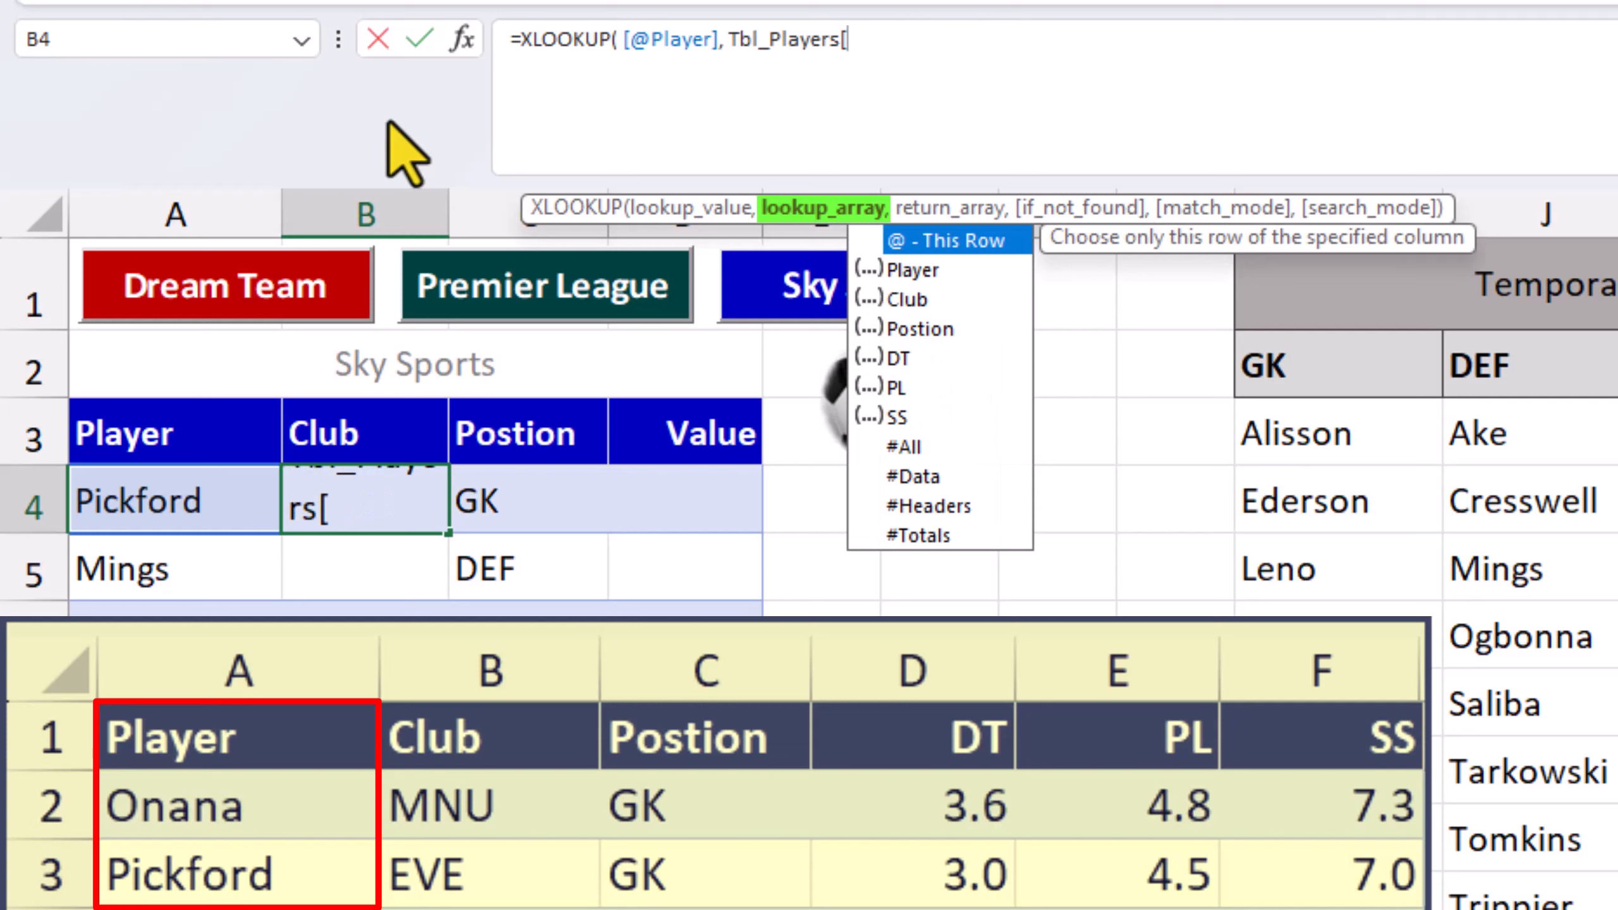
pyautogui.press('Down')
pyautogui.press('Tab')
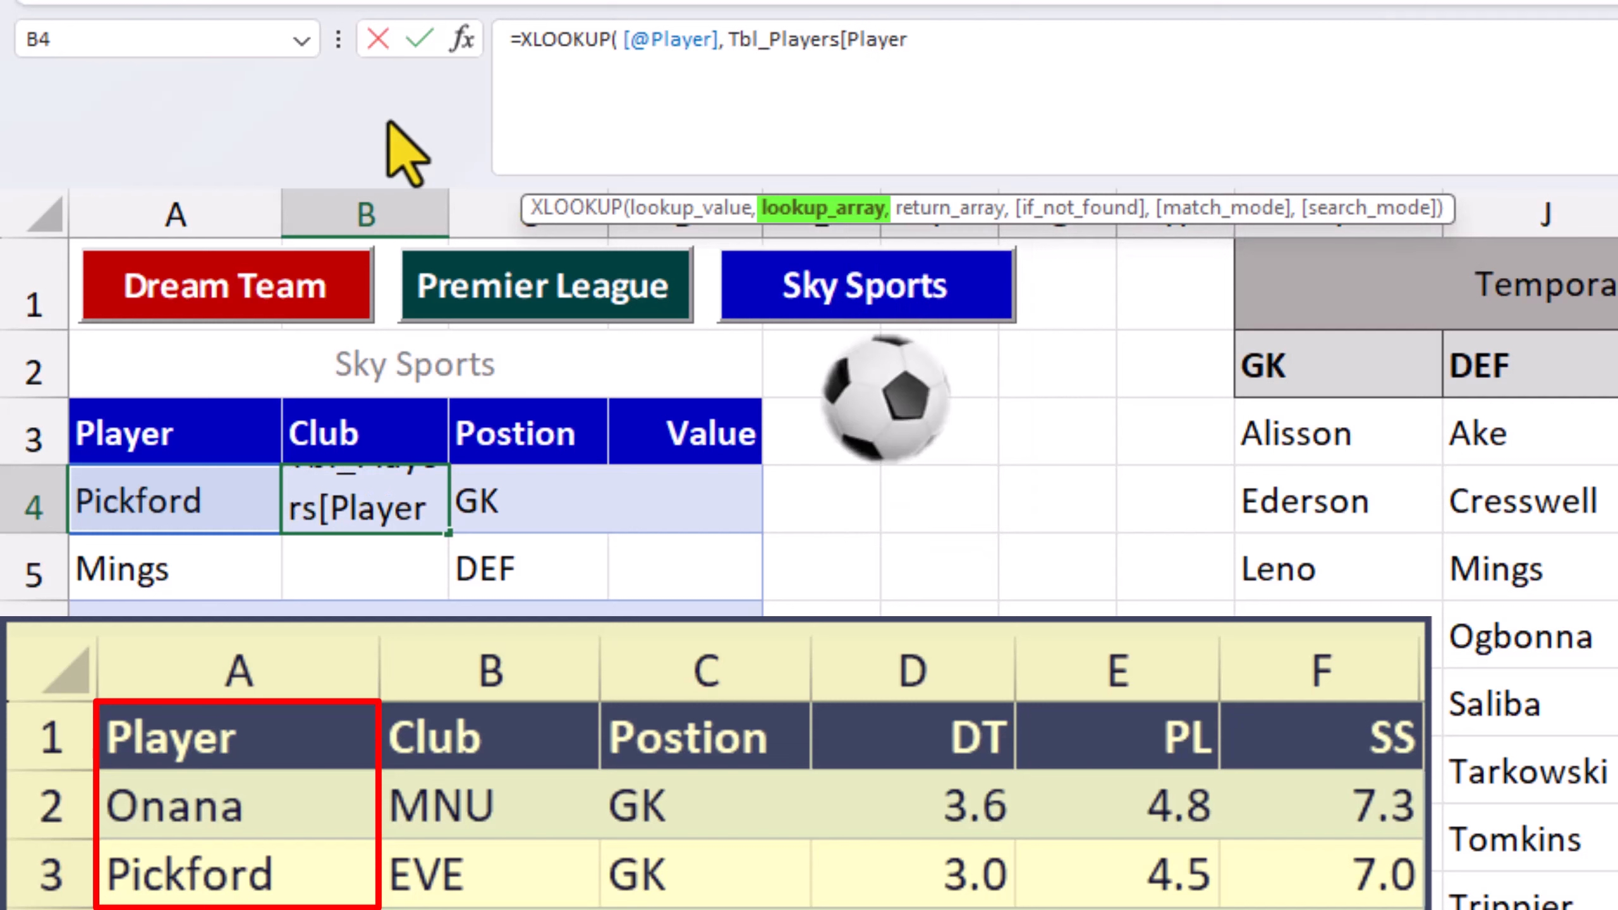
pyautogui.write(']')
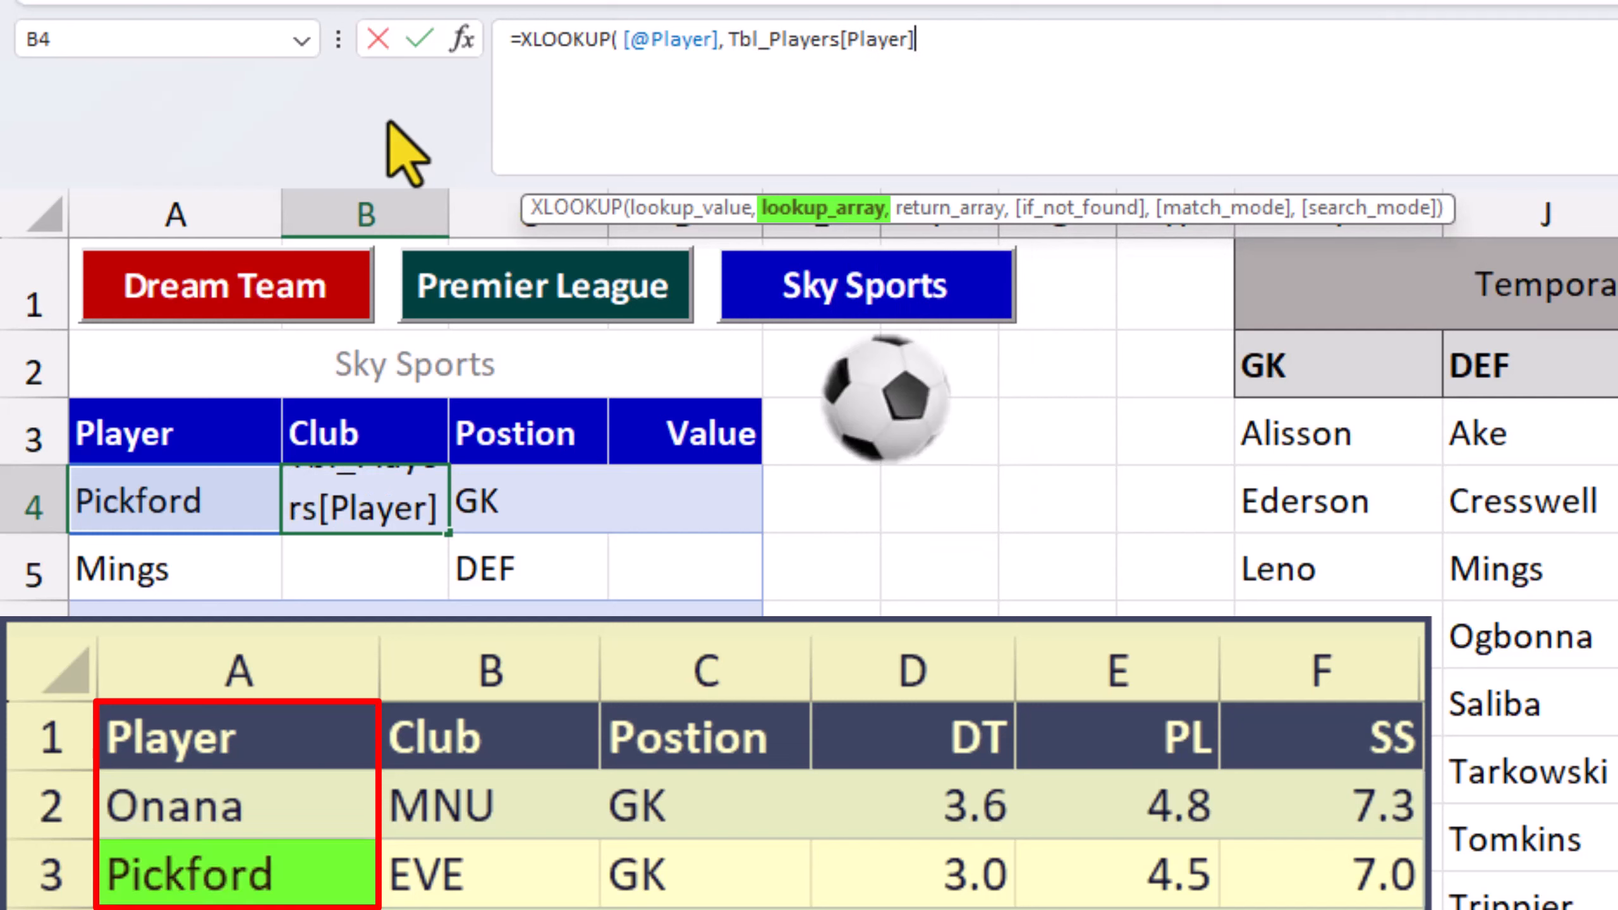
pyautogui.write(',')
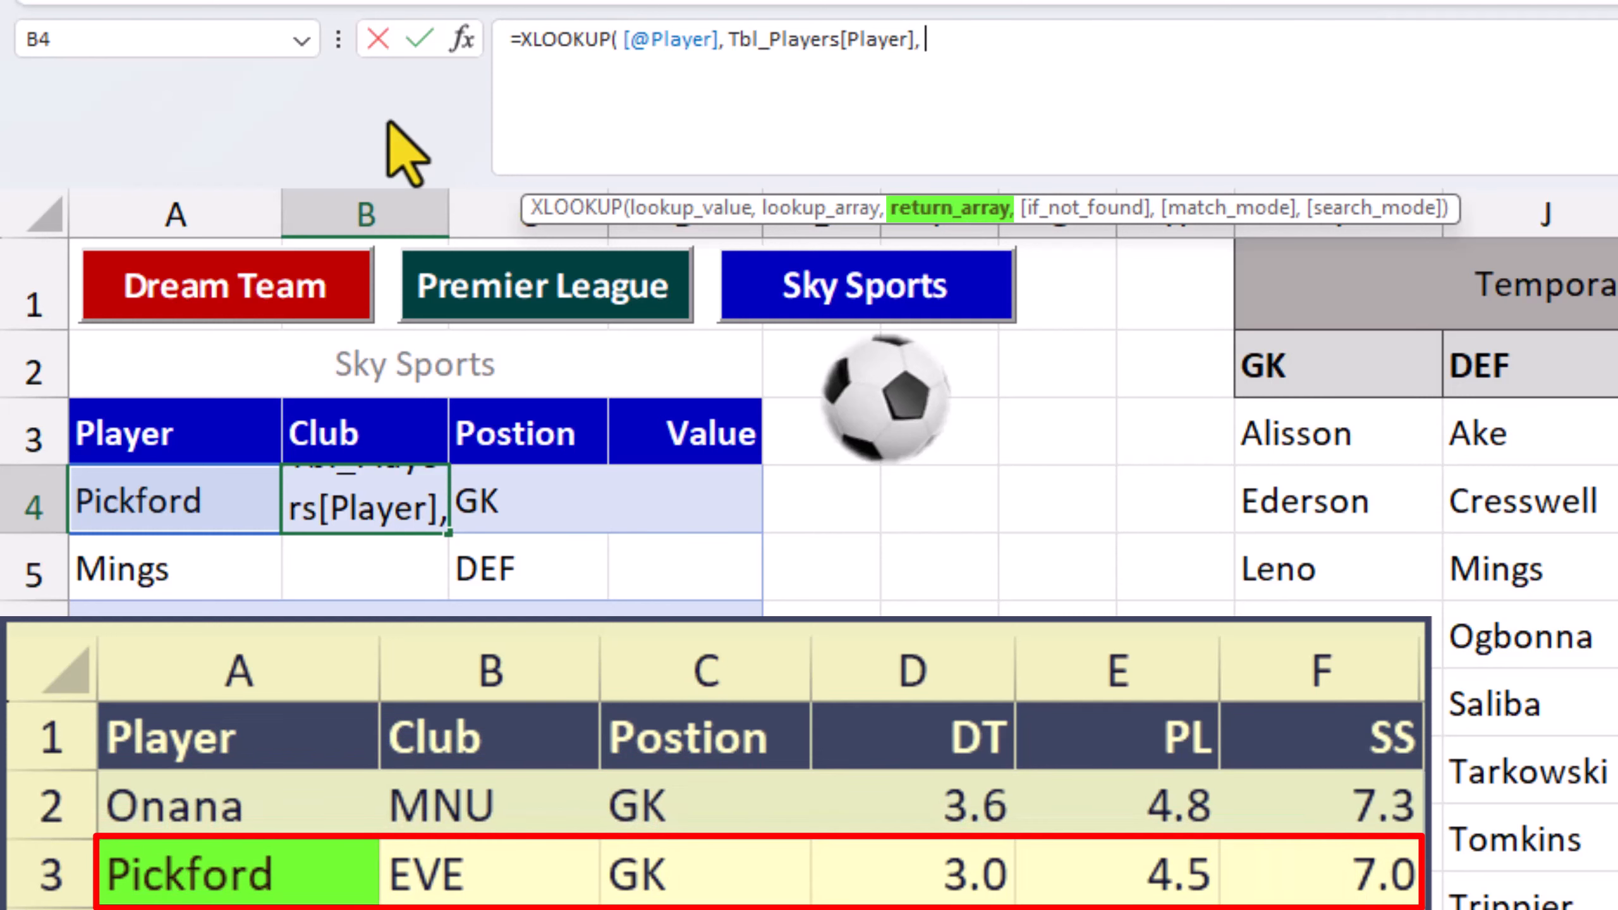
# Set the XLOOKUP's return array to Tbl_Players[Club] and enter the completed formula in the Club column.
pyautogui.write(' tbl')
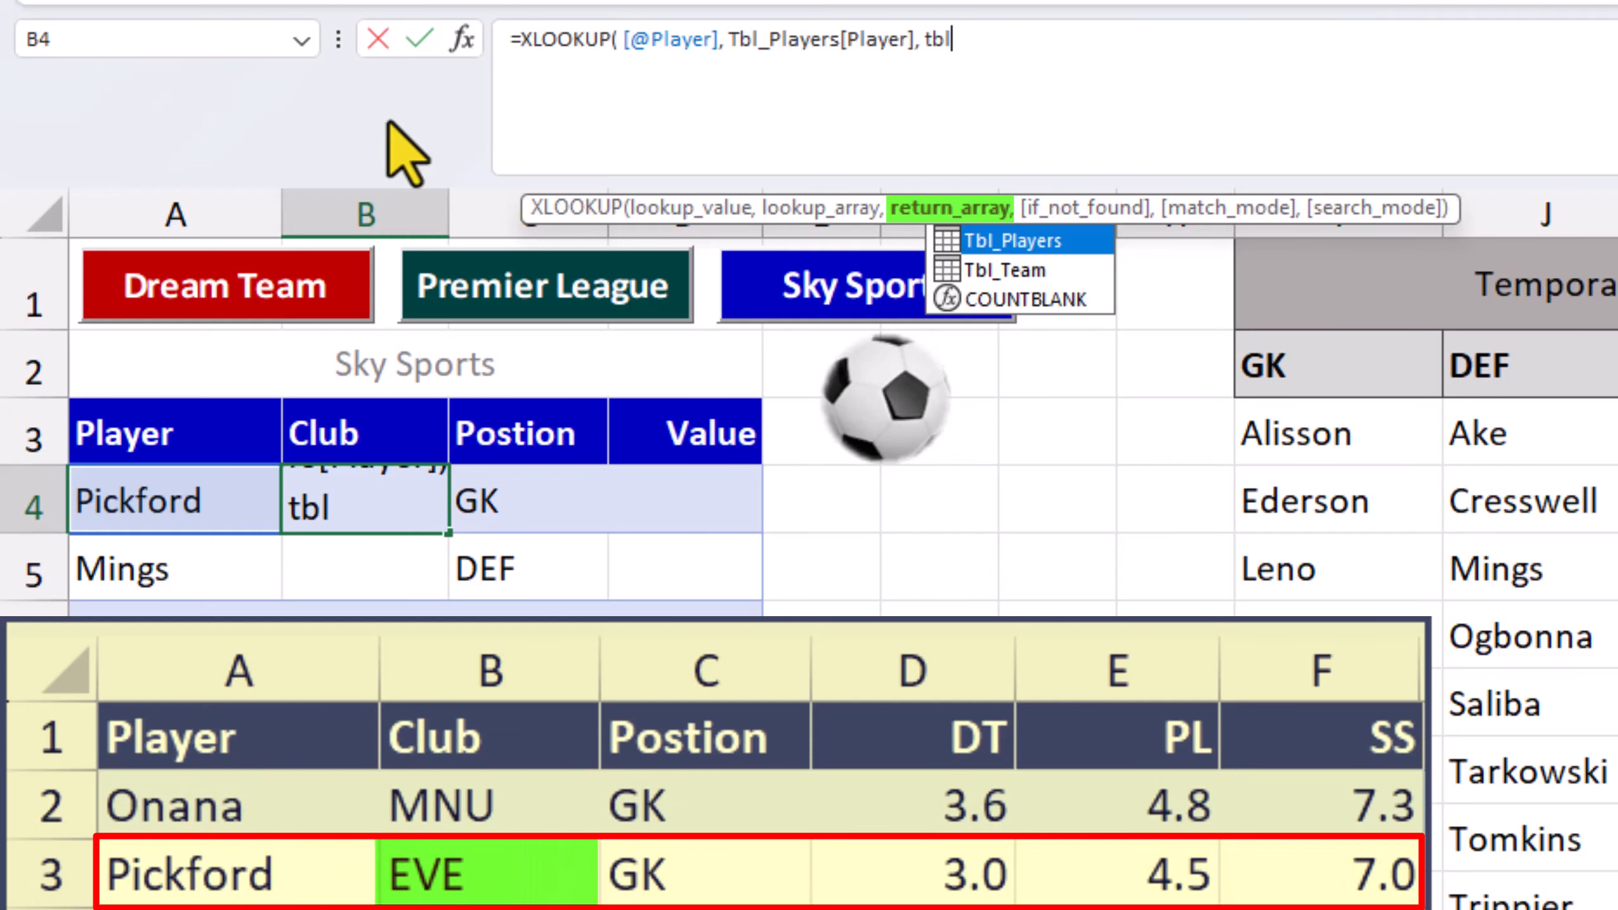
pyautogui.press('Tab')
pyautogui.write('[')
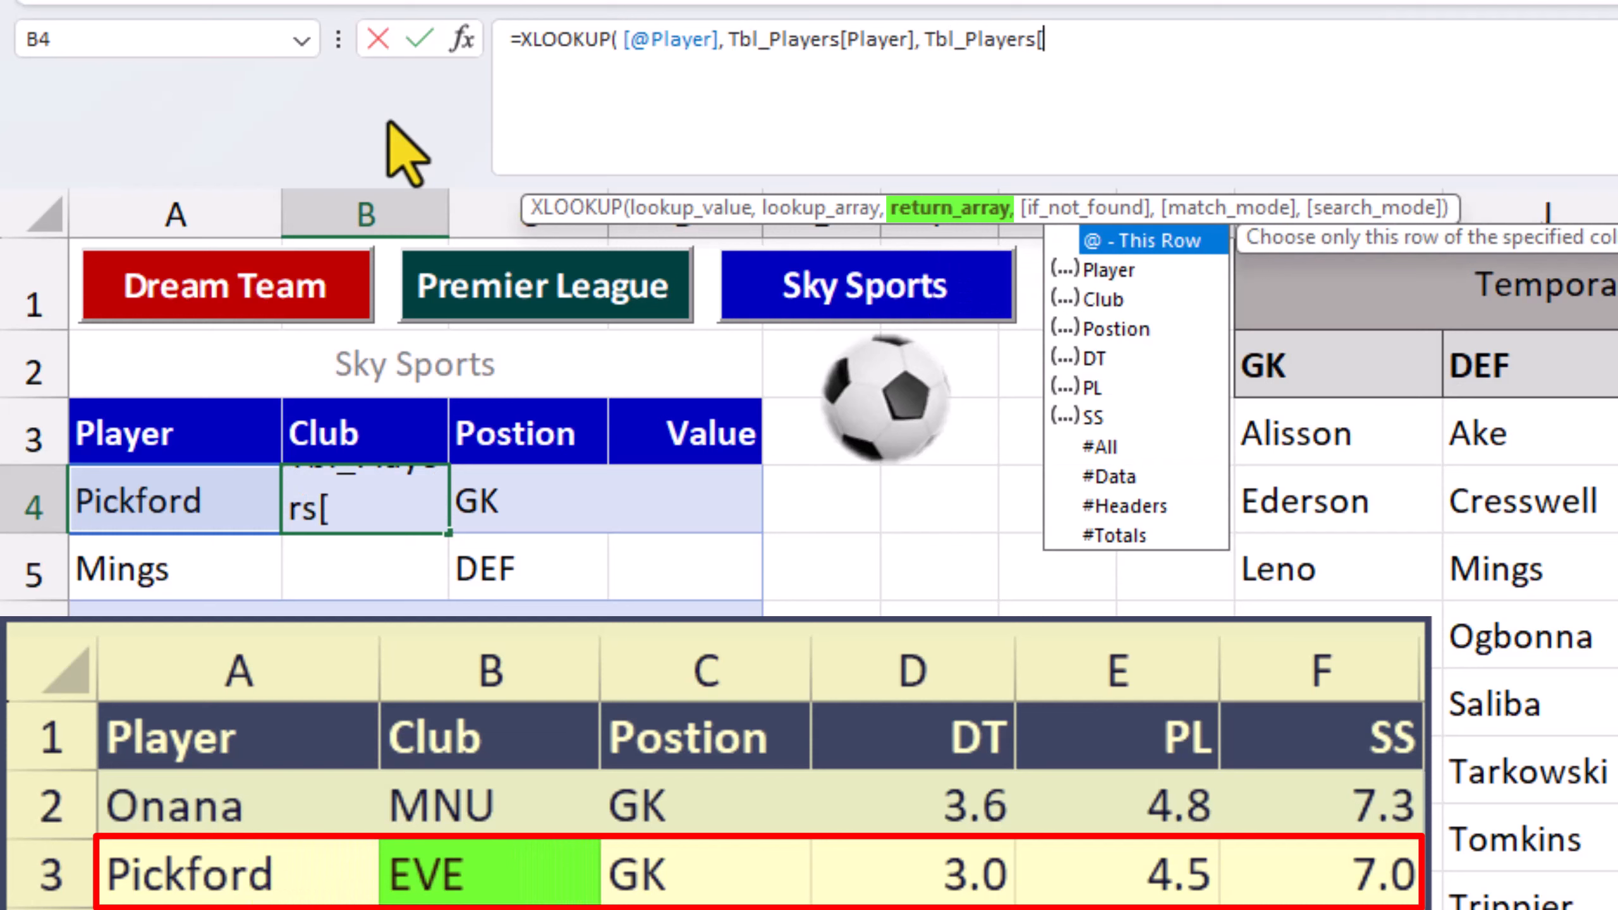
pyautogui.press('Down')
pyautogui.press('Down')
pyautogui.press('Tab')
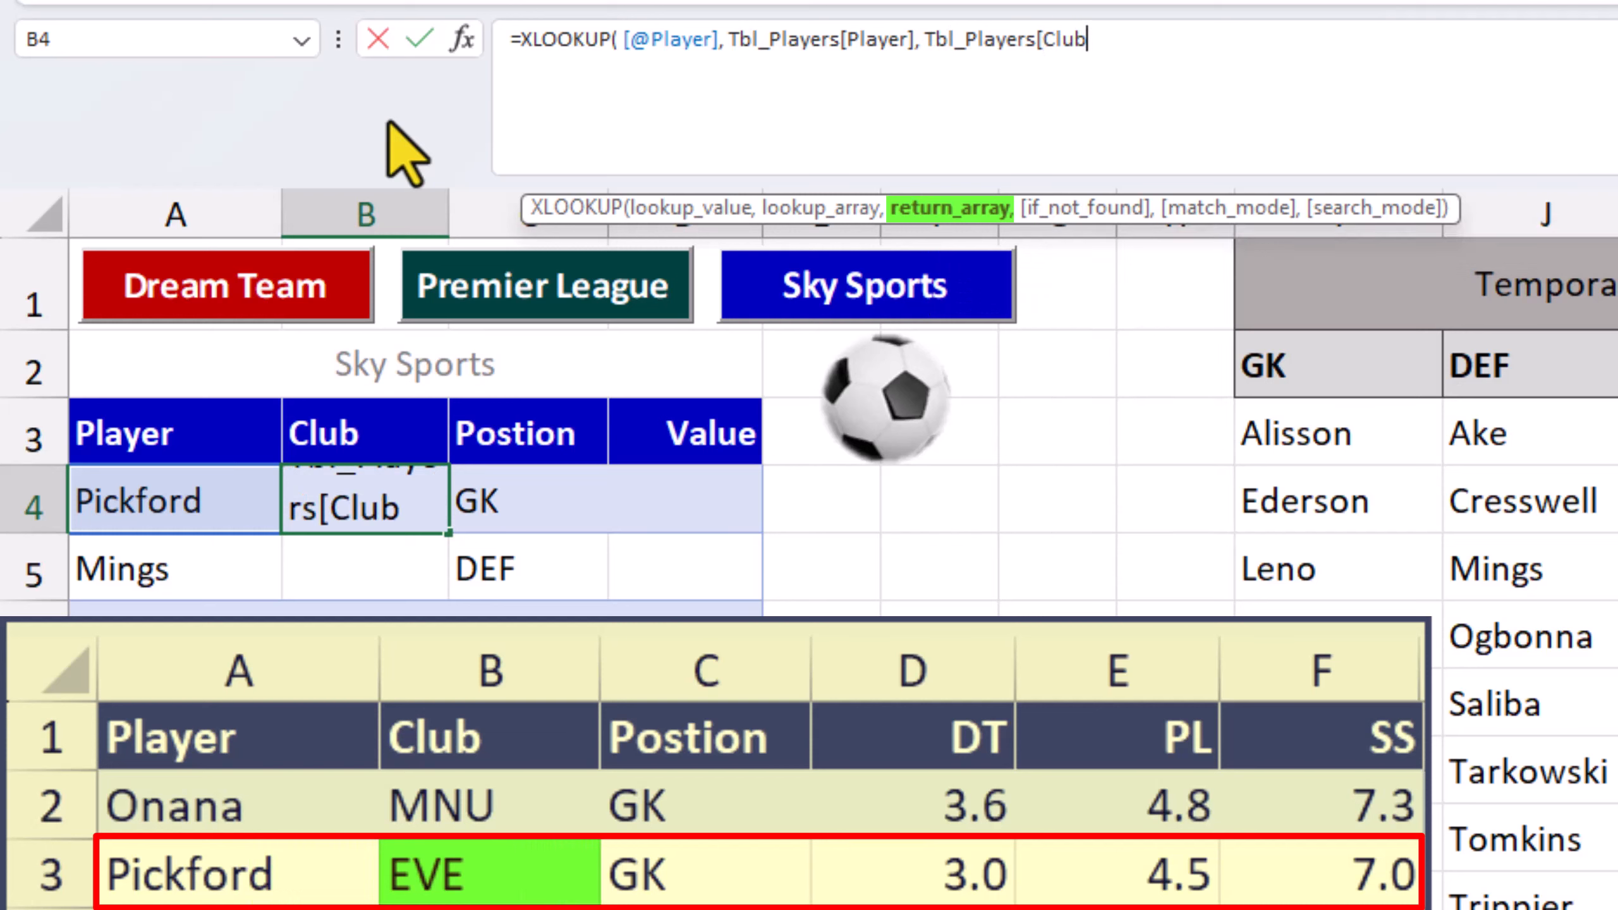
pyautogui.write(']')
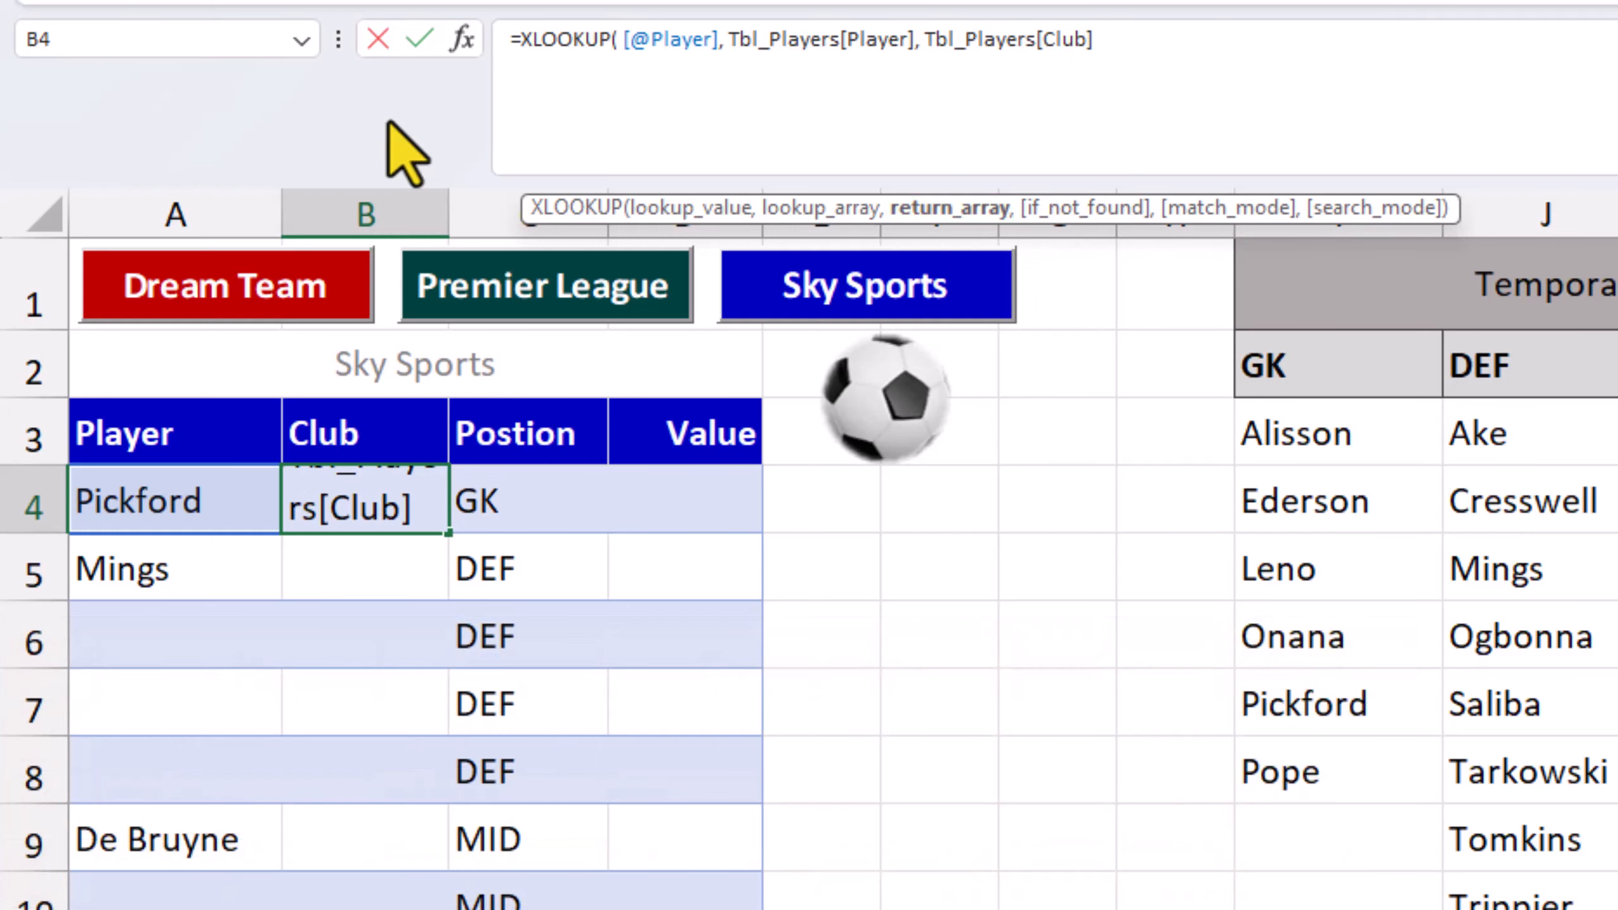
pyautogui.write(' )')
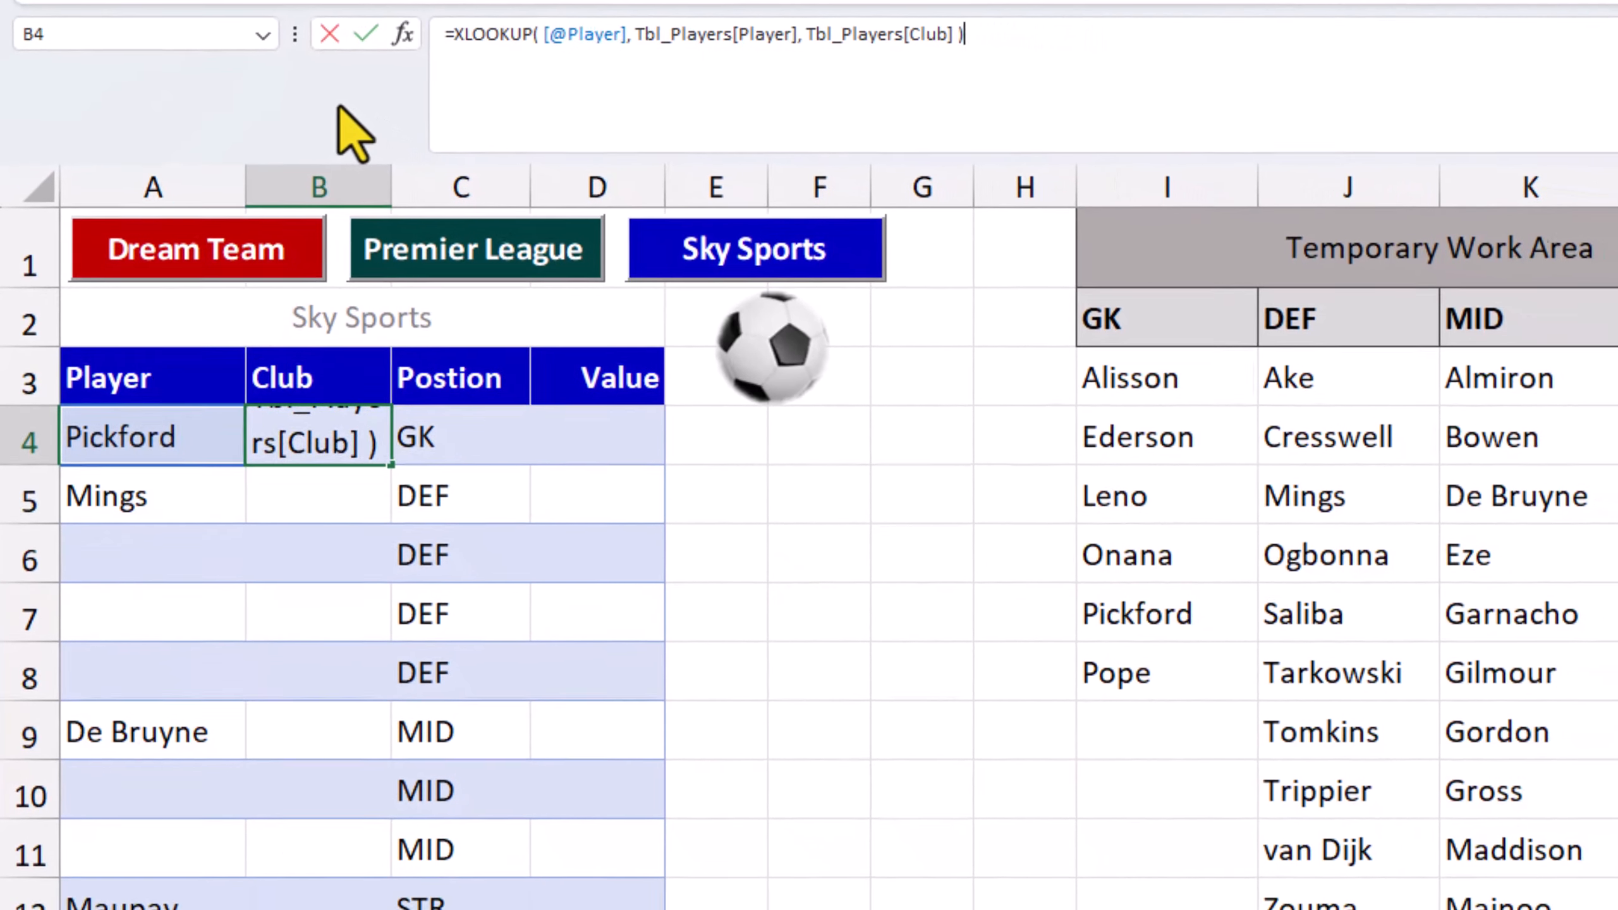
pyautogui.press('Return')
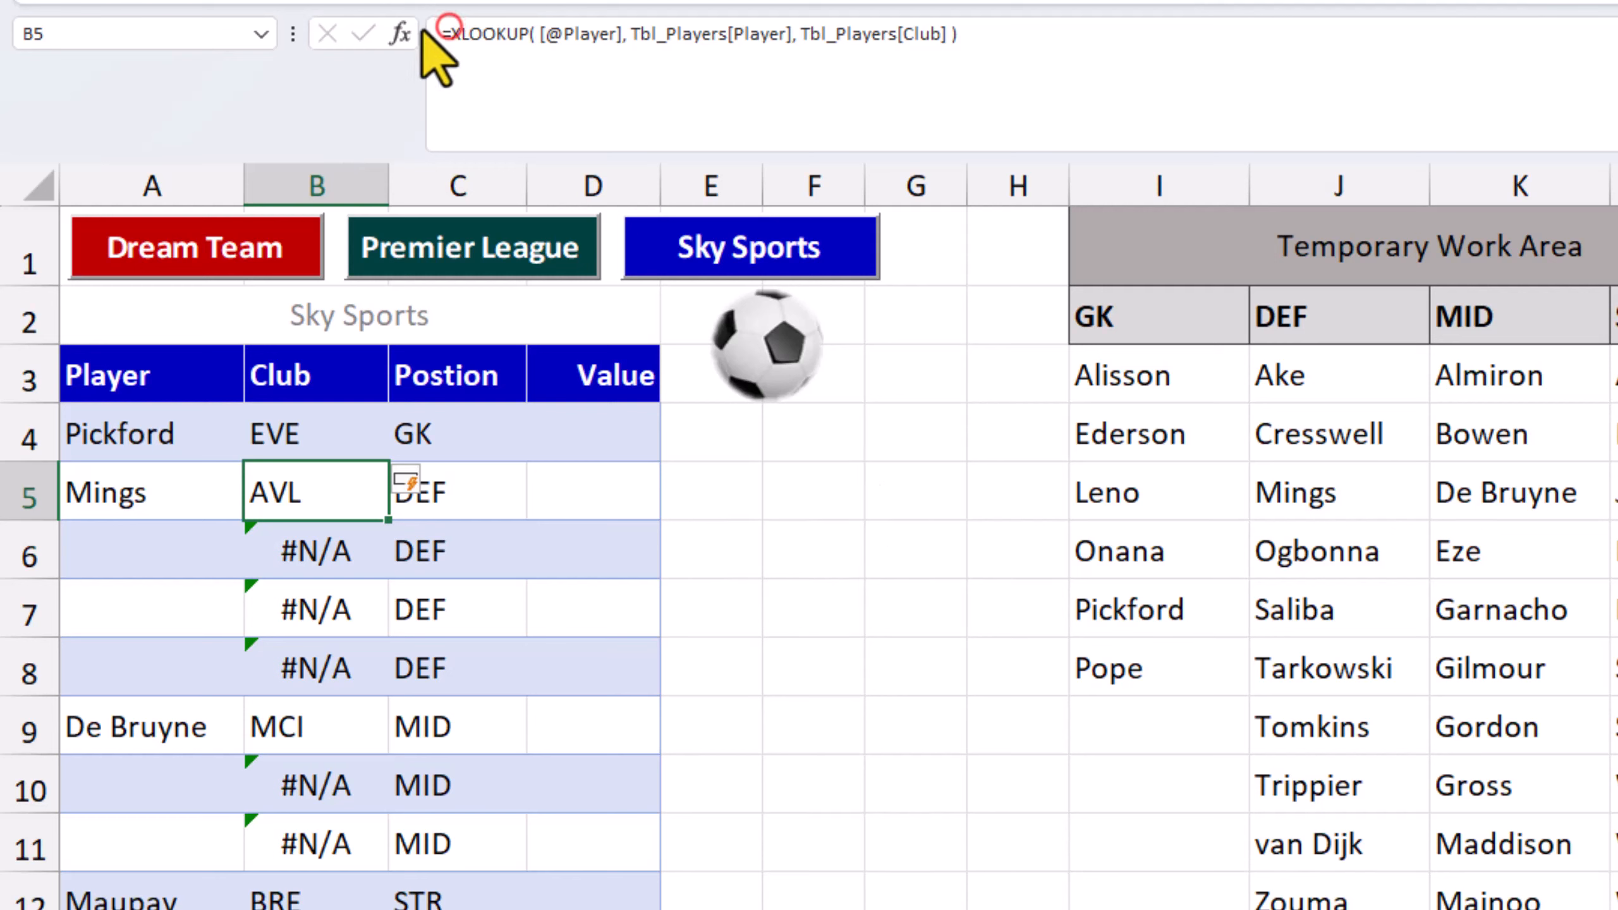
# Wrap the Club column's XLOOKUP formula in IFERROR with an empty string "" as the error value.
pyautogui.click(449, 33)
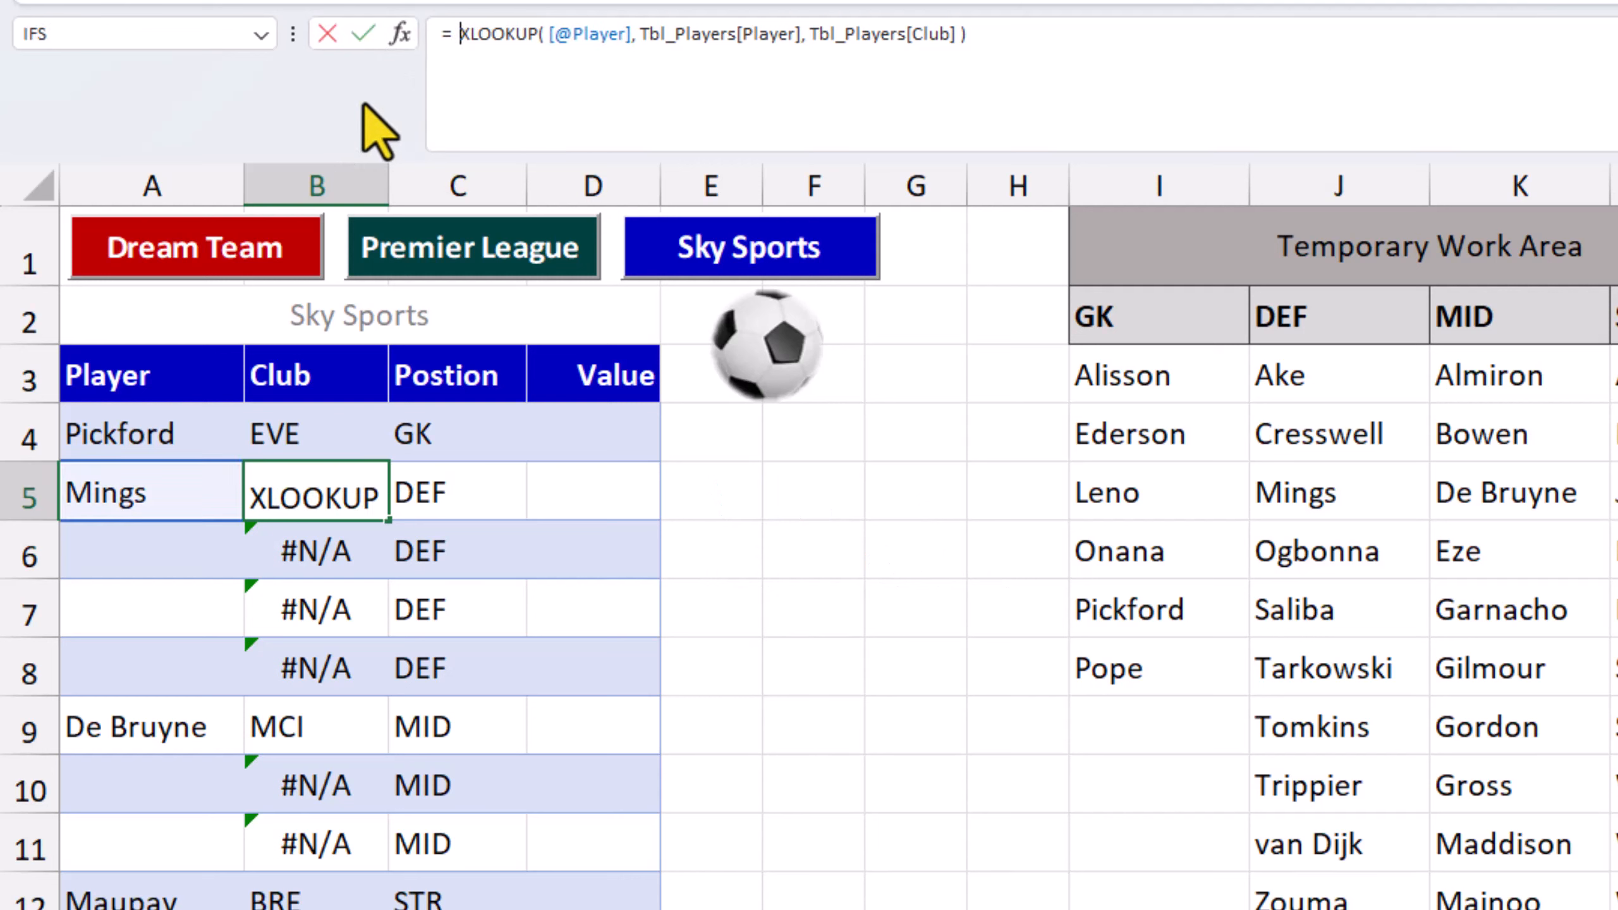
pyautogui.write('if')
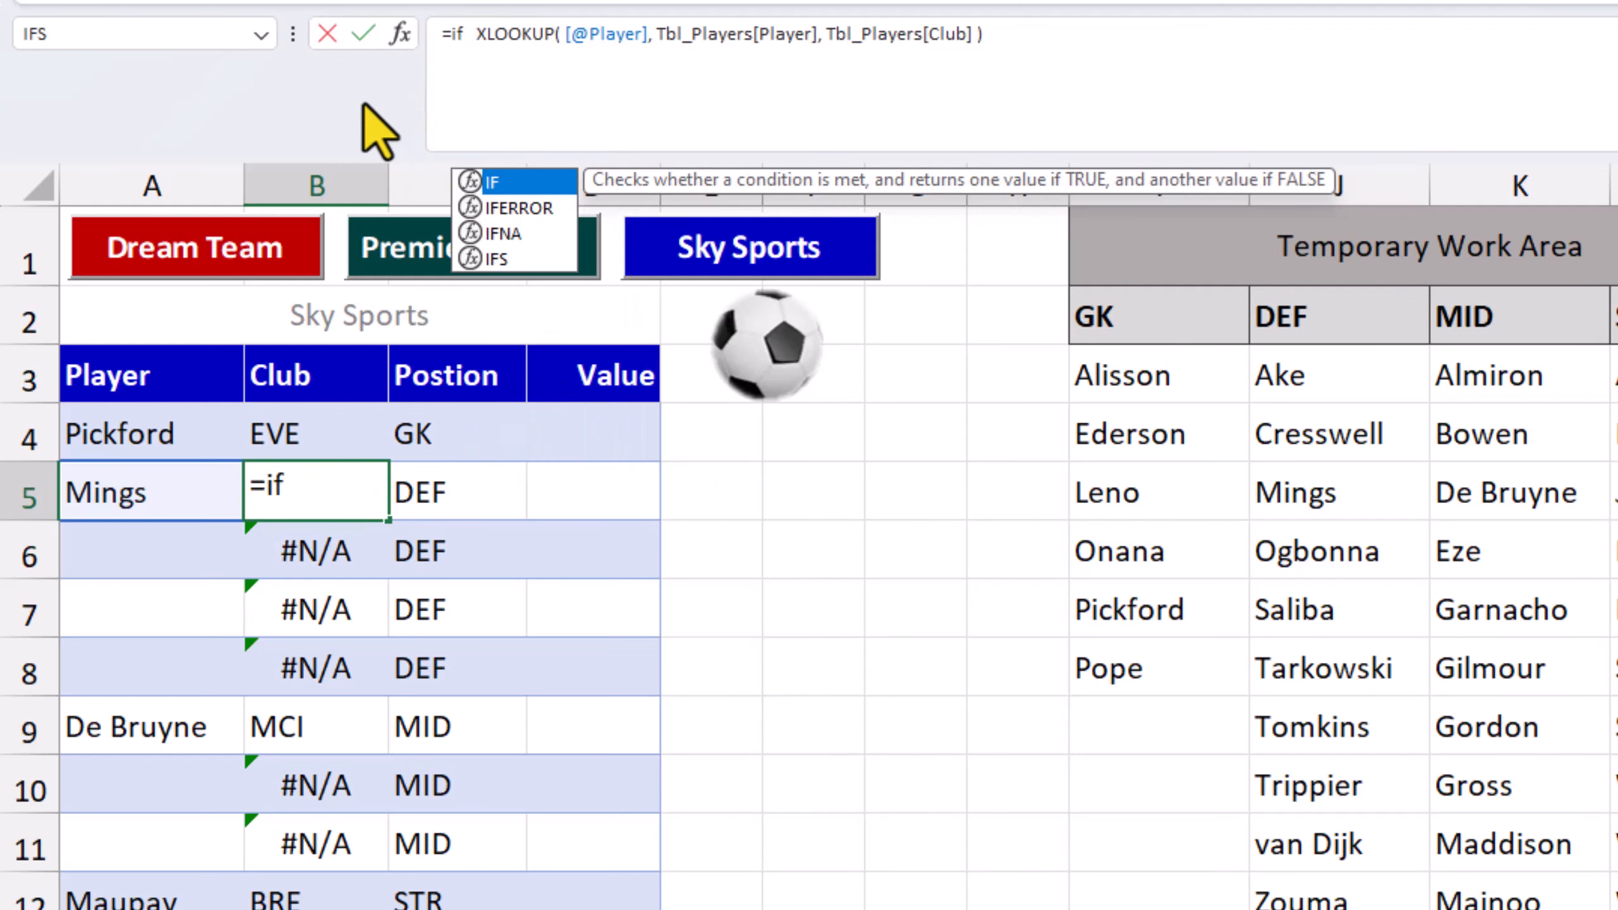
pyautogui.press('Down')
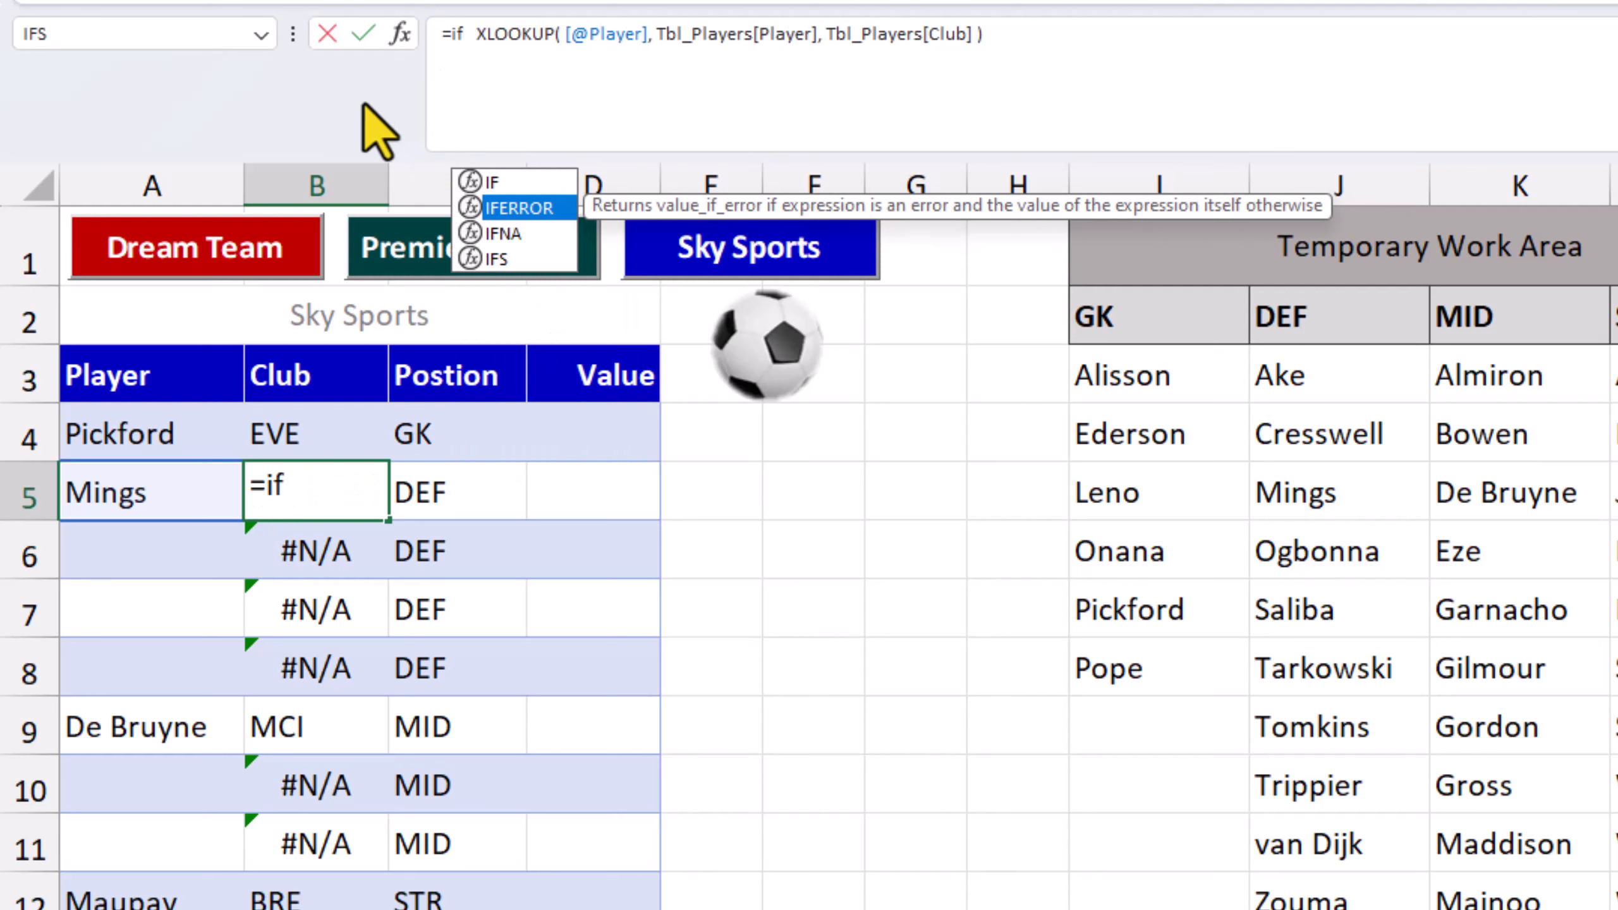
pyautogui.press('Tab')
pyautogui.press('Delete')
pyautogui.press('Delete')
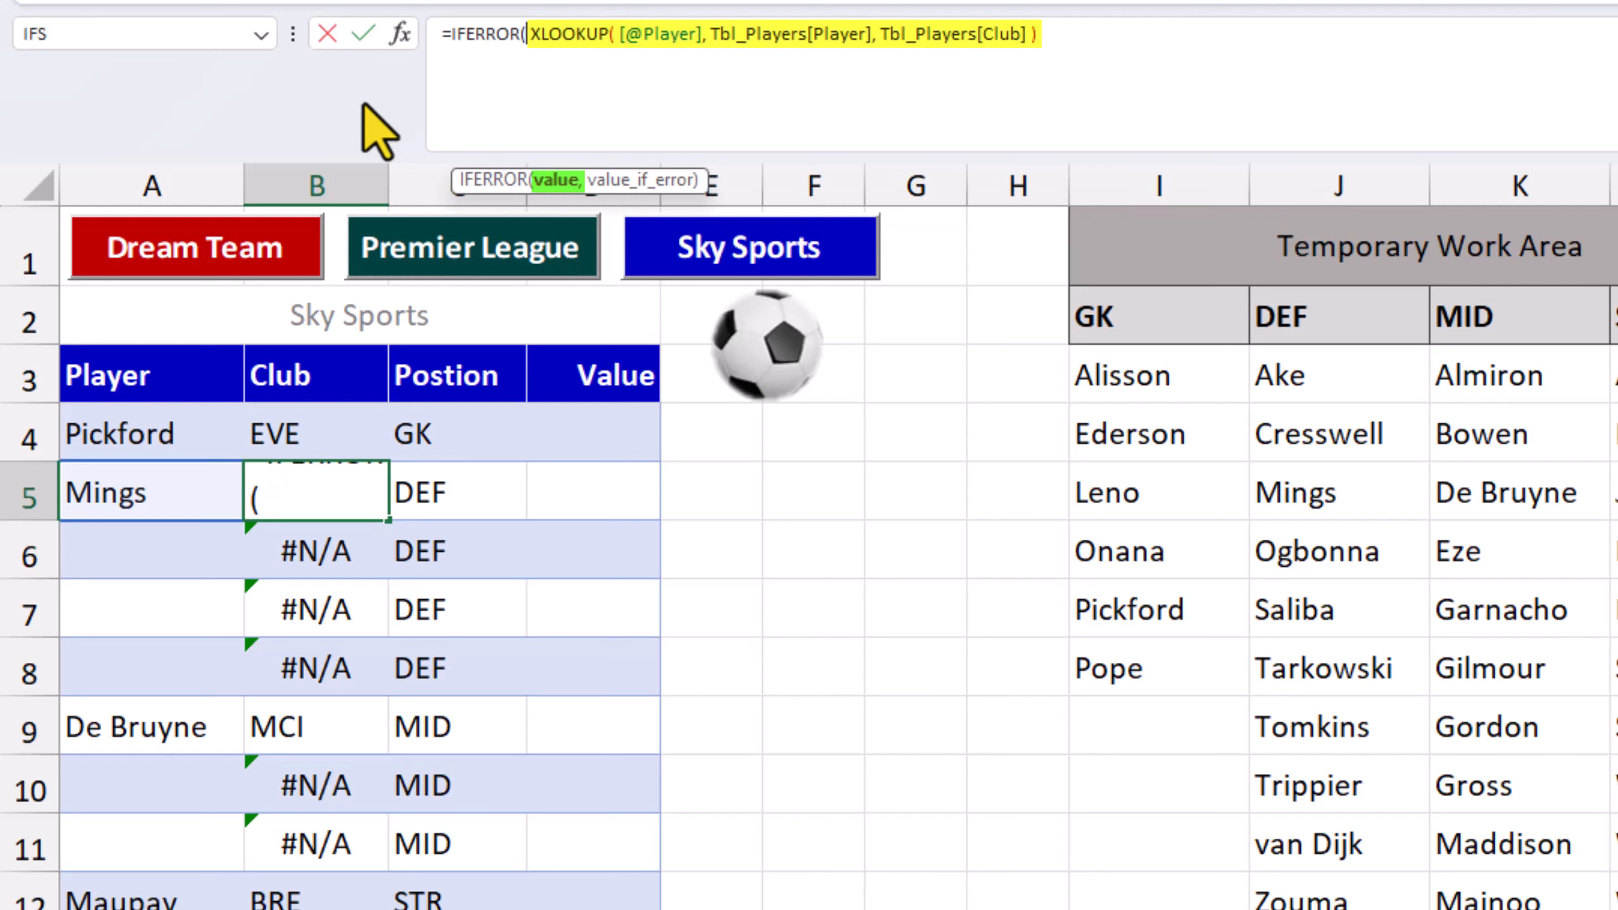
pyautogui.click(1051, 36)
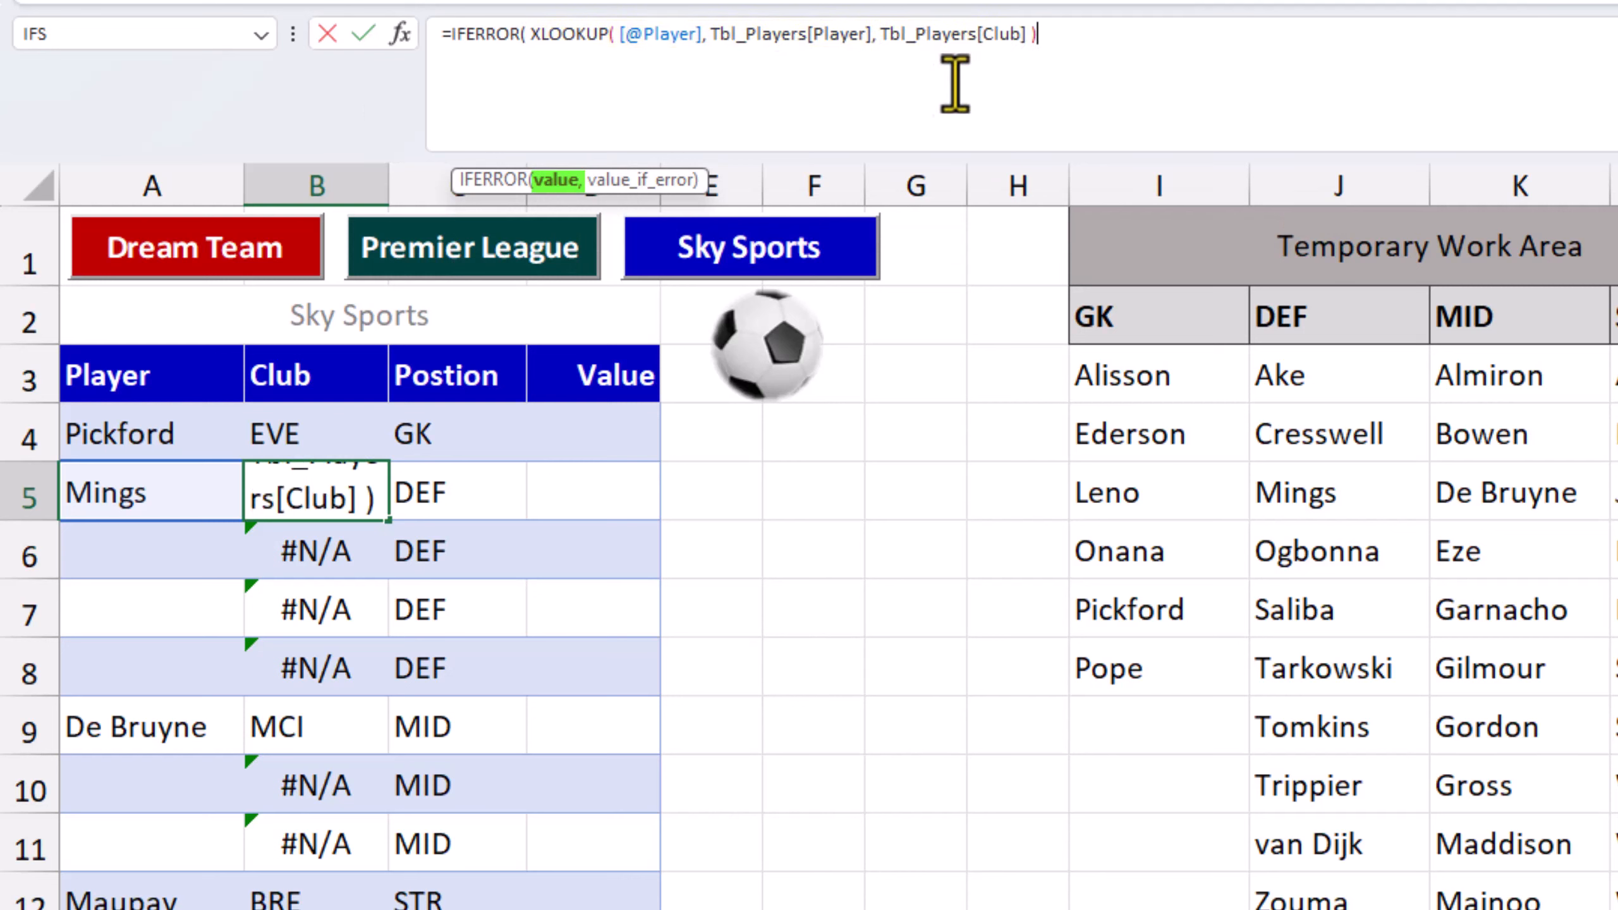
pyautogui.write(', "')
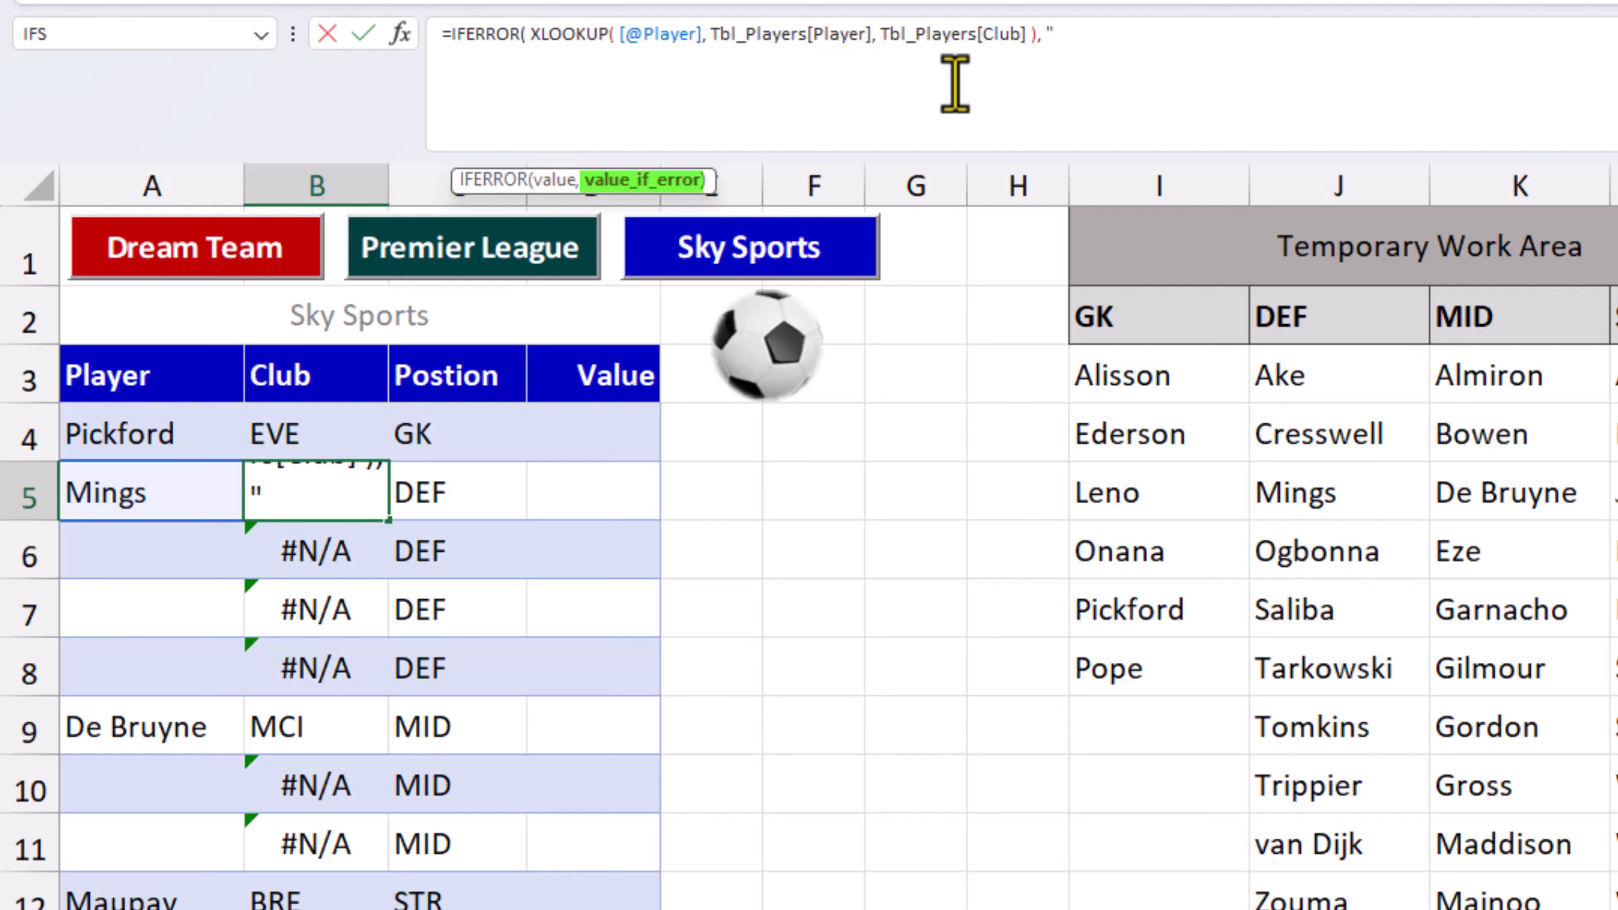
pyautogui.write('"')
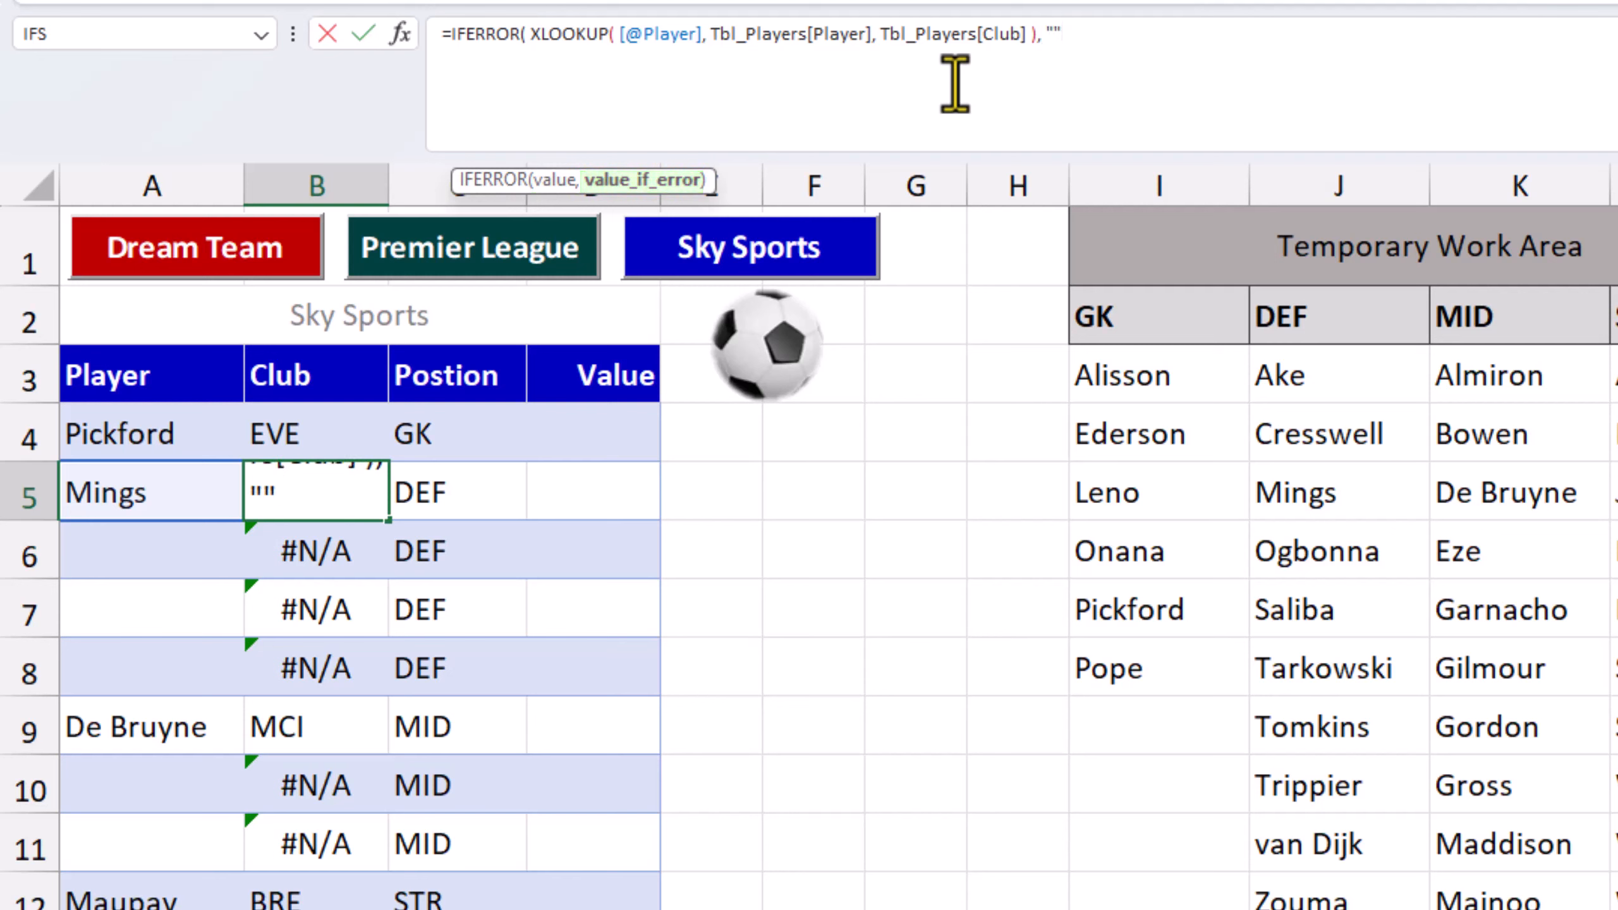
pyautogui.write(')')
pyautogui.press('Return')
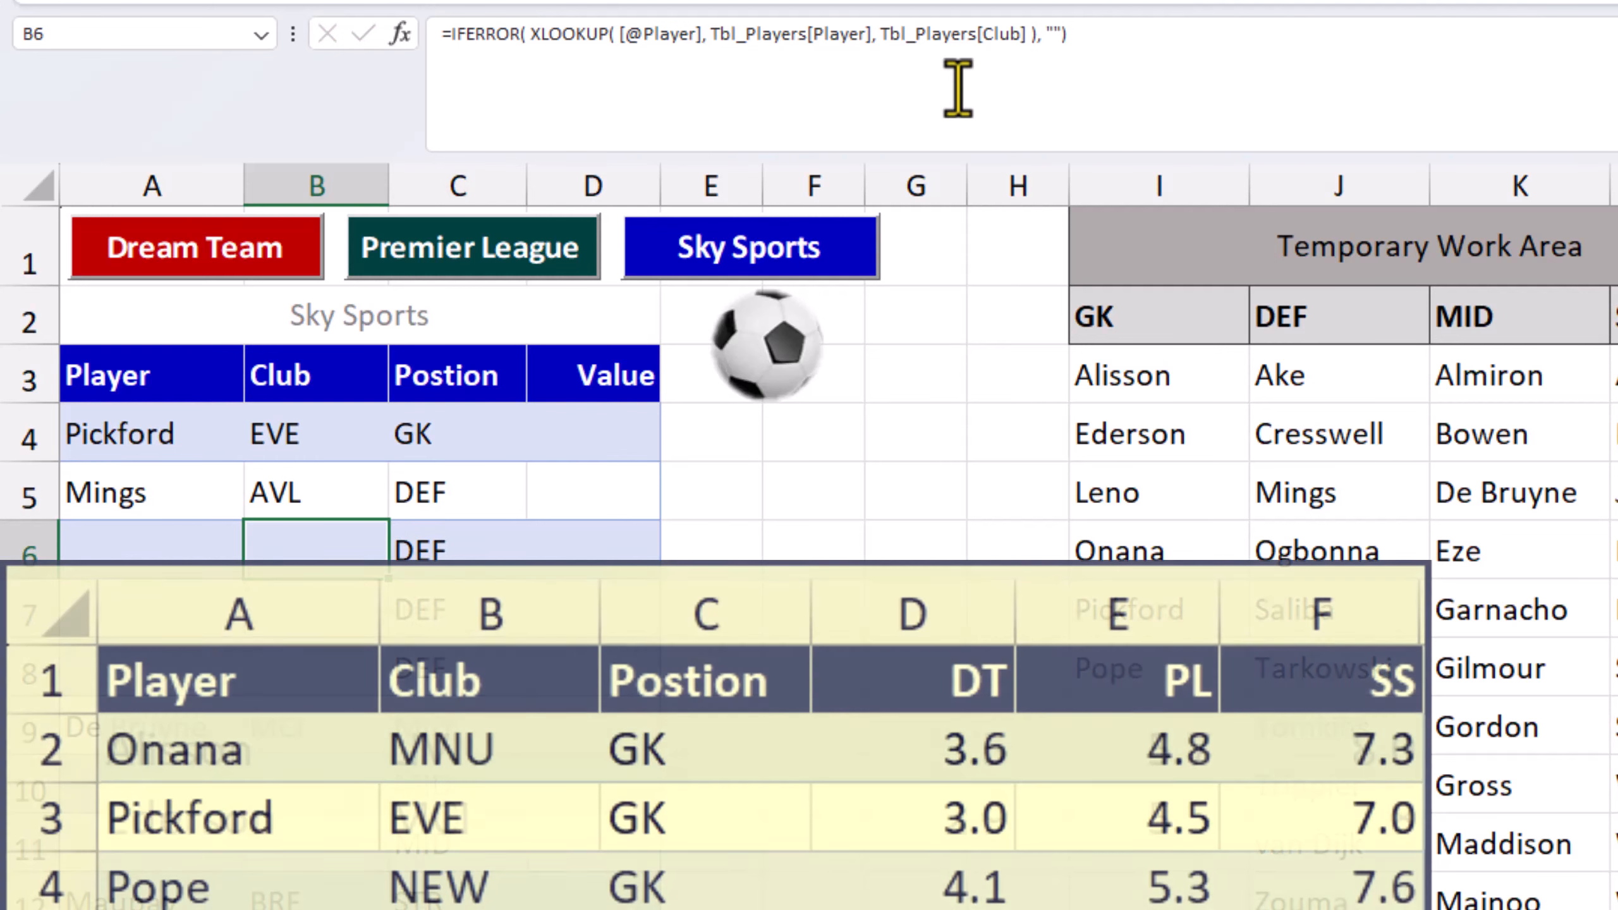
# Start an IFS formula in the Value cell D4 with $A$2="Dream Team" as the first logical test.
pyautogui.click(620, 427)
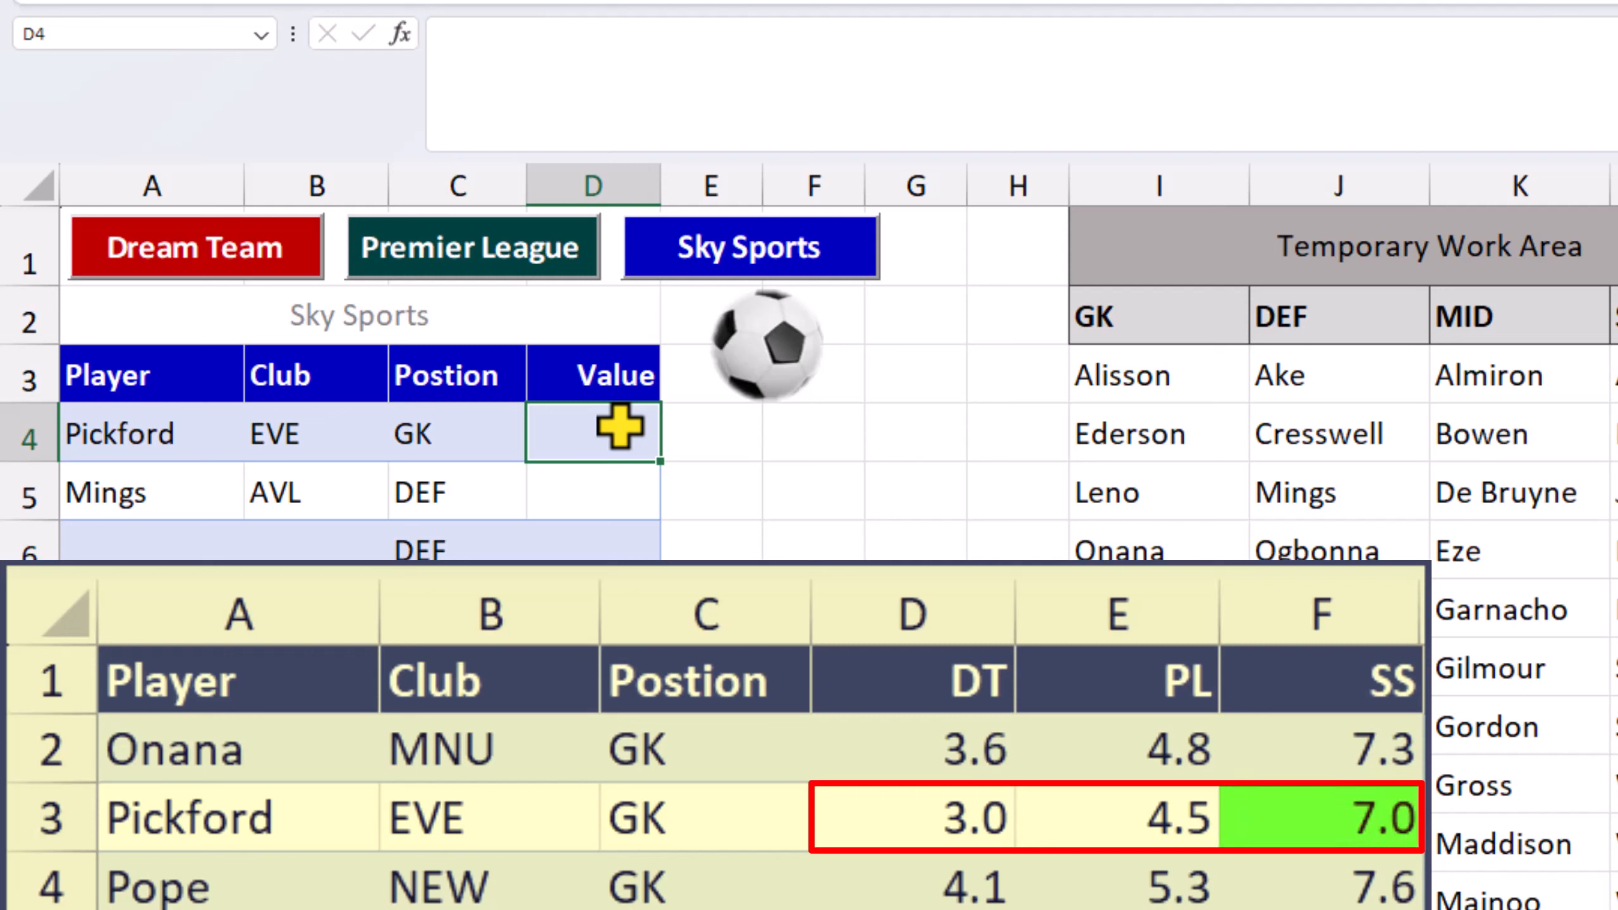
pyautogui.click(480, 74)
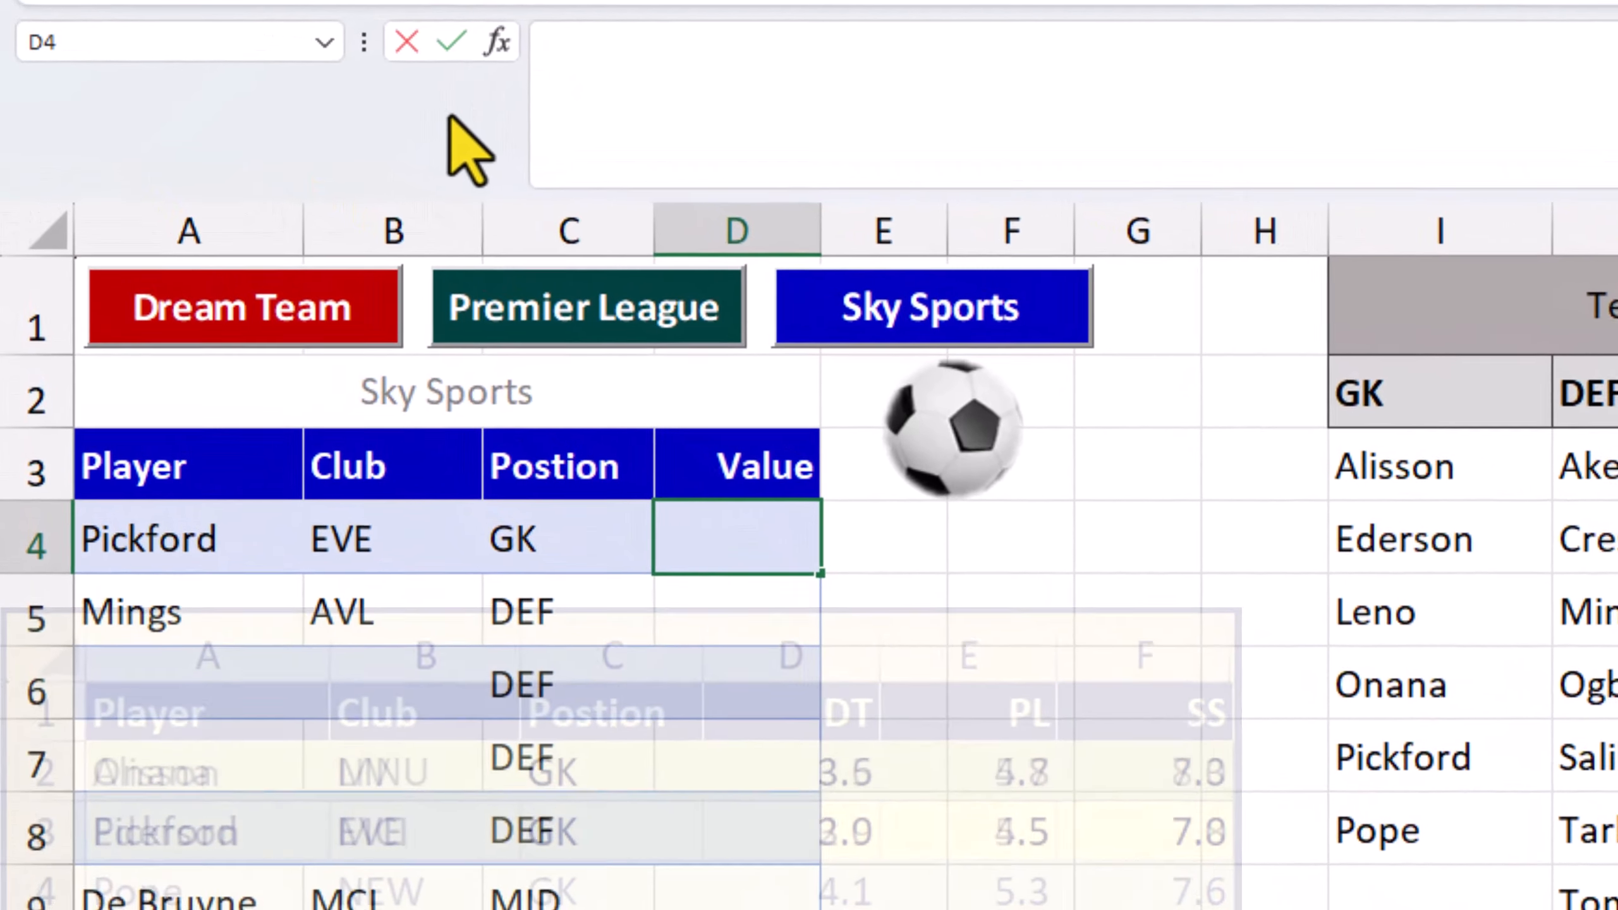
pyautogui.write('=if')
pyautogui.press('Down')
pyautogui.press('Down')
pyautogui.press('Down')
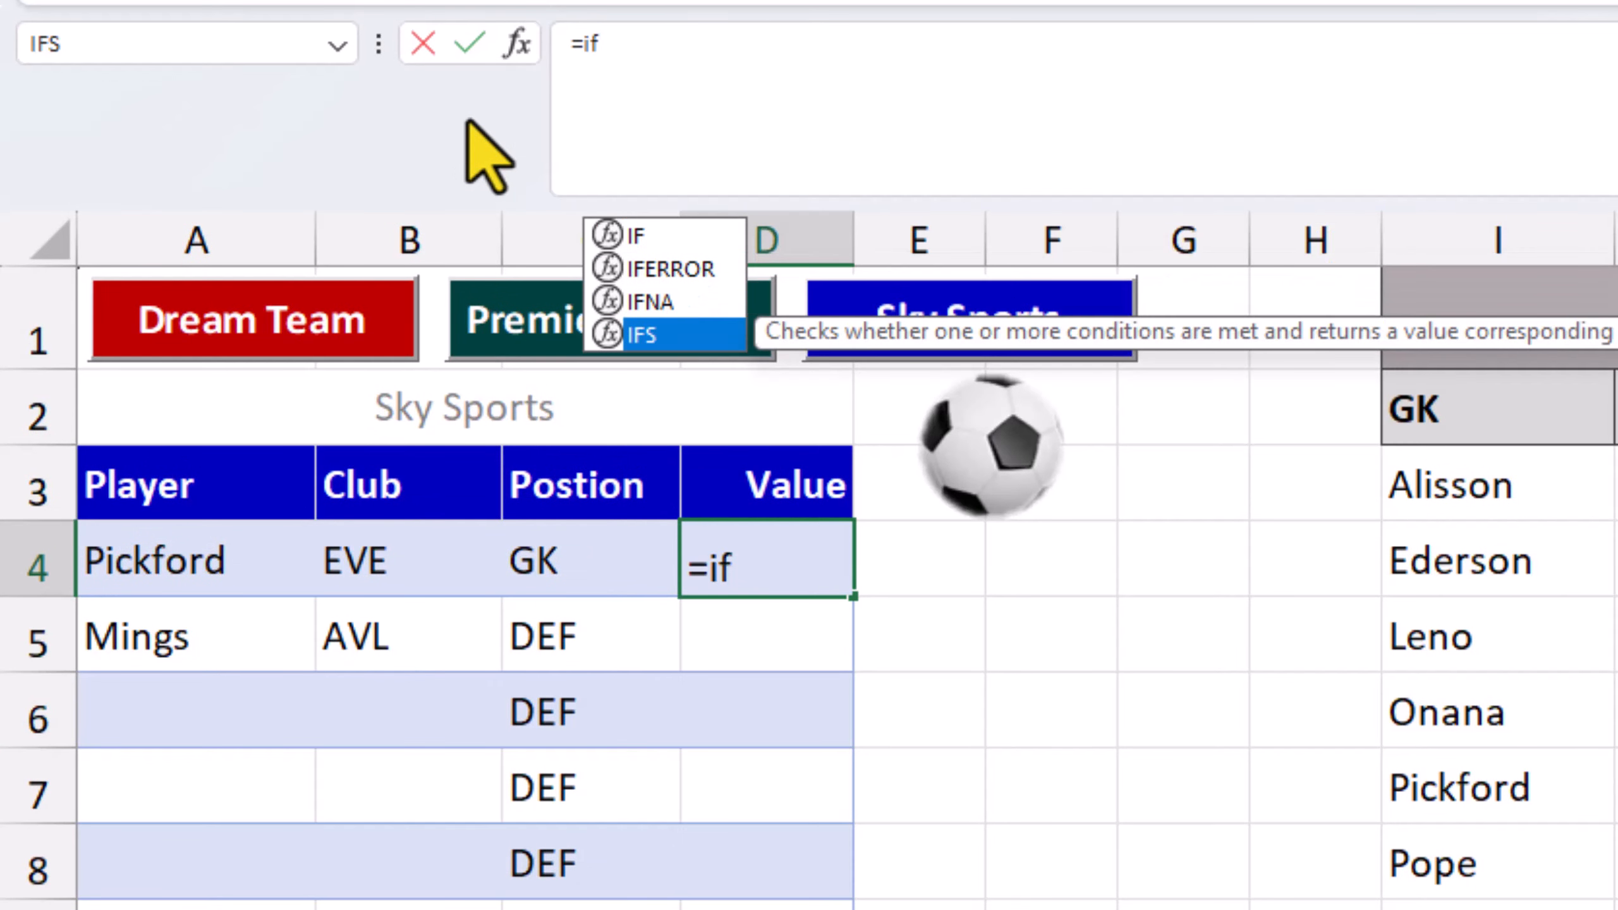
pyautogui.press('Tab')
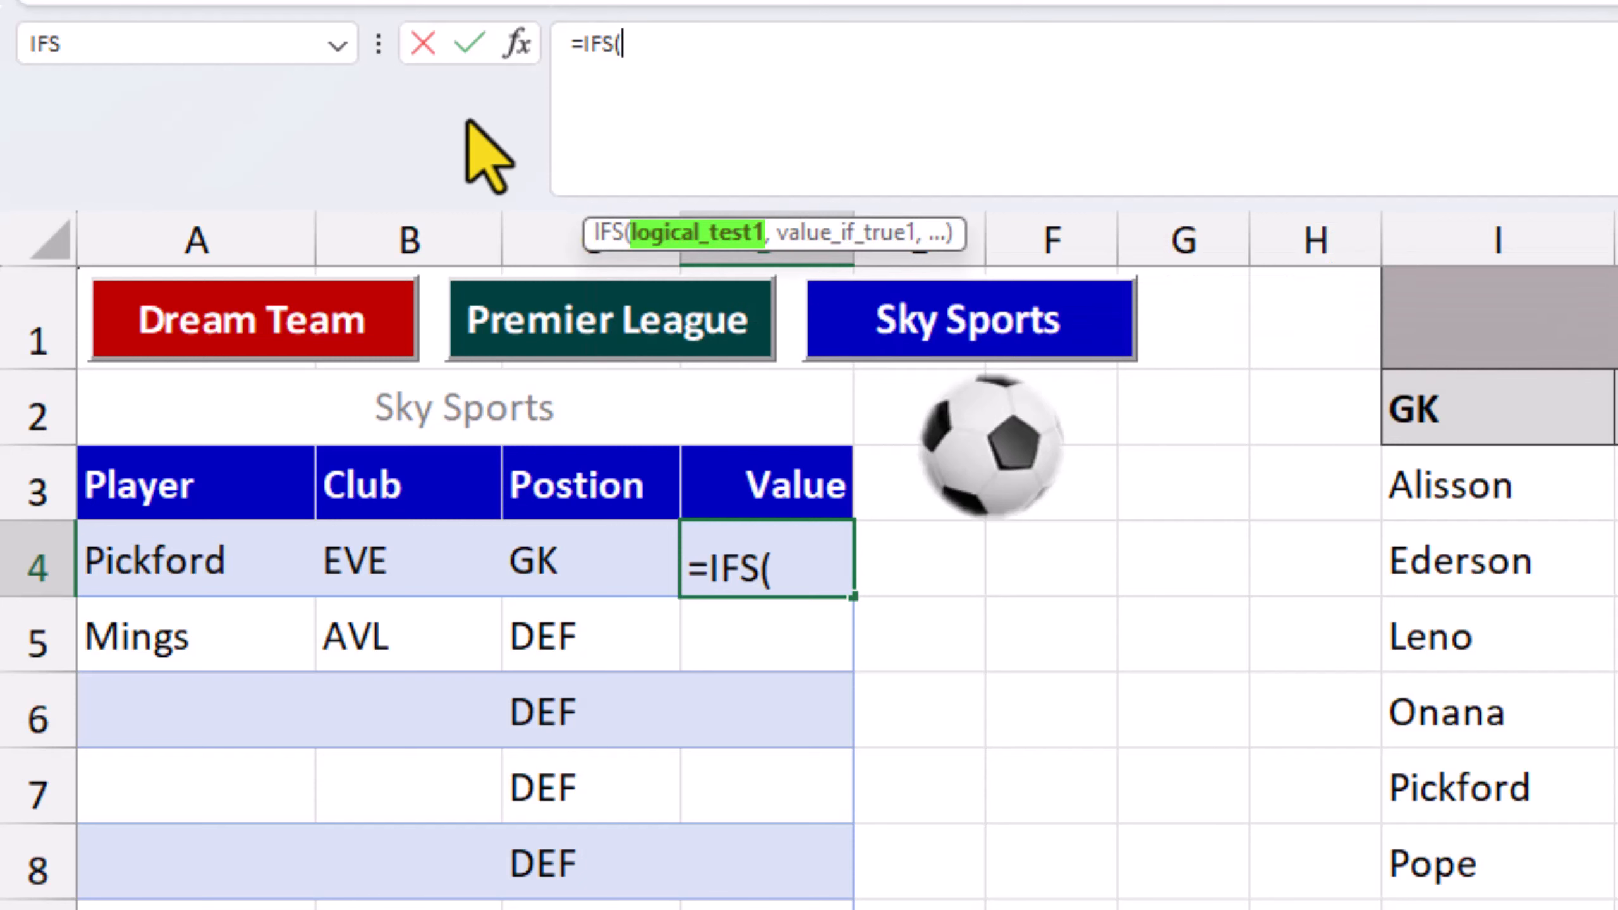
pyautogui.click(397, 401)
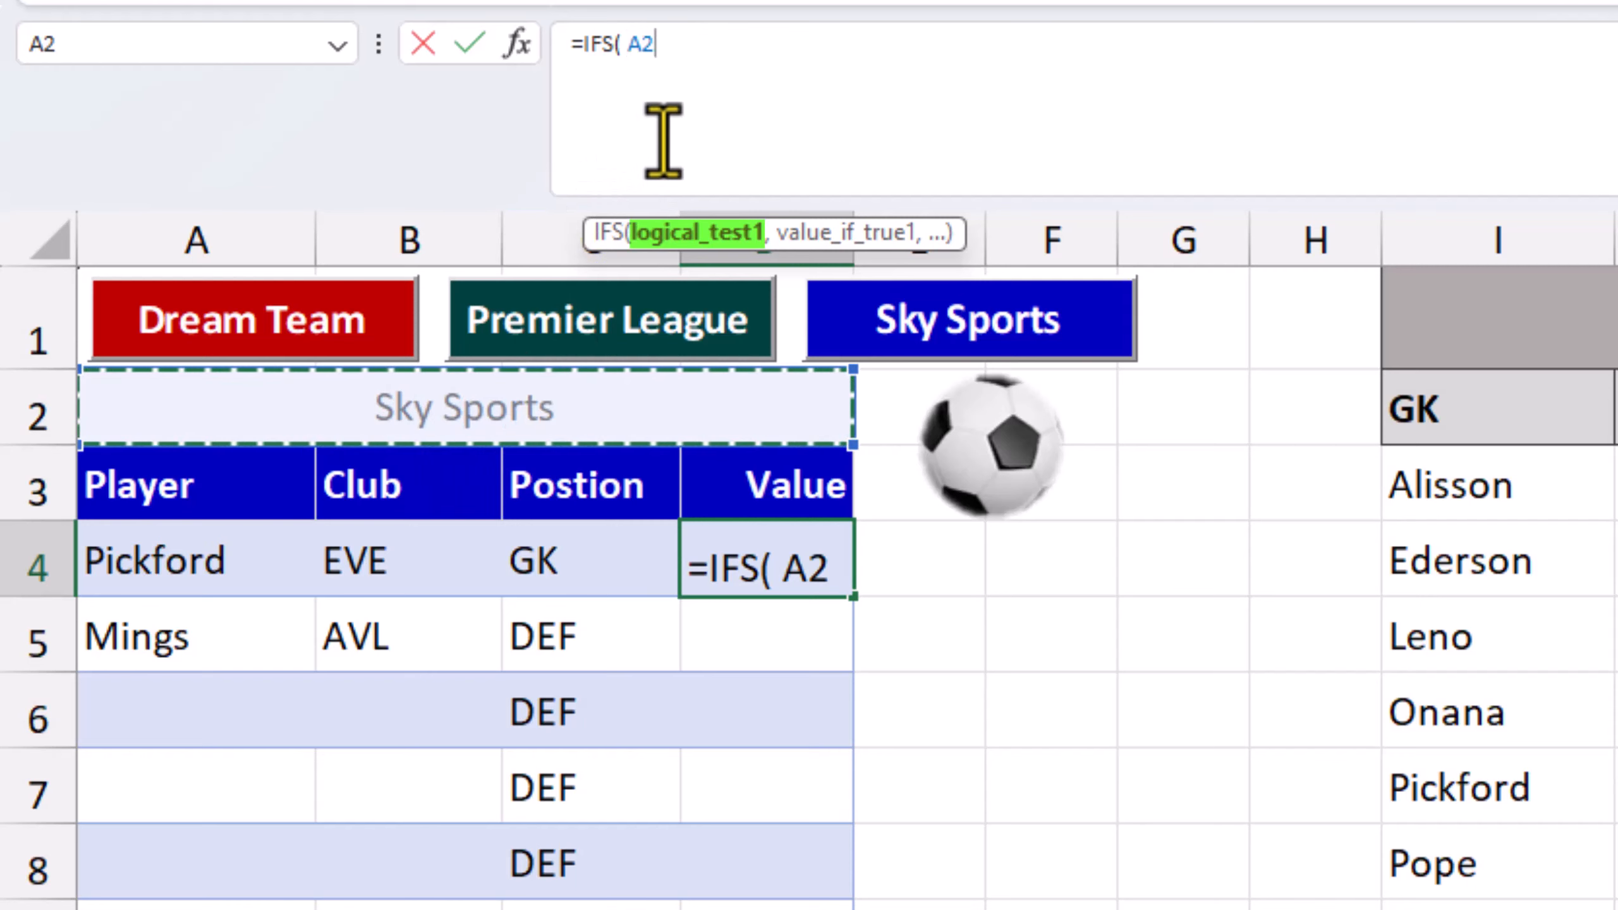
pyautogui.press('F4')
pyautogui.press('F4')
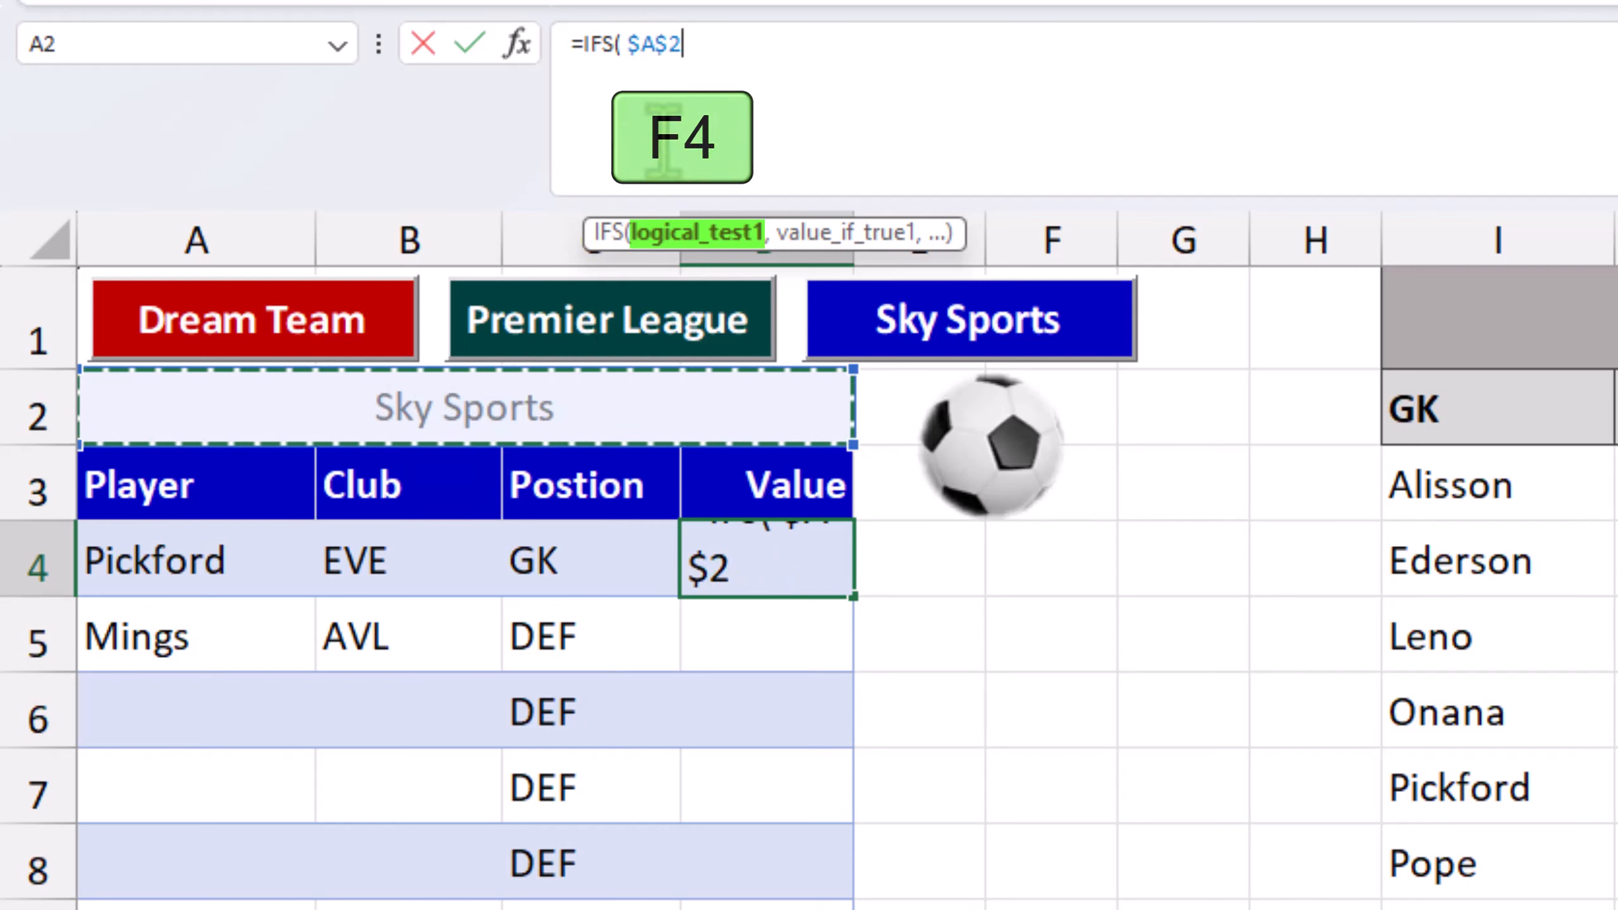
pyautogui.write('=')
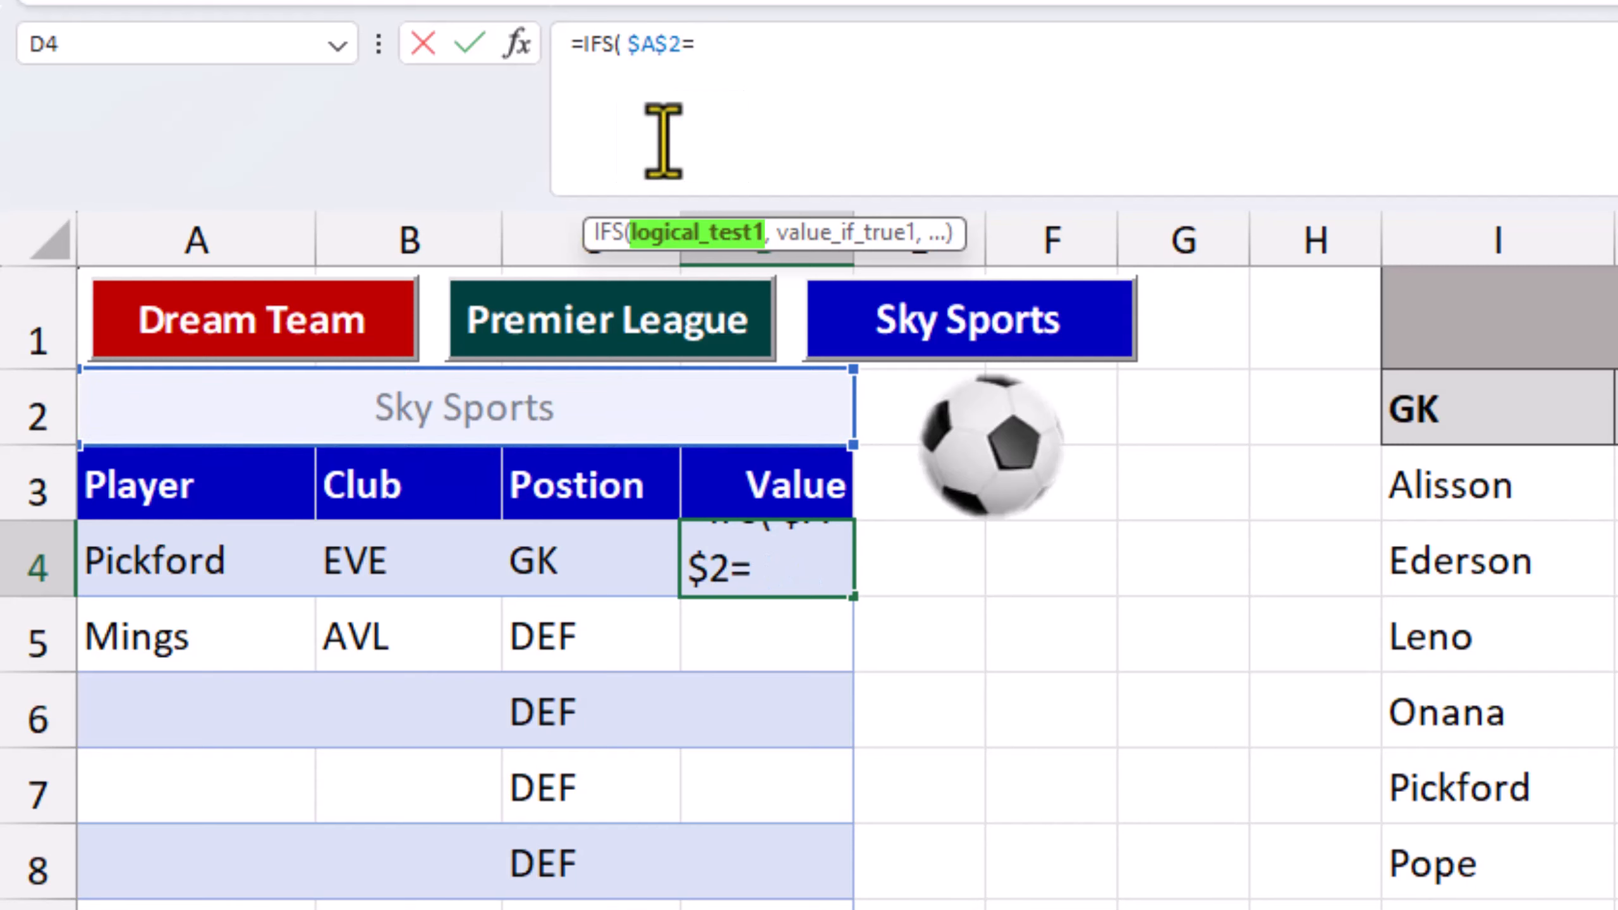
pyautogui.write('"Dream Team"')
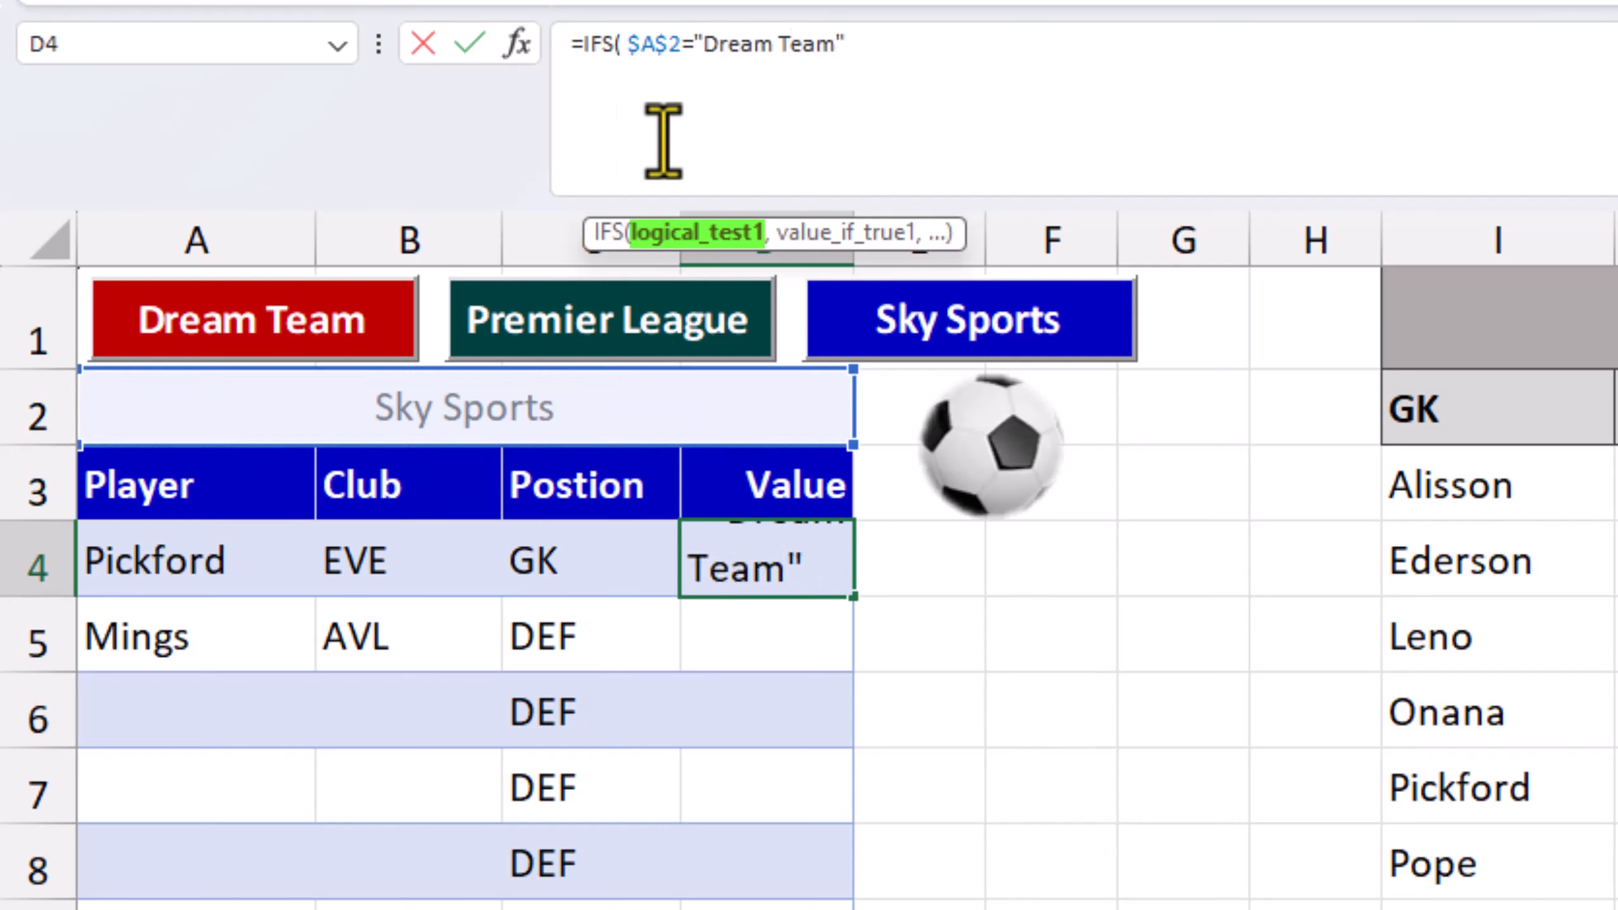
pyautogui.write(',')
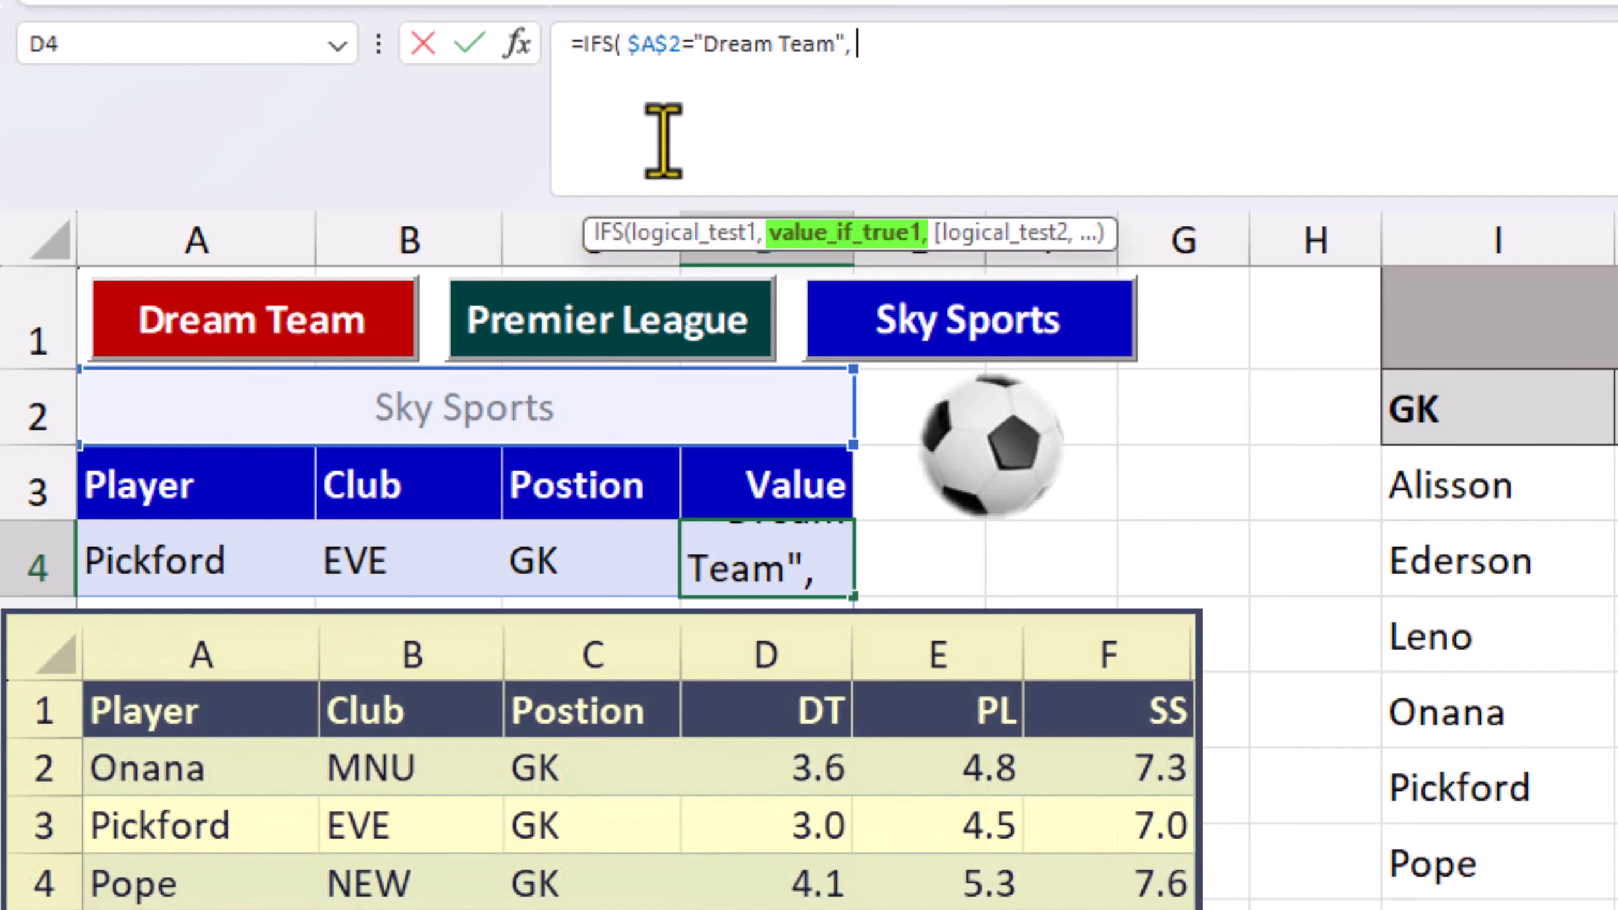
pyautogui.write('xl')
pyautogui.press('Tab')
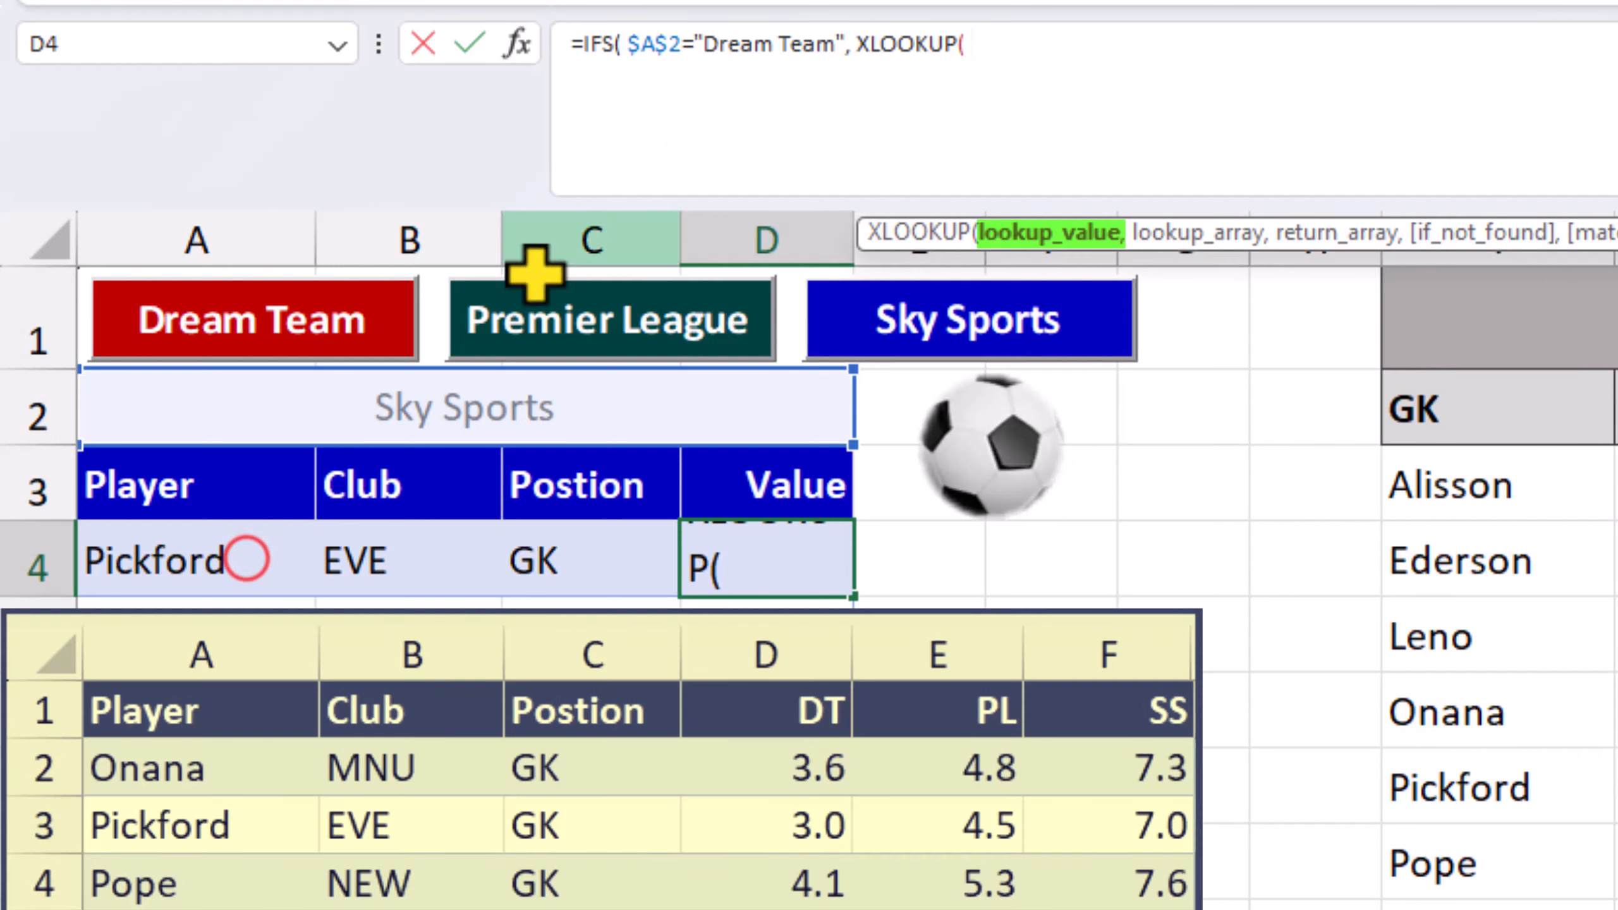
pyautogui.click(244, 556)
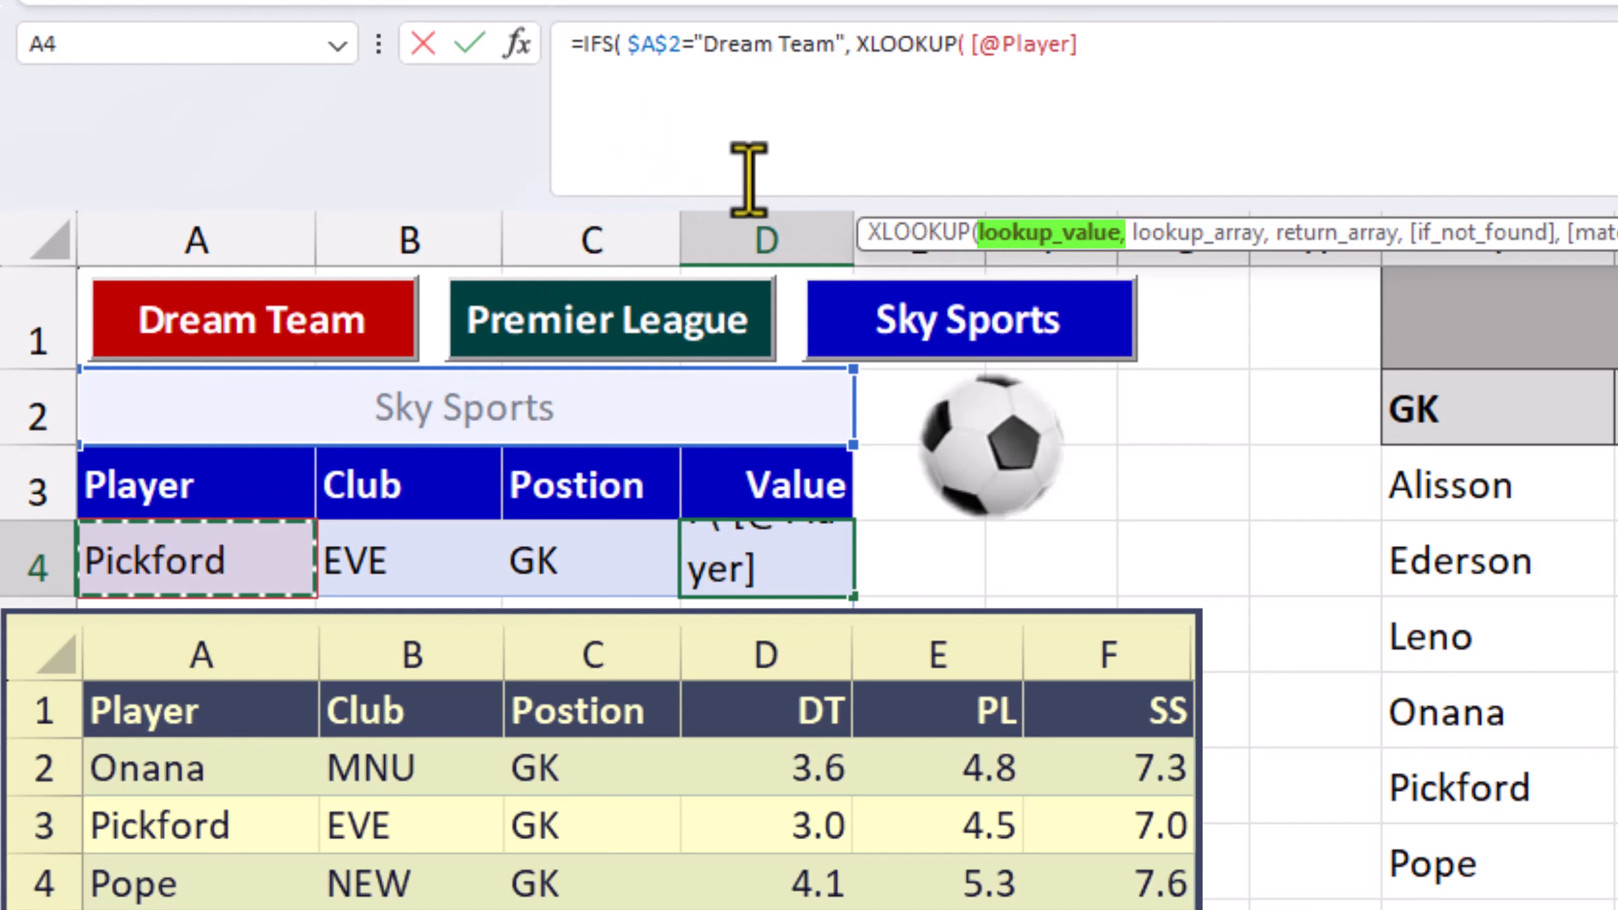
pyautogui.write(',')
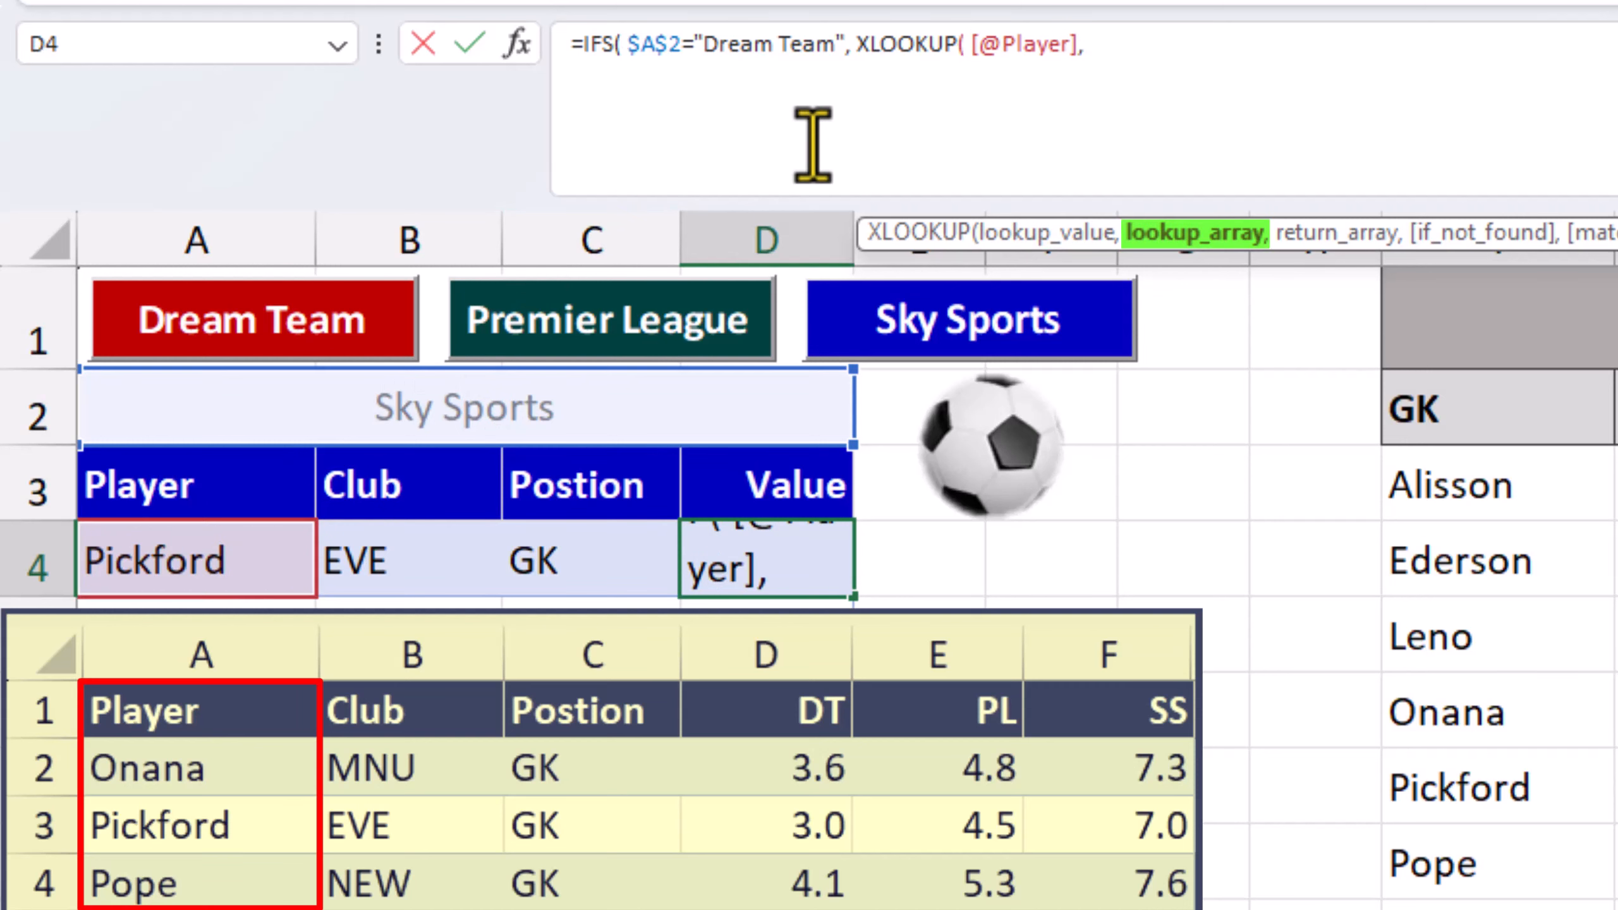
# Set the lookup array of the XLOOKUP in D4 to Tbl_Players[Player].
pyautogui.write(' tbl')
pyautogui.press('Tab')
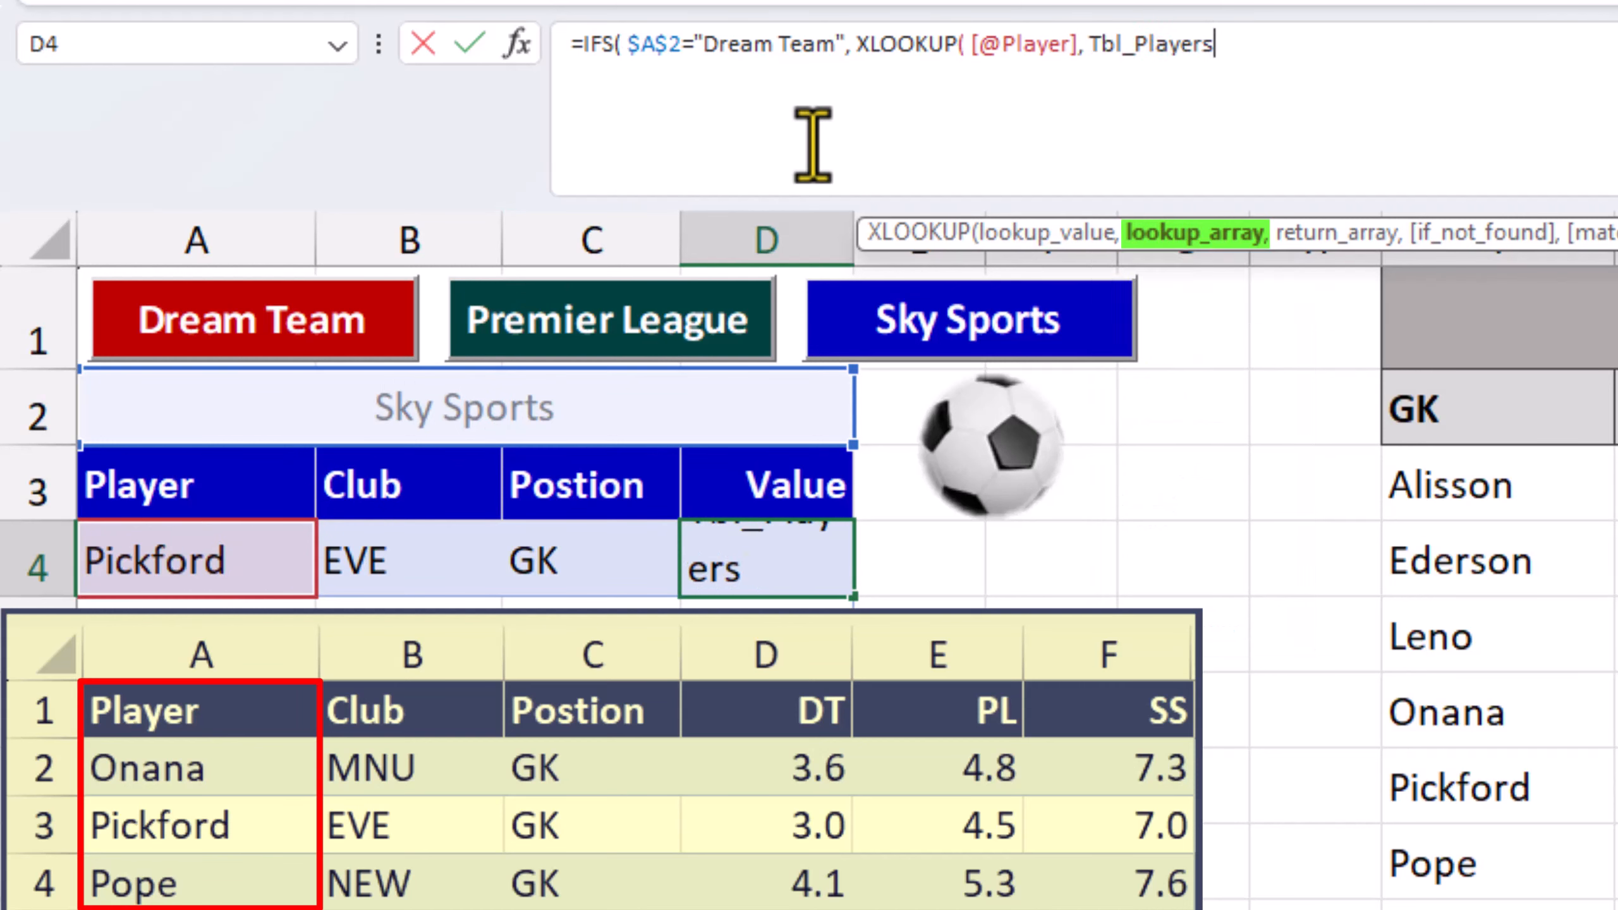
pyautogui.write('[')
pyautogui.press('Down')
pyautogui.press('Tab')
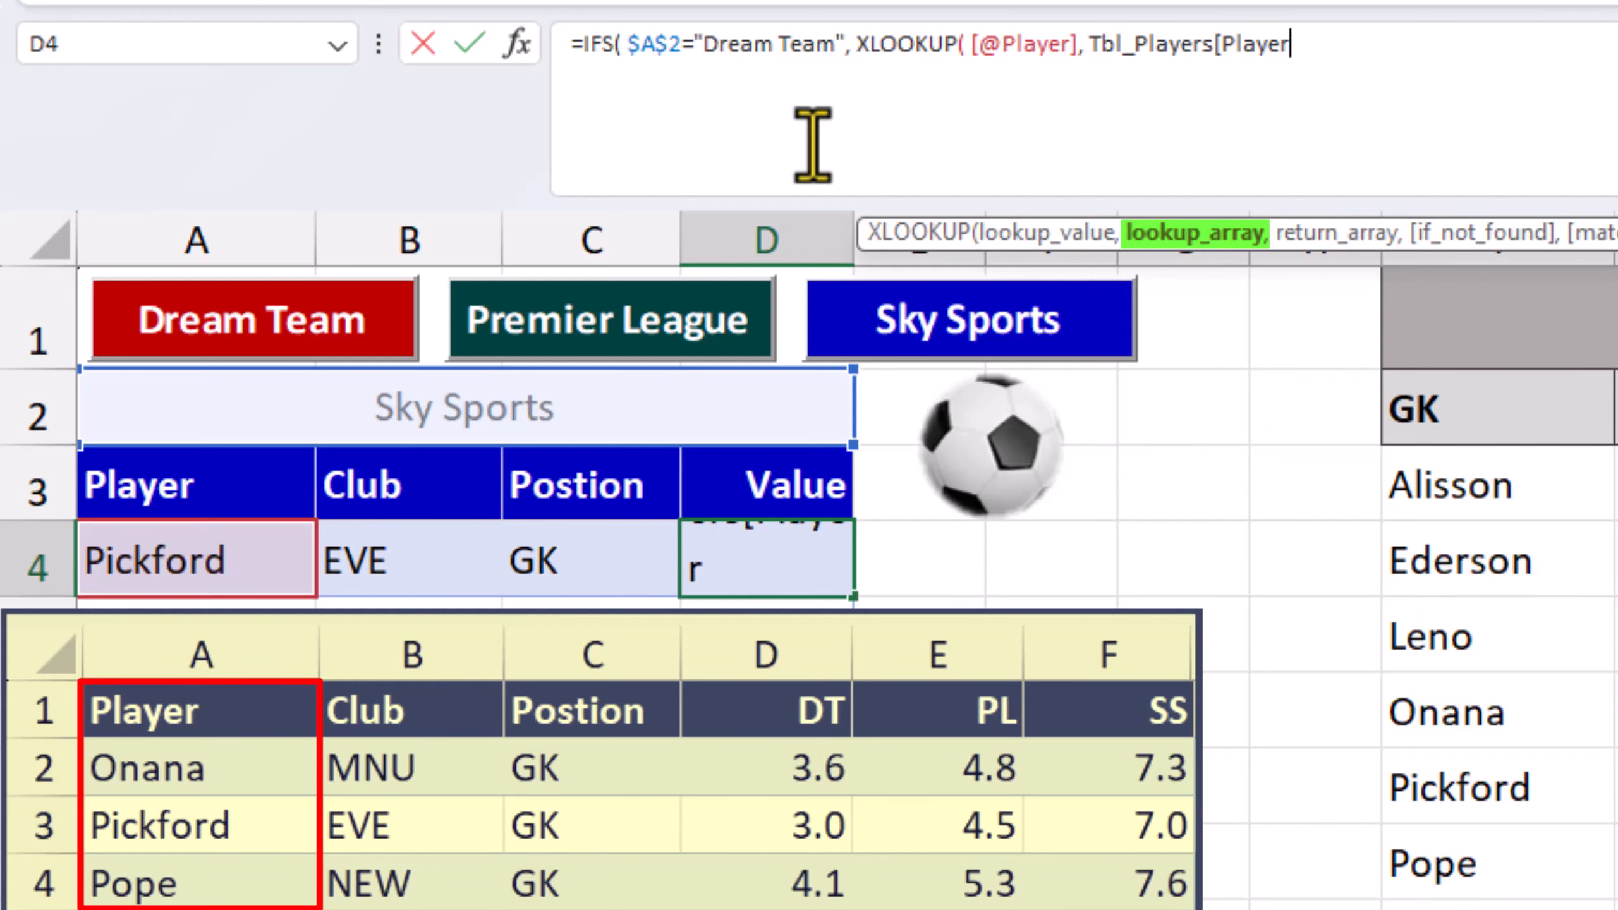
pyautogui.write('],')
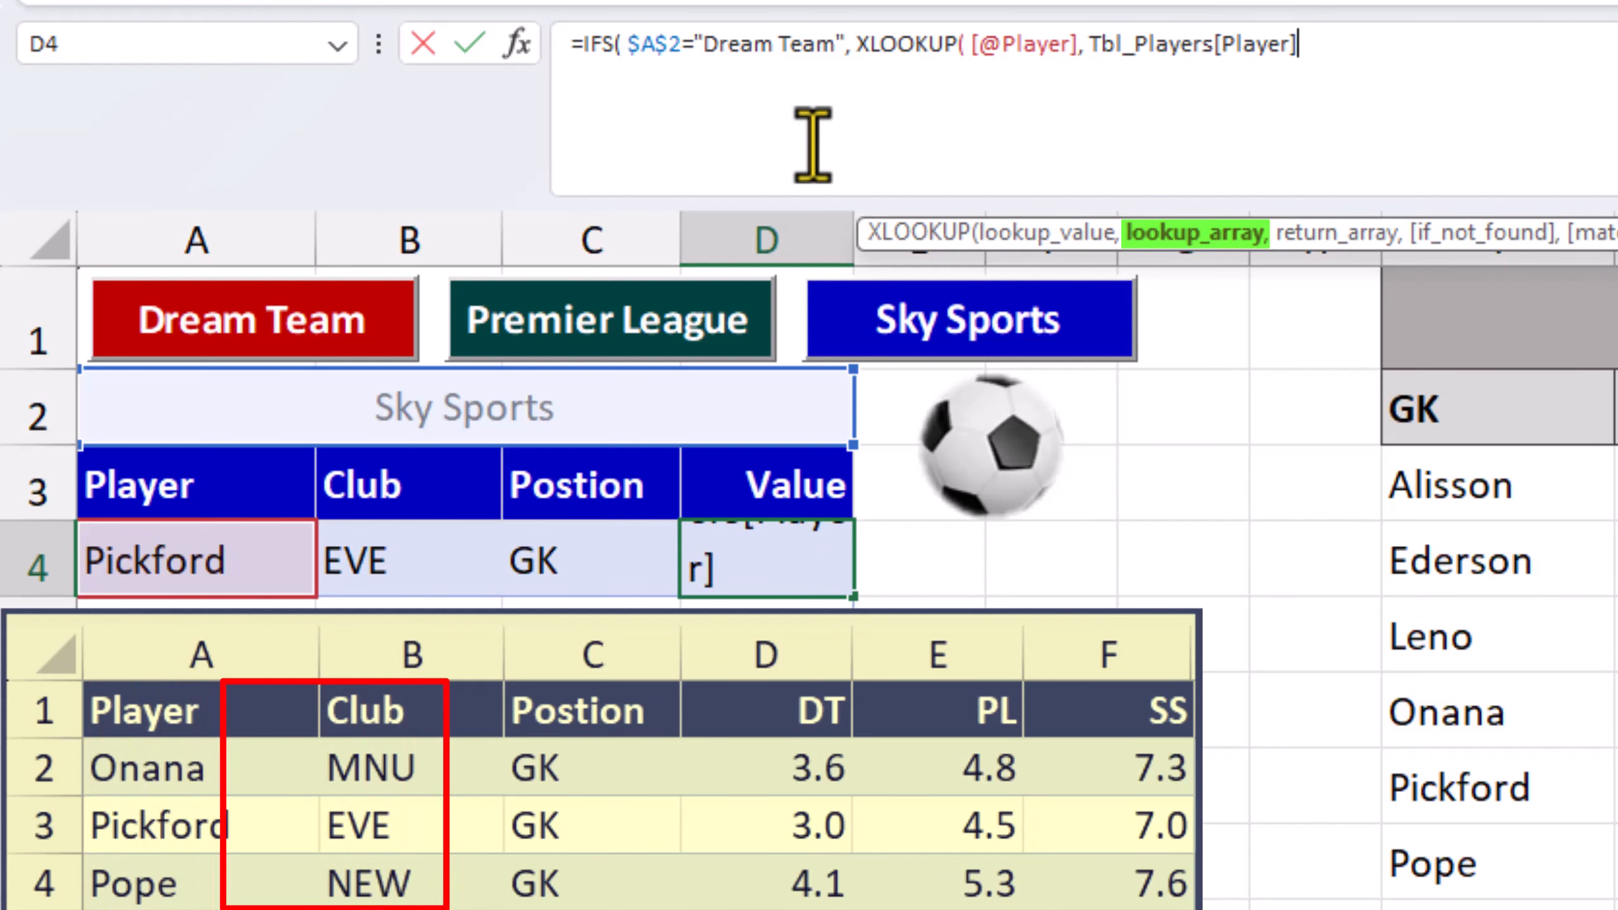
# Set the XLOOKUP's return array to Tbl_Players[DT] and close the function, ready for the second logical test.
pyautogui.write(' tbl')
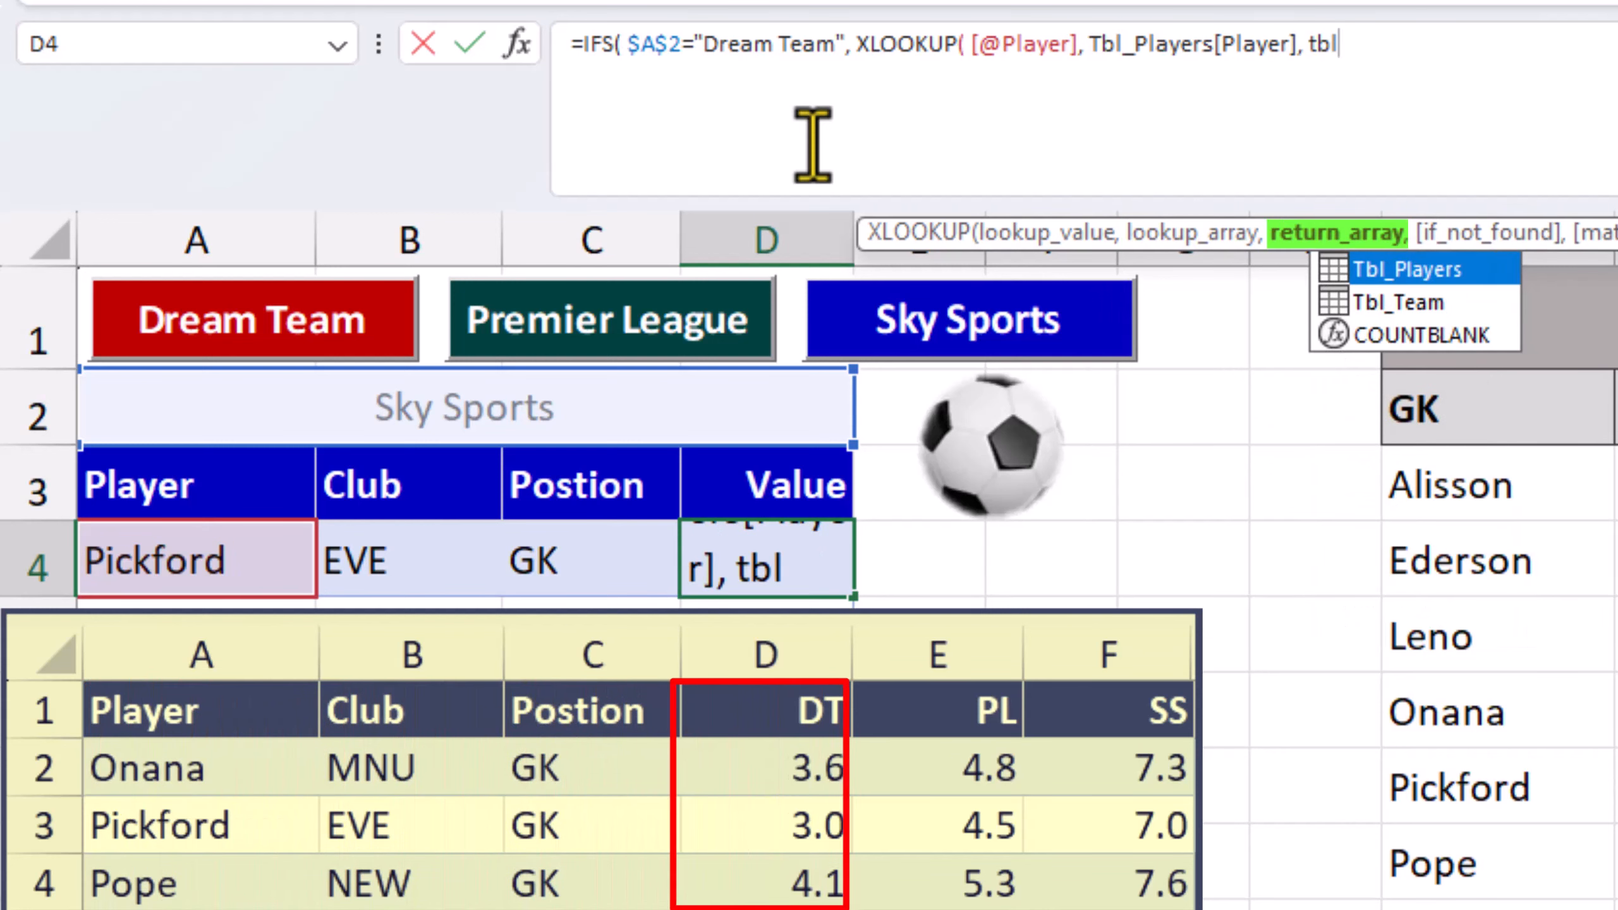
pyautogui.press('Tab')
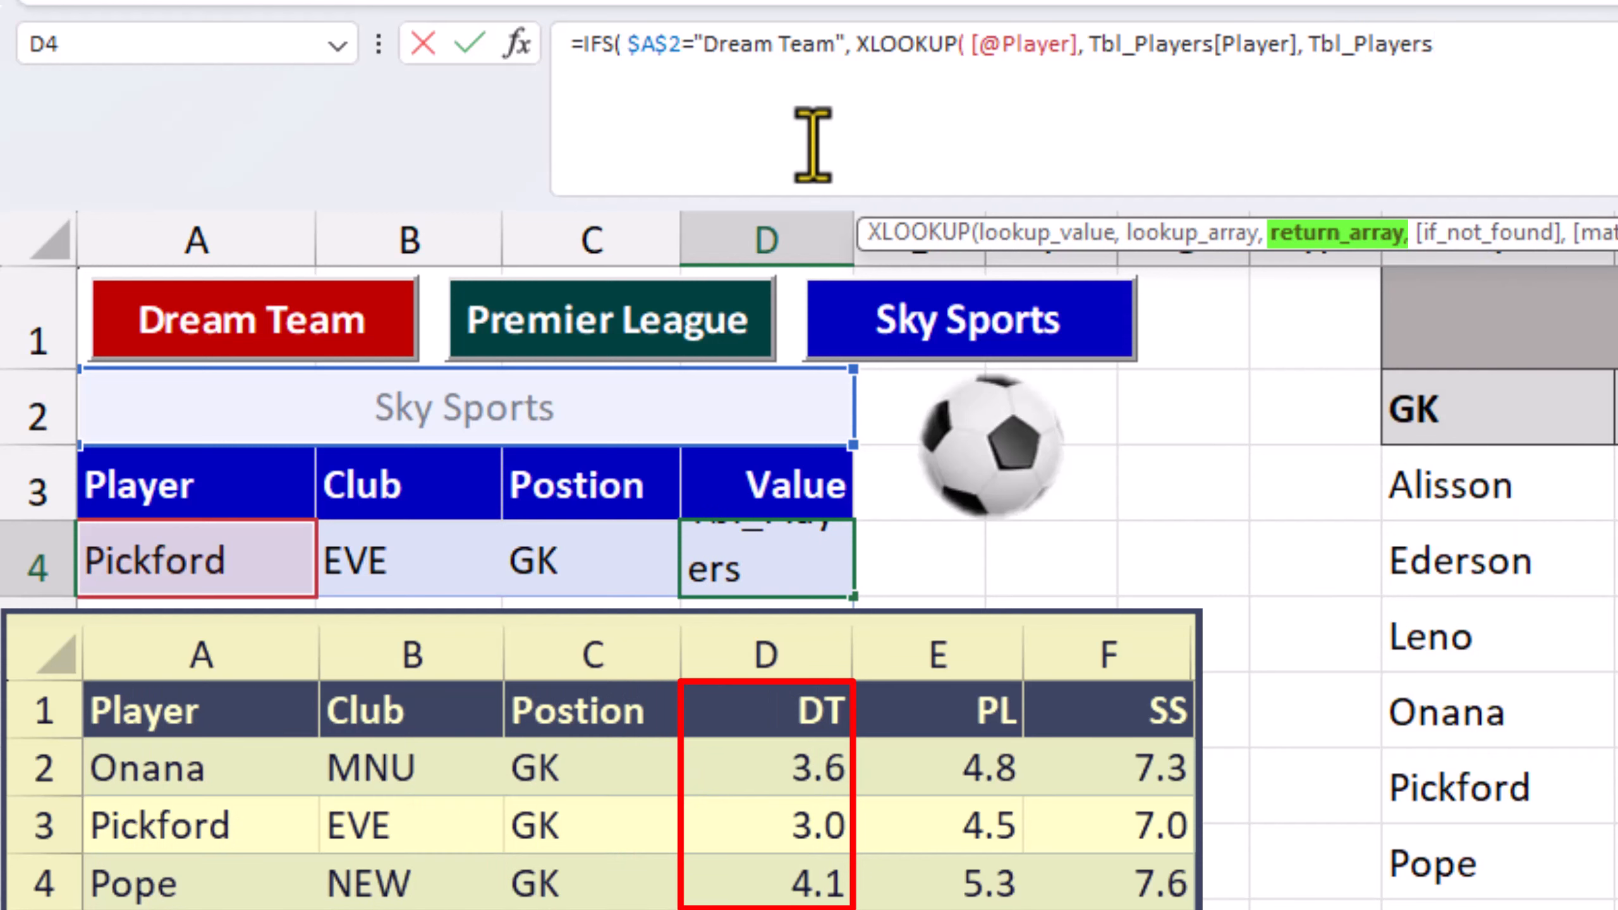
pyautogui.write('[')
pyautogui.press('Down')
pyautogui.press('Down')
pyautogui.press('Down')
pyautogui.press('Down')
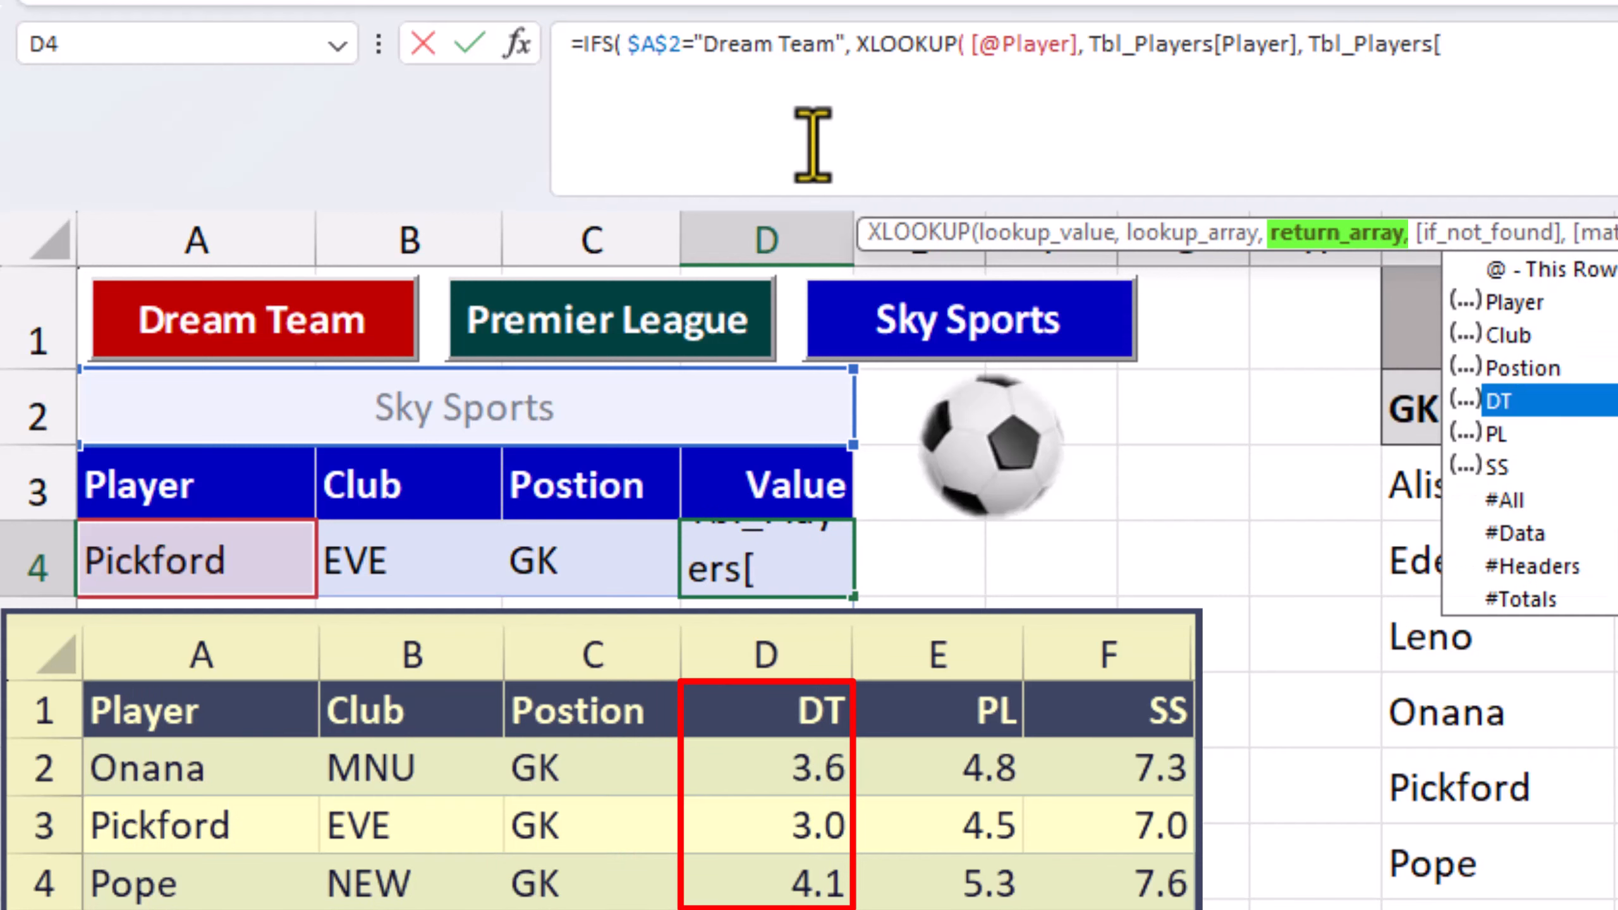
pyautogui.press('Tab')
pyautogui.write(']')
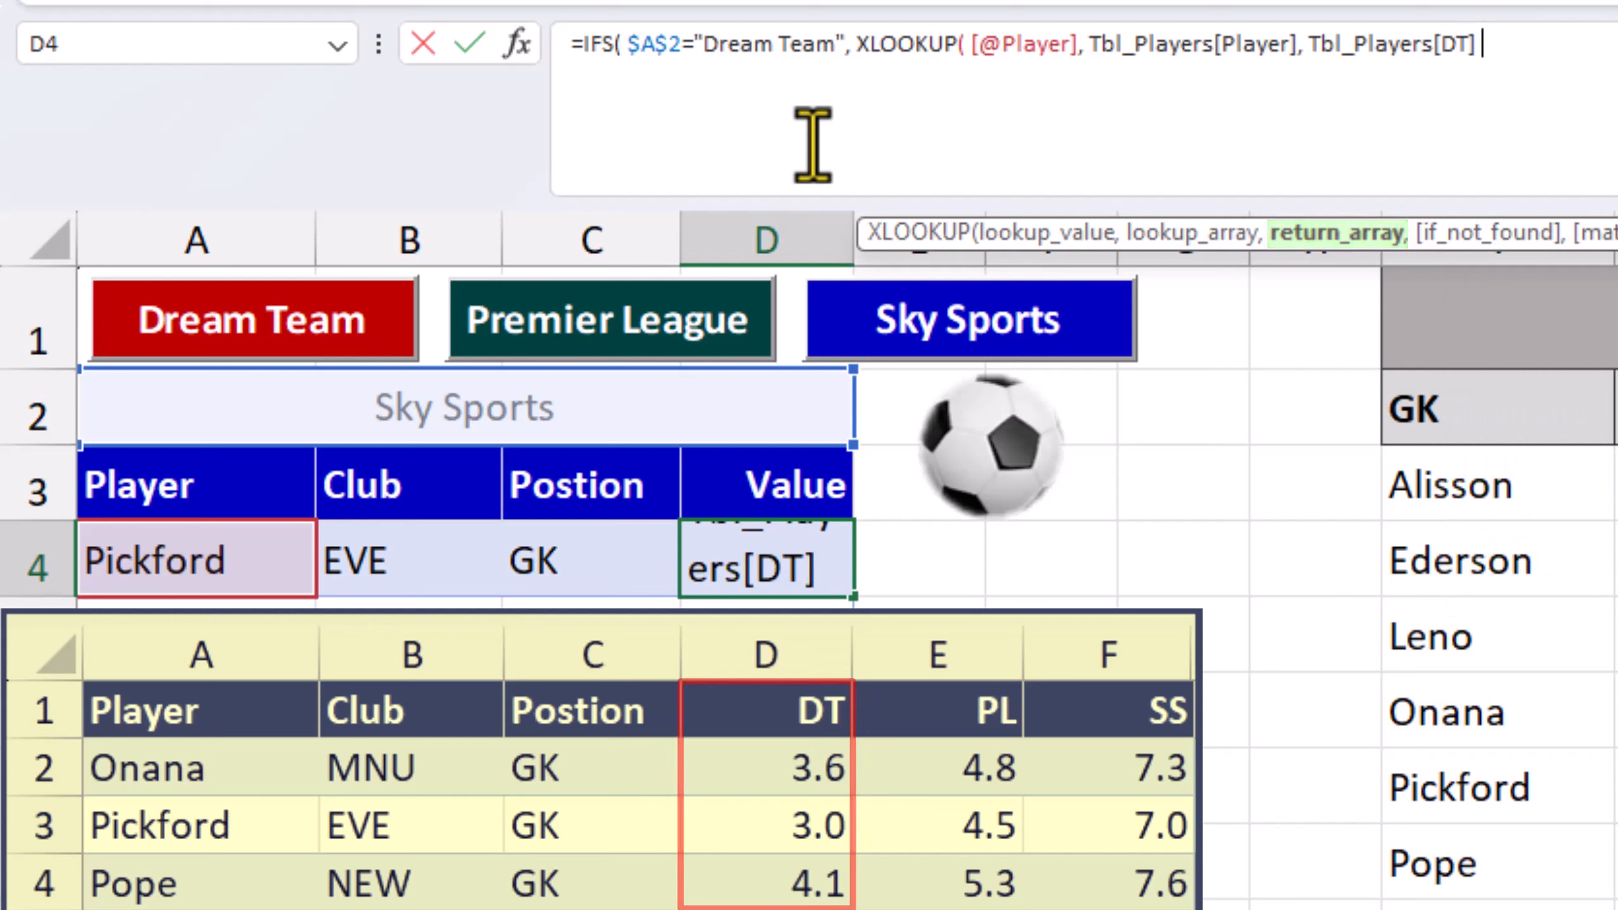
pyautogui.write(' ),')
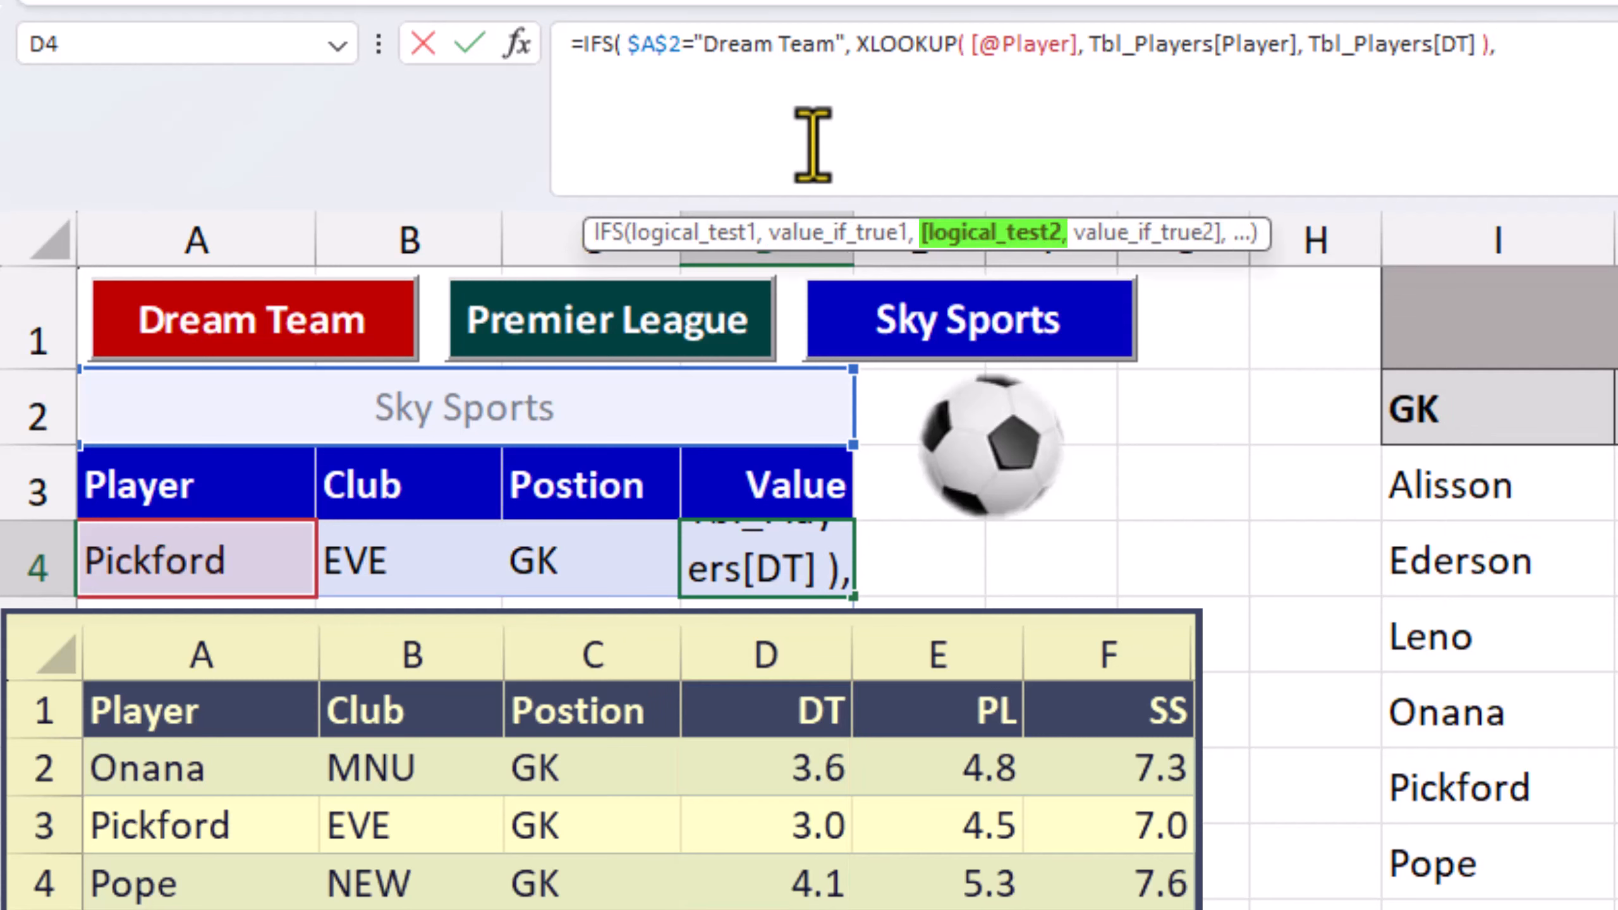
# Copy the Dream Team test with its XLOOKUP onto a new second line of the IFS formula.
pyautogui.hotkey('alt', 'Return')
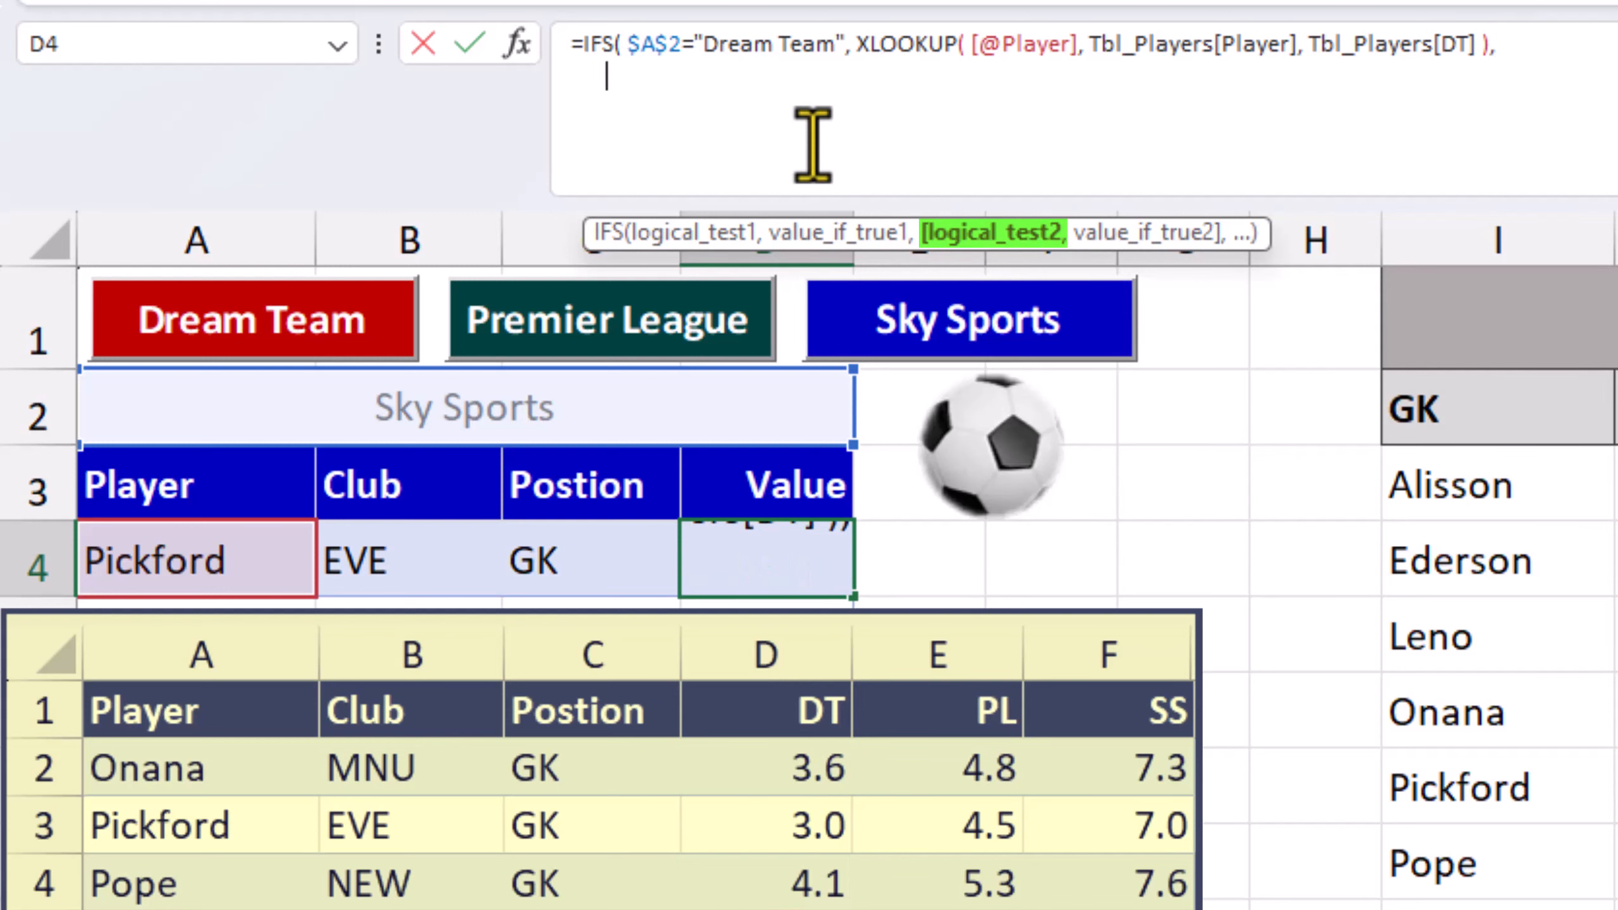
pyautogui.moveTo(627, 44); pyautogui.dragTo(1484, 39)
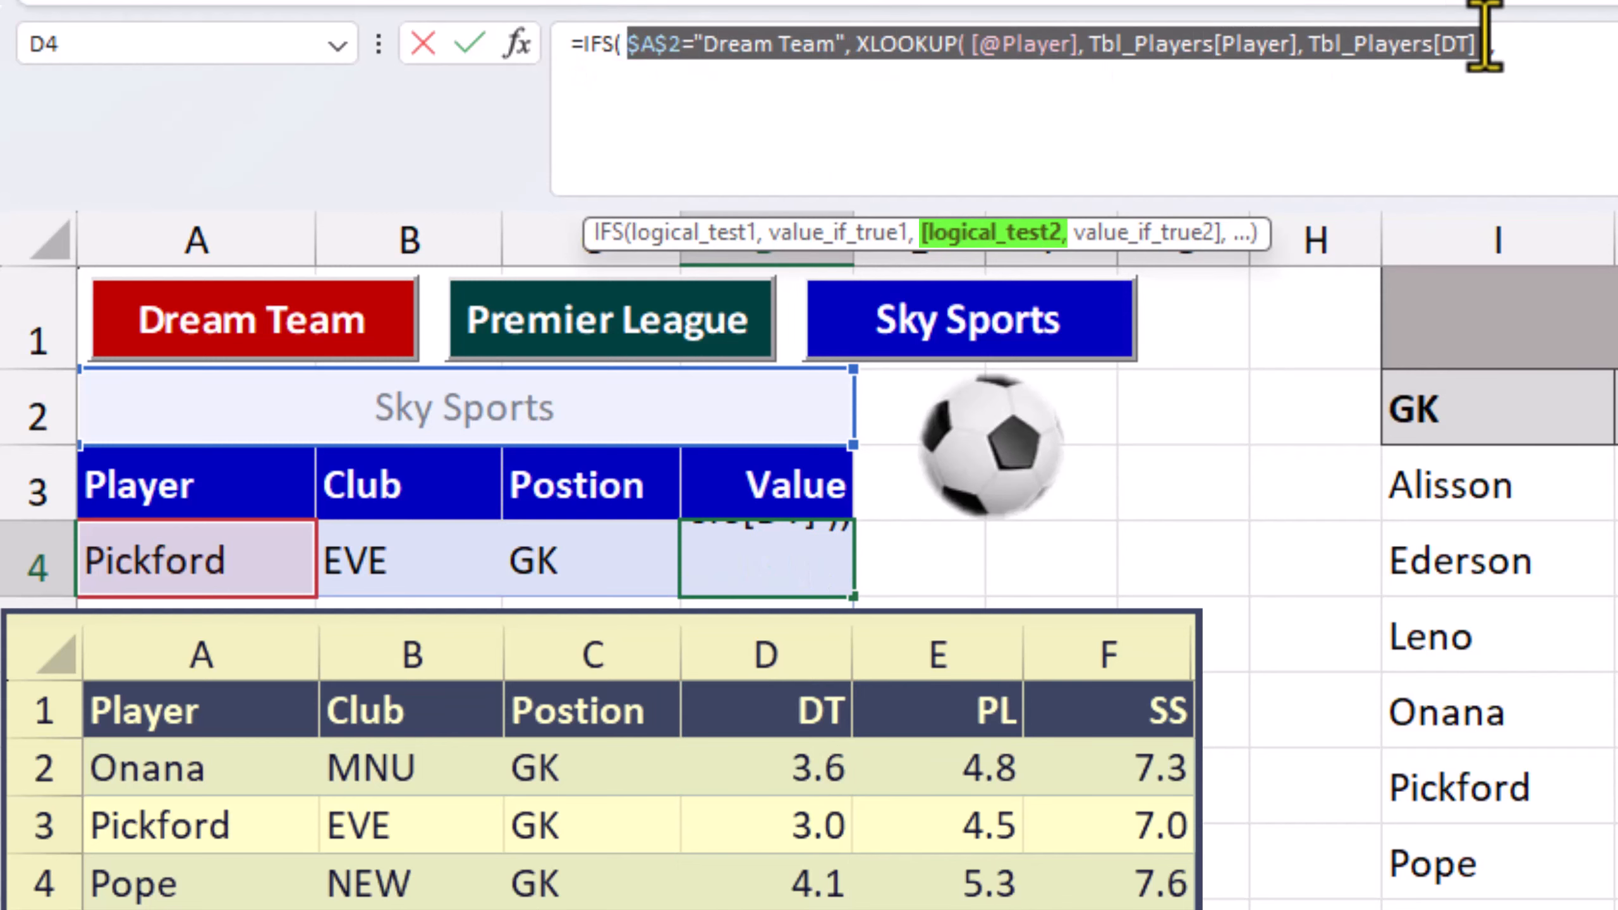
pyautogui.hotkey('shift', 'Right')
pyautogui.rightClick(1223, 51)
pyautogui.click(1281, 126)
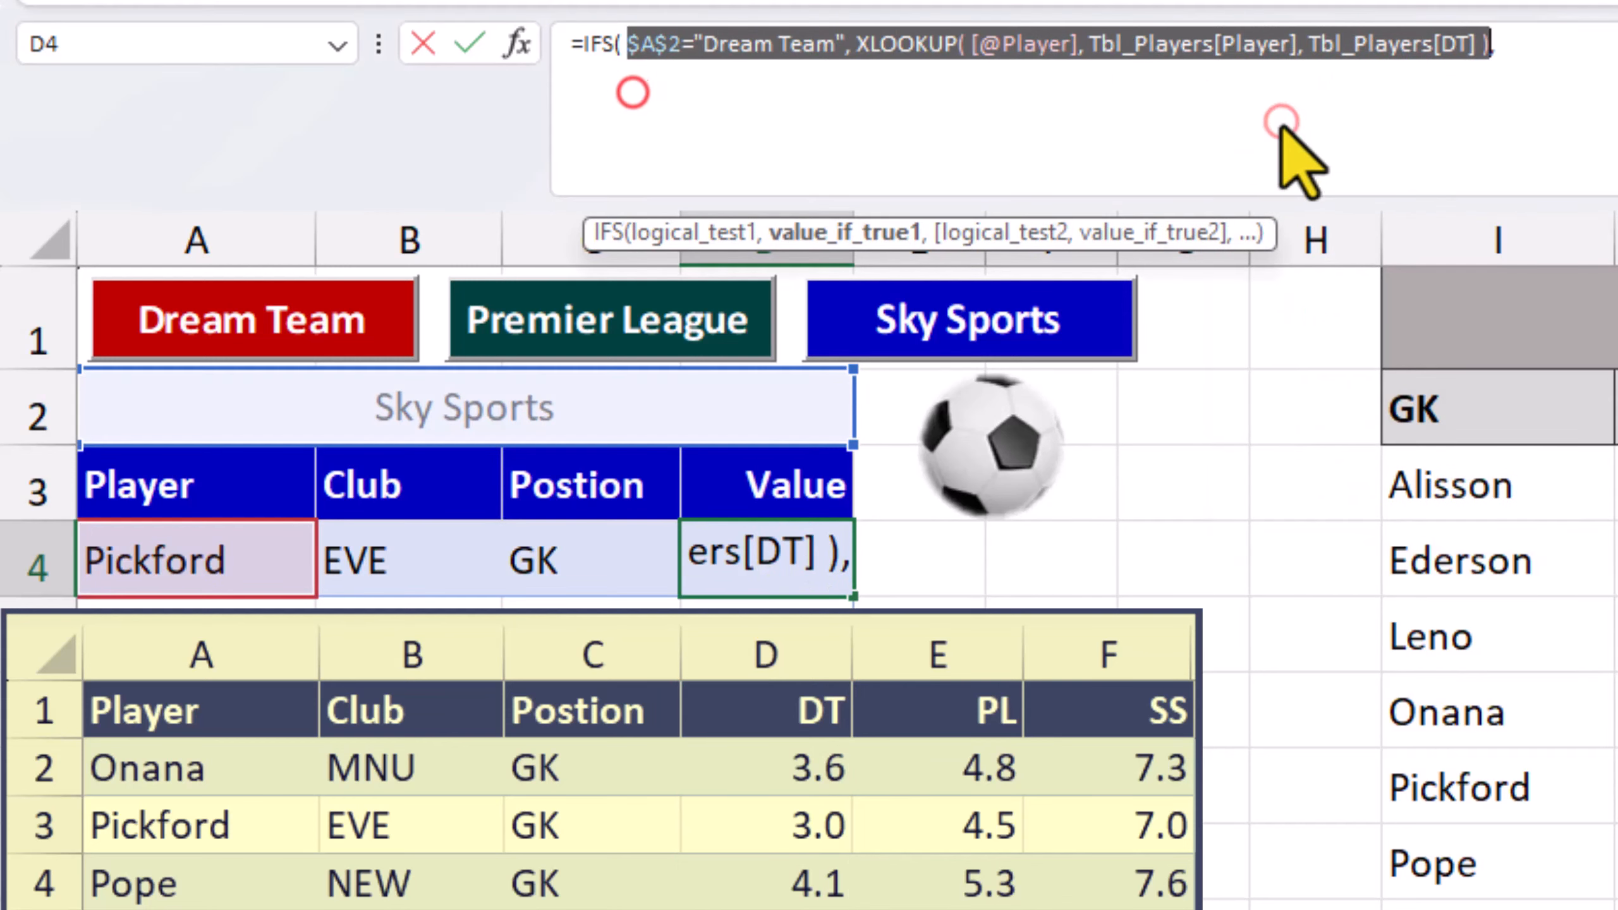
pyautogui.click(632, 99)
pyautogui.rightClick(632, 98)
pyautogui.click(733, 287)
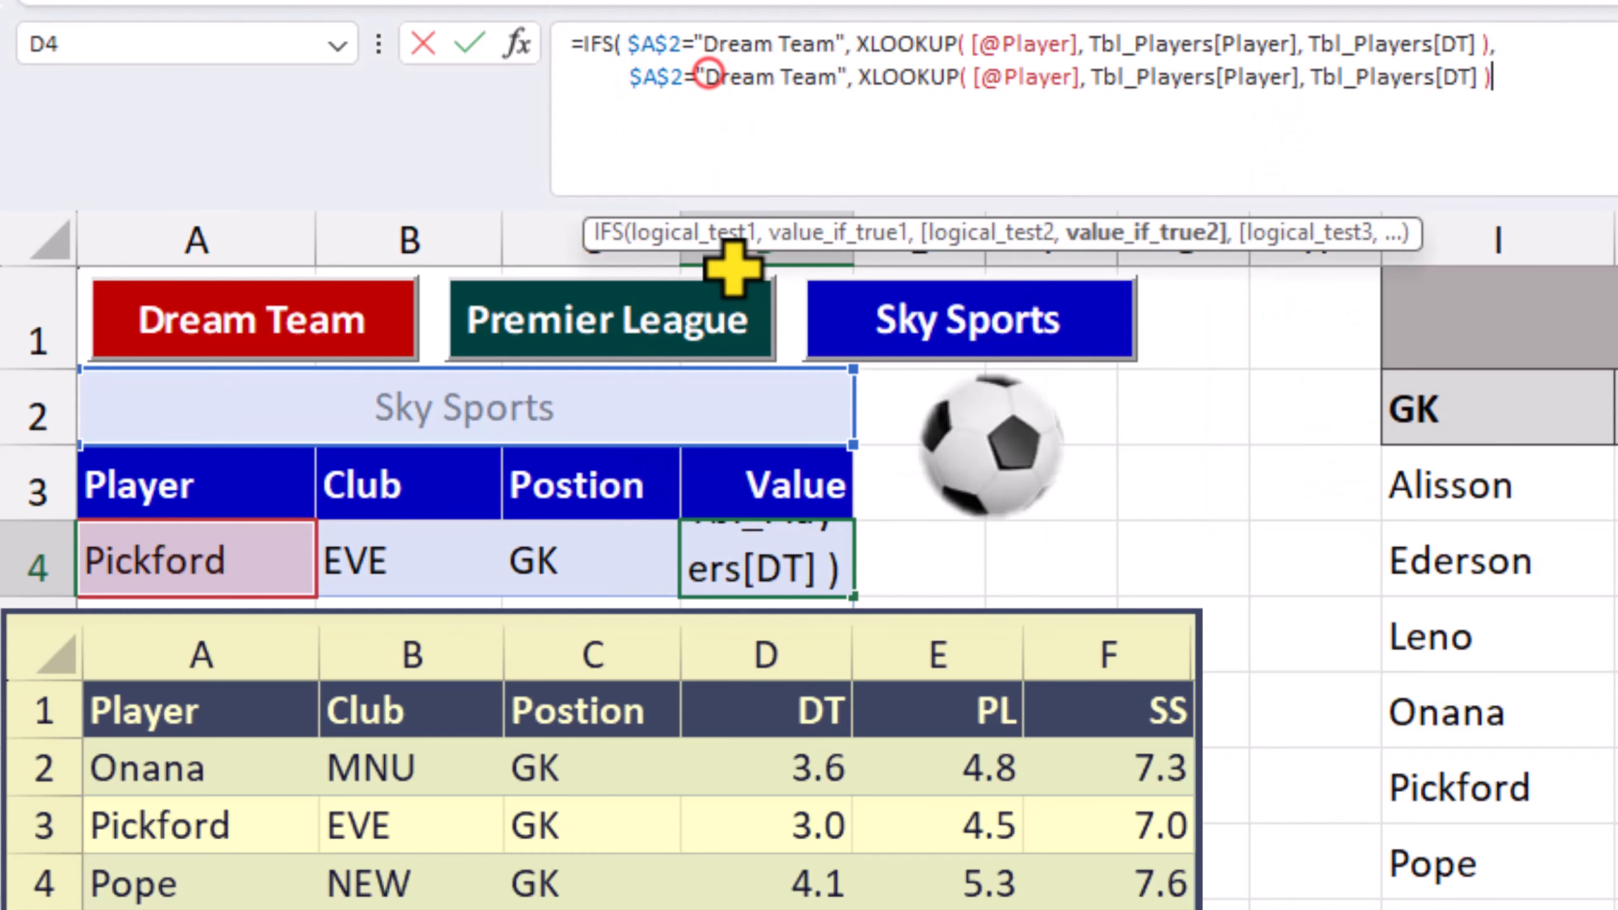
# Change the text compared in the second logical test to "Premier League".
pyautogui.moveTo(705, 76); pyautogui.dragTo(801, 77)
pyautogui.write('Premier Leagu')
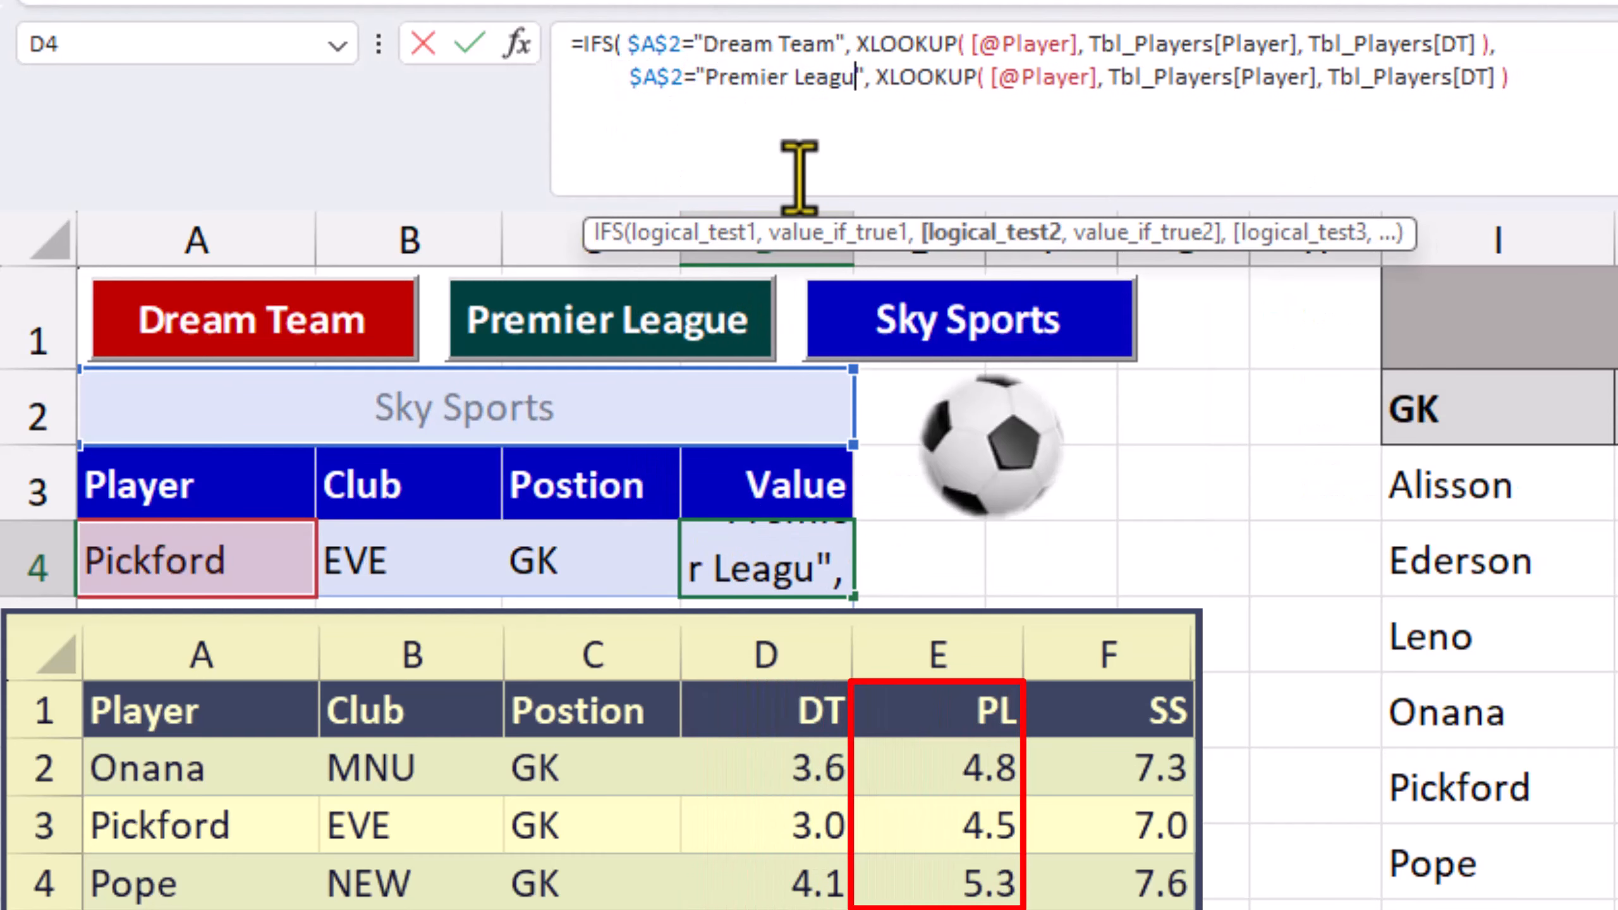
pyautogui.write('e')
# Set the return array of the Premier League XLOOKUP to Tbl_Players[PL].
pyautogui.moveTo(1465, 78); pyautogui.dragTo(1505, 78)
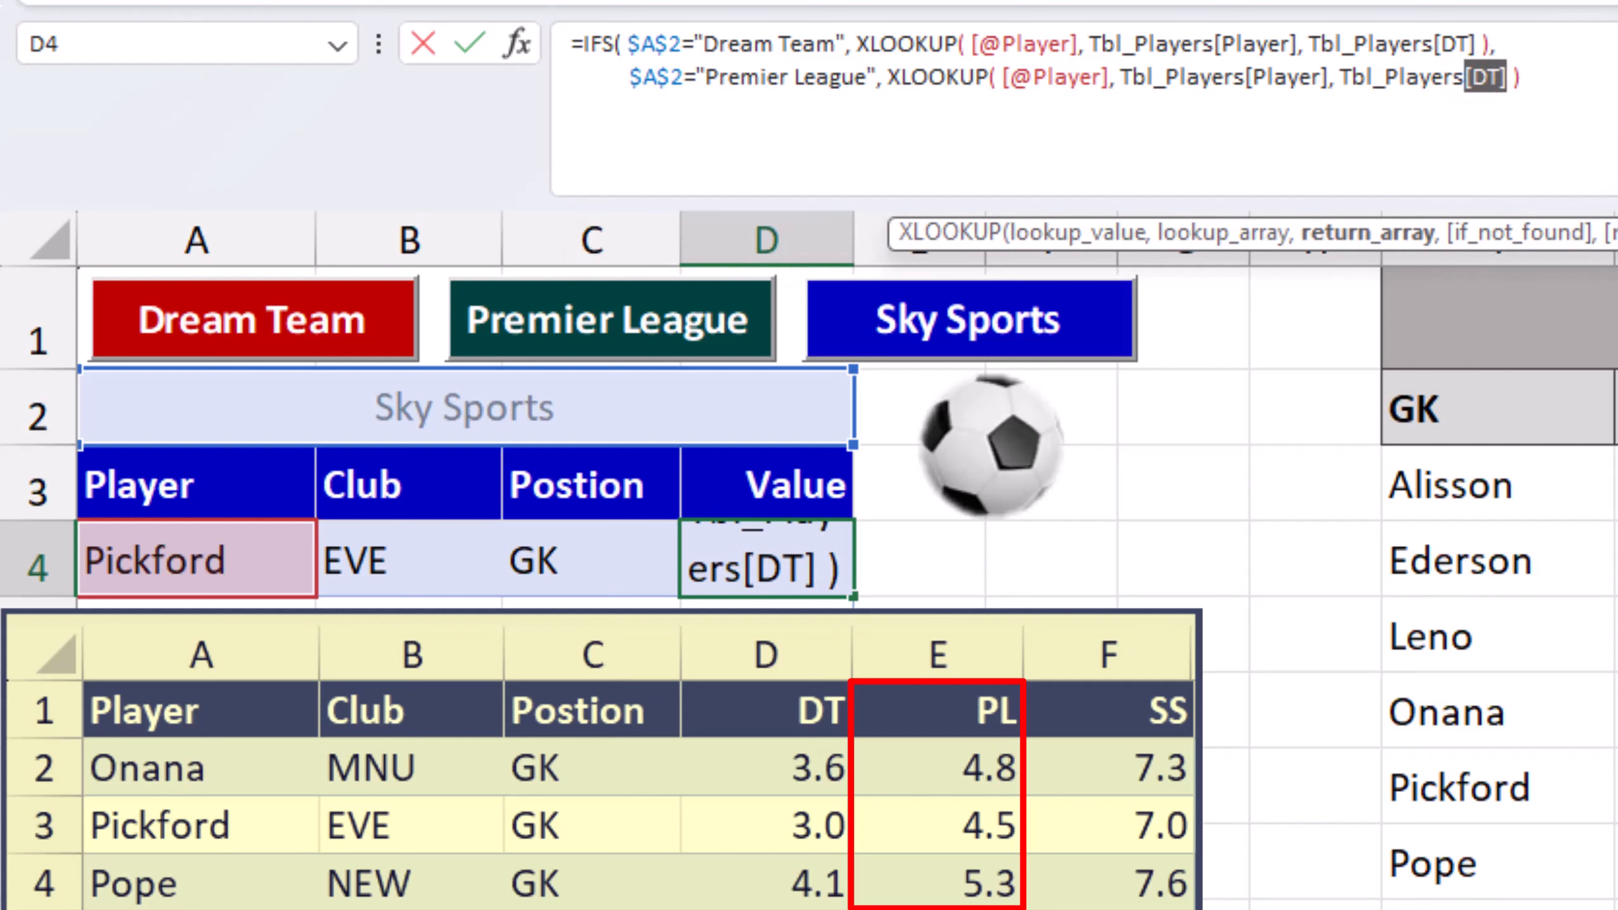
pyautogui.write('[')
pyautogui.press('Down')
pyautogui.press('Down')
pyautogui.press('Down')
pyautogui.press('Down')
pyautogui.press('Down')
pyautogui.press('Tab')
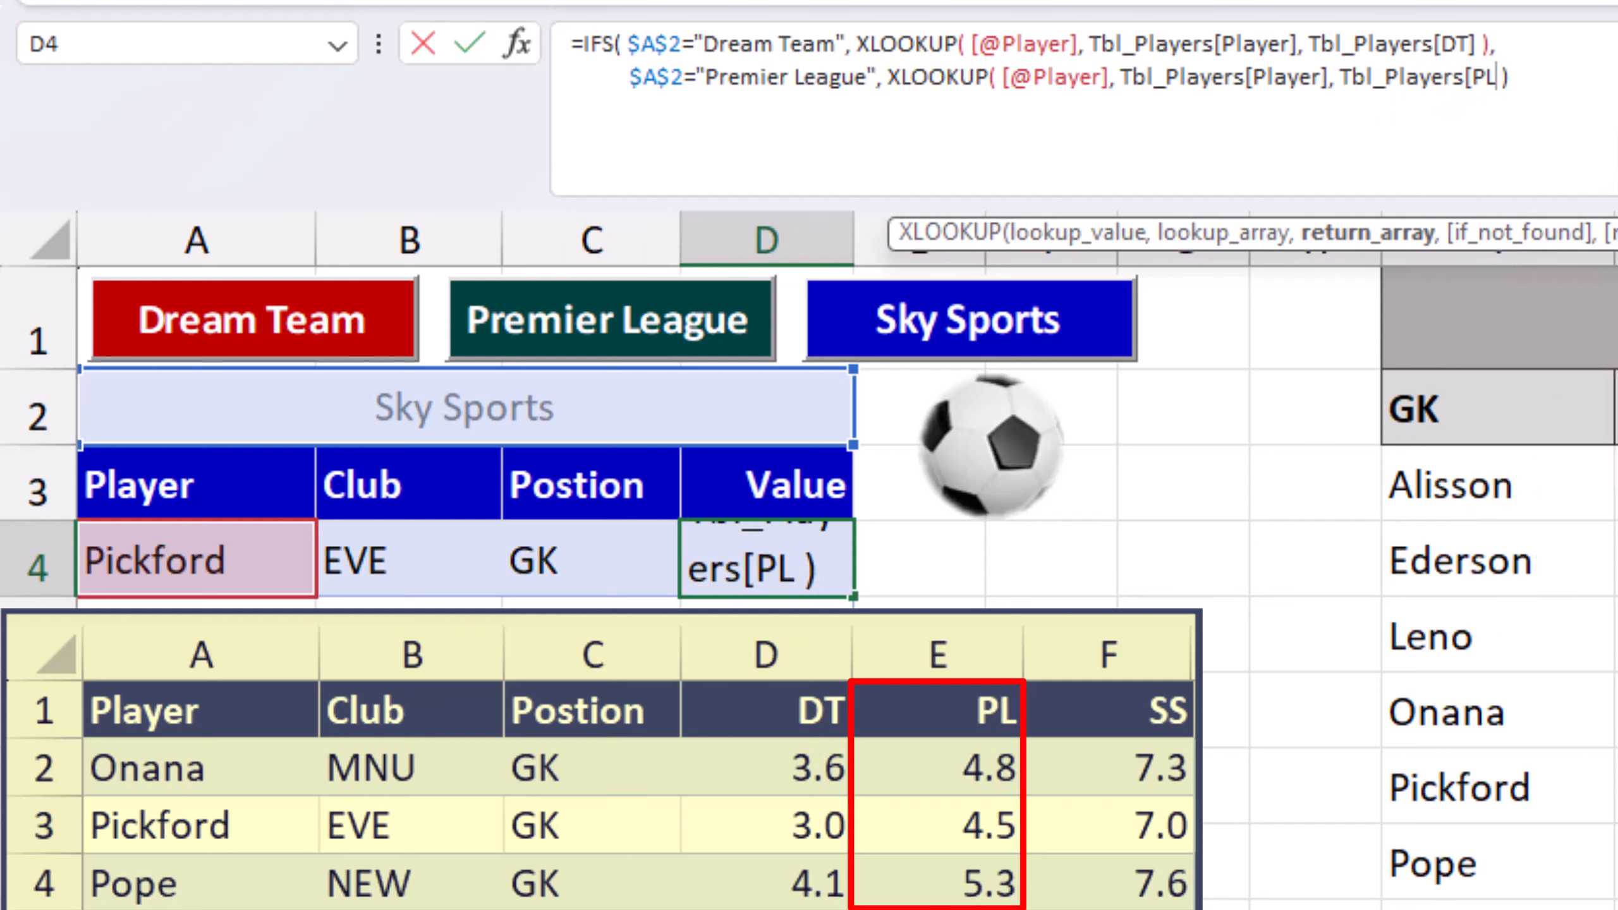
pyautogui.write(']')
pyautogui.press('End')
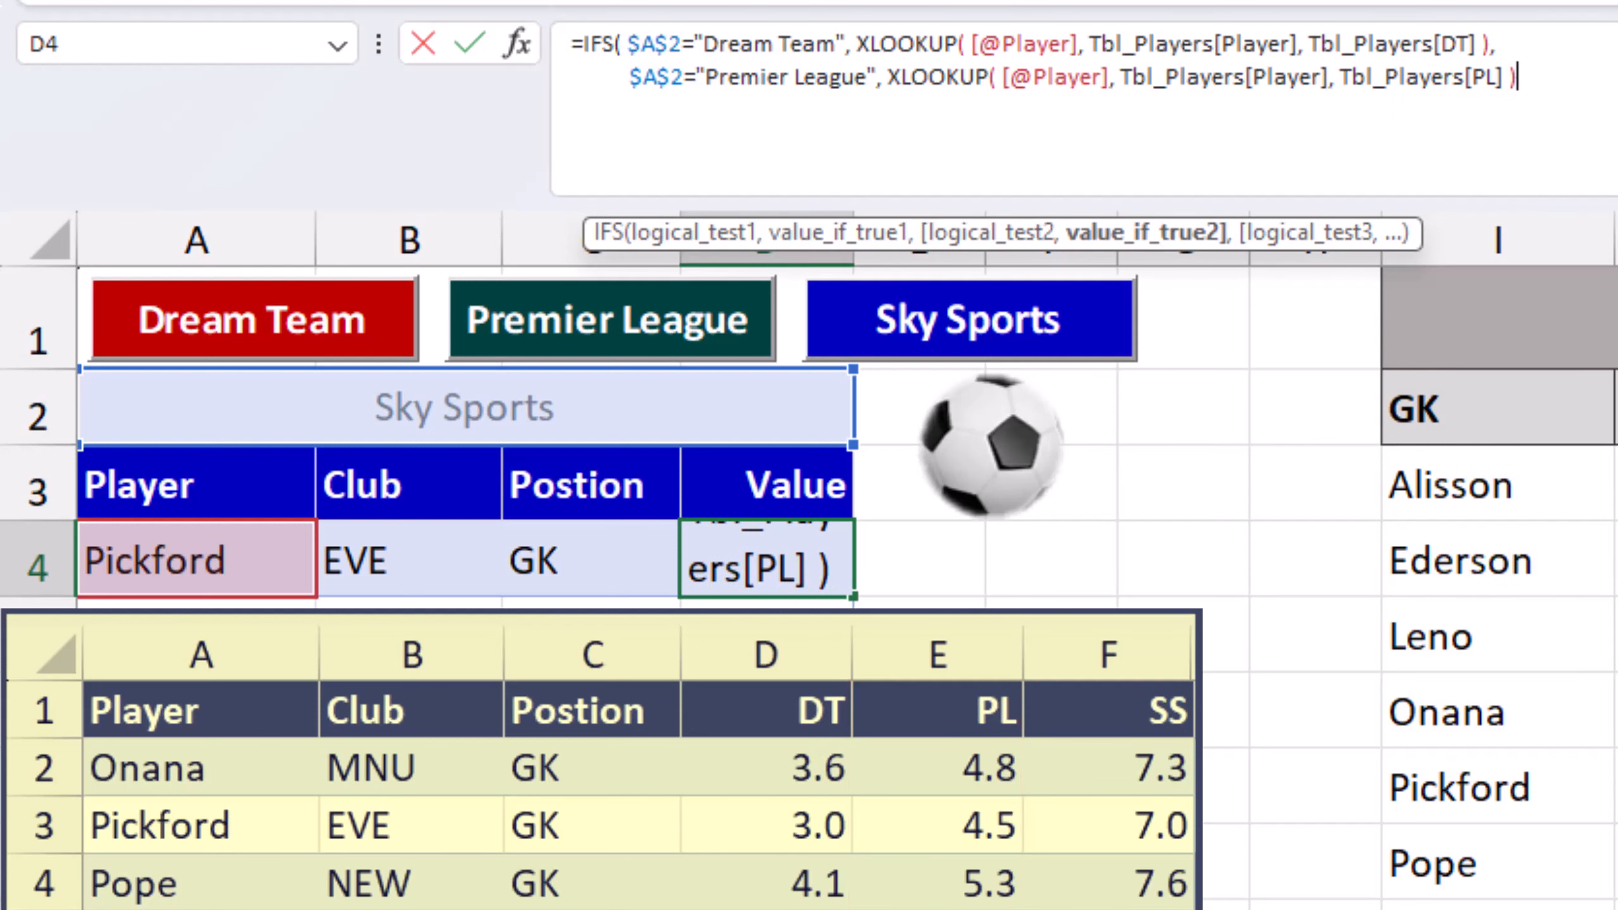
# Paste the copied test and XLOOKUP onto a third line of the formula and change its compared text to "Sky Sports".
pyautogui.write(',')
pyautogui.hotkey('alt', 'Return')
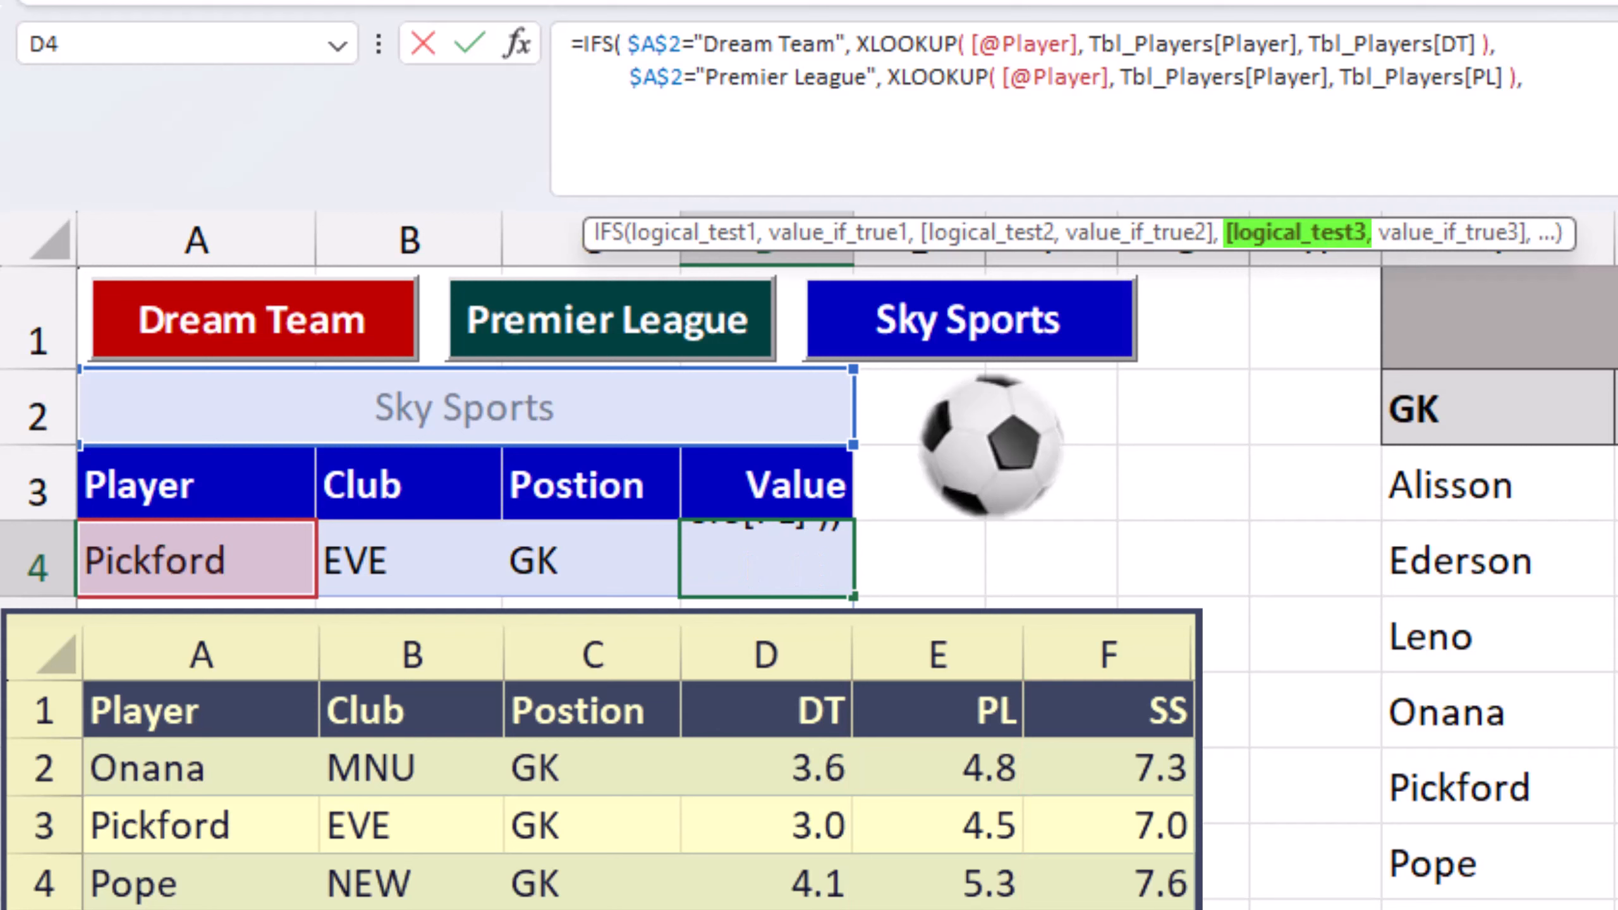
pyautogui.hotkey('ctrl', 'v')
pyautogui.moveTo(705, 109); pyautogui.dragTo(836, 109)
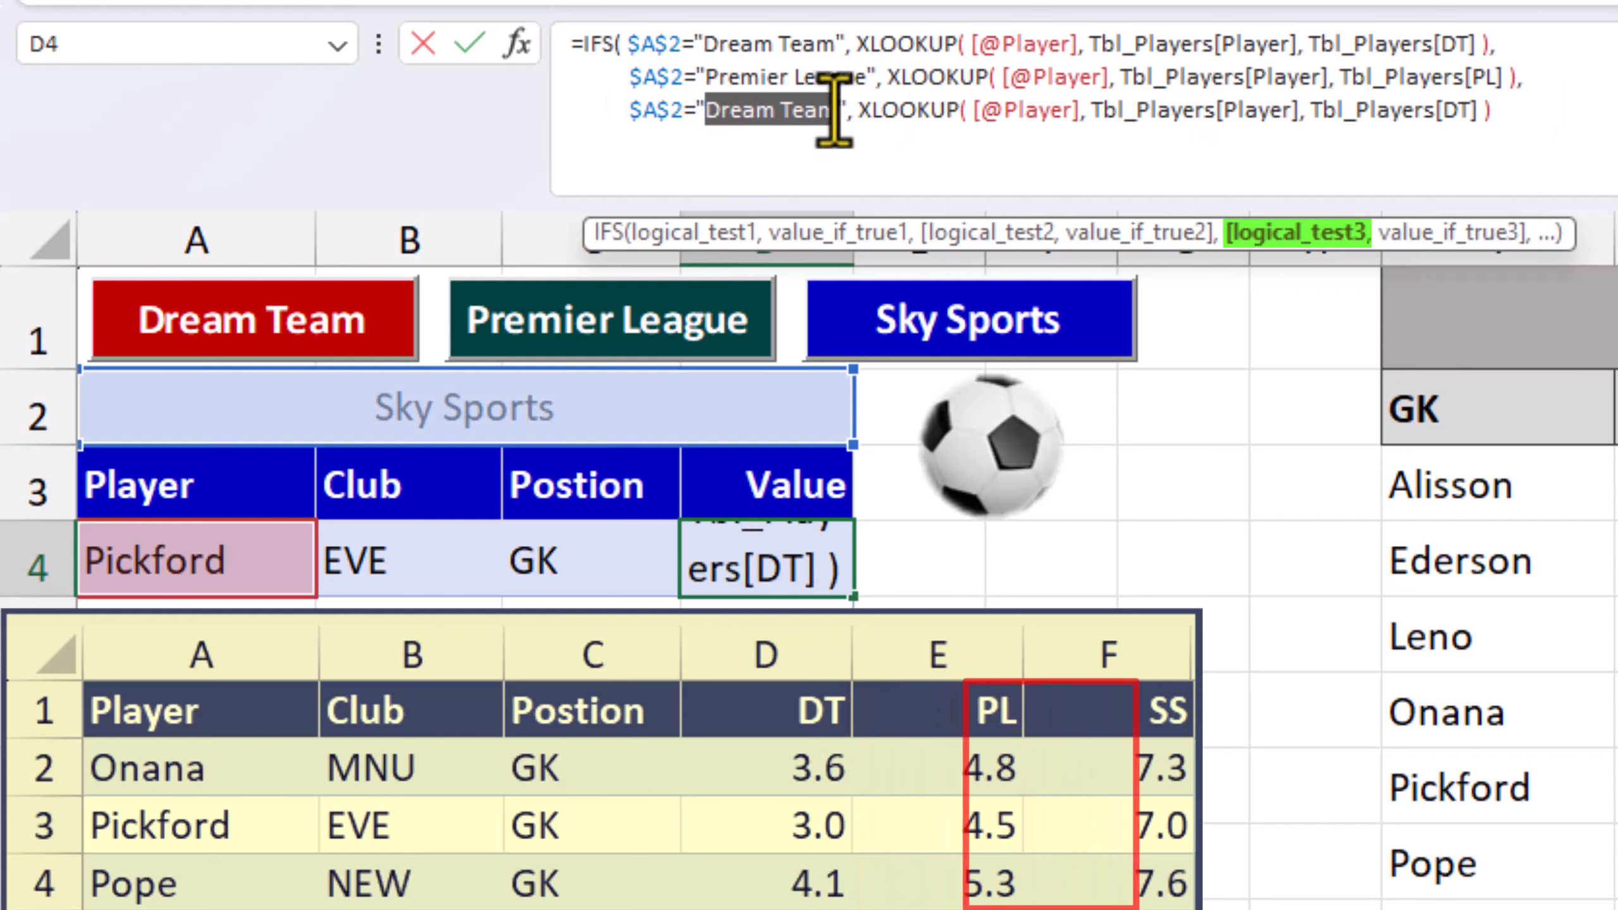
pyautogui.write('Sky Sports')
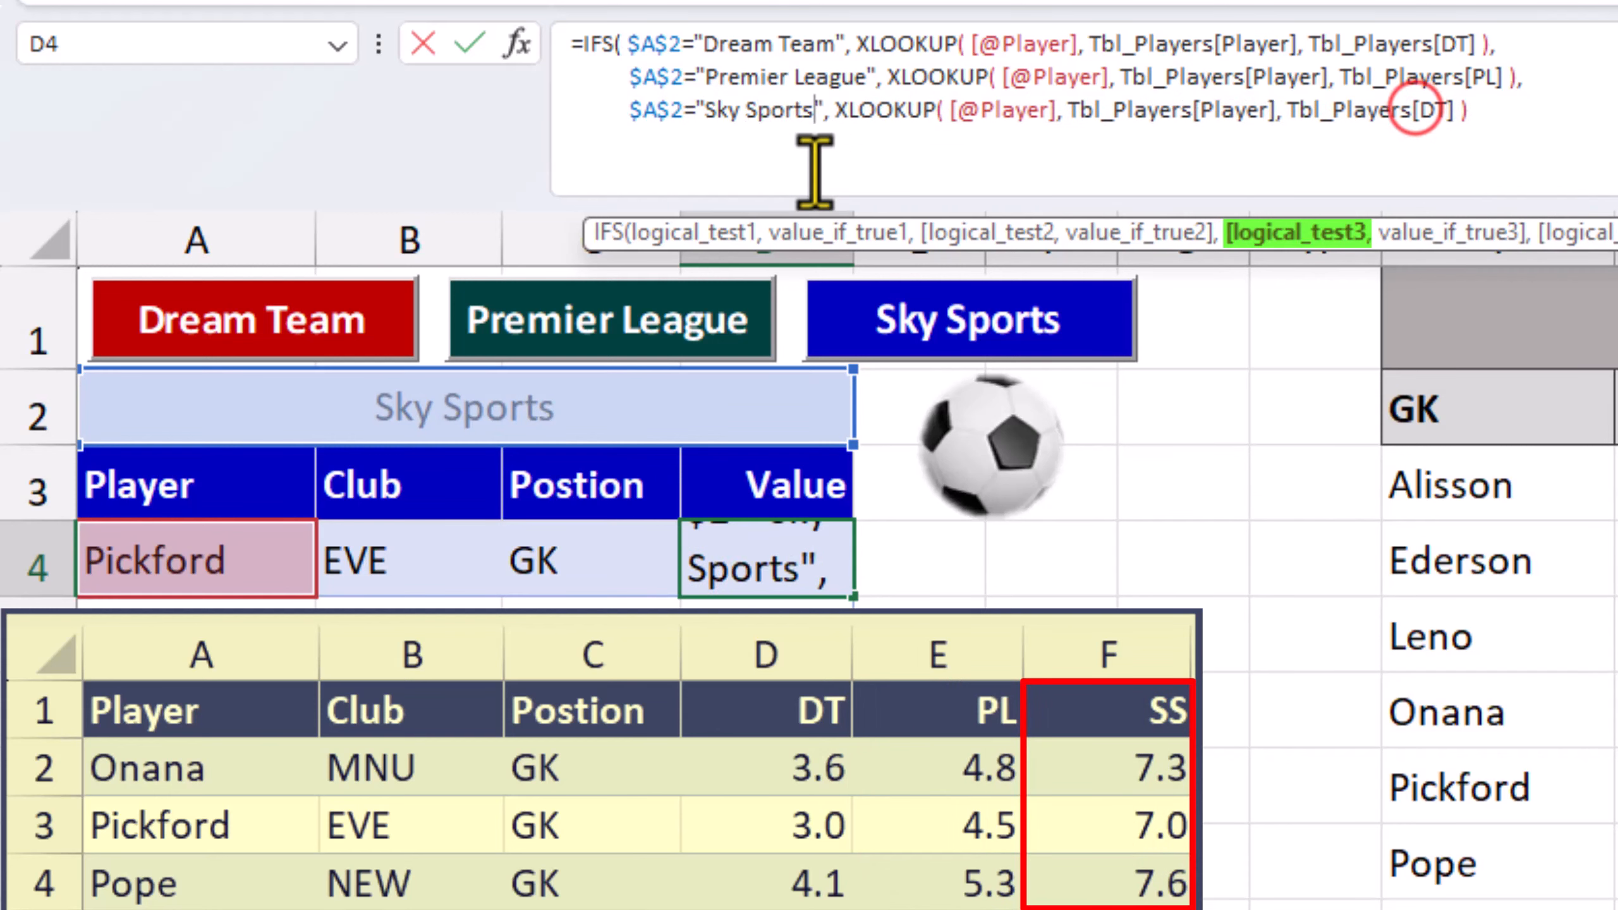
# Set the return array of the Sky Sports XLOOKUP to Tbl_Players[SS].
pyautogui.moveTo(1414, 112); pyautogui.dragTo(1455, 116)
pyautogui.write('[')
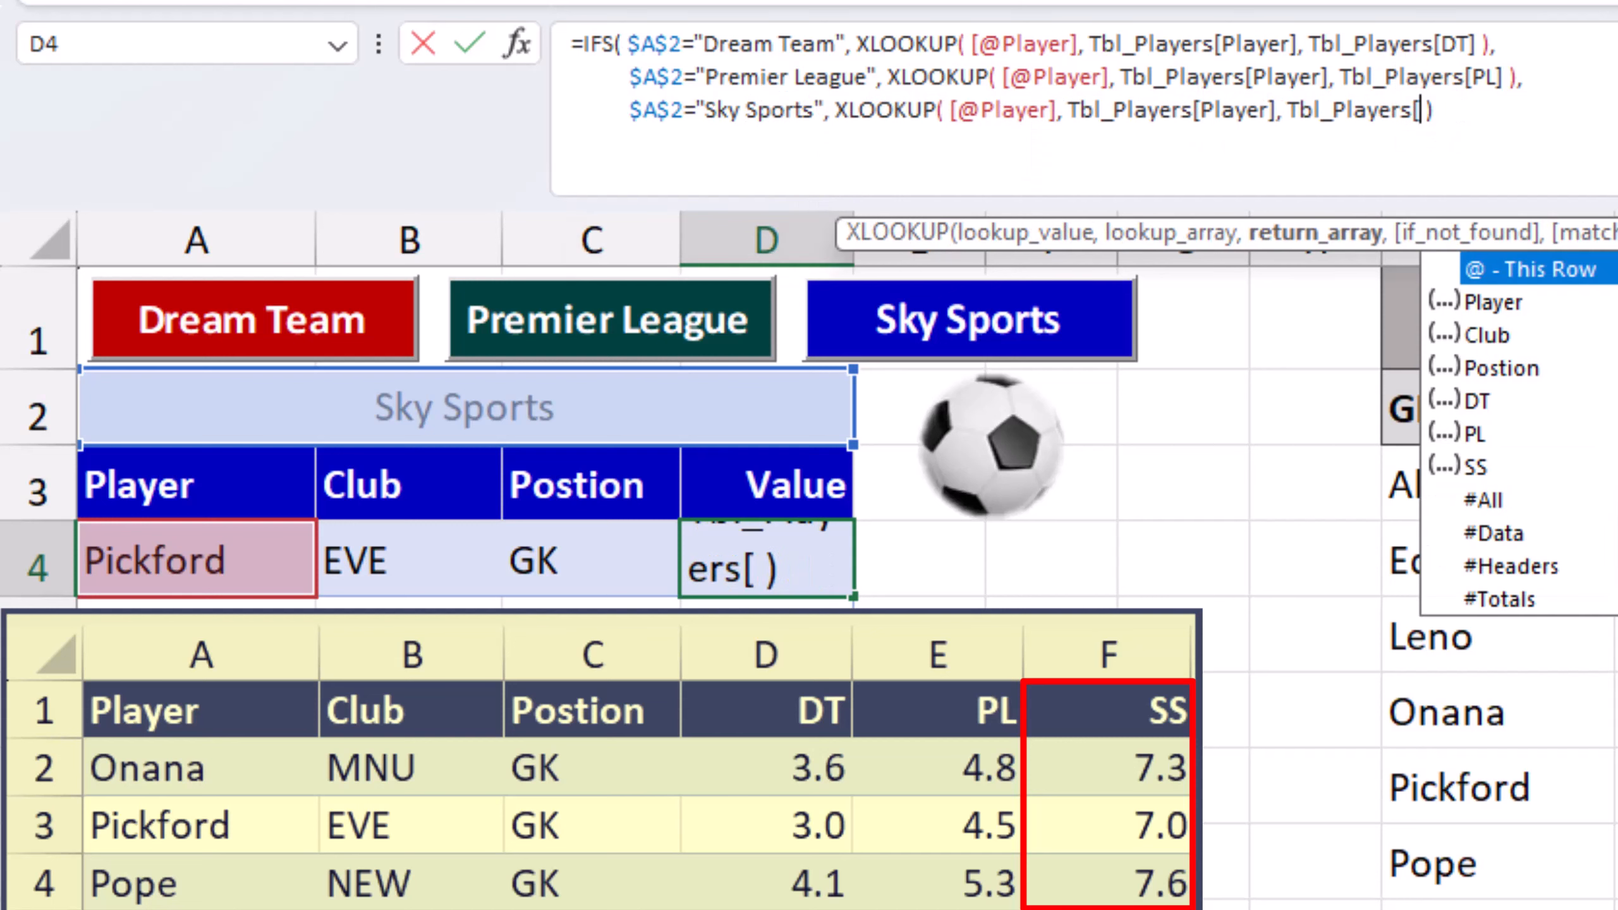
pyautogui.press('Down')
pyautogui.press('Down')
pyautogui.press('Down')
pyautogui.press('Down')
pyautogui.press('Down')
pyautogui.press('Down')
pyautogui.press('Tab')
pyautogui.write(']')
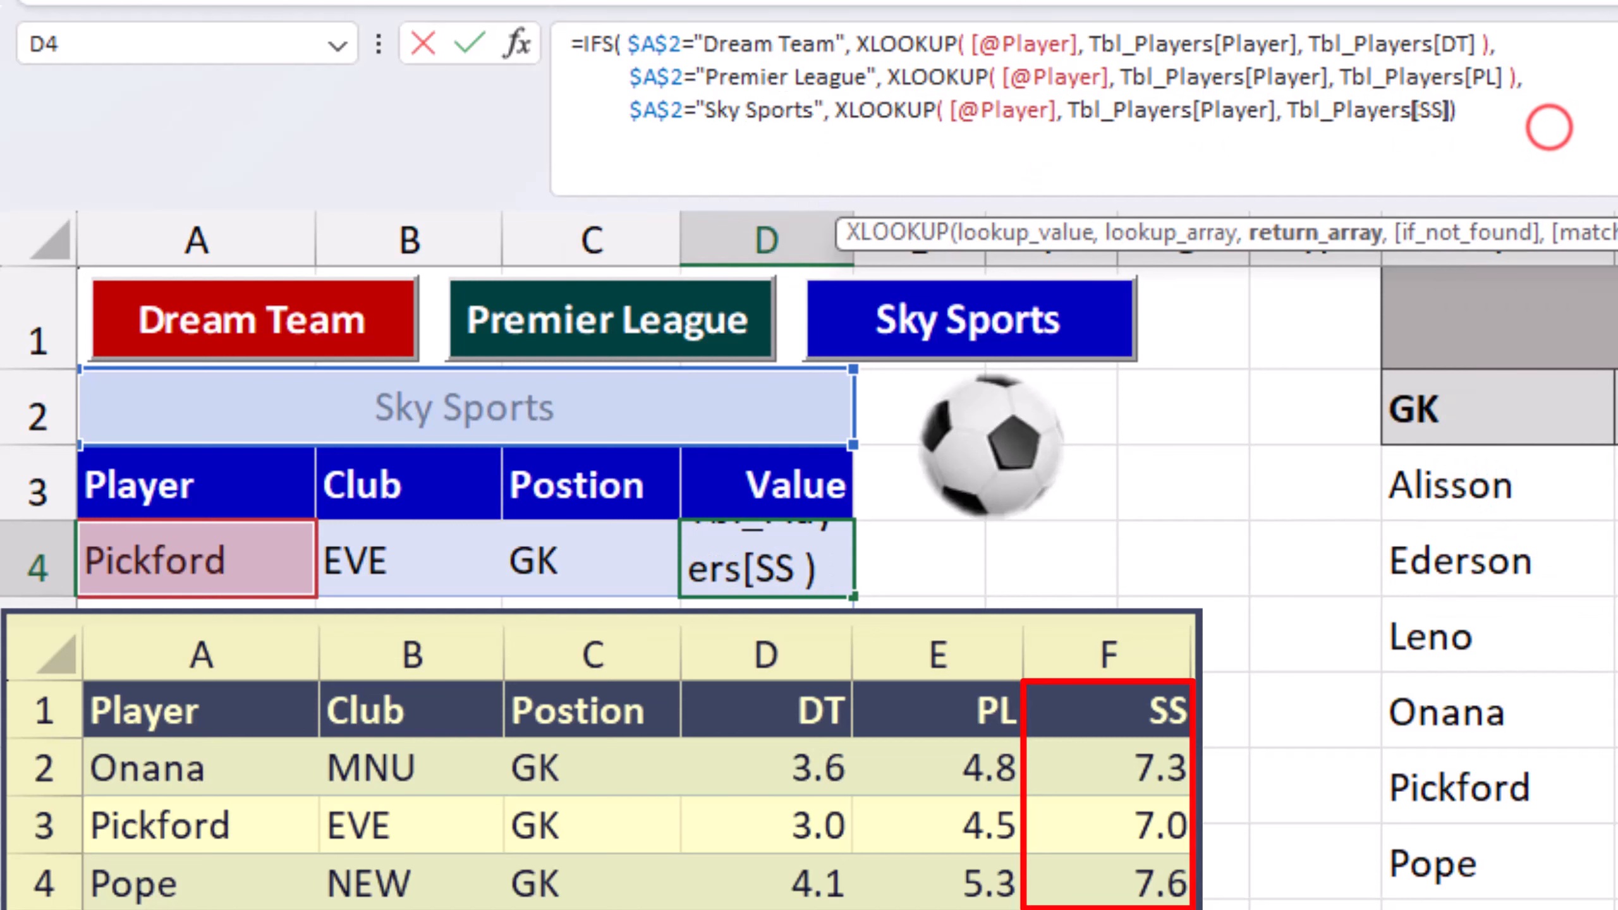
# Close the IFS function on its own line and enter the completed formula in the Value column.
pyautogui.click(1549, 133)
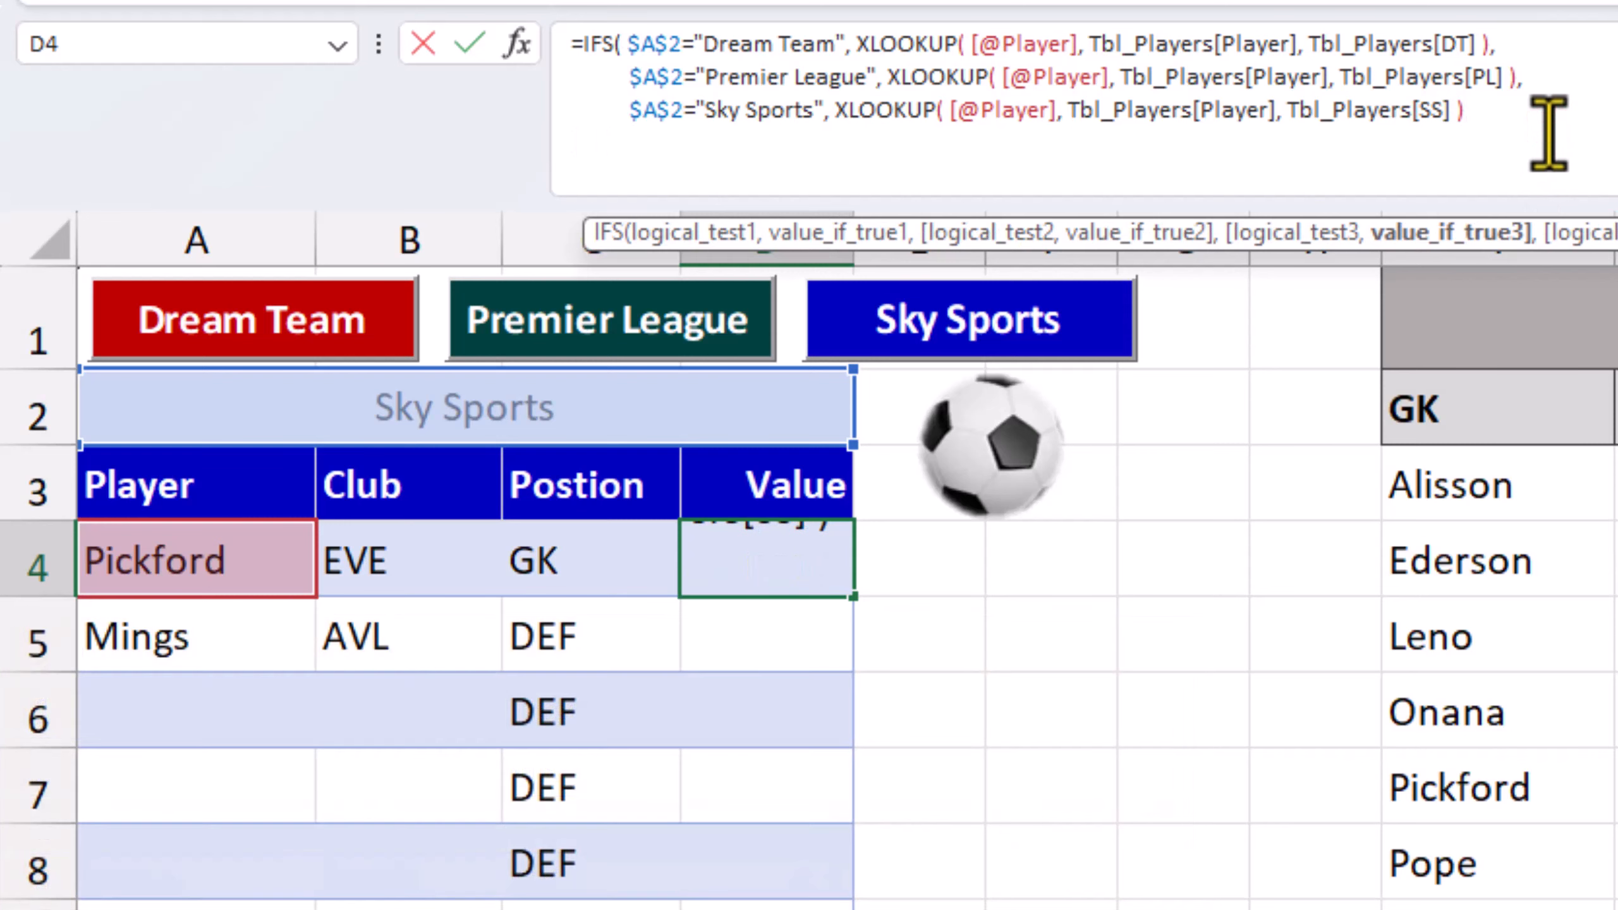
pyautogui.write(')')
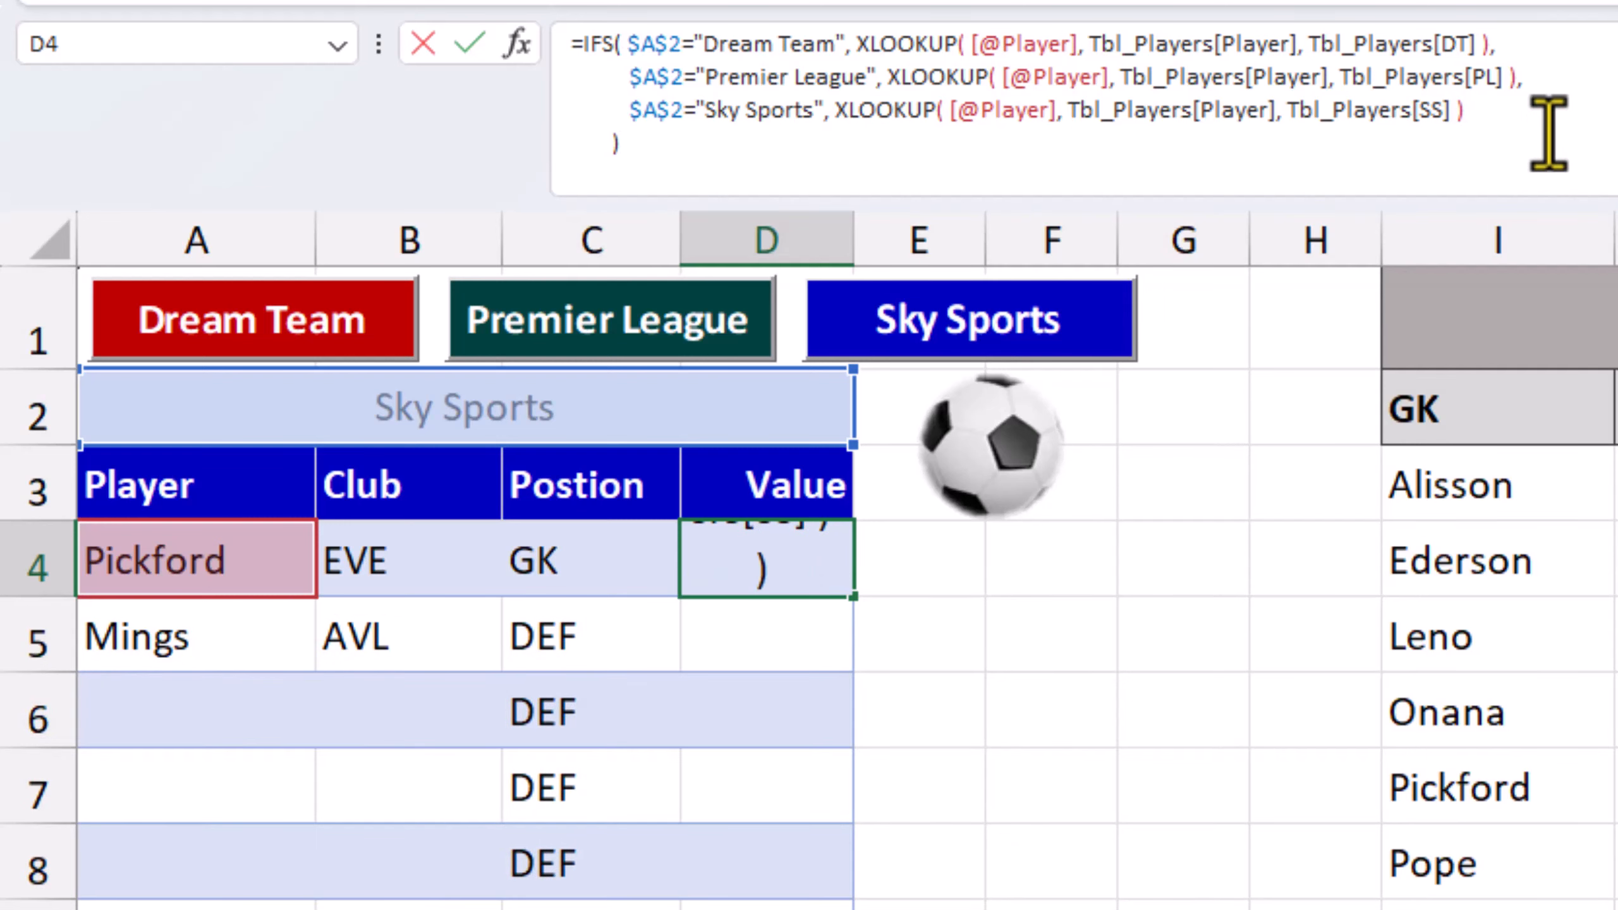
pyautogui.press('Return')
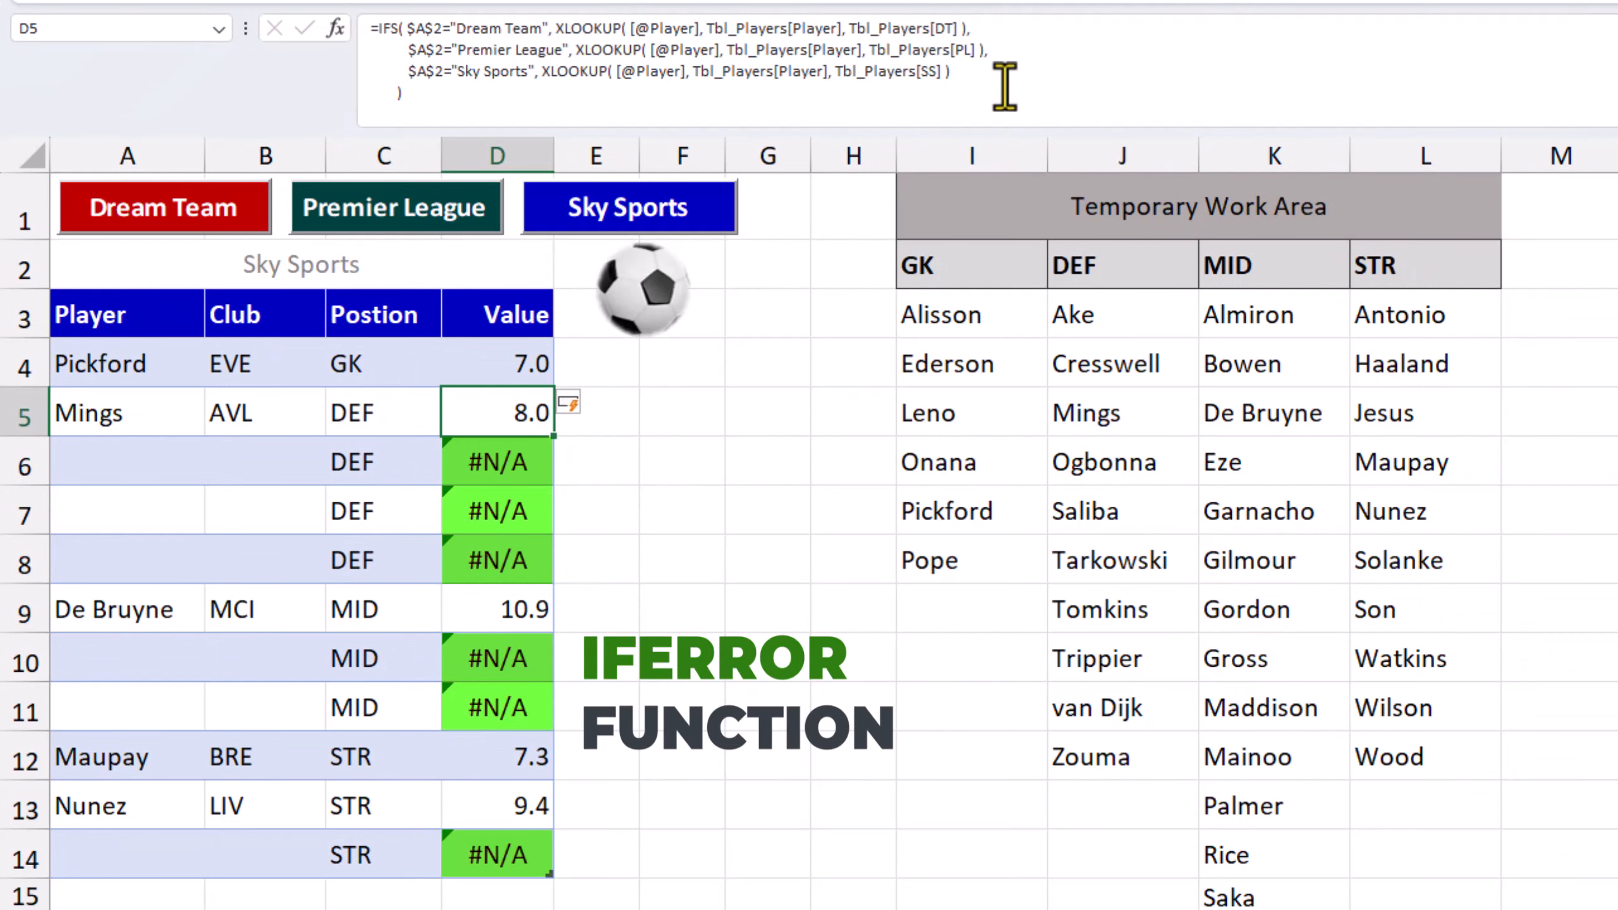
# Insert an IFERROR function in front of IFS in the Value formula in D5 and remove the extra spaces.
pyautogui.click(377, 28)
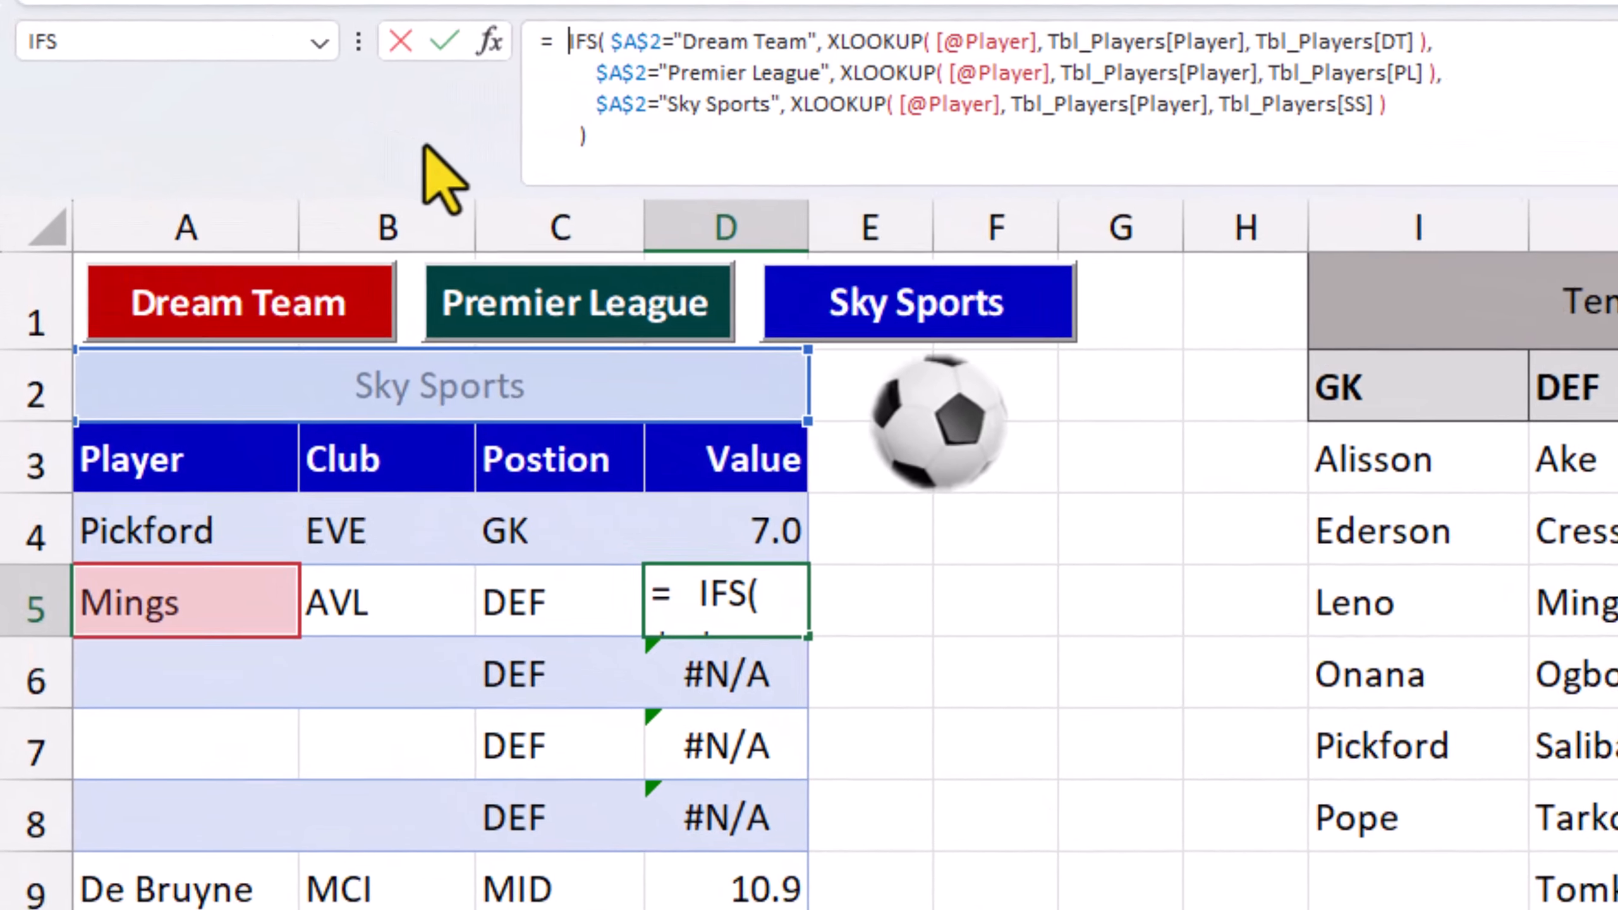
pyautogui.write('if')
pyautogui.press('Down')
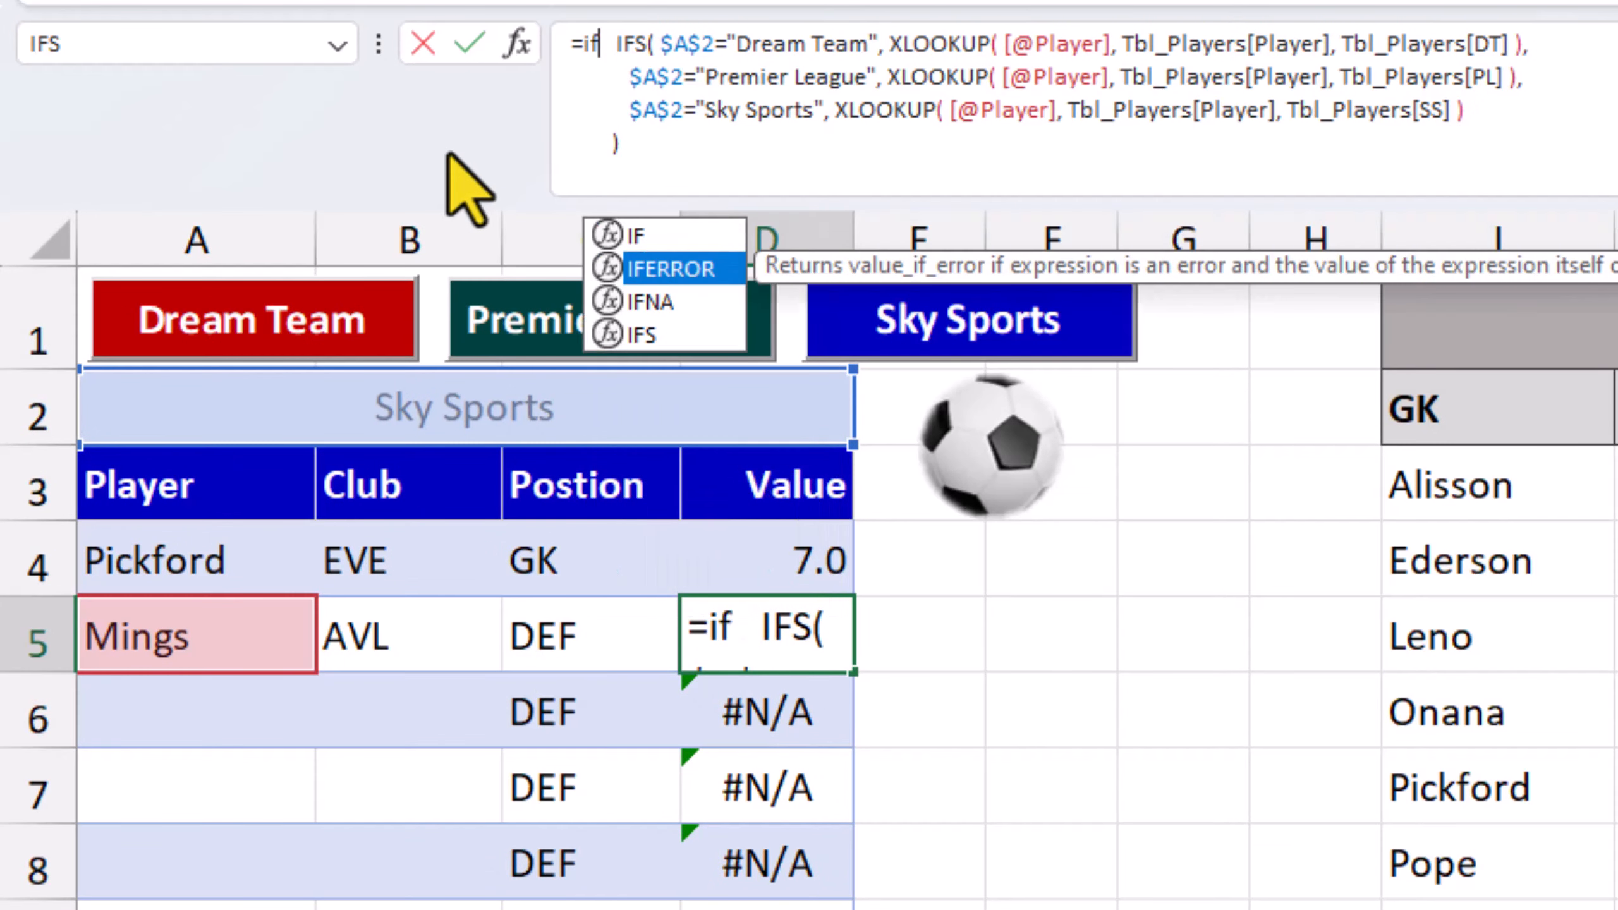
pyautogui.press('Tab')
pyautogui.press('Delete')
pyautogui.press('Delete')
pyautogui.press('Delete')
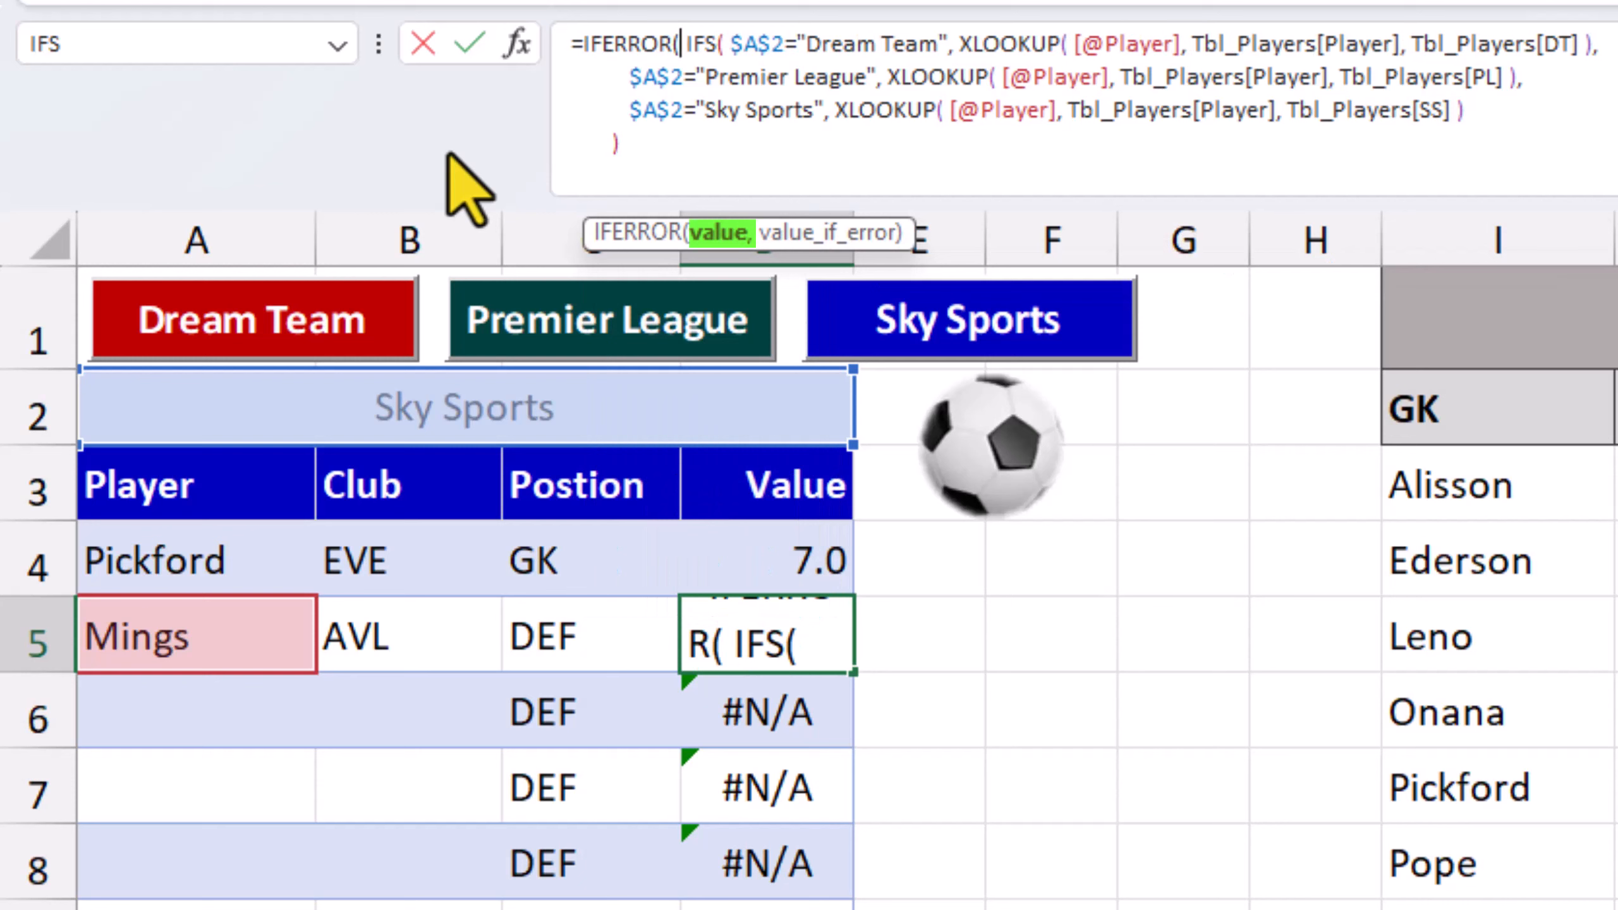
# Set the IFERROR's error value to an empty string "" and enter the formula in the Value column.
pyautogui.click(630, 144)
pyautogui.write(',')
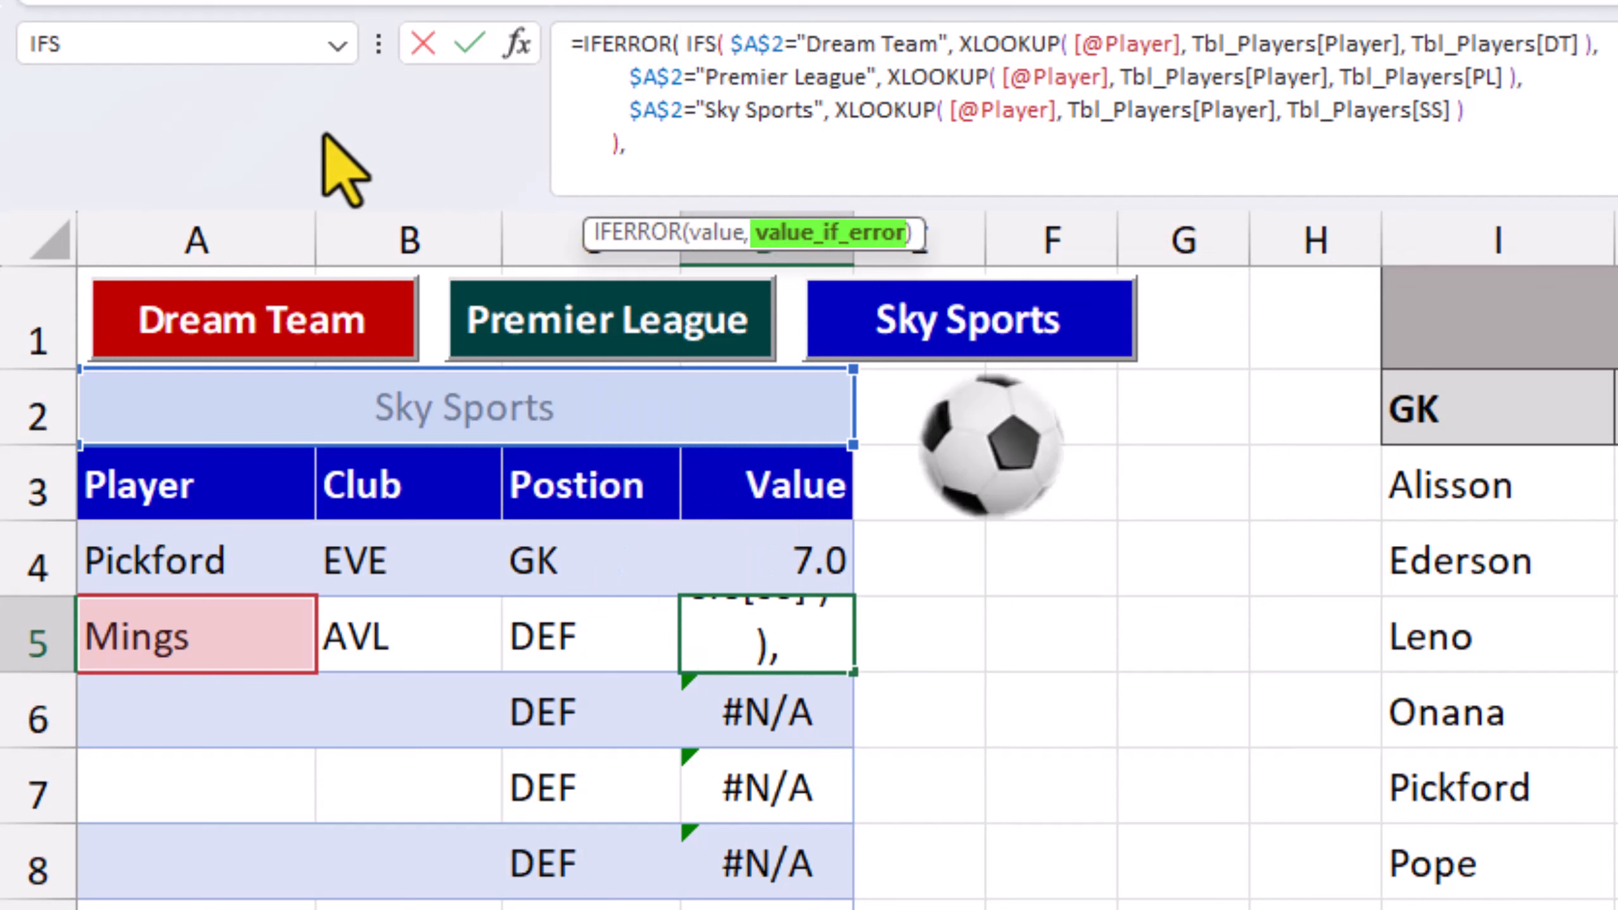
pyautogui.write(' "" ')
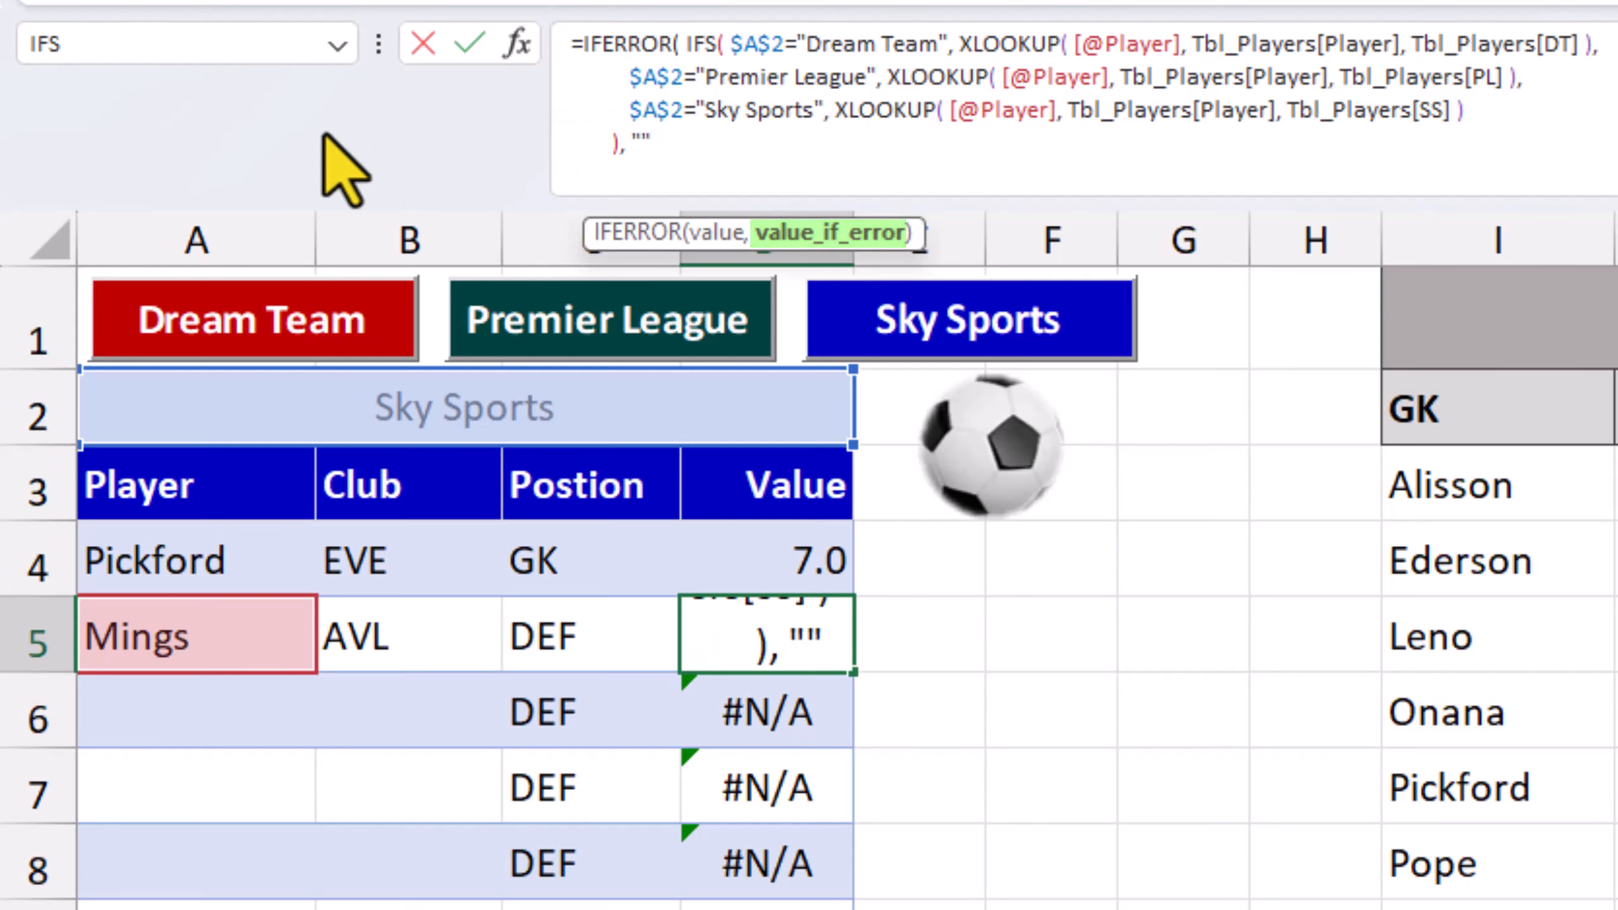
pyautogui.write(')')
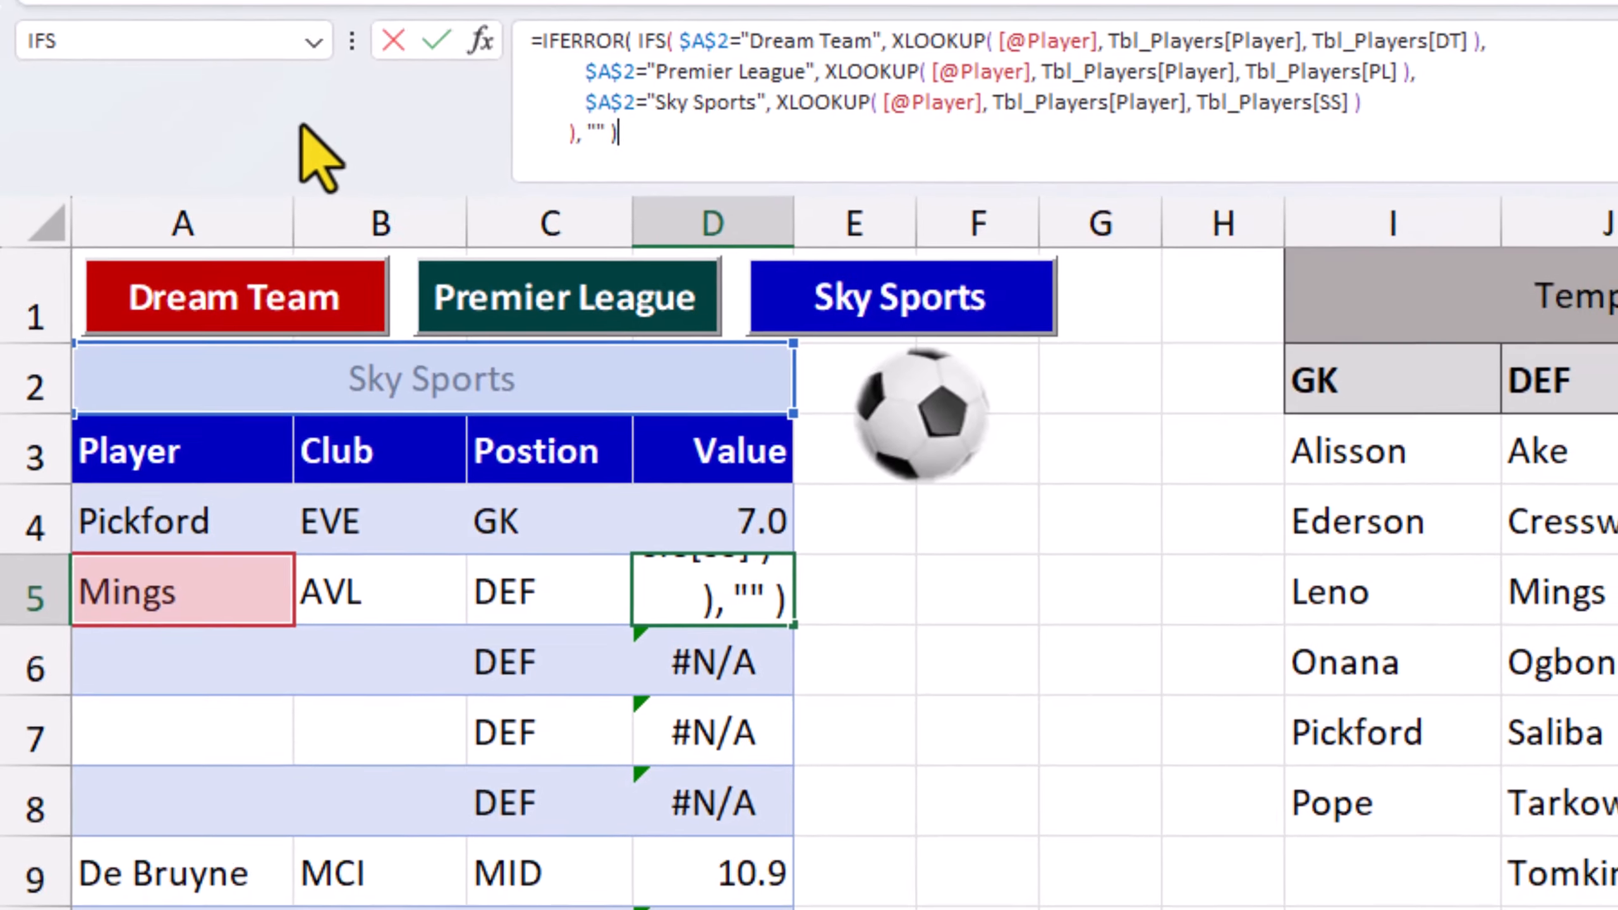
pyautogui.press('Return')
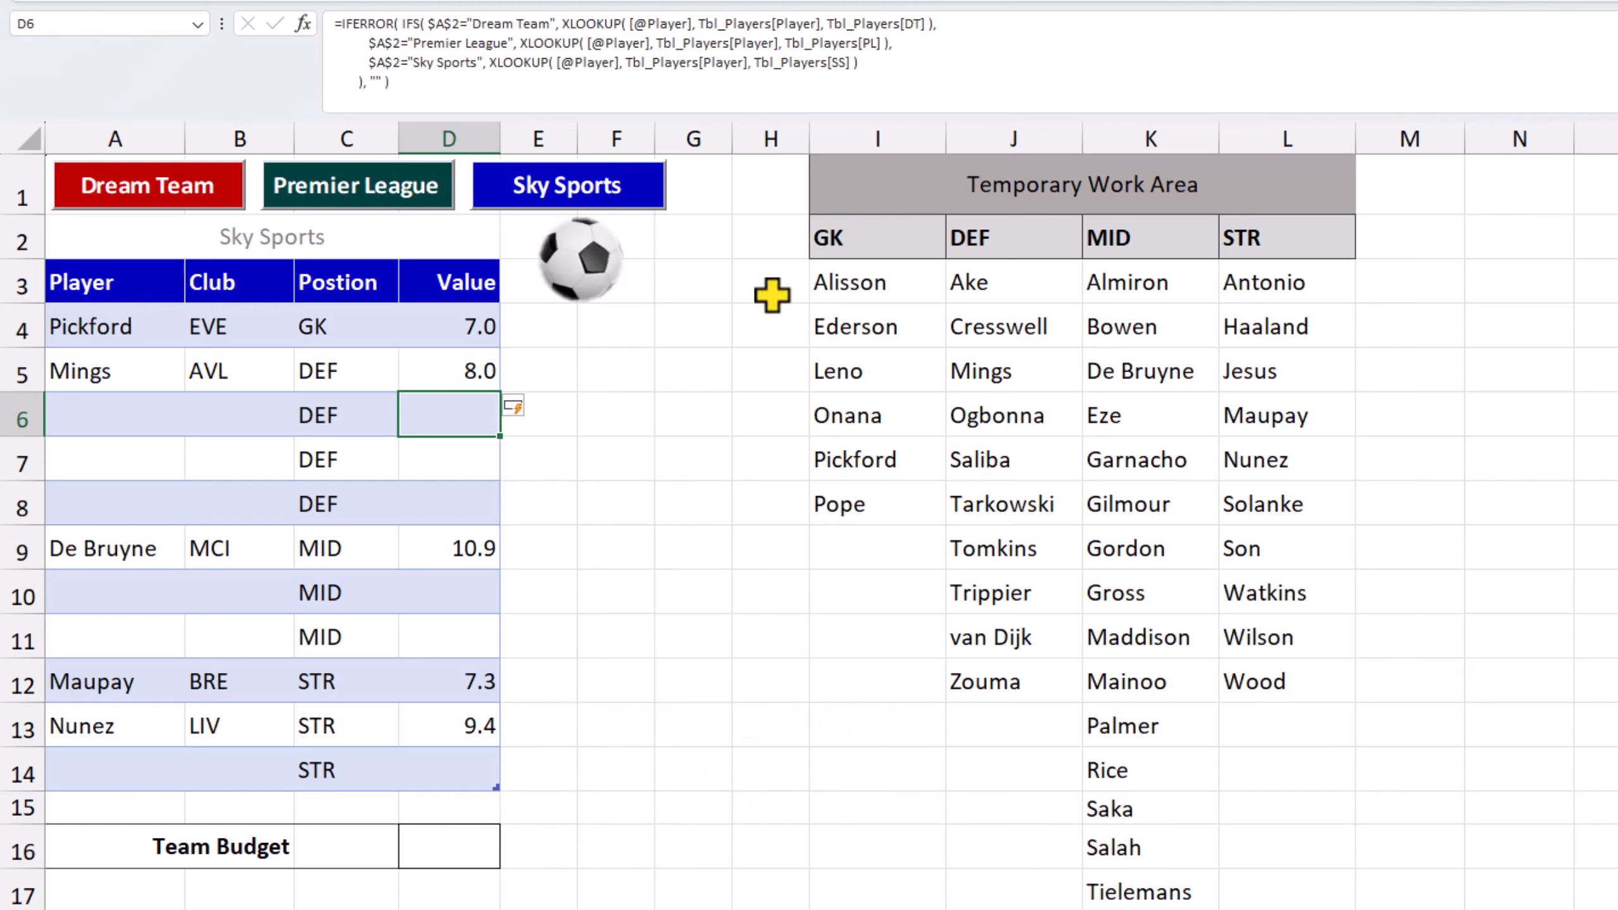
# Insert the IFS function into the Team Budget cell C16 through a function search for "ifs".
pyautogui.click(363, 842)
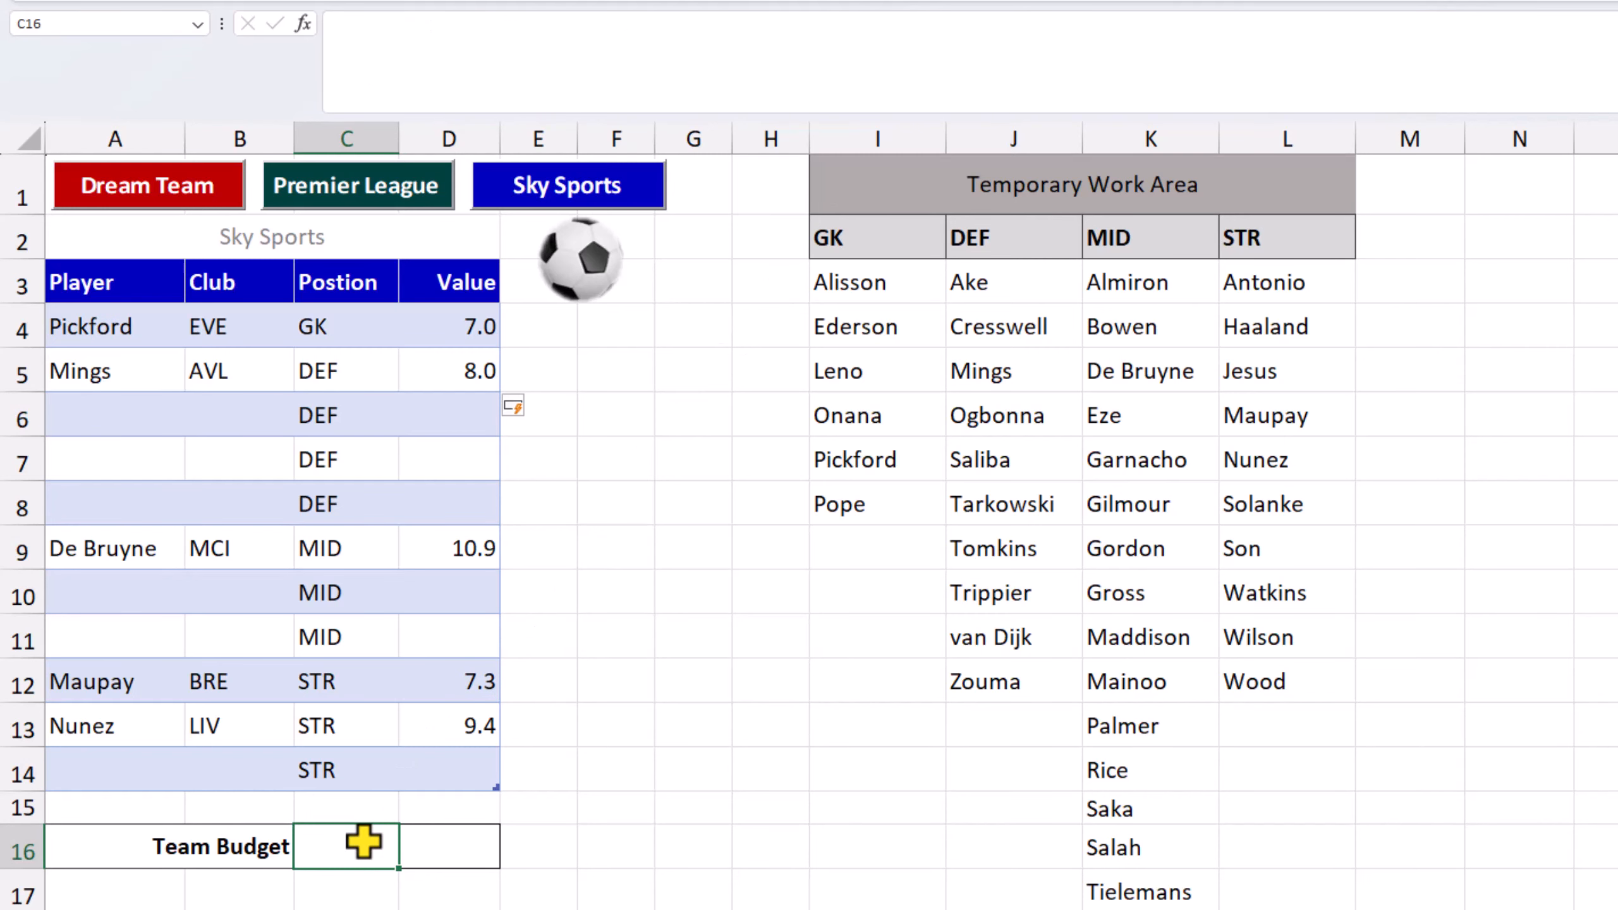
pyautogui.click(302, 26)
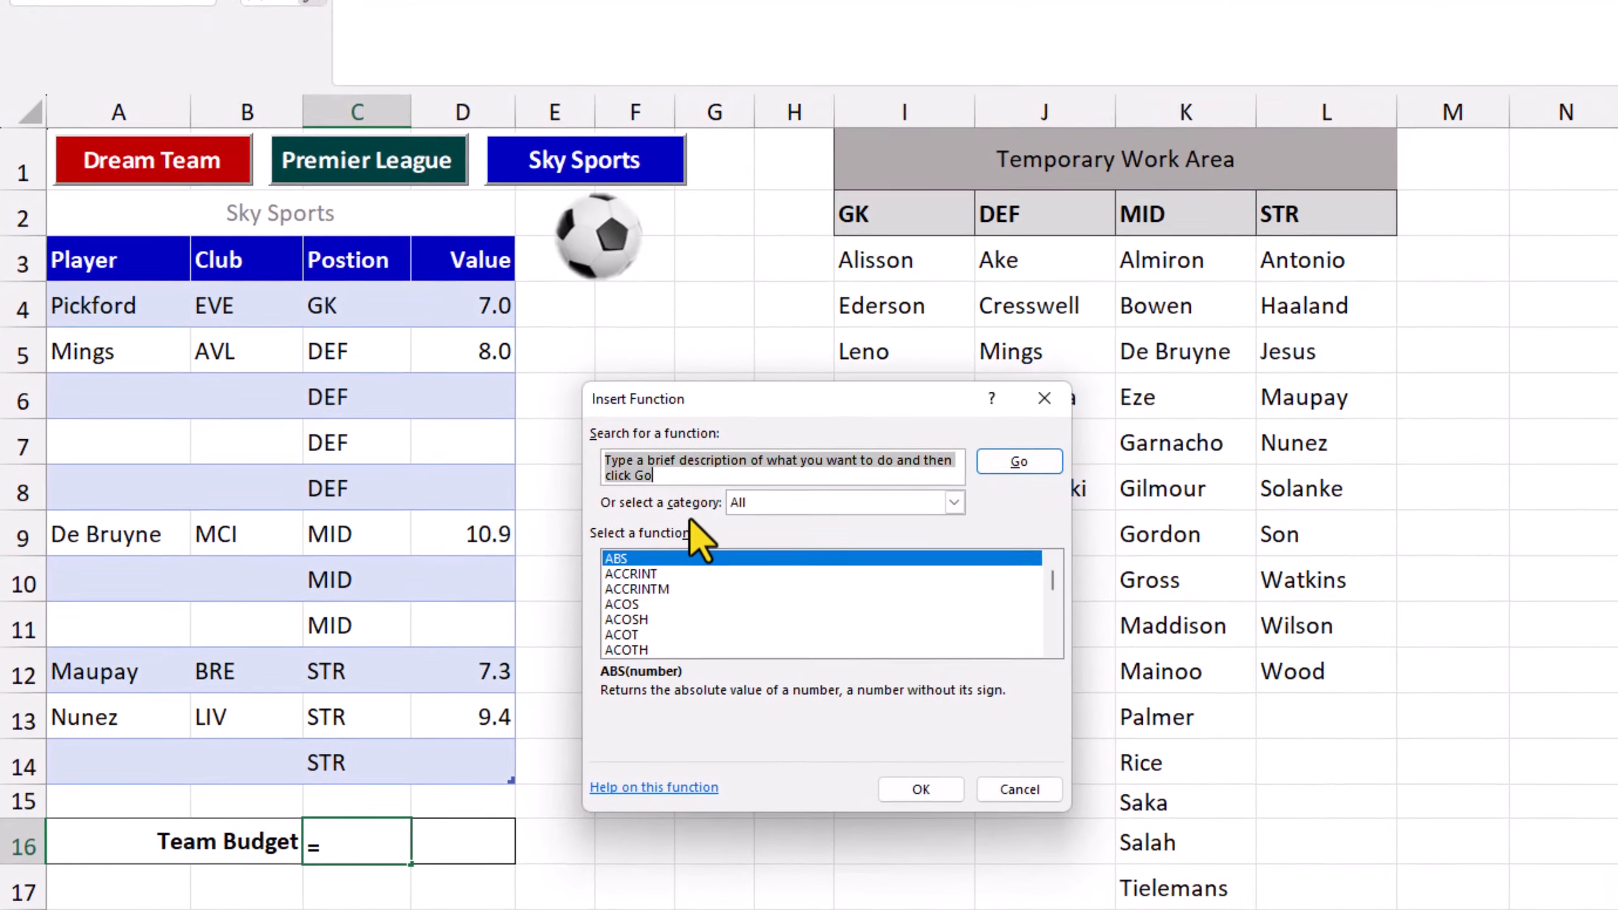
pyautogui.write('ifs')
pyautogui.click(1003, 458)
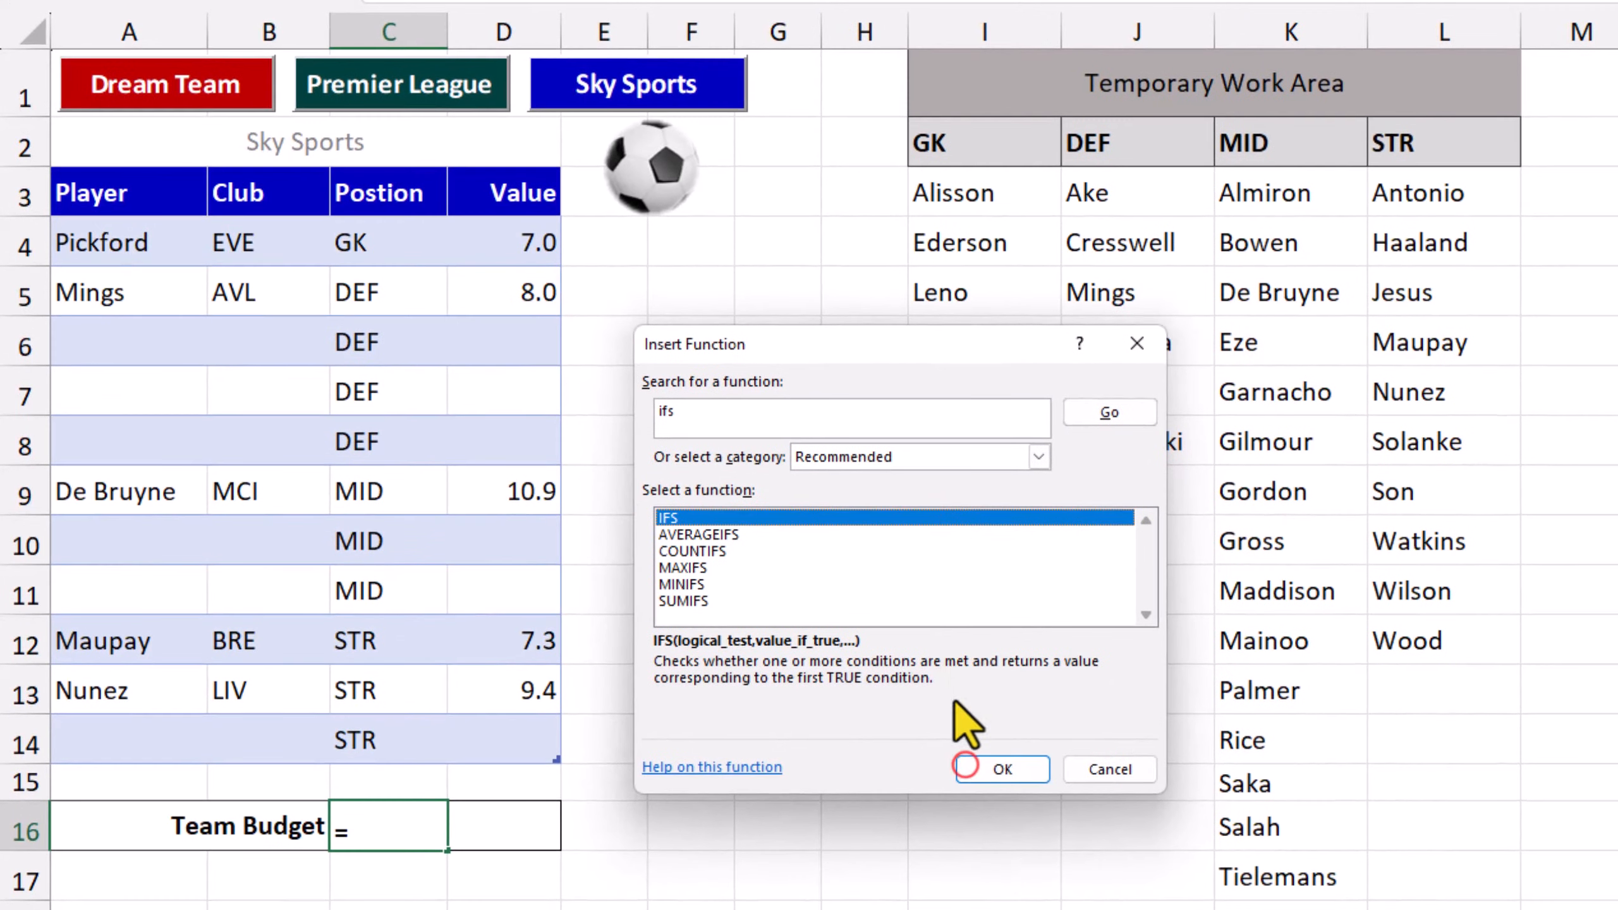
pyautogui.click(966, 768)
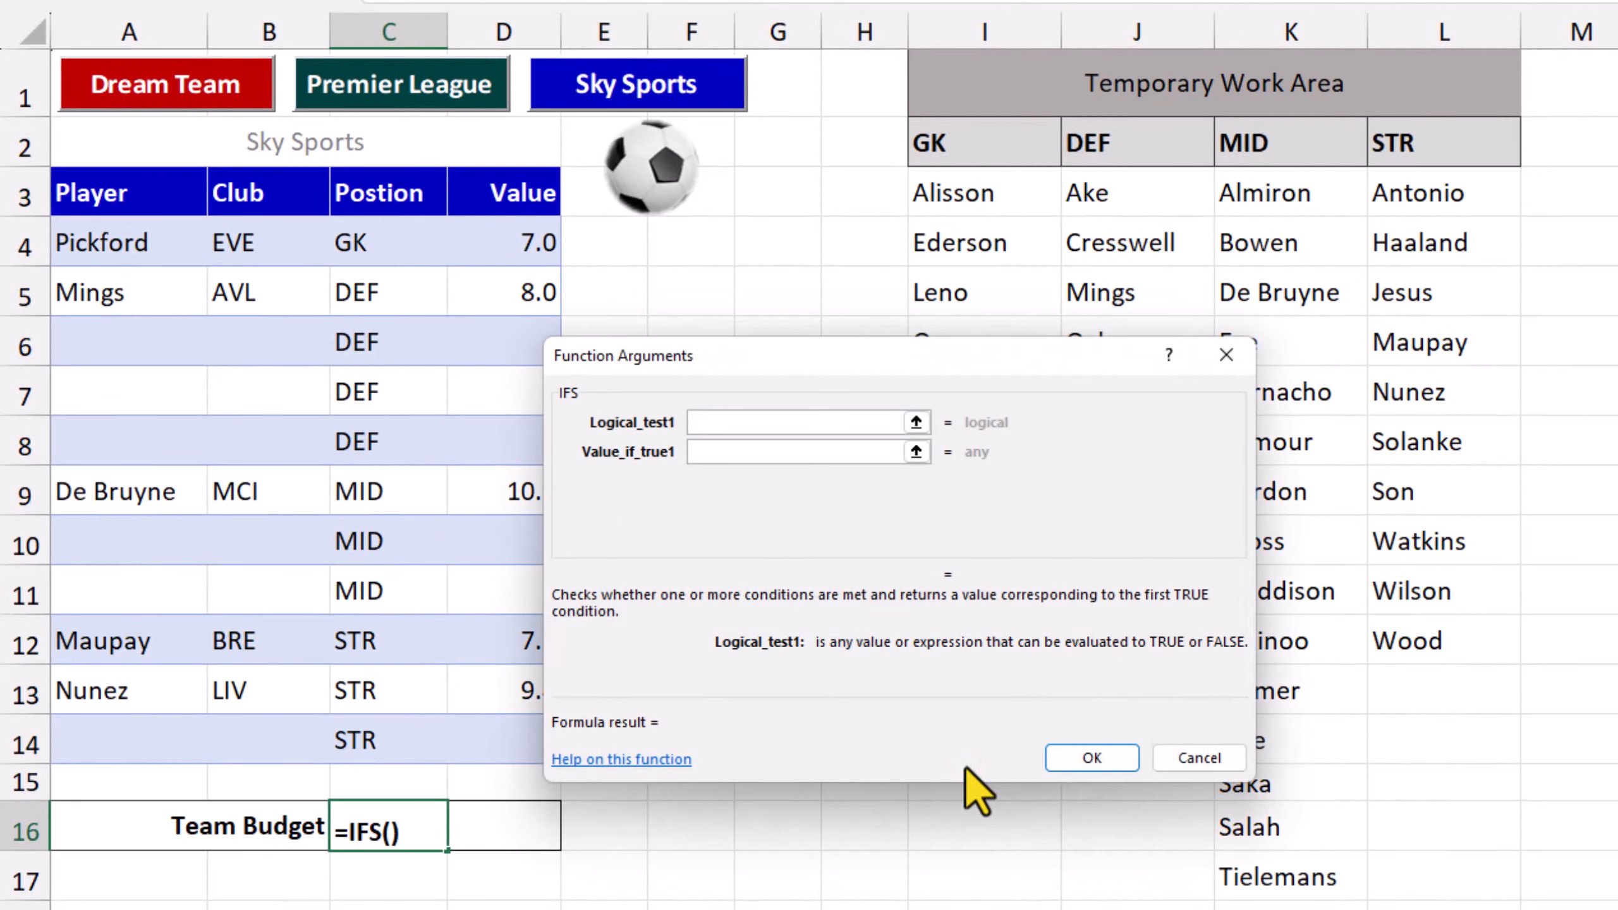
# Set the first IFS test to $A$2="Dream Team" with a value of 50 if true.
pyautogui.click(353, 151)
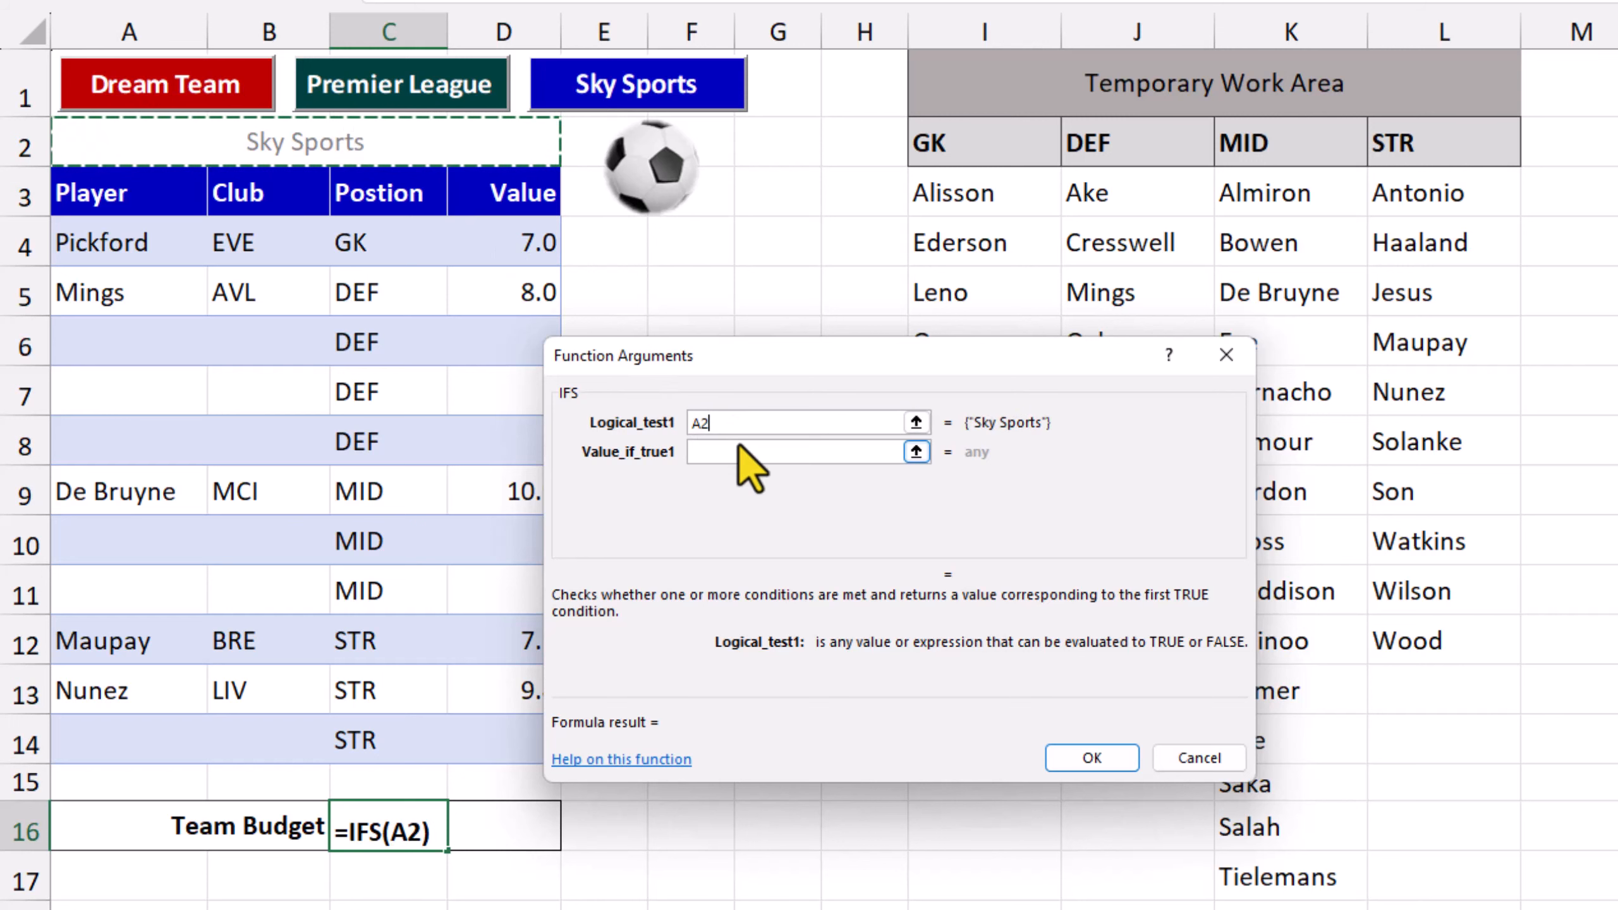
pyautogui.press('F4')
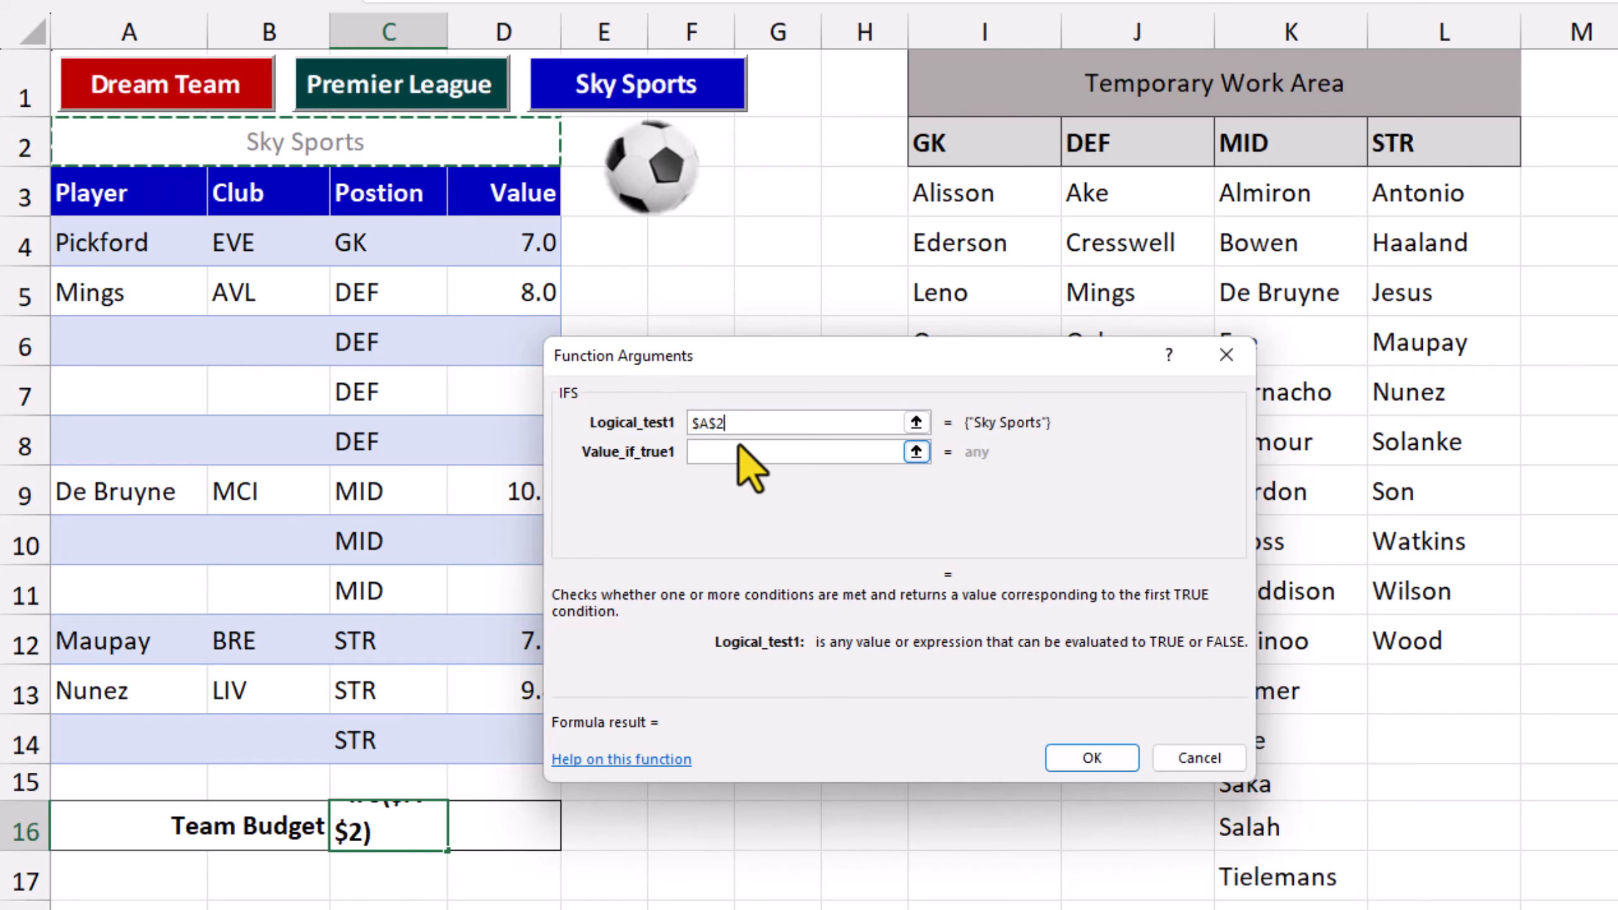
pyautogui.write('=')
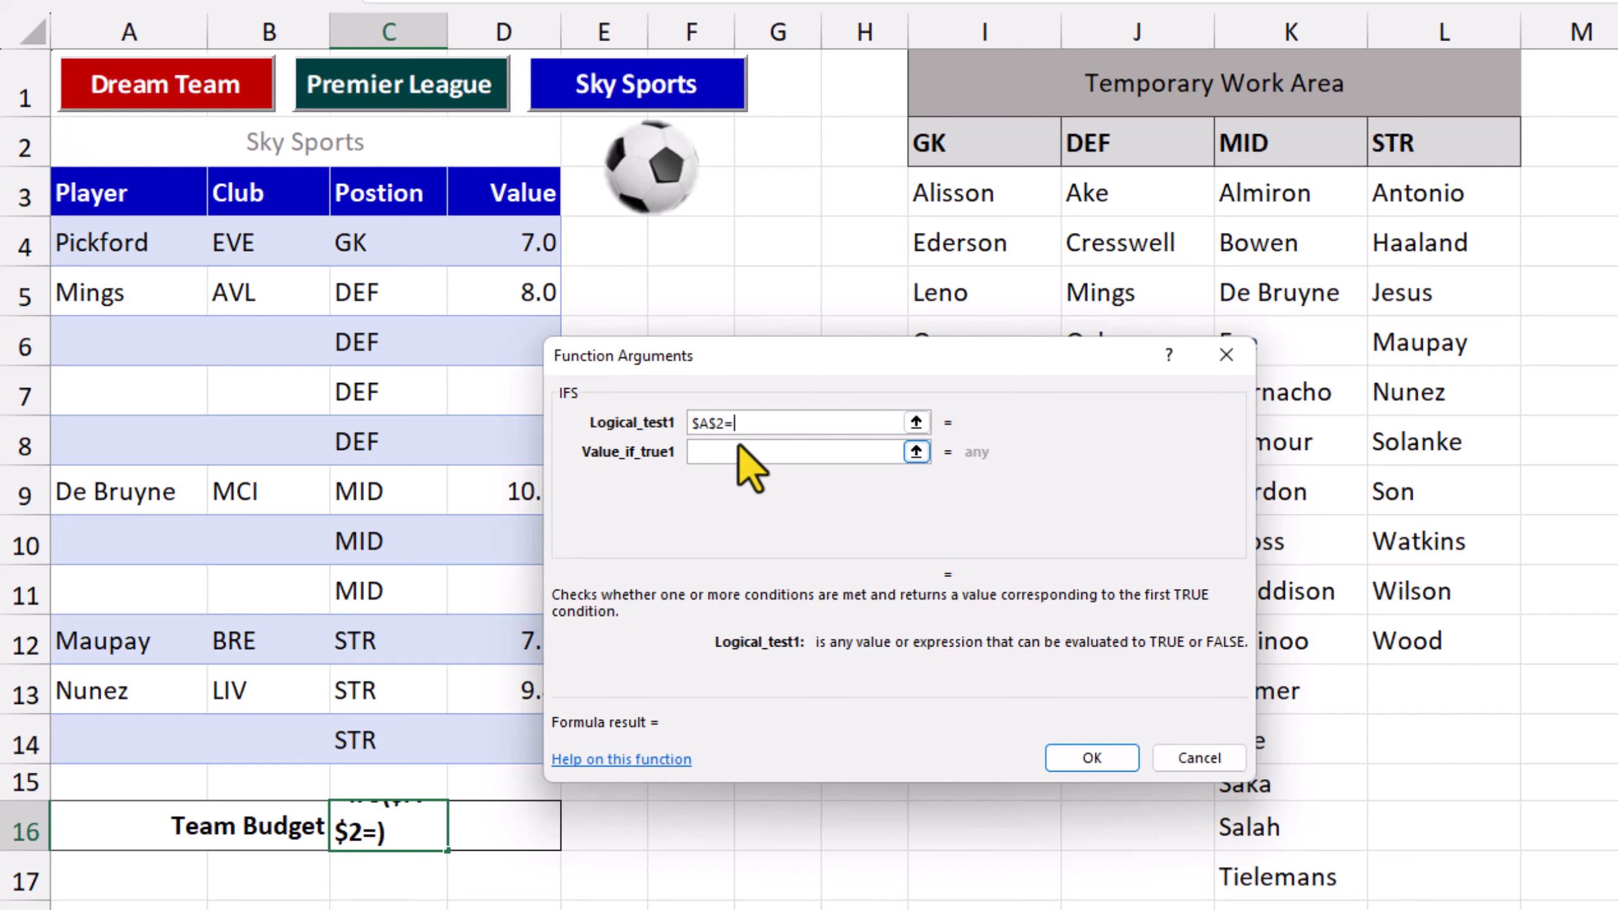
pyautogui.write('"Dream ')
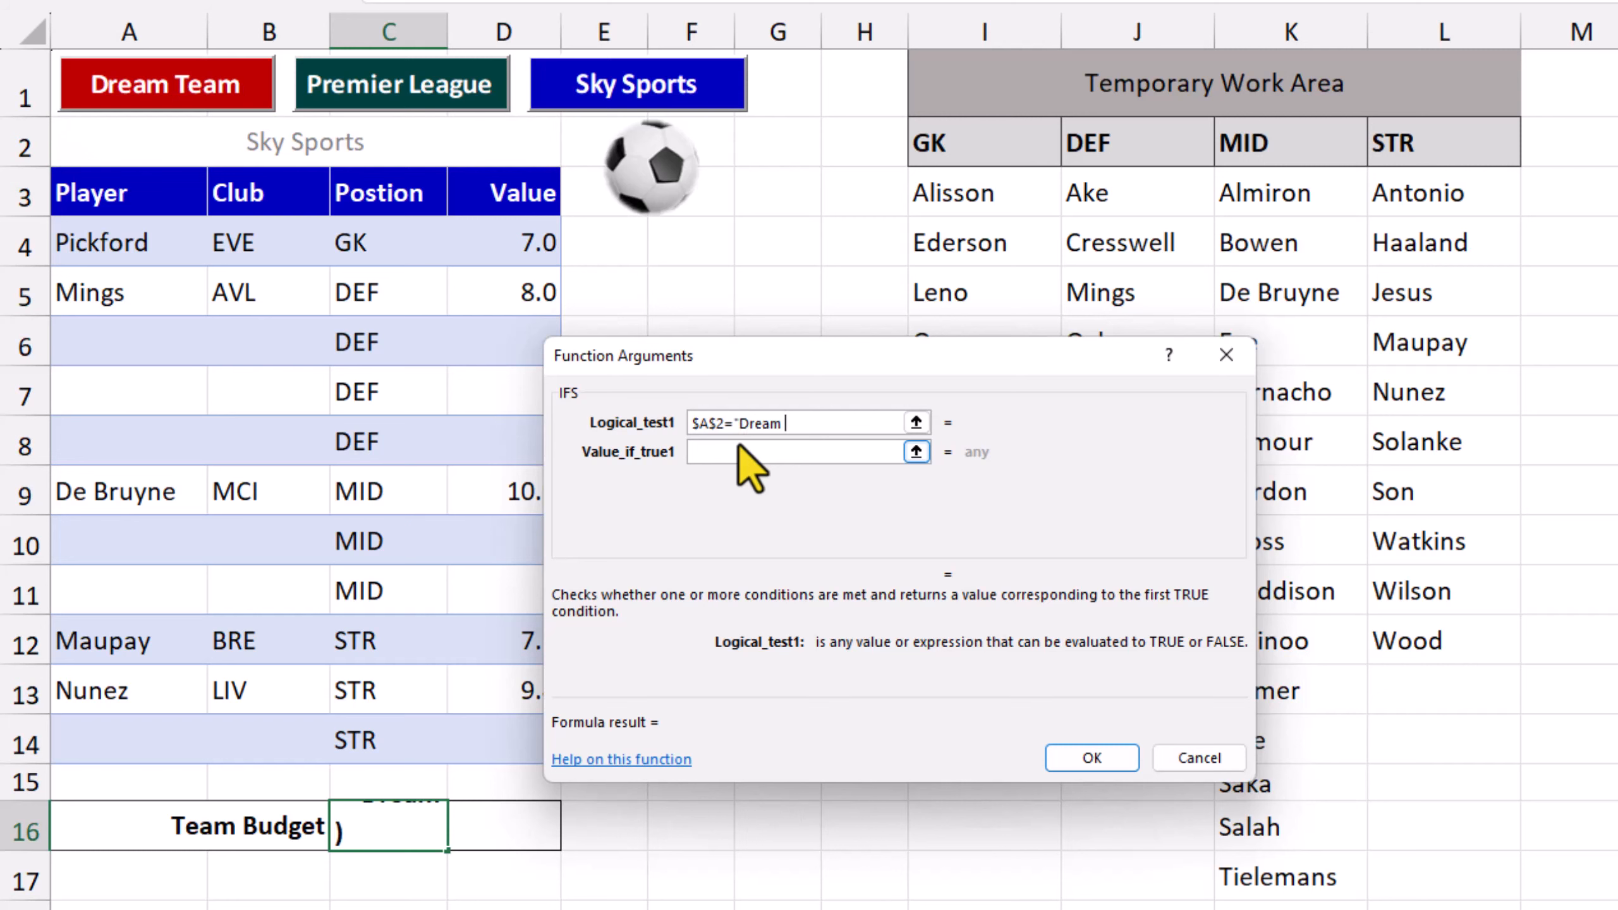
pyautogui.write('Team"')
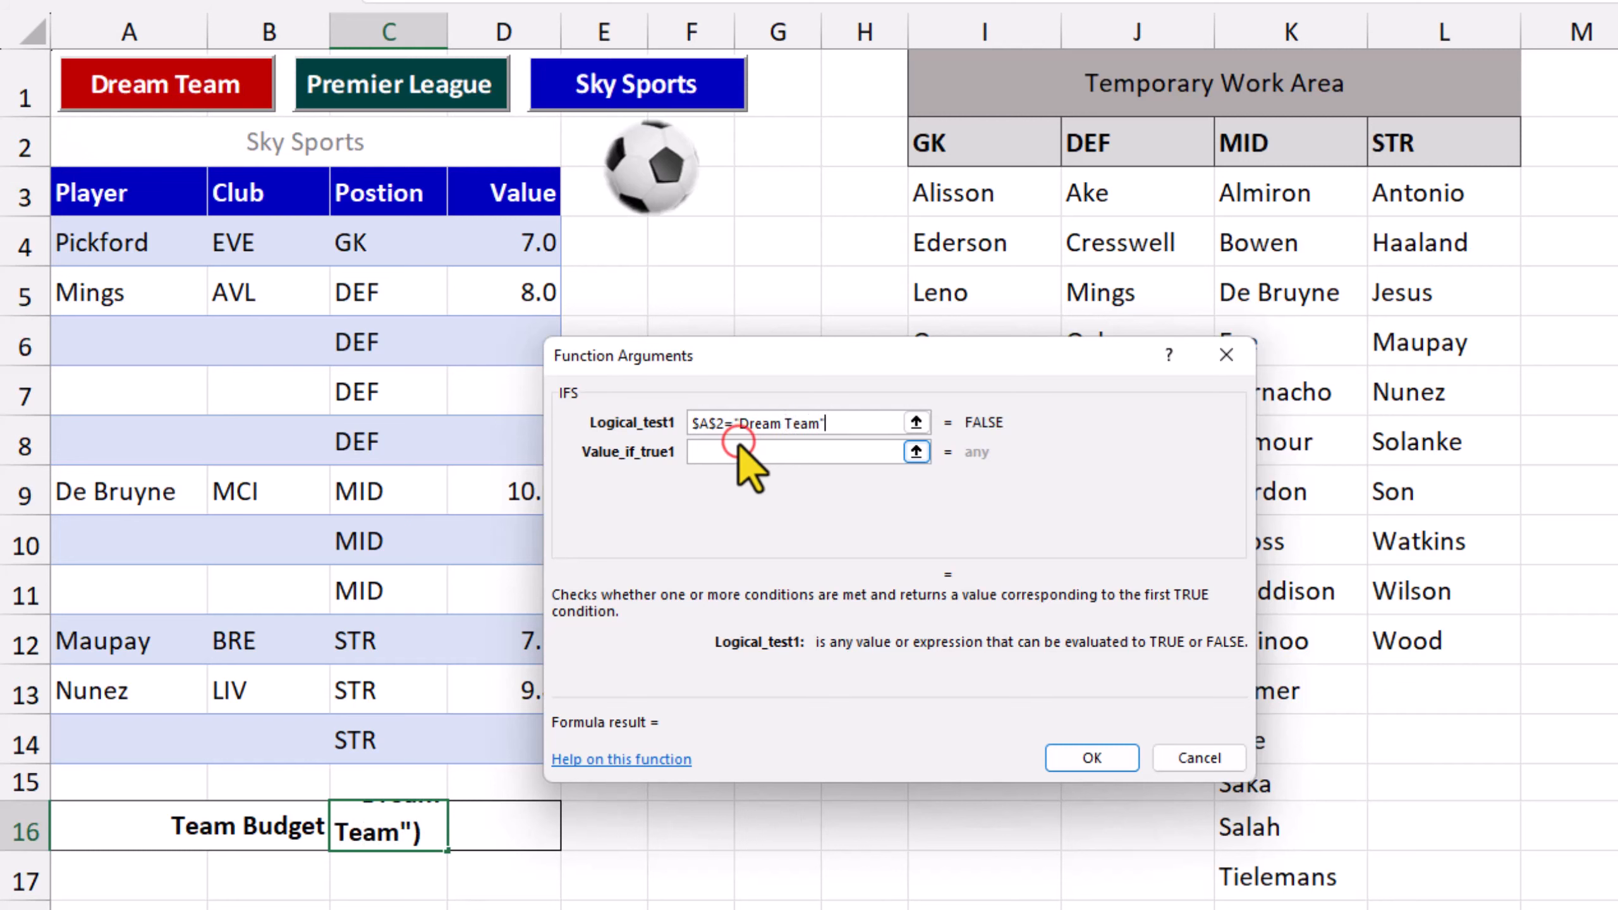
pyautogui.click(738, 450)
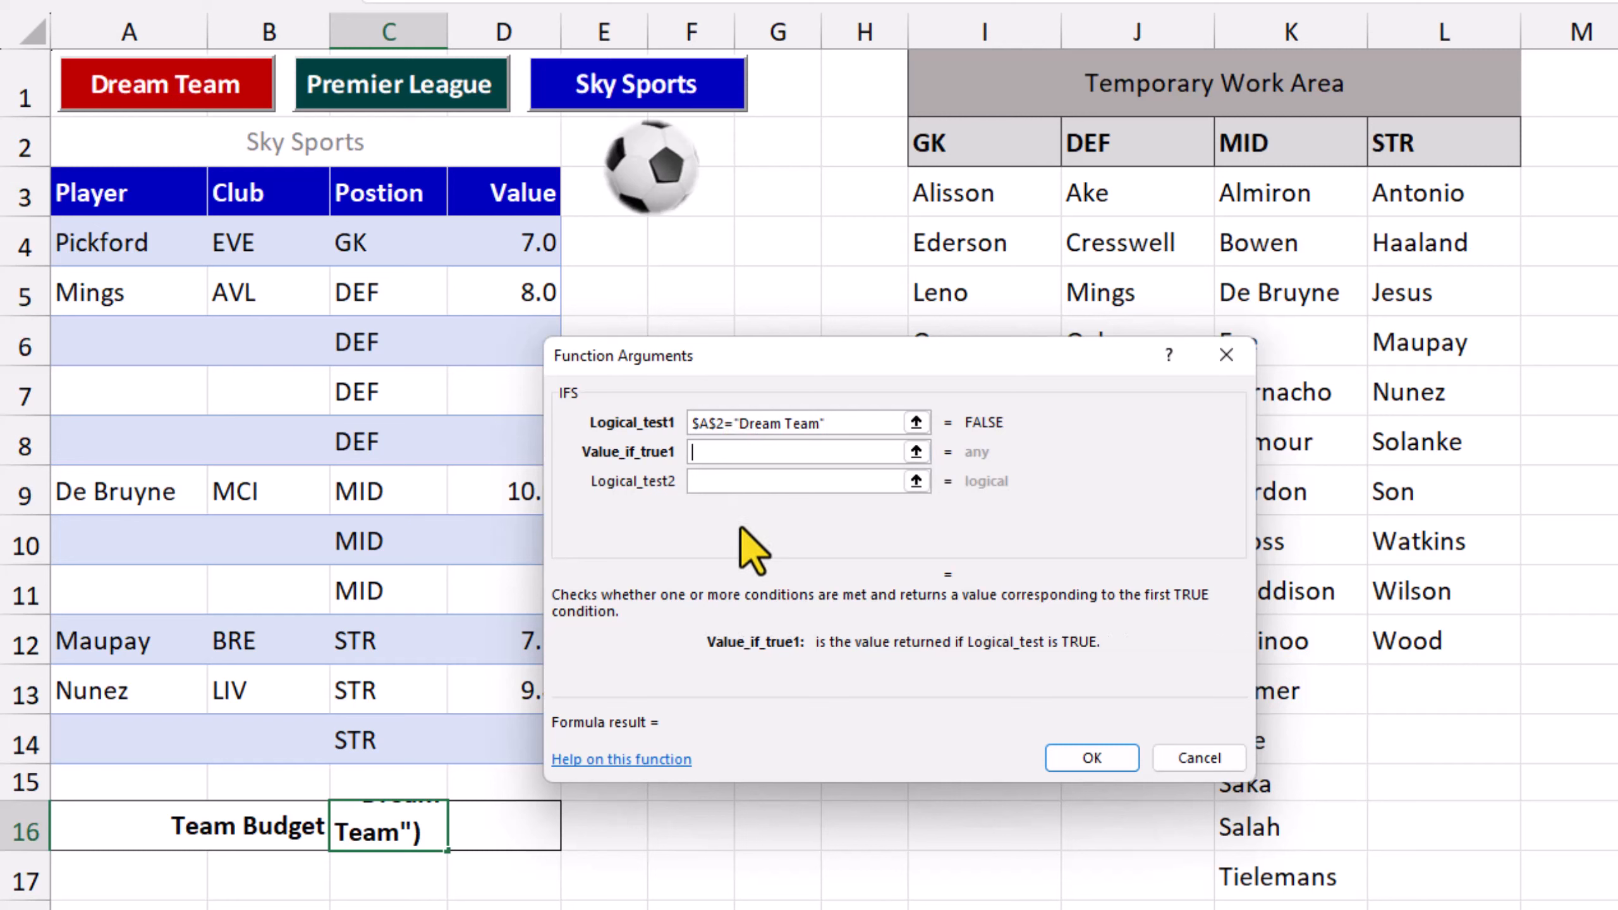
pyautogui.write('50')
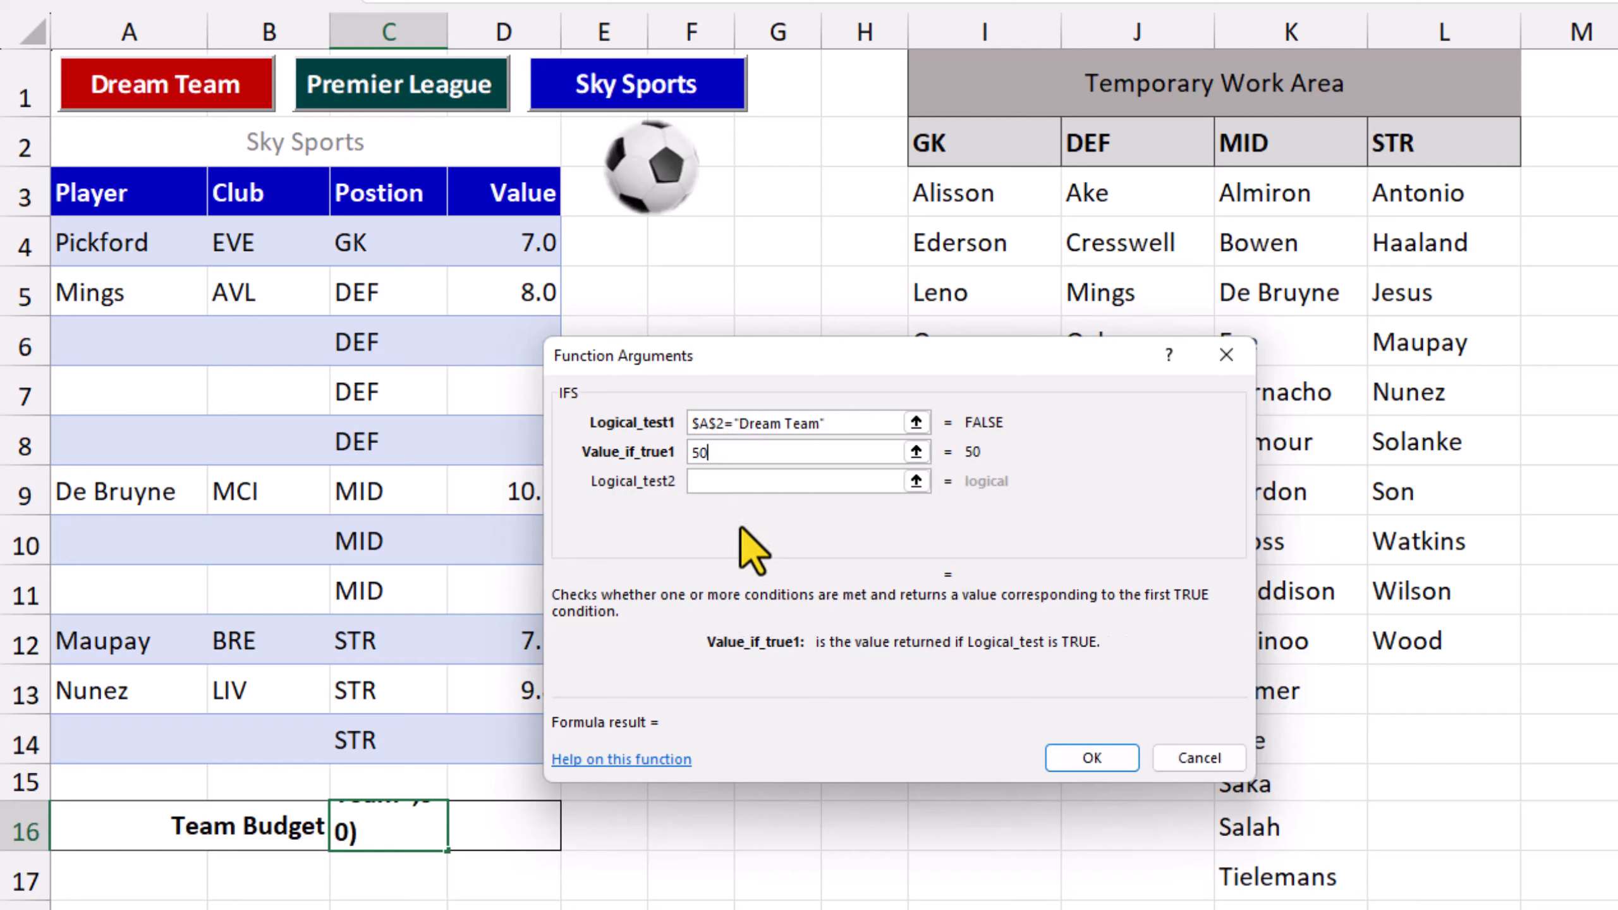
# Set the second IFS test to OR( $A$2="Premier League", $A$2="Sky Sports" ).
pyautogui.click(732, 479)
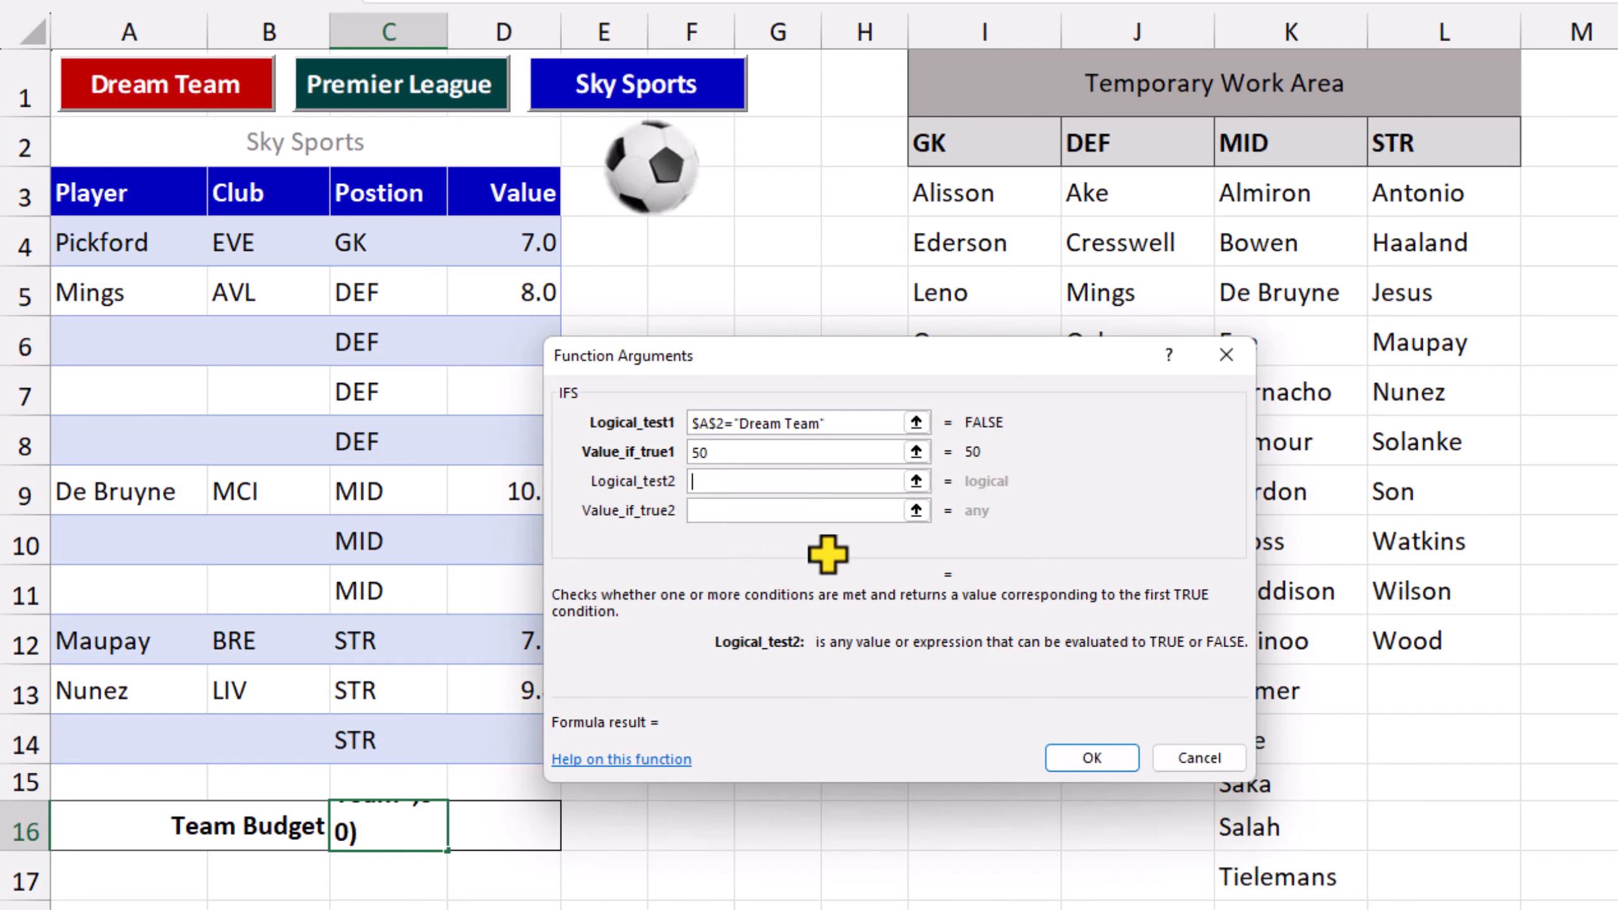
pyautogui.write('OR(')
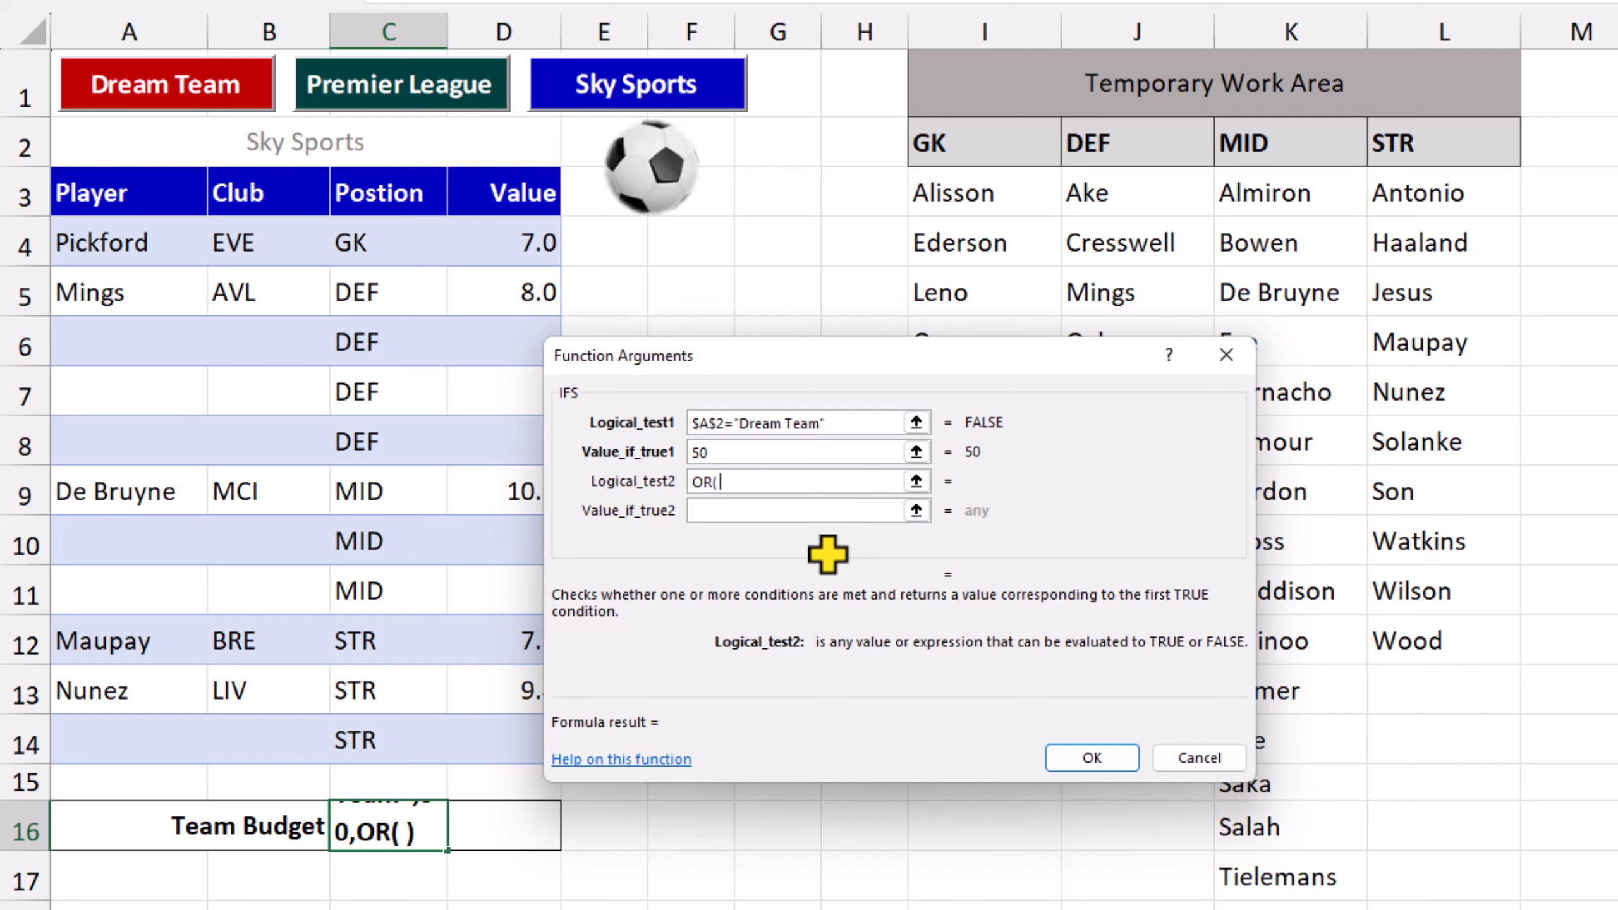
pyautogui.click(411, 152)
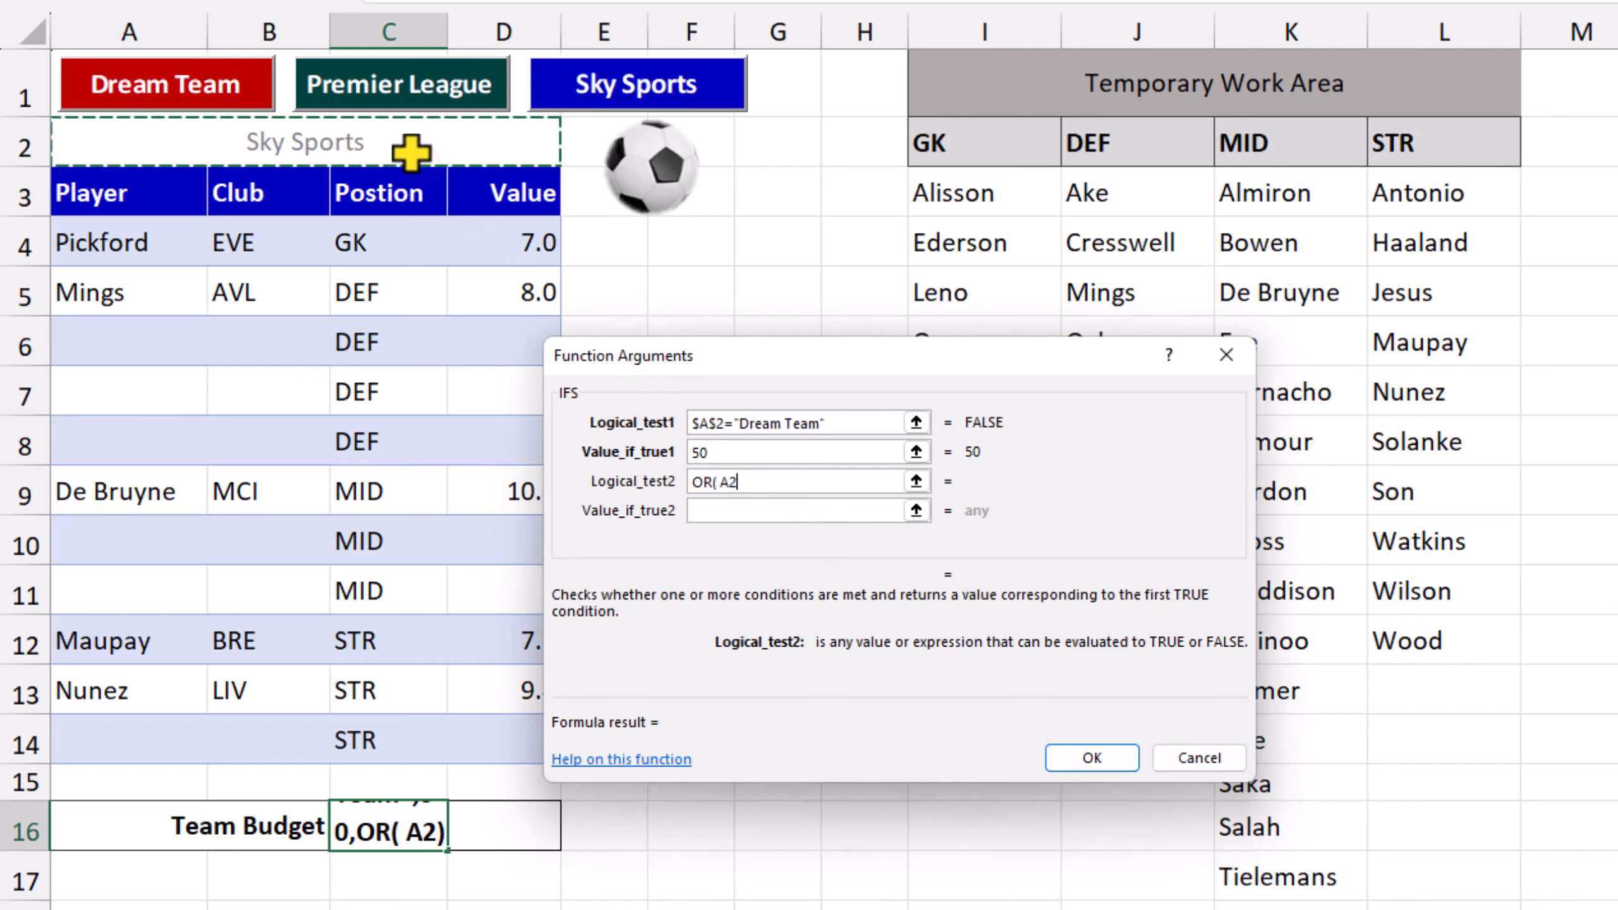
pyautogui.press('F4')
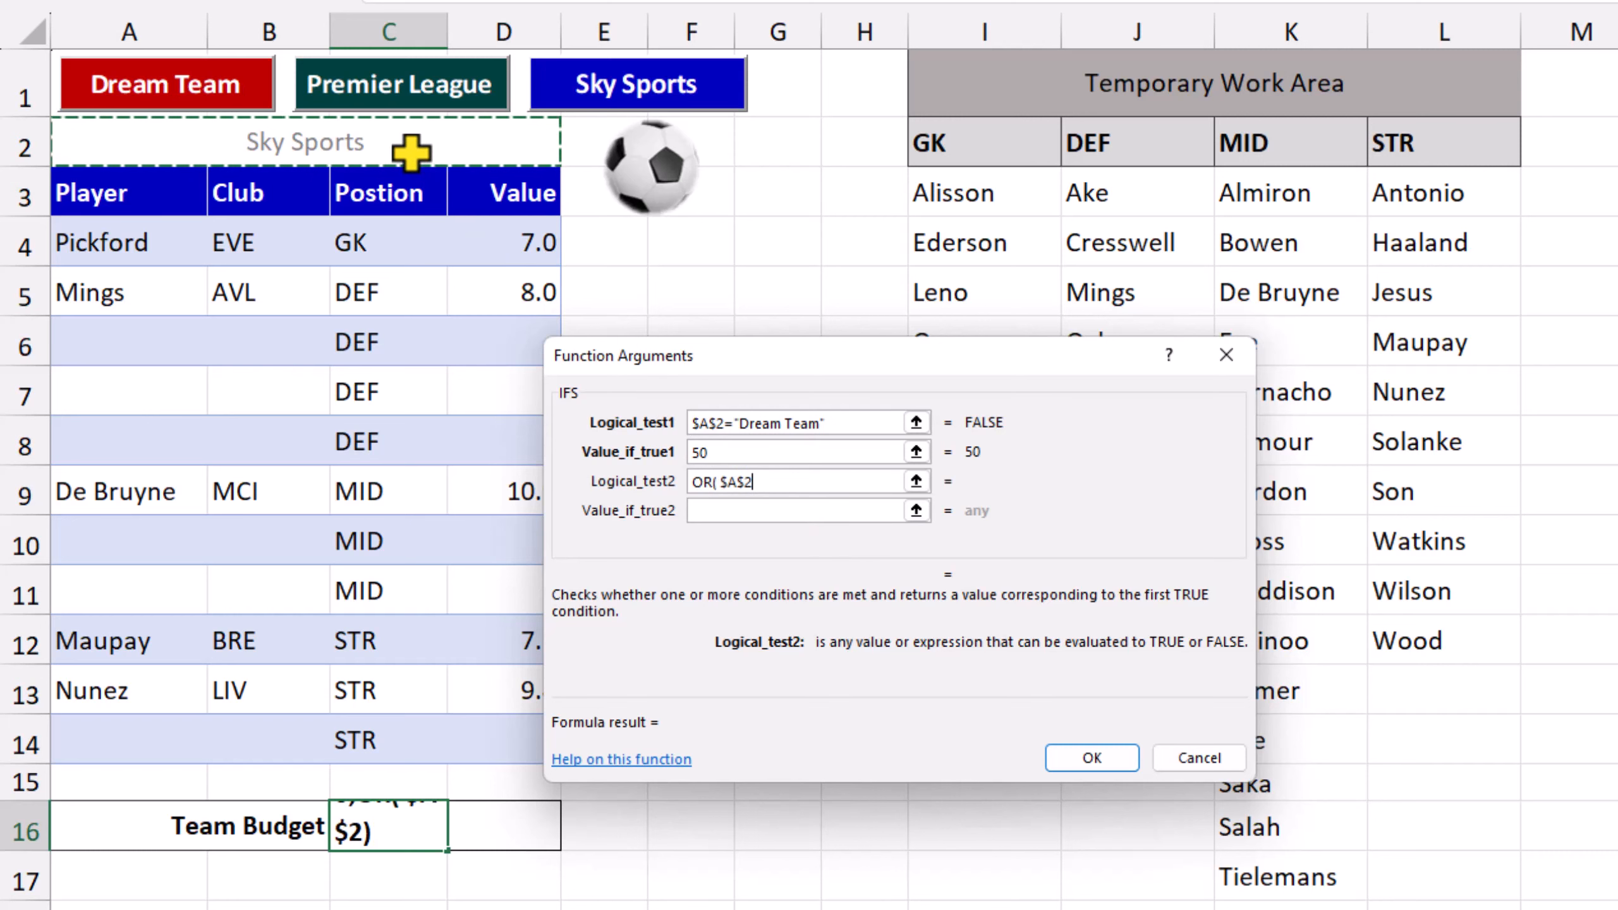
pyautogui.write('="Premier League",')
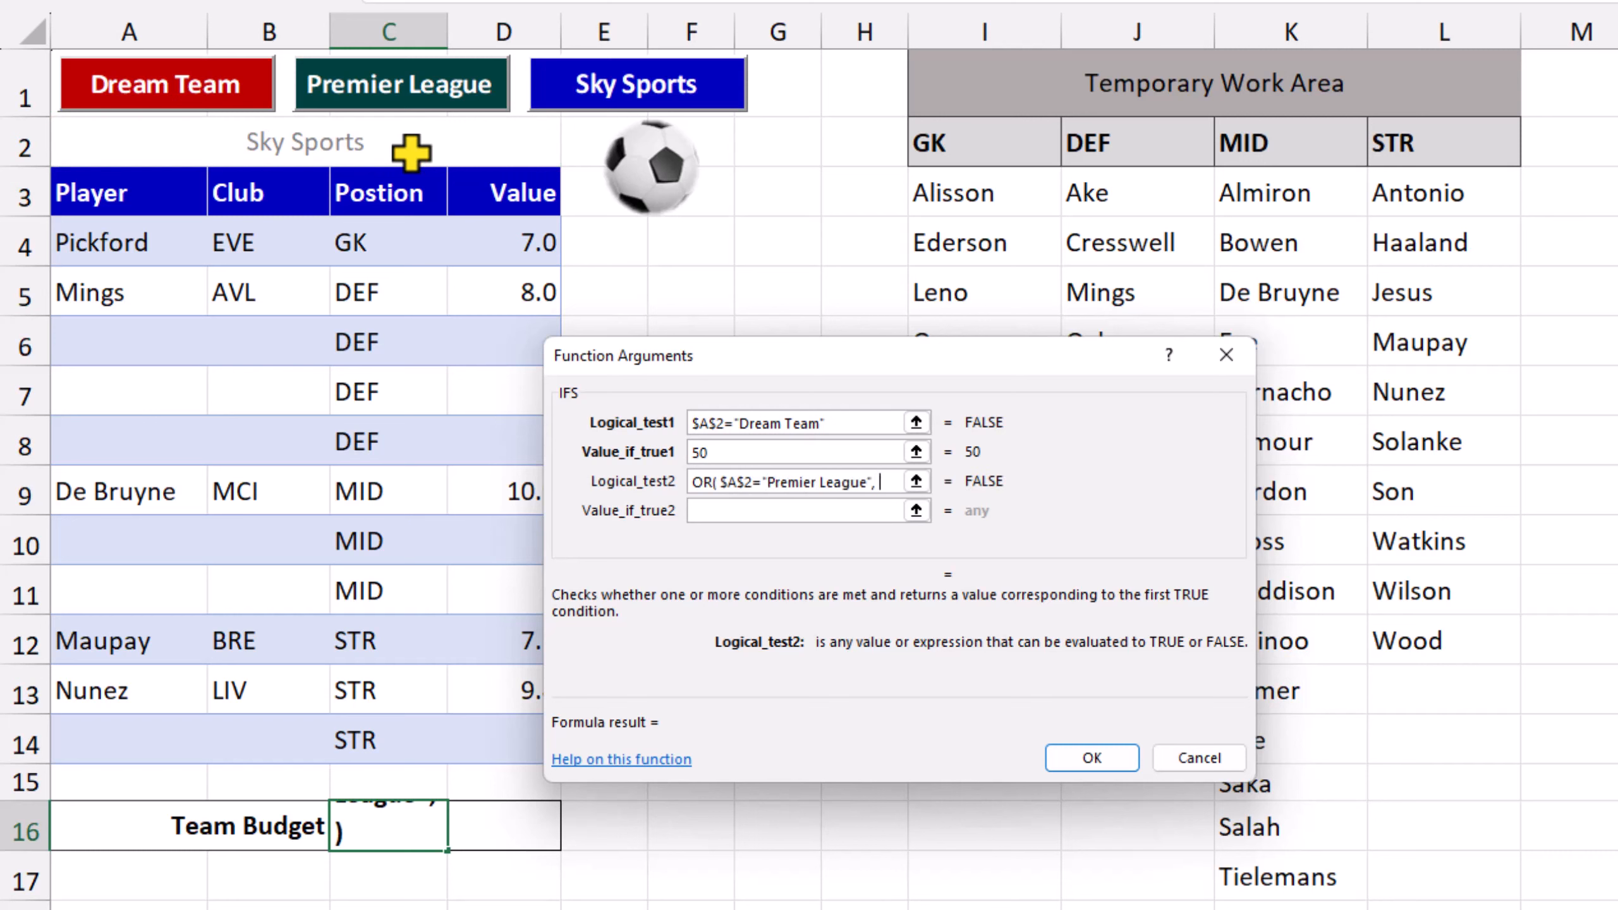
pyautogui.click(411, 151)
pyautogui.press('F4')
pyautogui.write('="Sky Sports"')
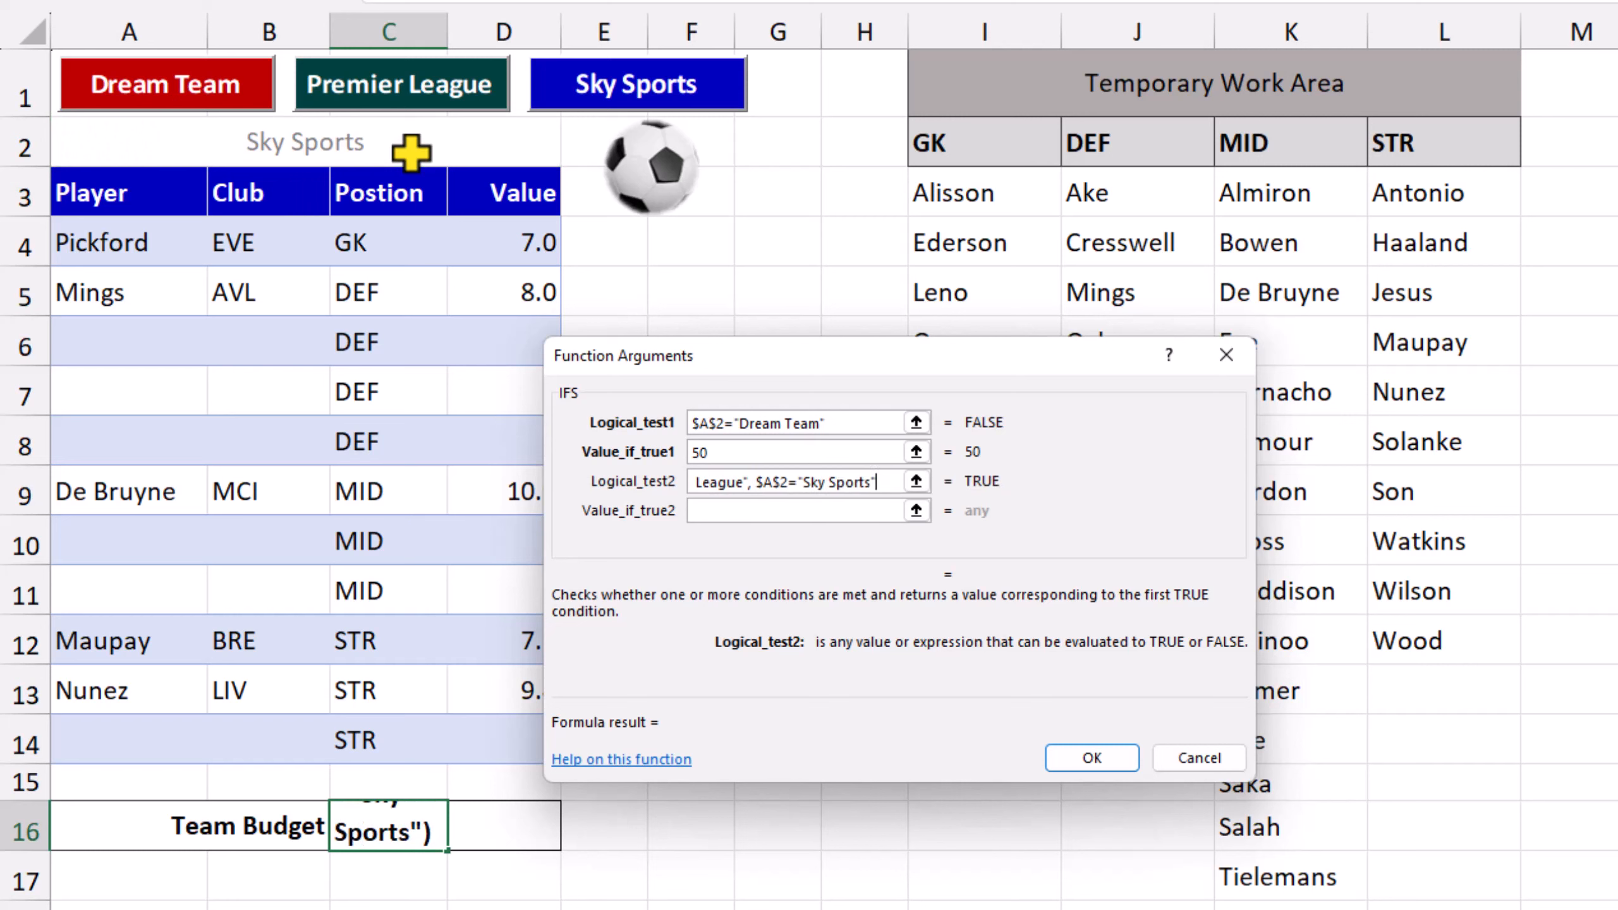
pyautogui.write(' )')
# Set the second IFS value if true to 100 and enter the budget formula in C16.
pyautogui.click(705, 510)
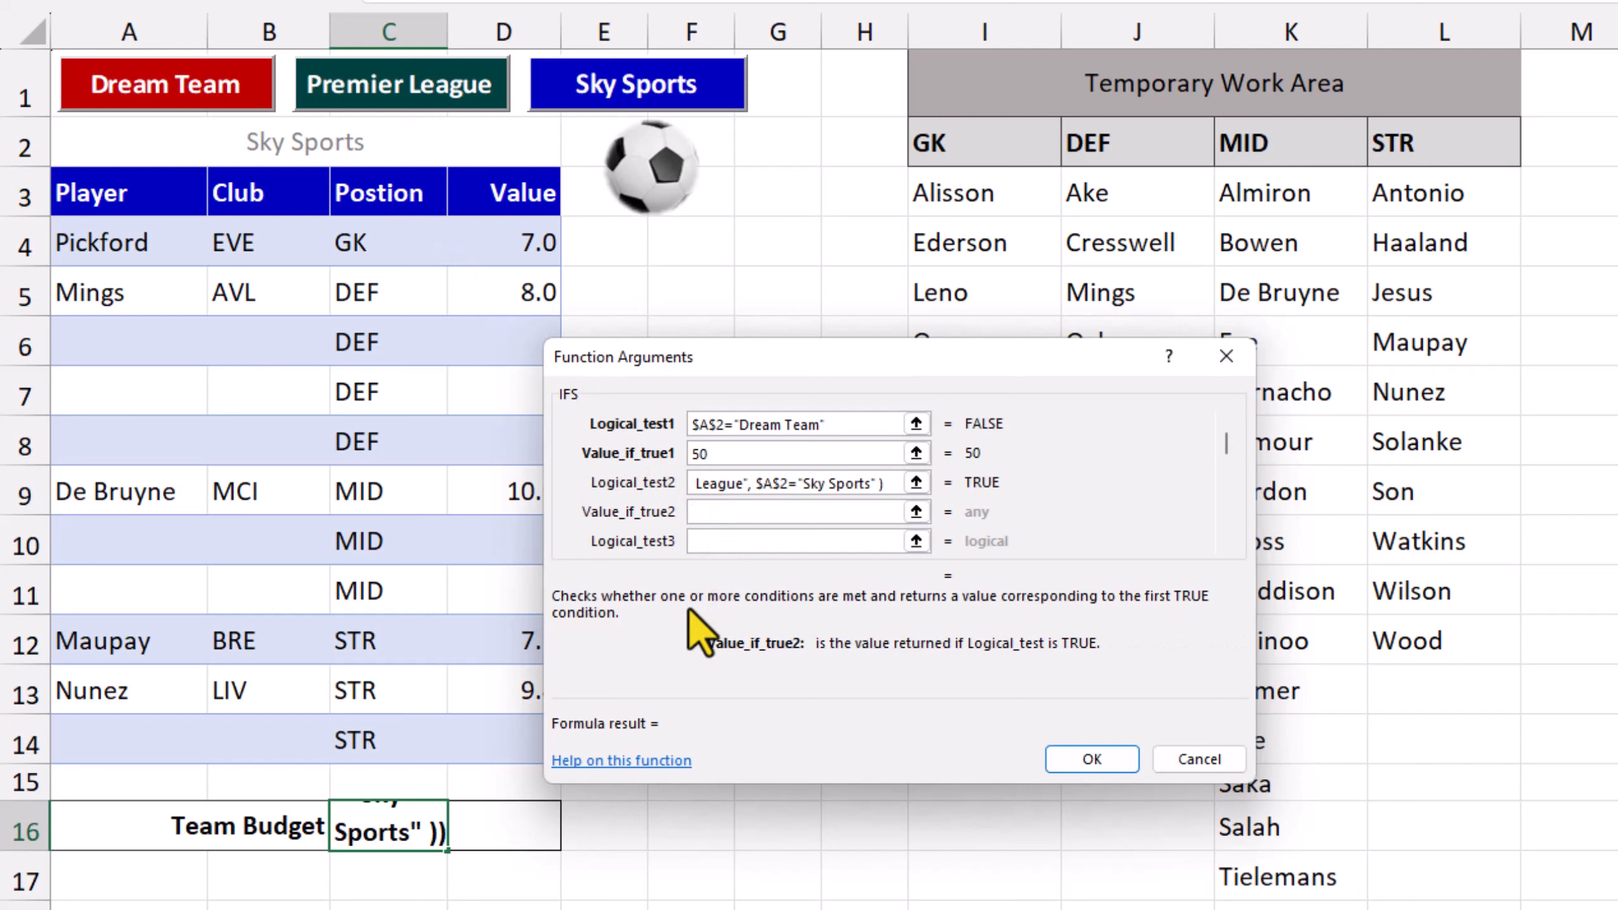
pyautogui.write('100')
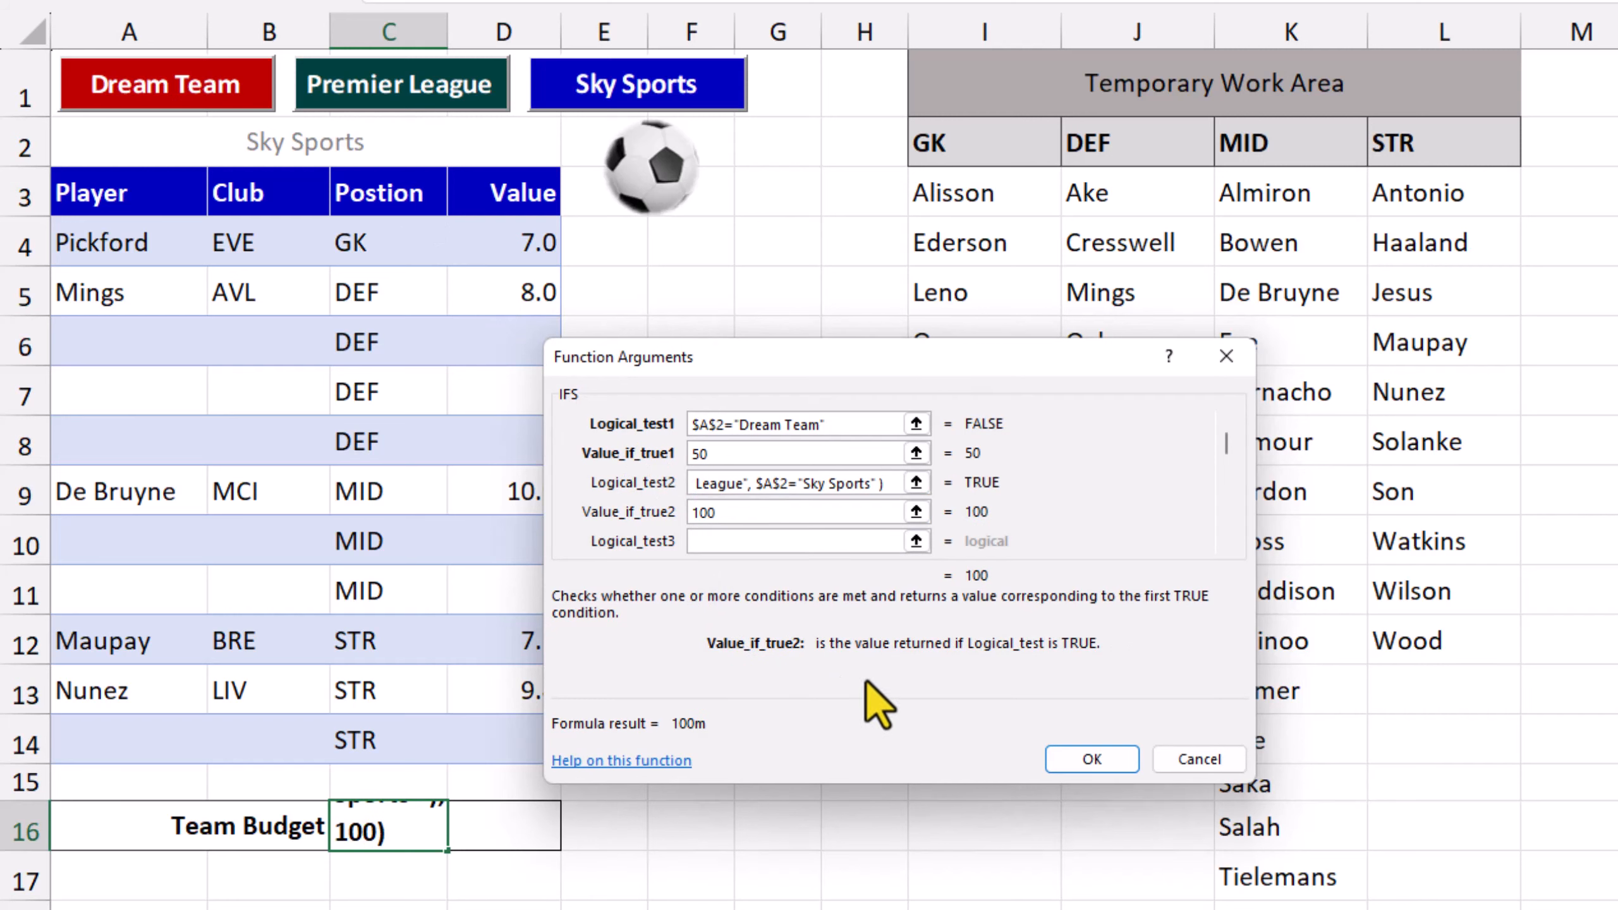
pyautogui.click(1084, 752)
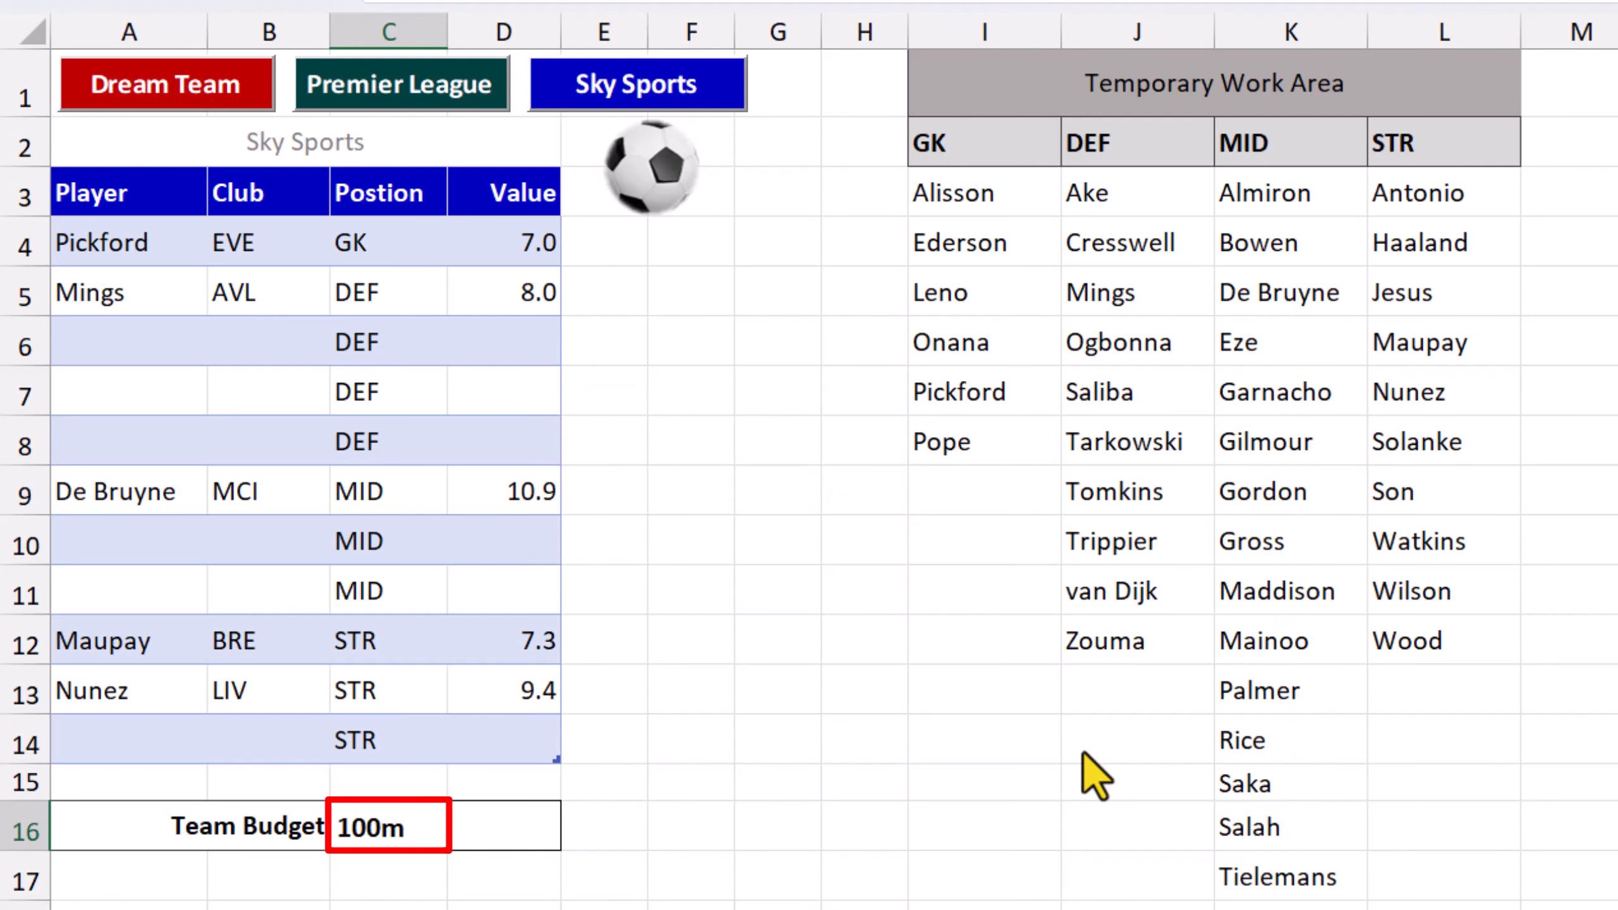
# Apply the custom number format 0\m to the budget amount in C16.
pyautogui.hotkey('ctrl', '1')
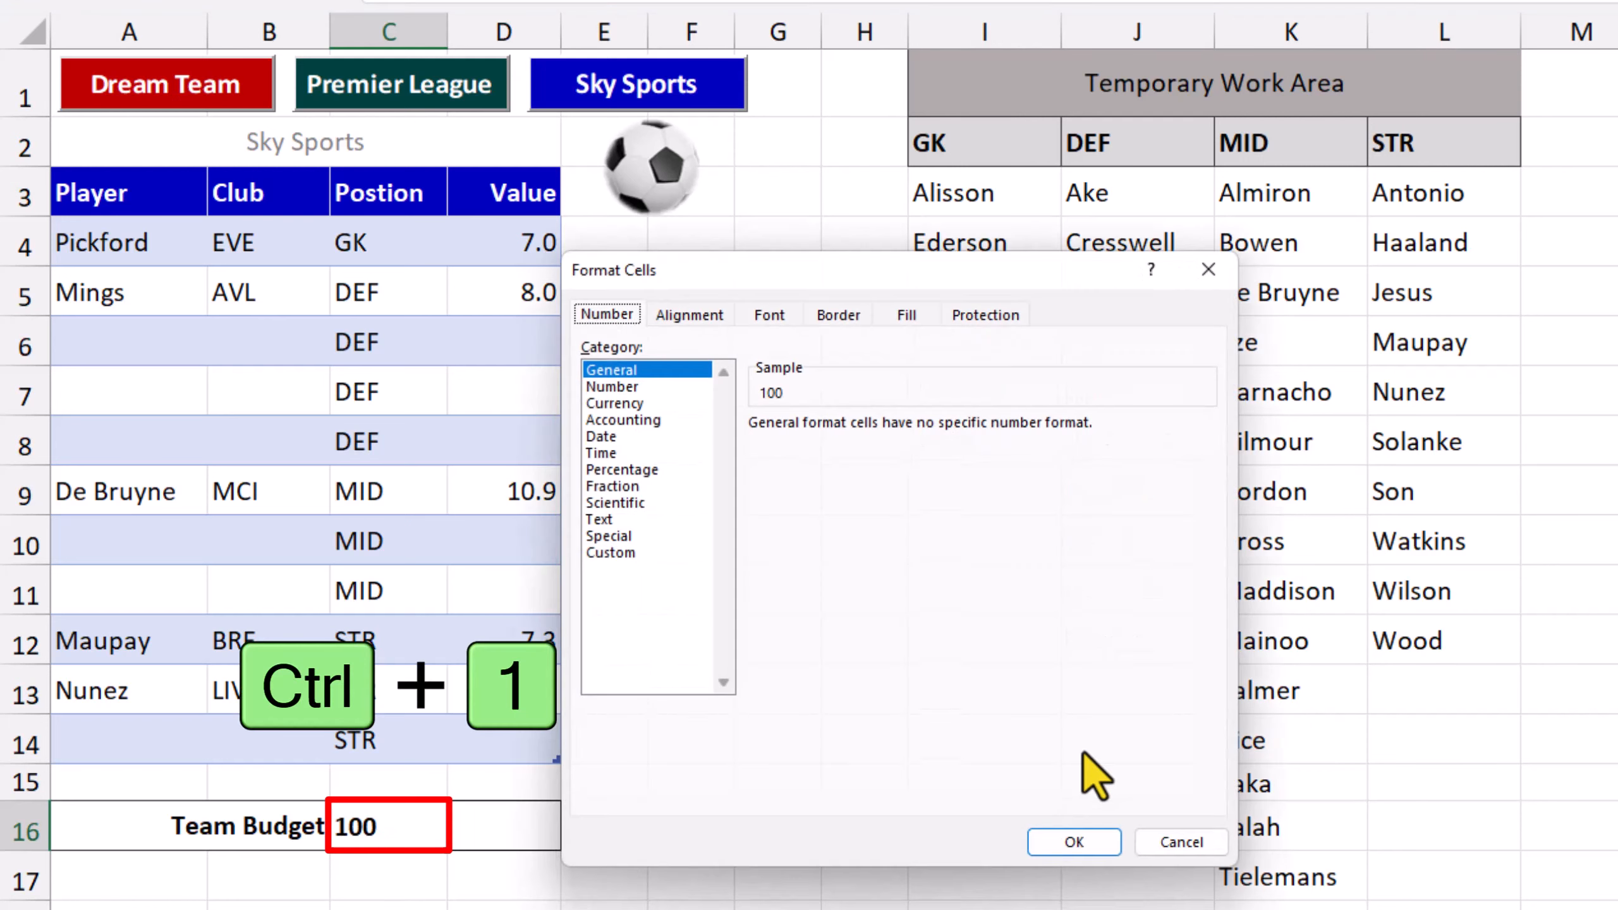
pyautogui.click(650, 550)
pyautogui.click(764, 488)
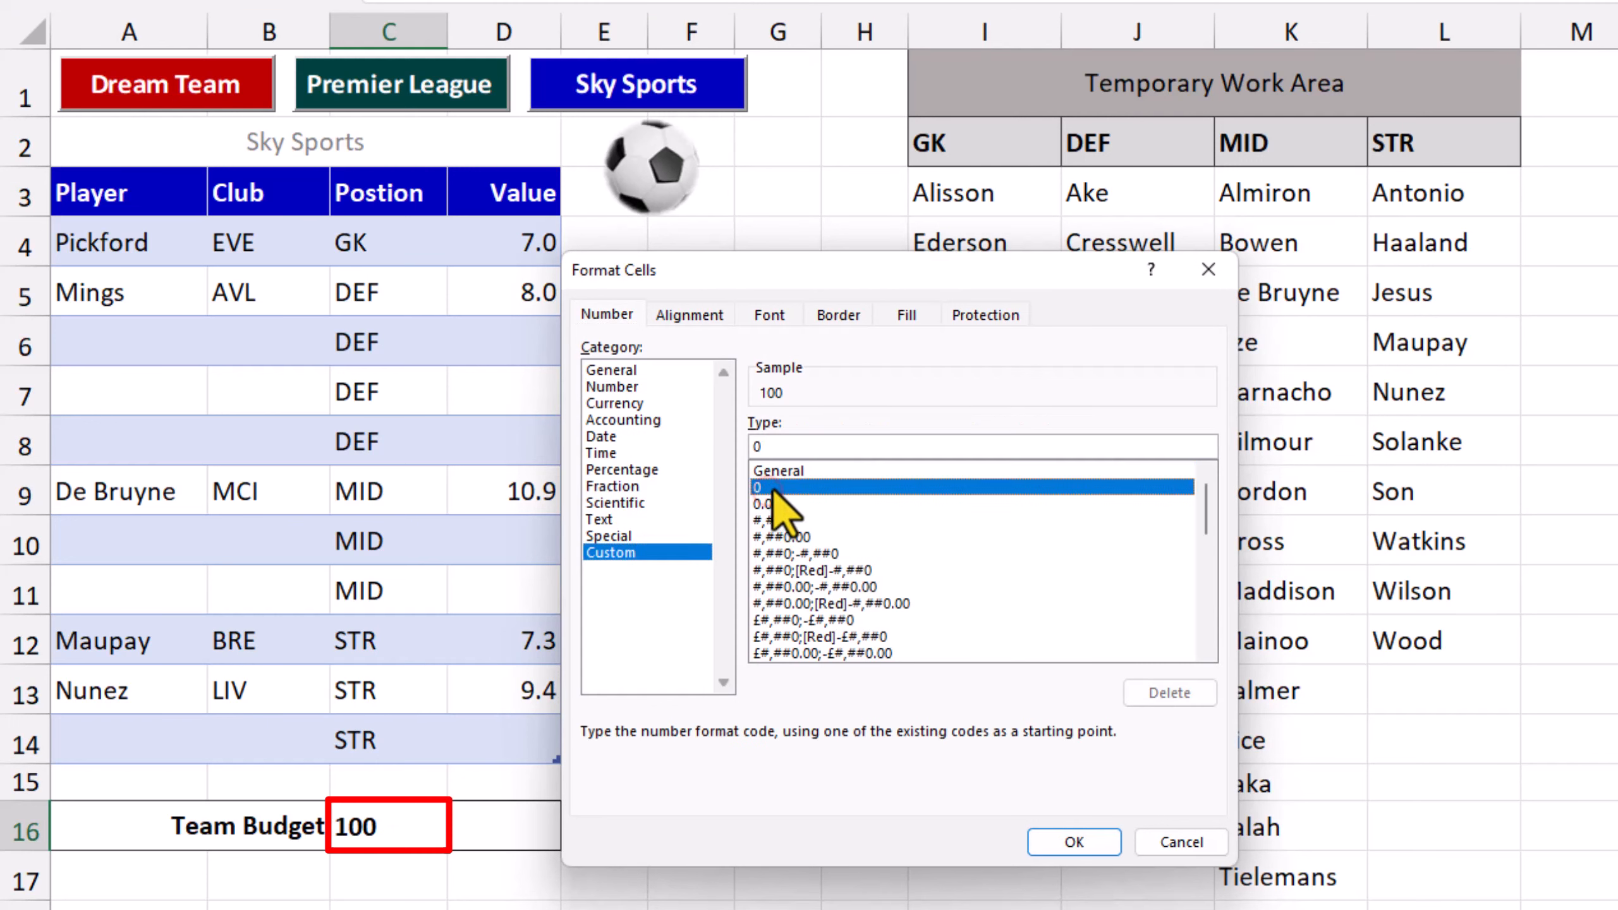
pyautogui.click(798, 449)
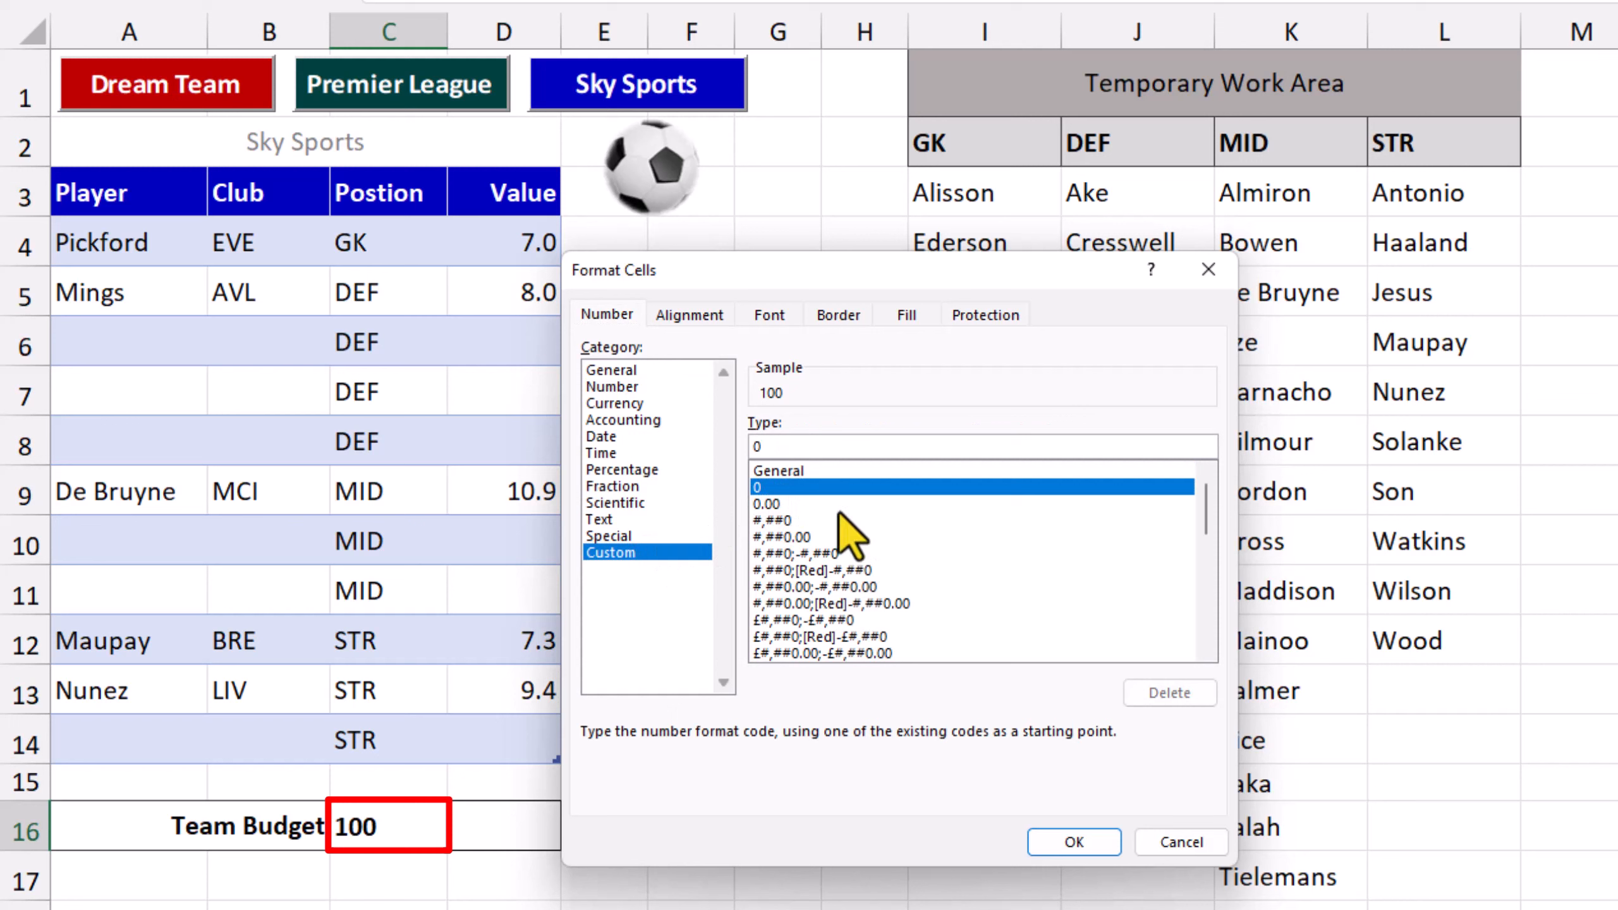
pyautogui.write('\\')
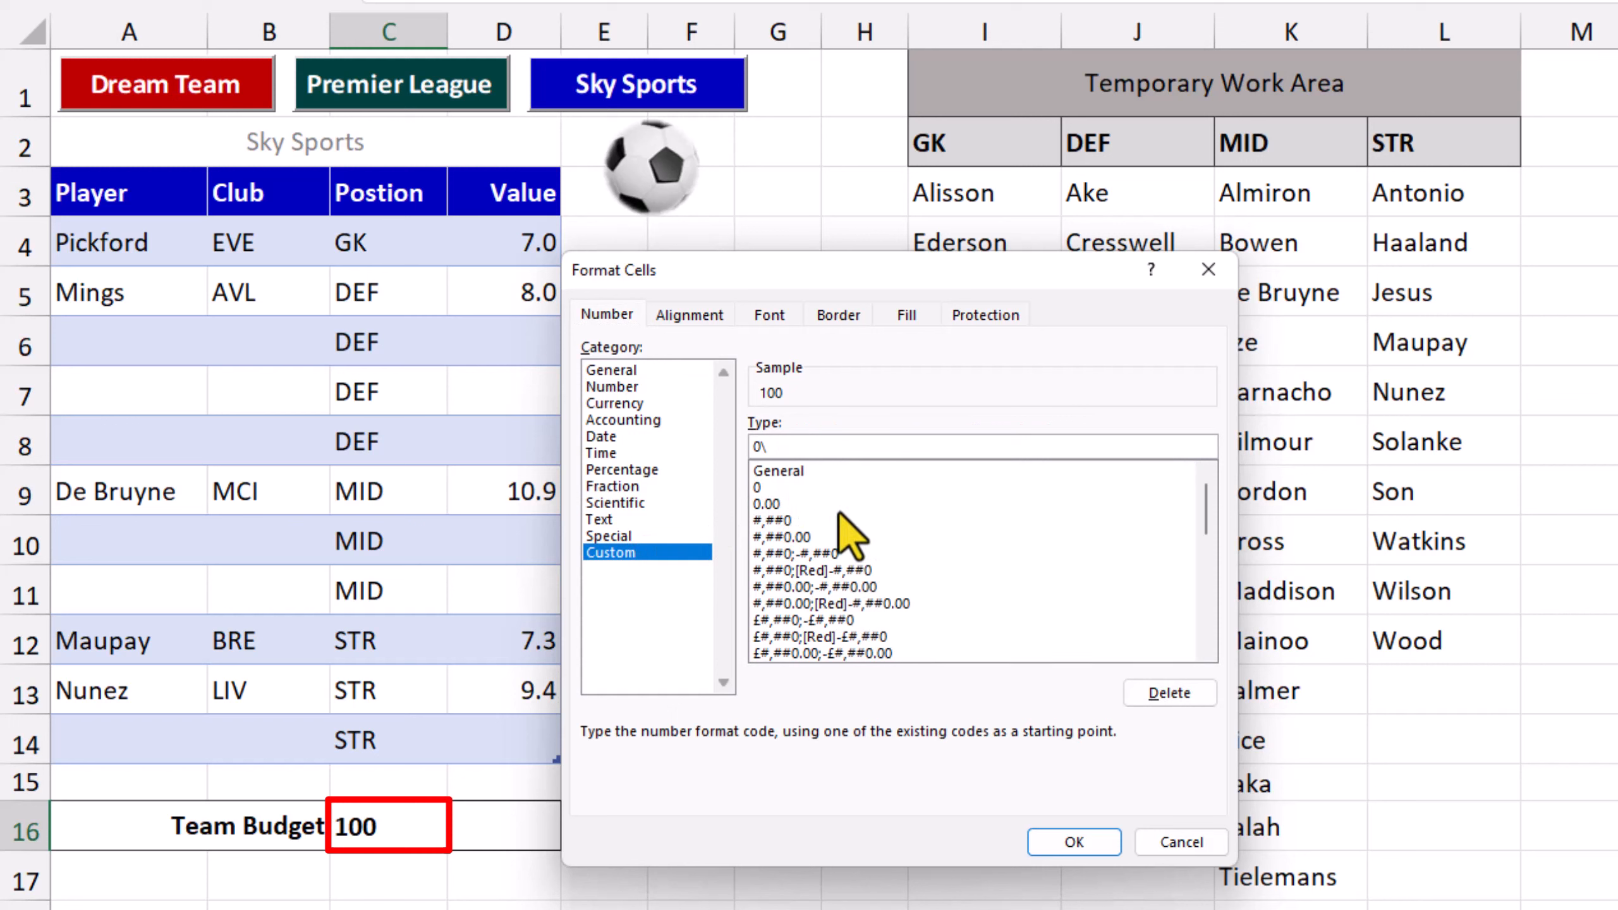
pyautogui.write('m')
pyautogui.click(1075, 840)
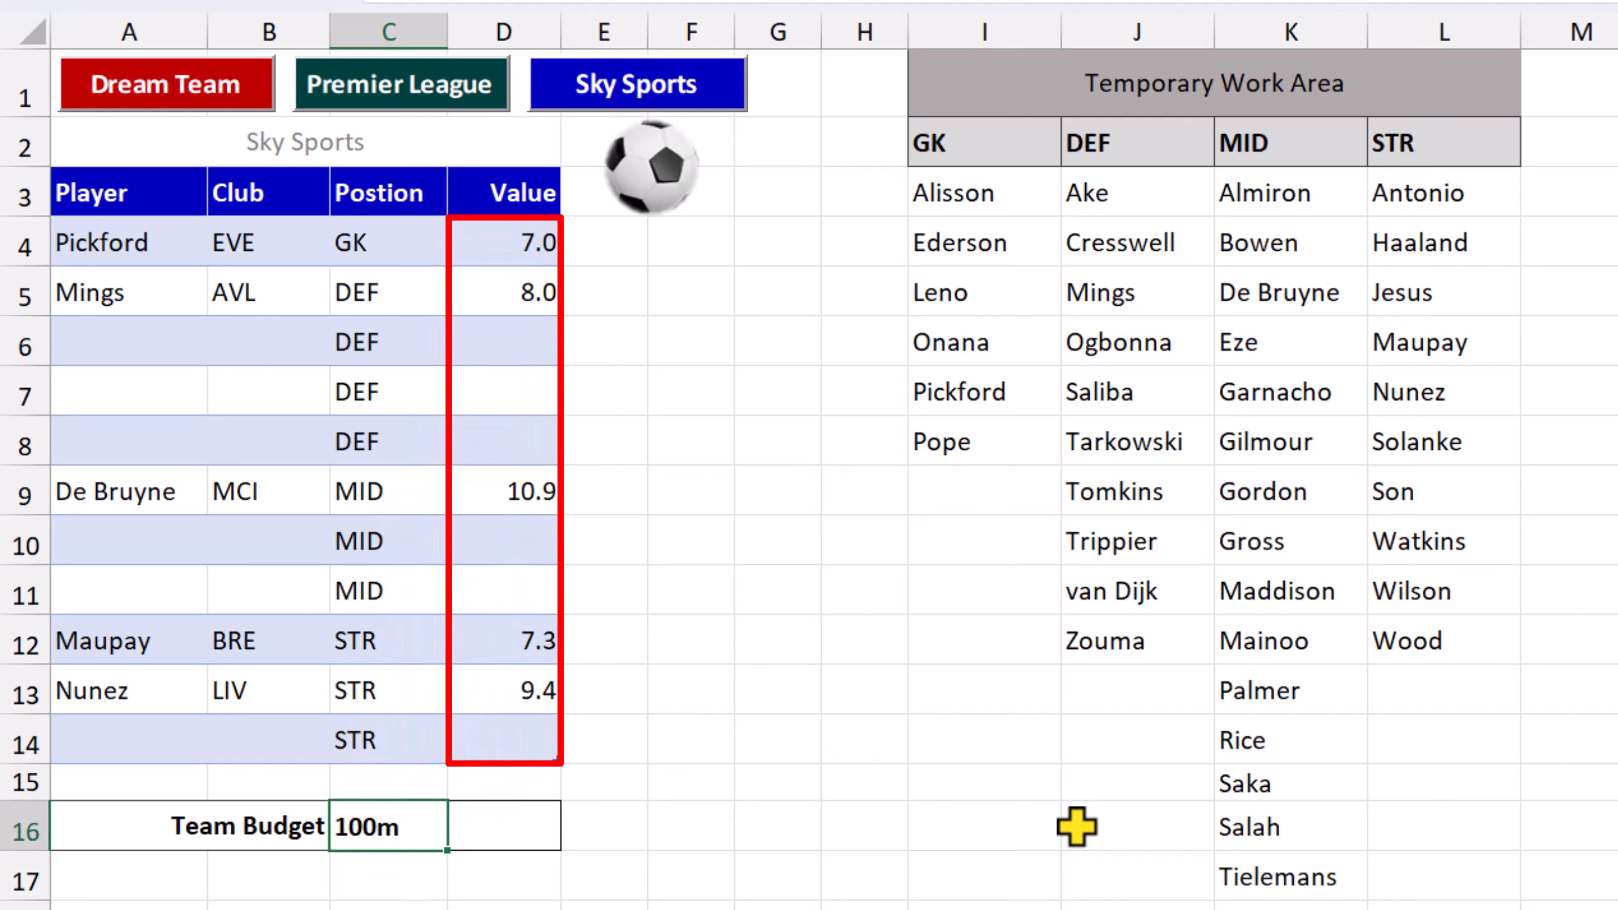
# Switch the team source to Dream Team and total Tbl_Team[Value] with a SUM formula in D16.
pyautogui.click(177, 93)
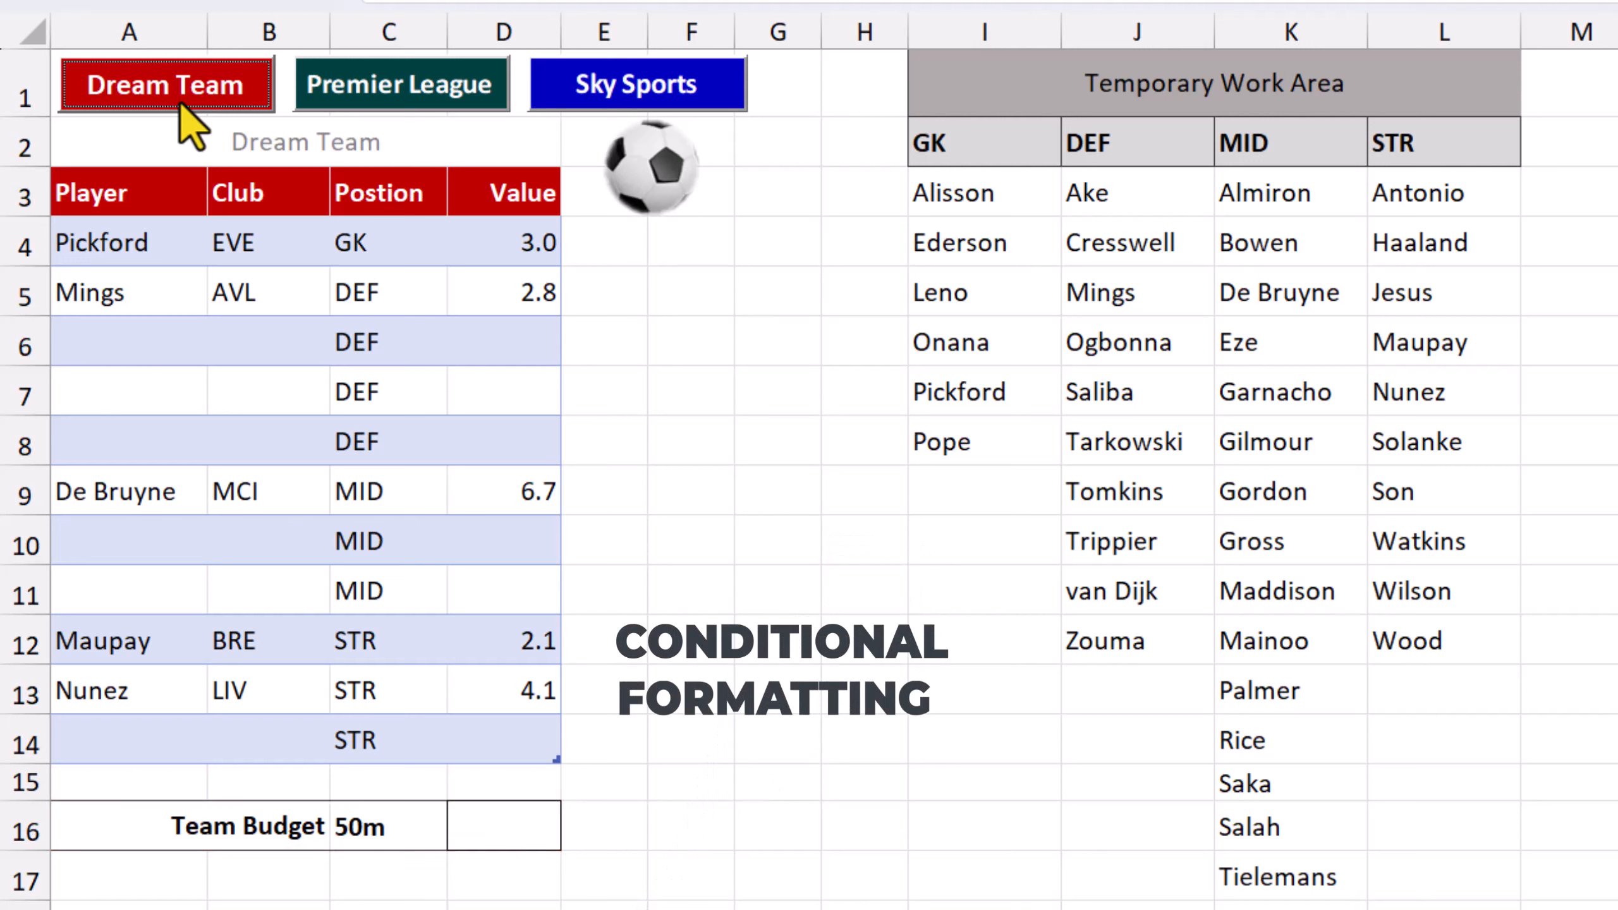
pyautogui.click(467, 836)
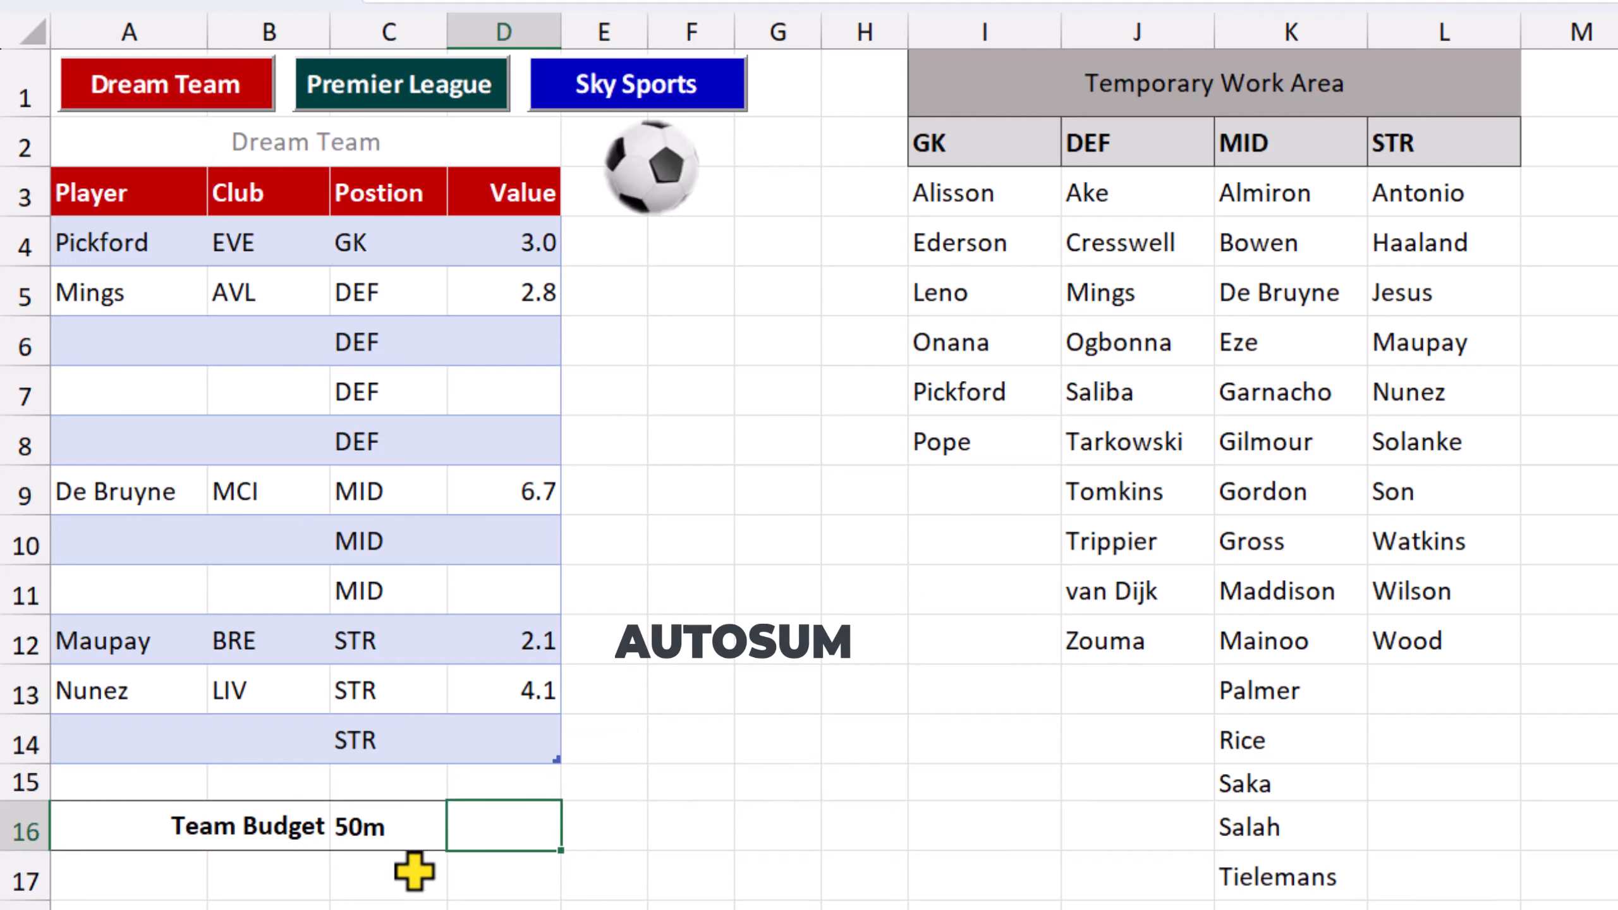
pyautogui.hotkey('alt', '=')
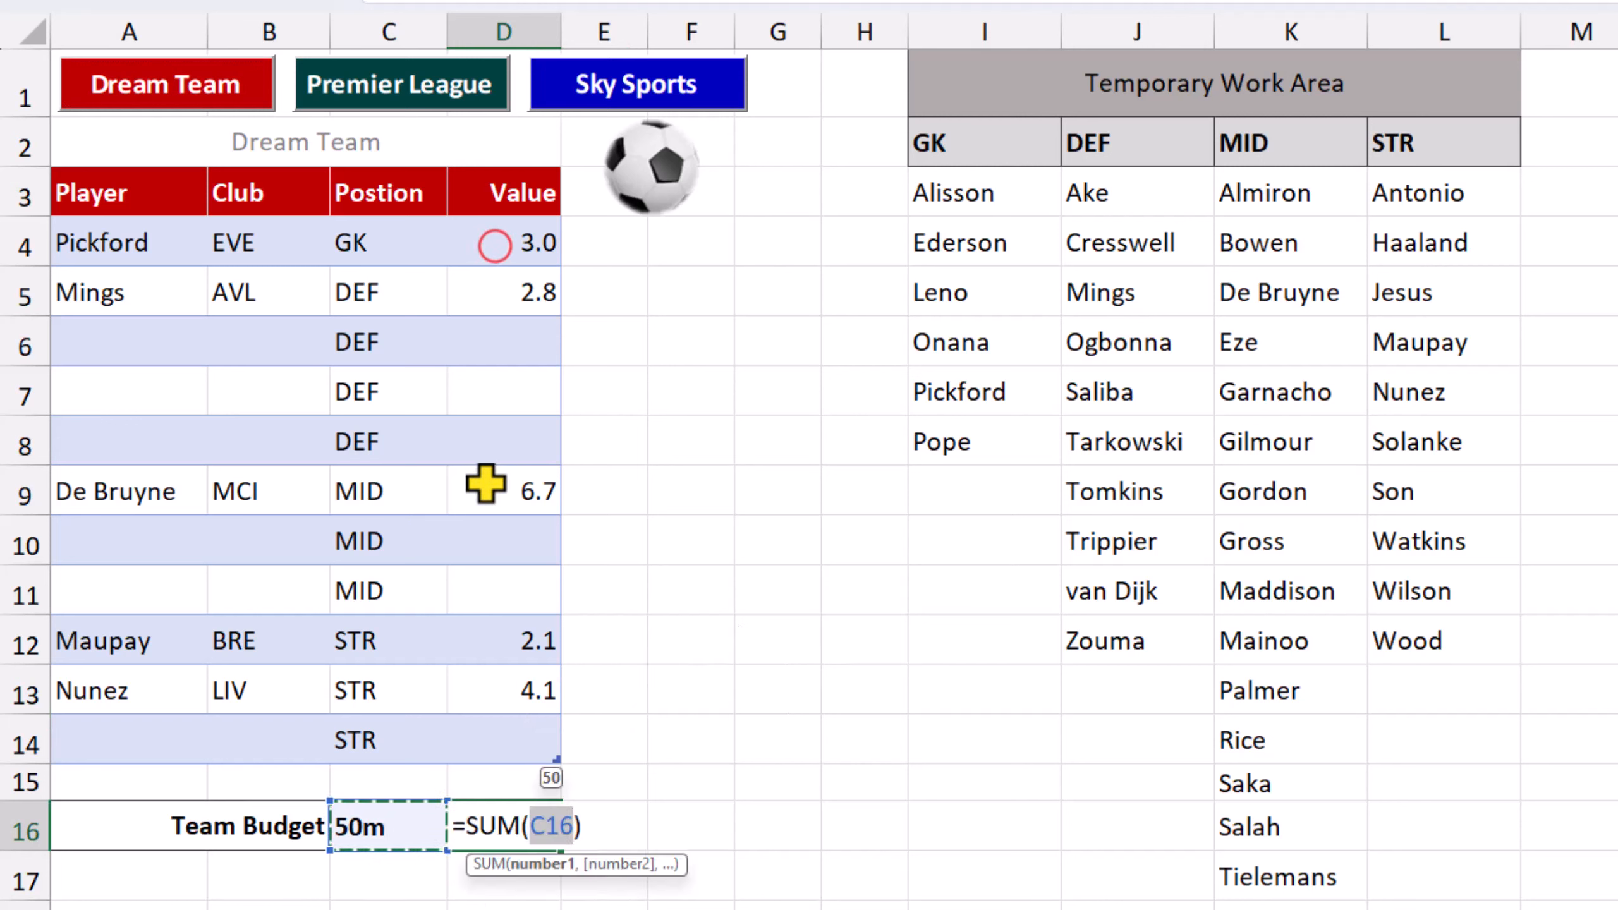
pyautogui.moveTo(497, 245); pyautogui.dragTo(482, 748)
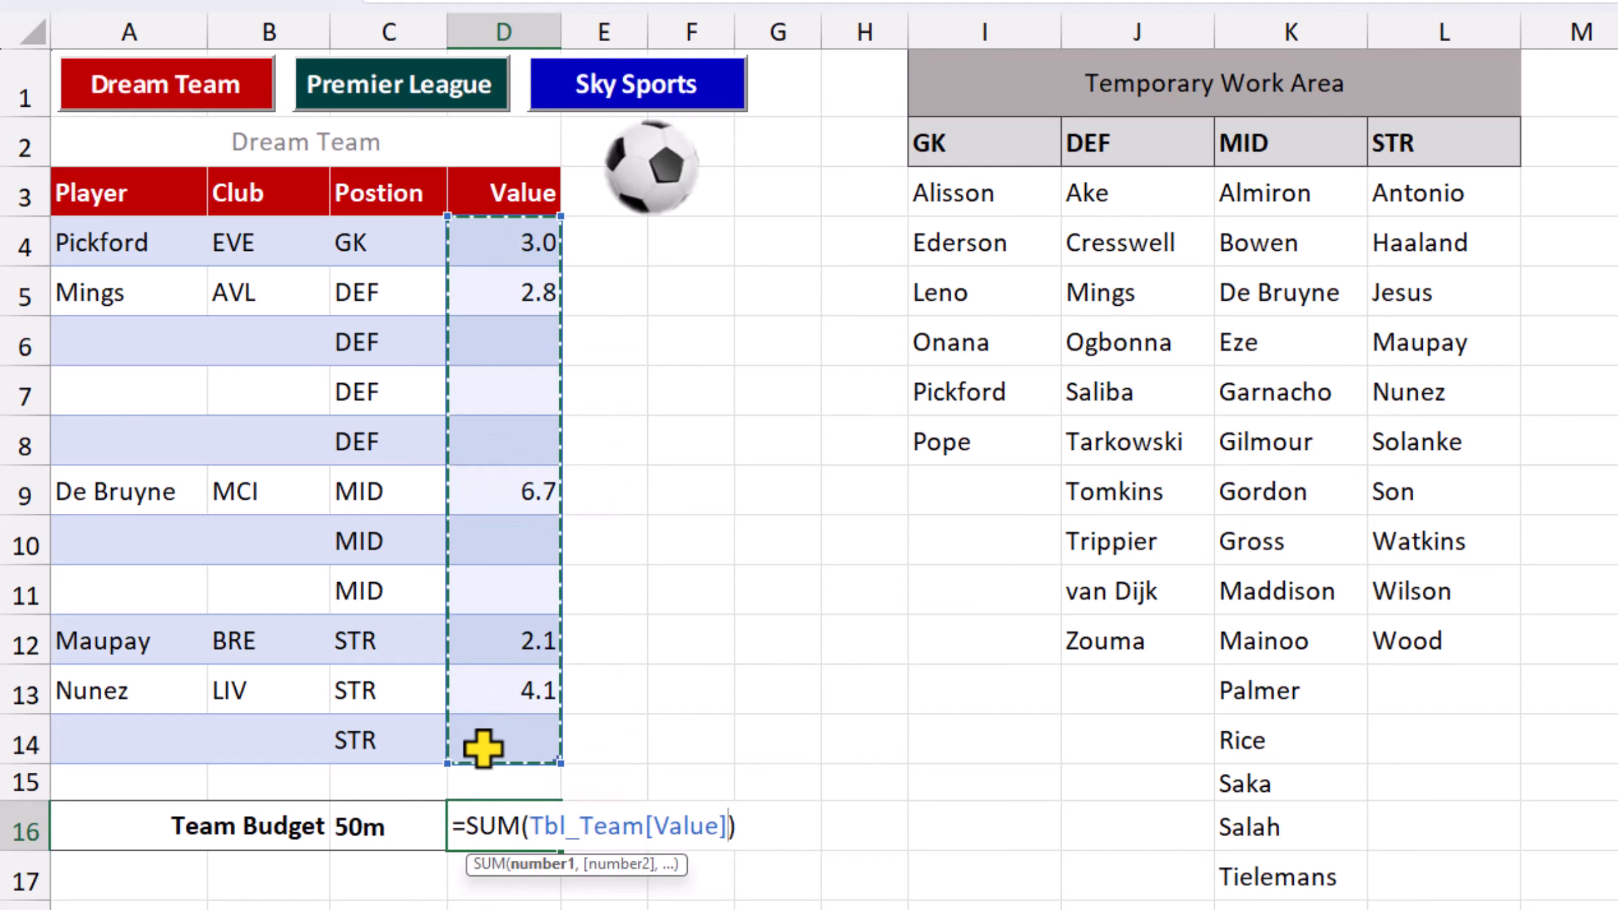
pyautogui.press('Return')
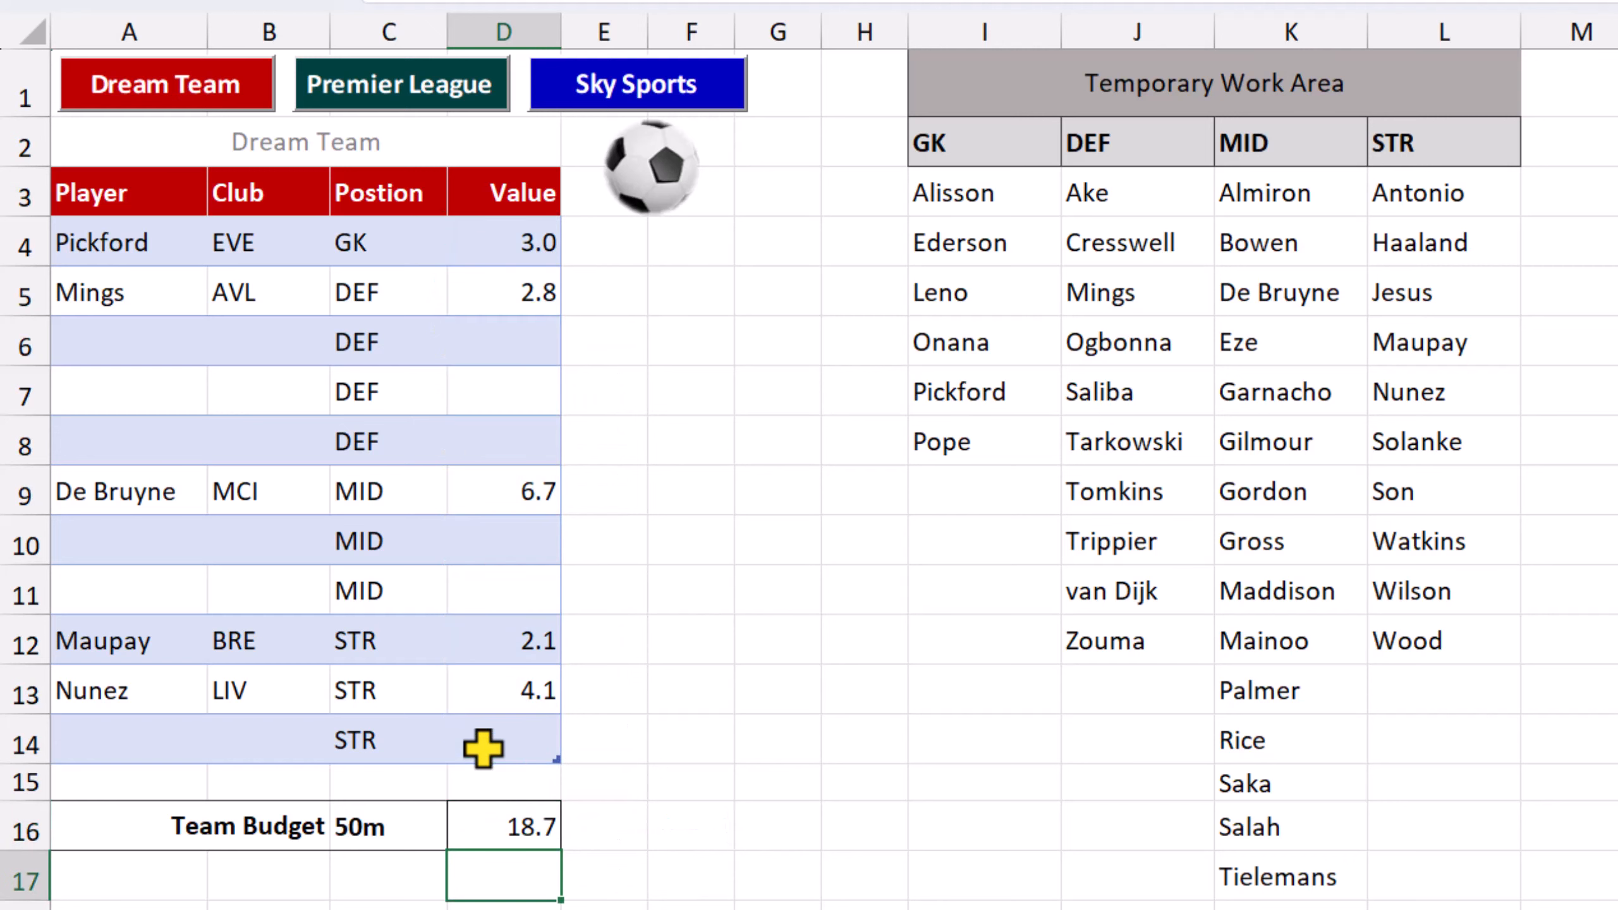
# Start a formula-based conditional formatting rule for the team total in D16 with the formula =$D$16>$C$16.
pyautogui.click(485, 826)
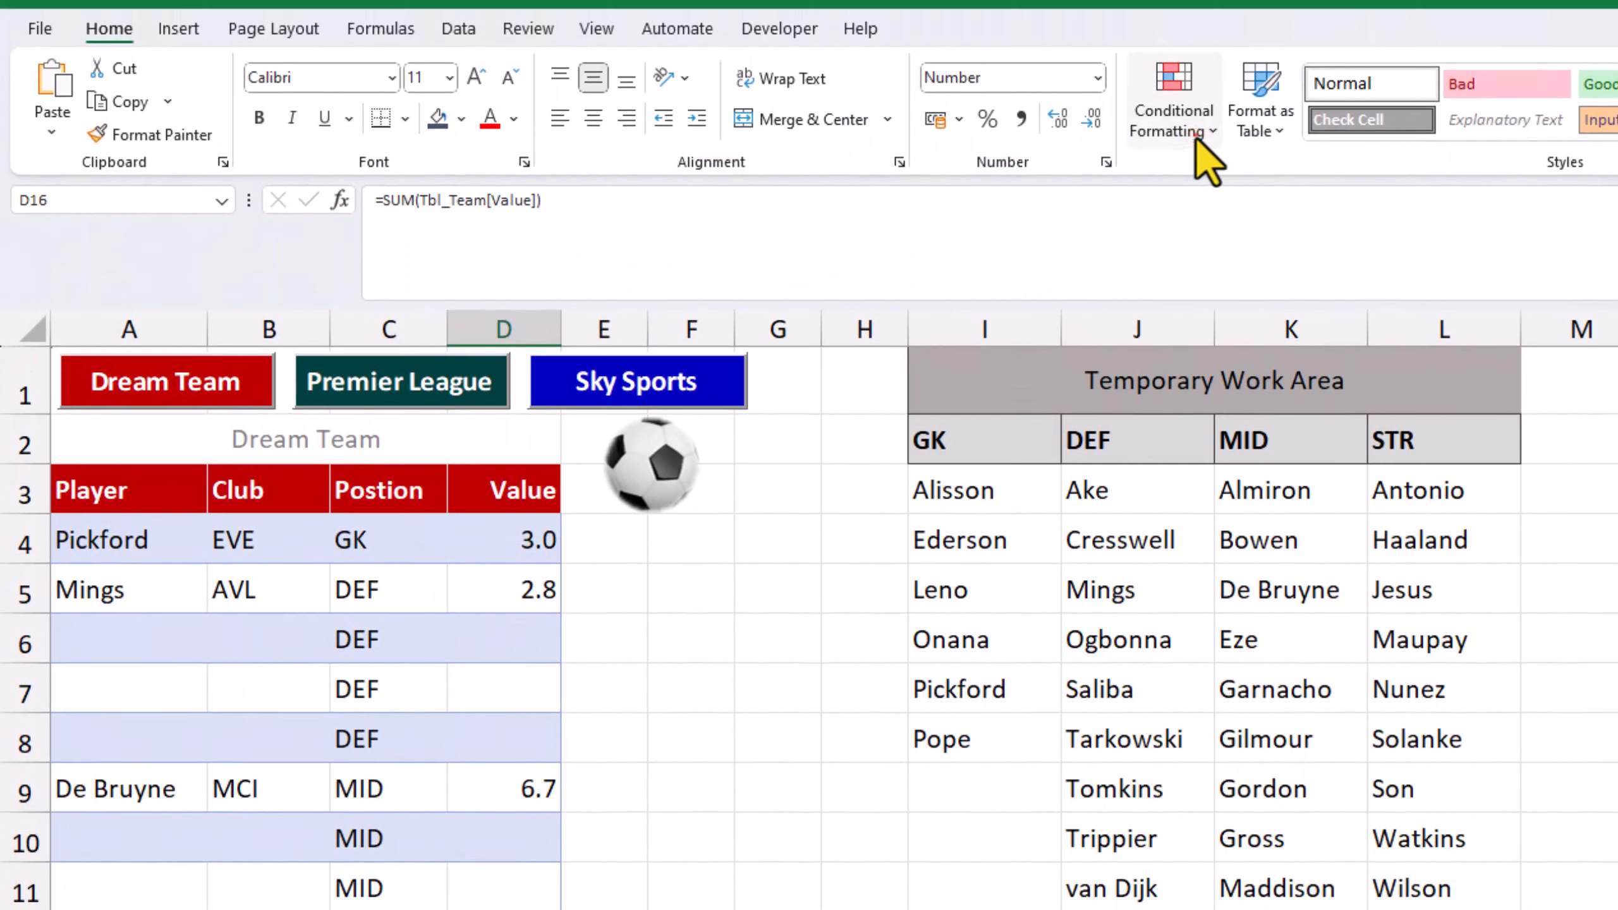
pyautogui.click(1197, 139)
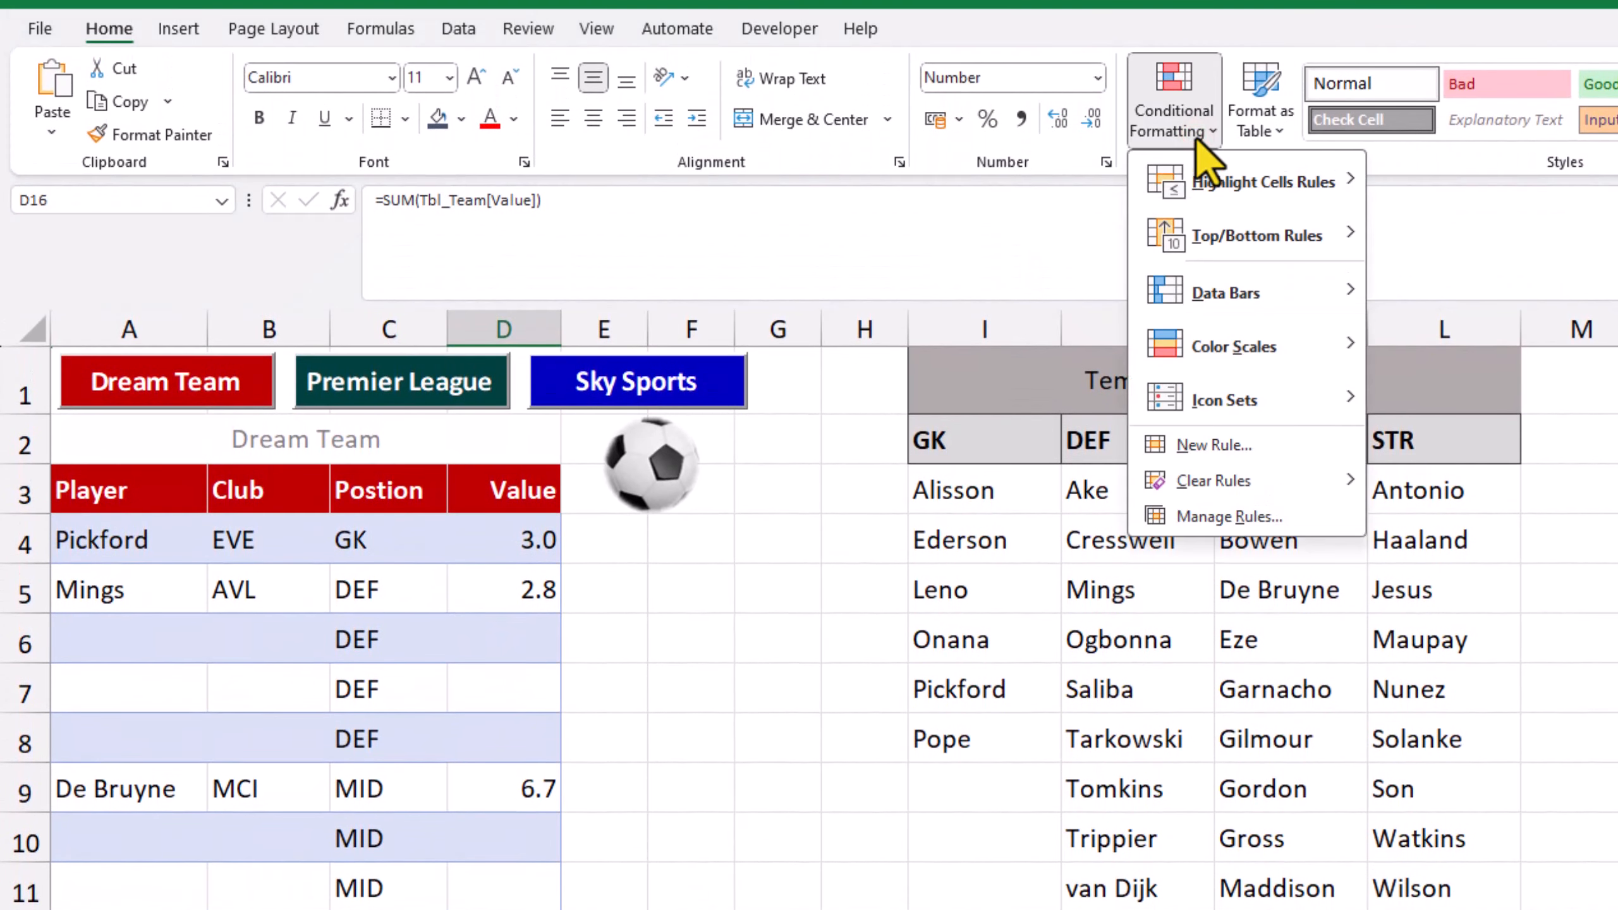
pyautogui.click(1178, 447)
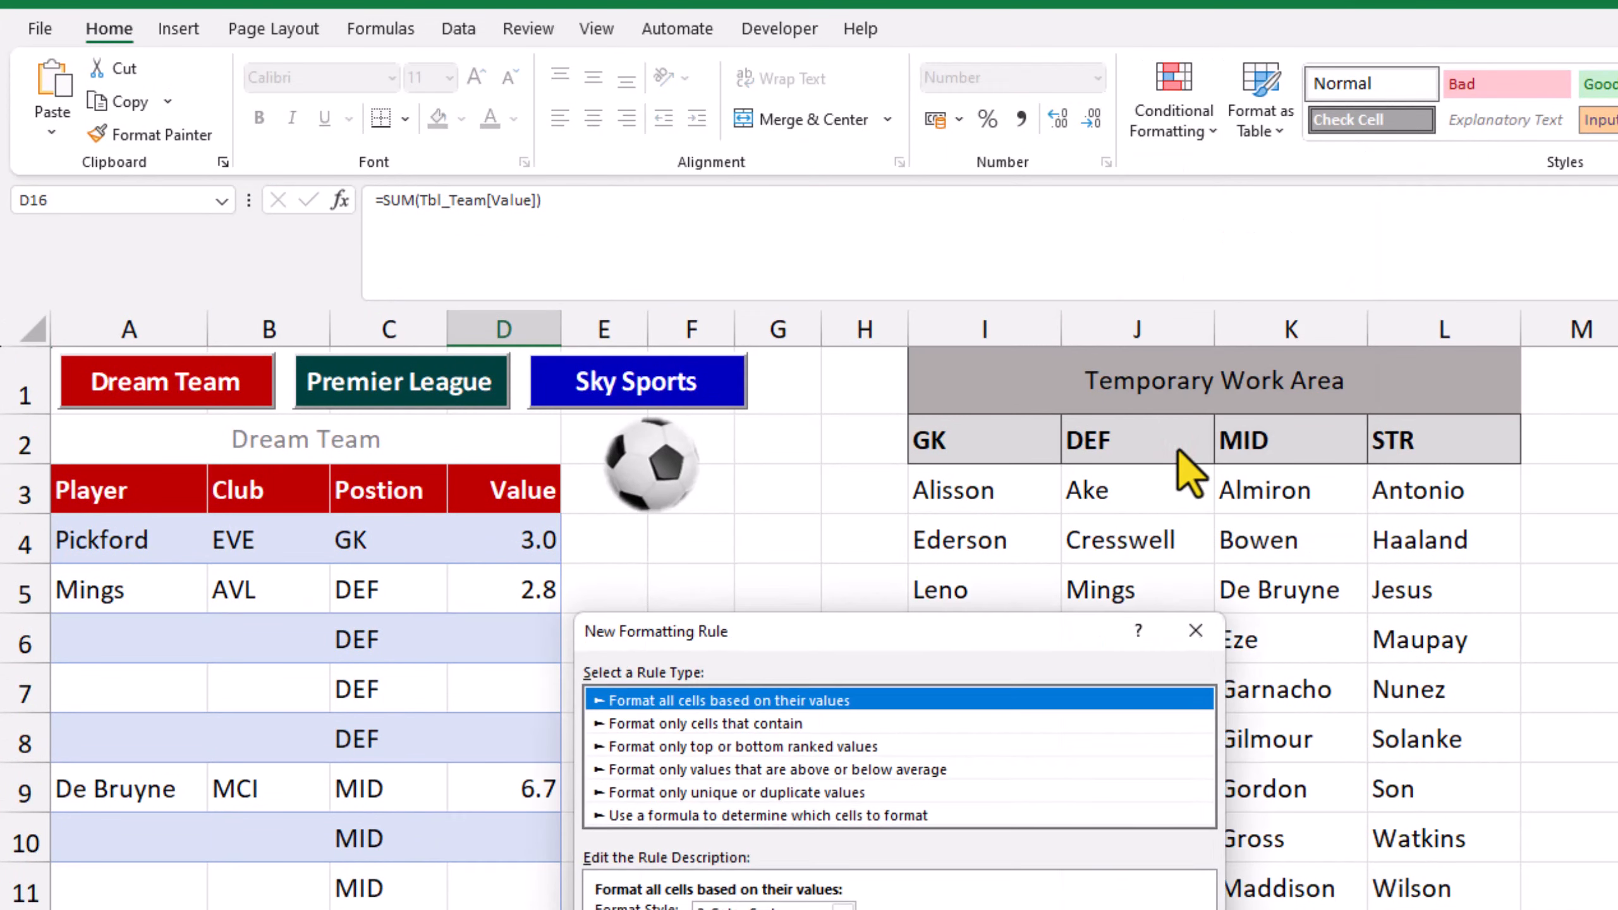
pyautogui.click(829, 814)
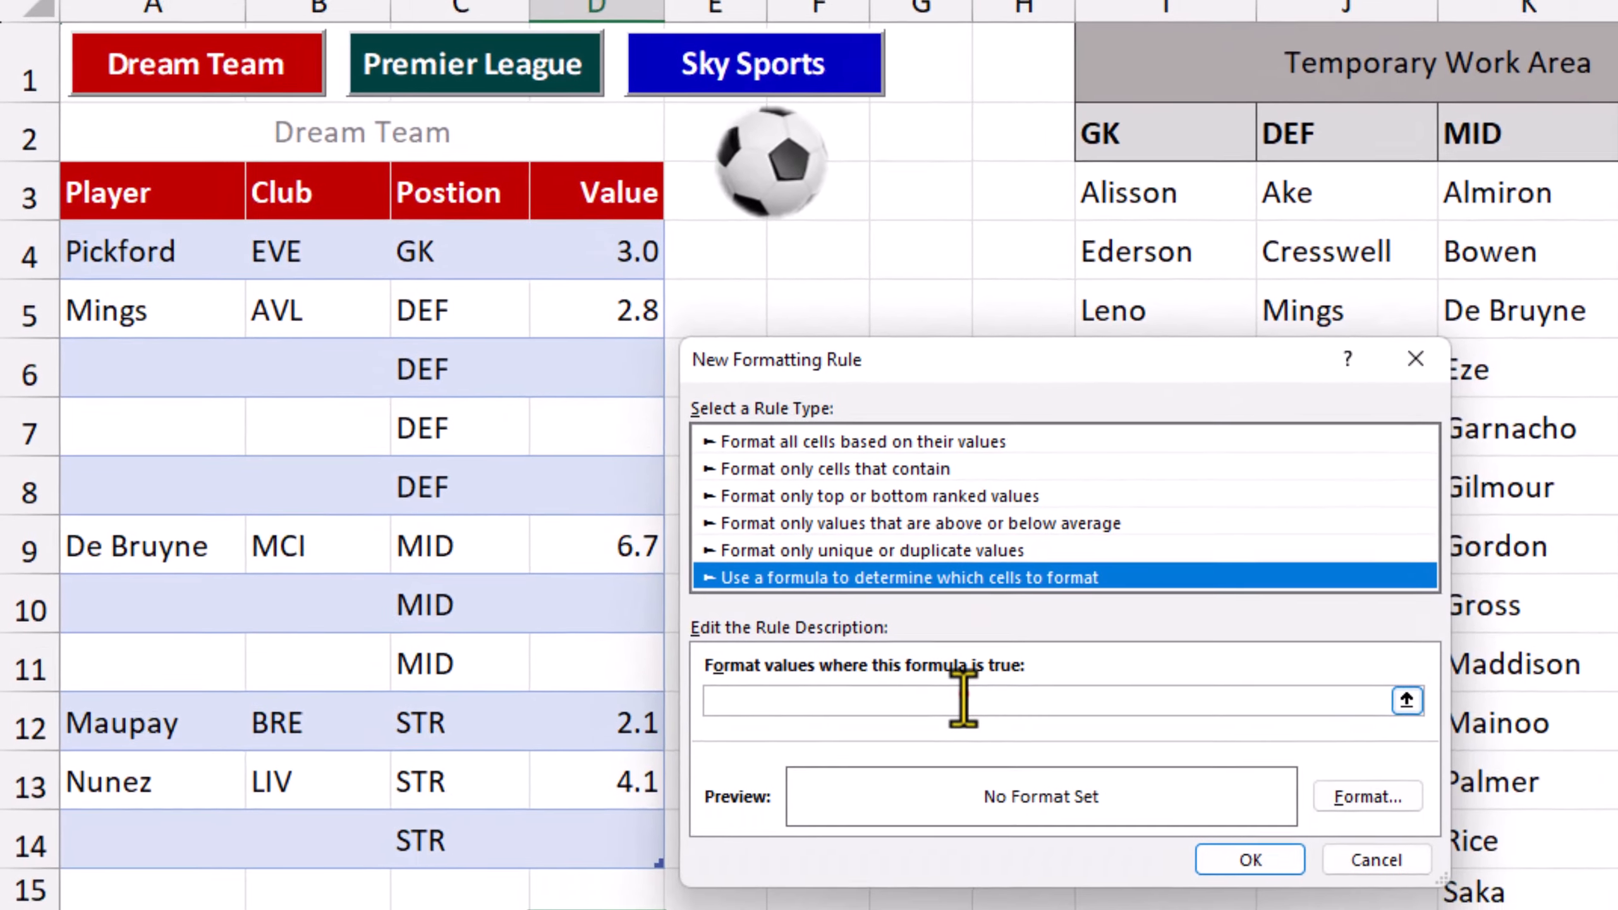
pyautogui.click(897, 796)
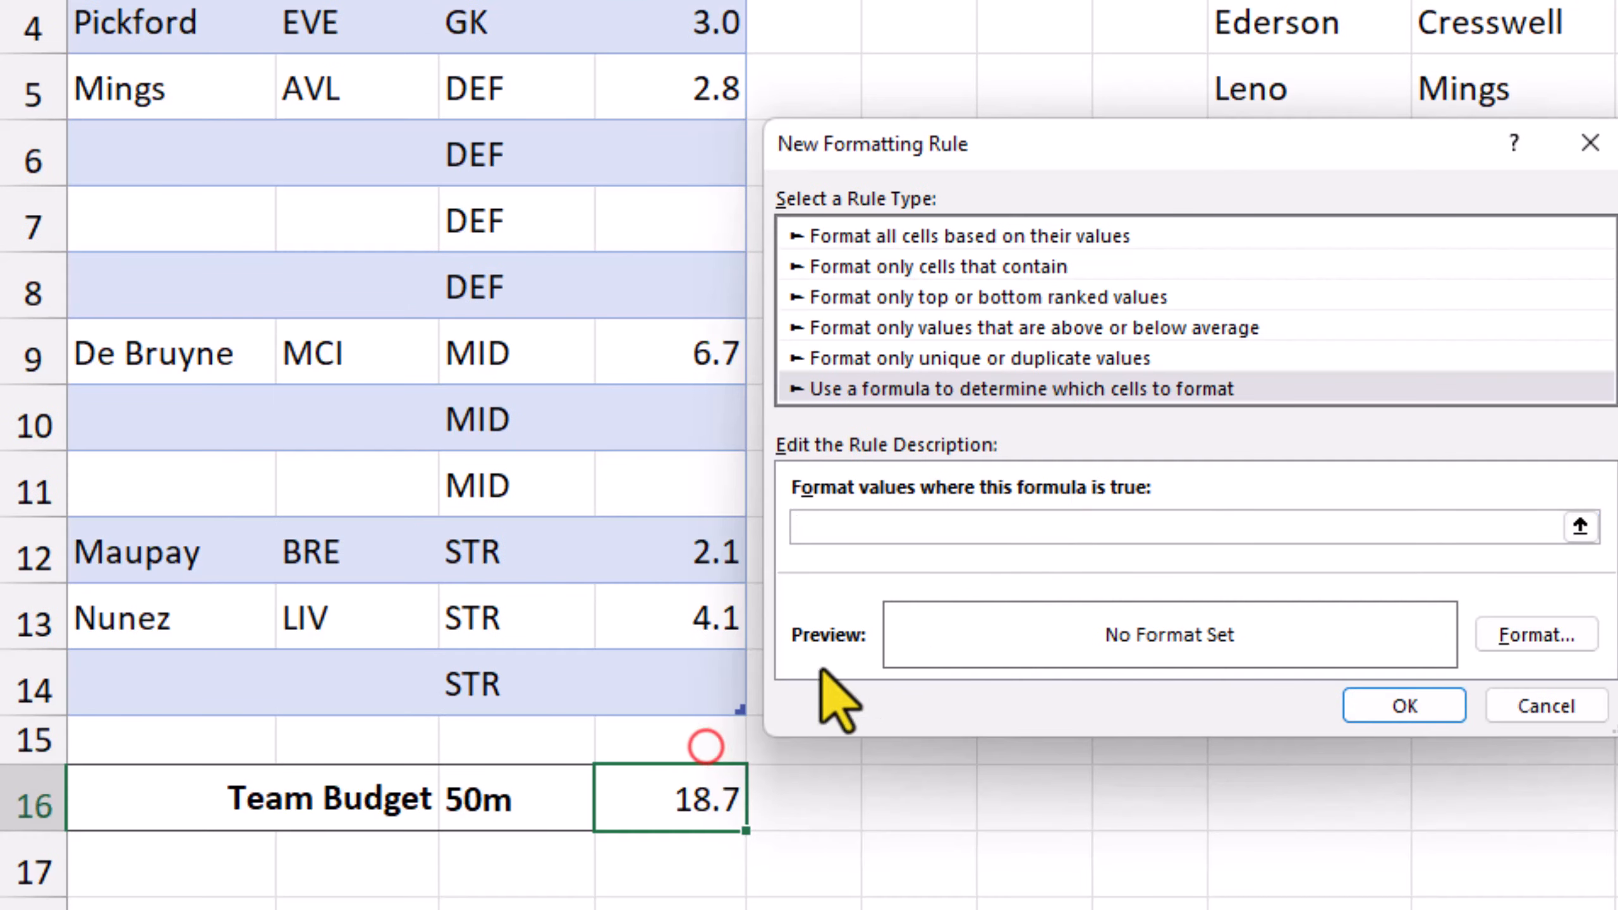
pyautogui.click(660, 798)
pyautogui.write('>')
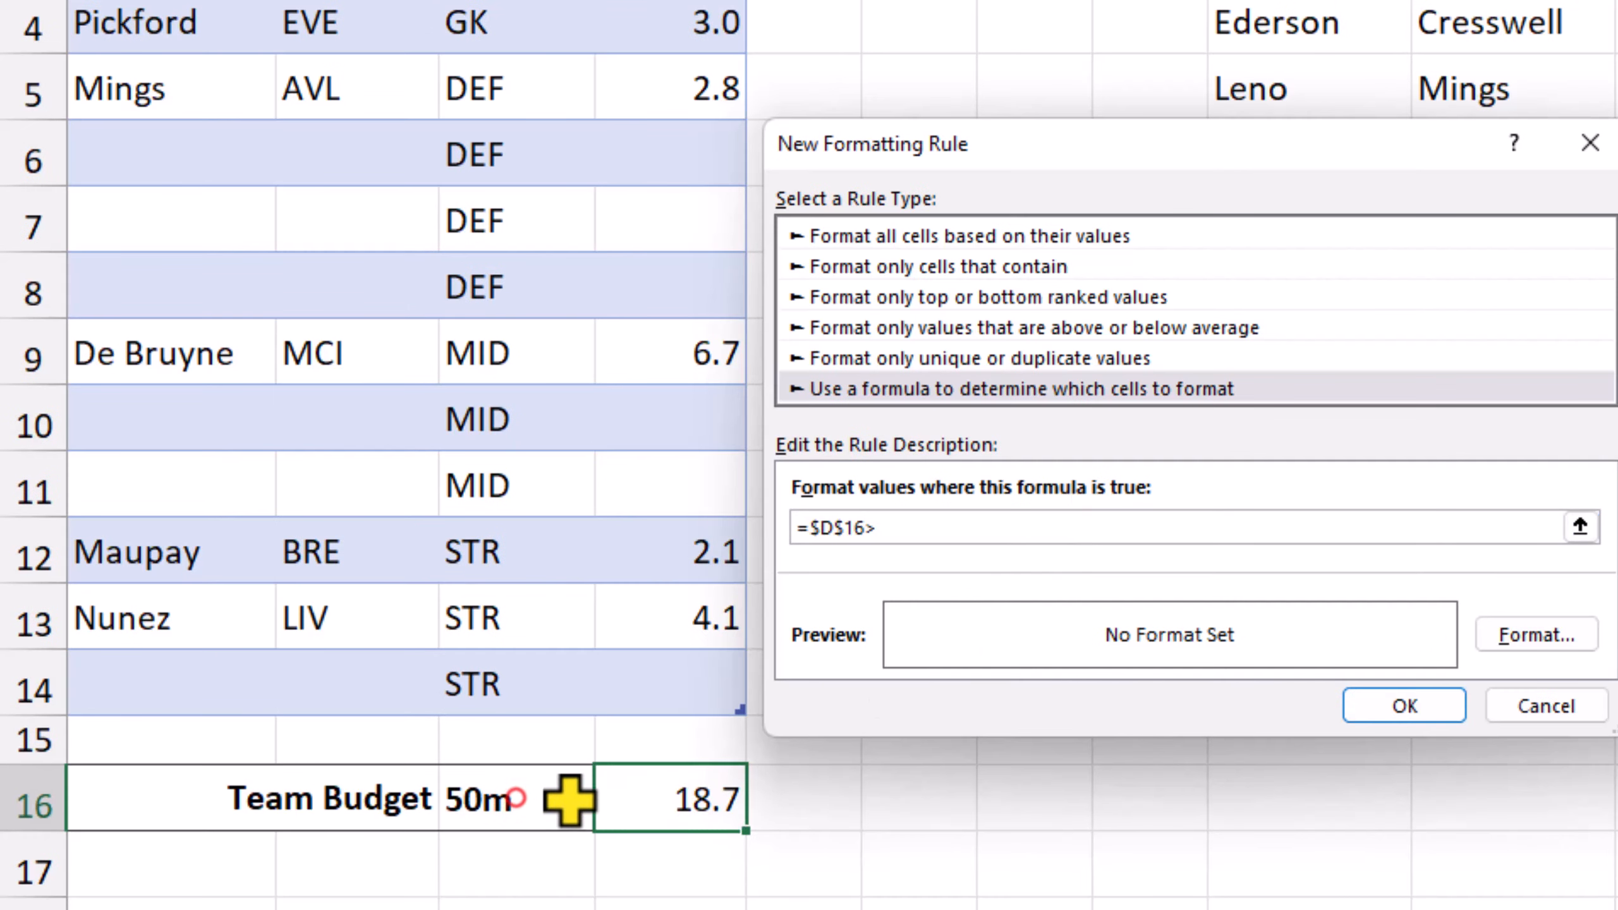
pyautogui.click(515, 797)
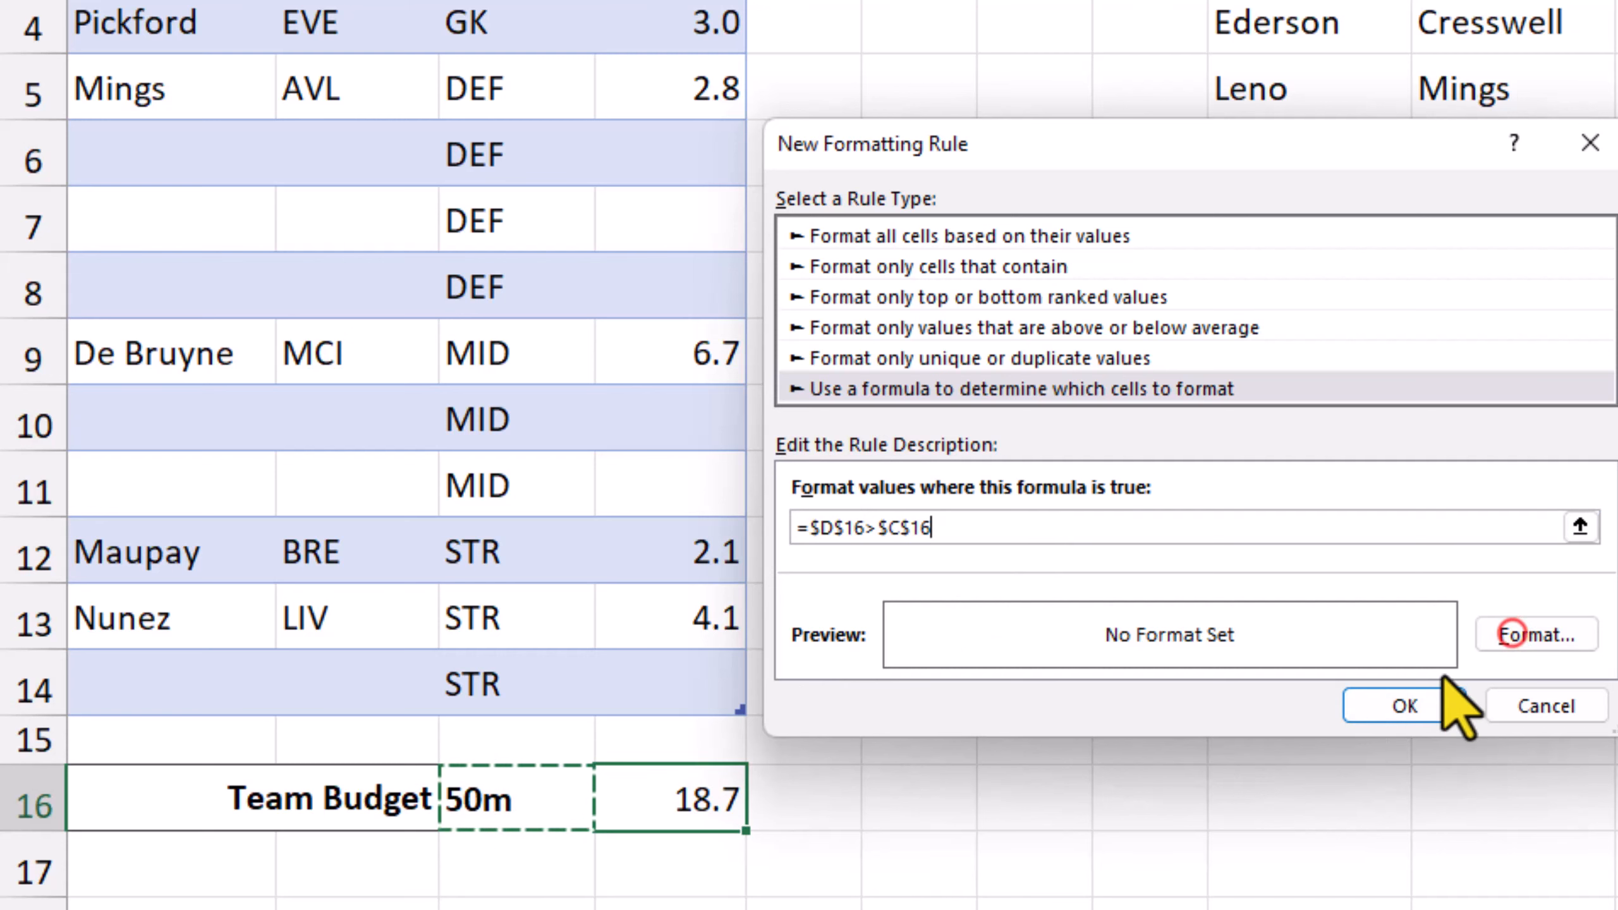
# Give the over-budget rule a red fill and apply it to D16.
pyautogui.click(1542, 634)
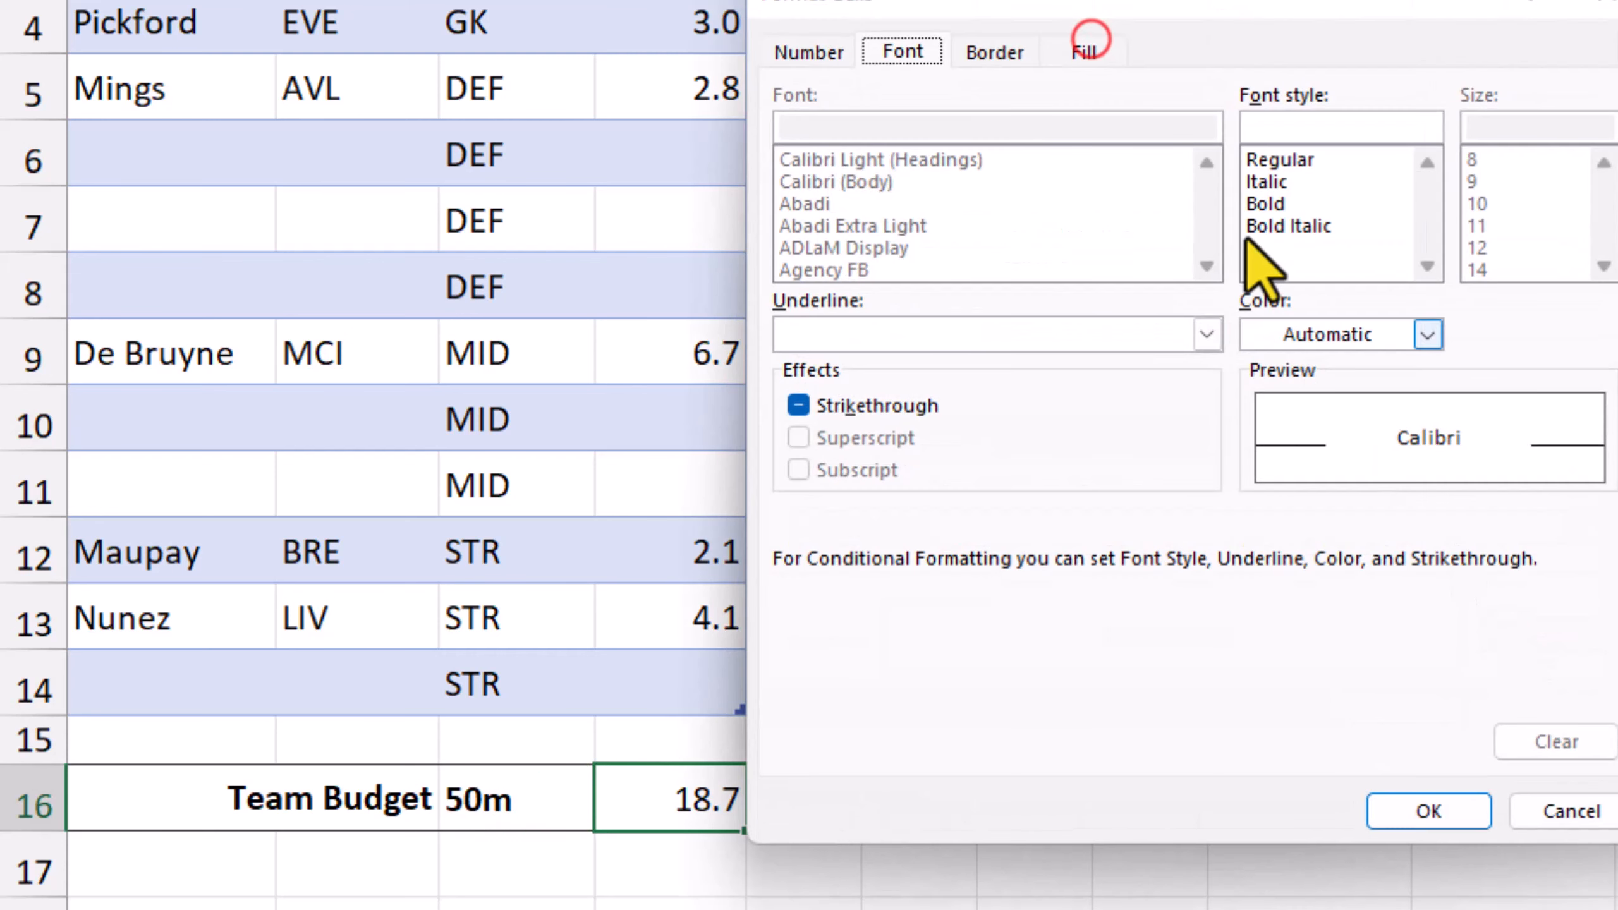
pyautogui.click(1086, 52)
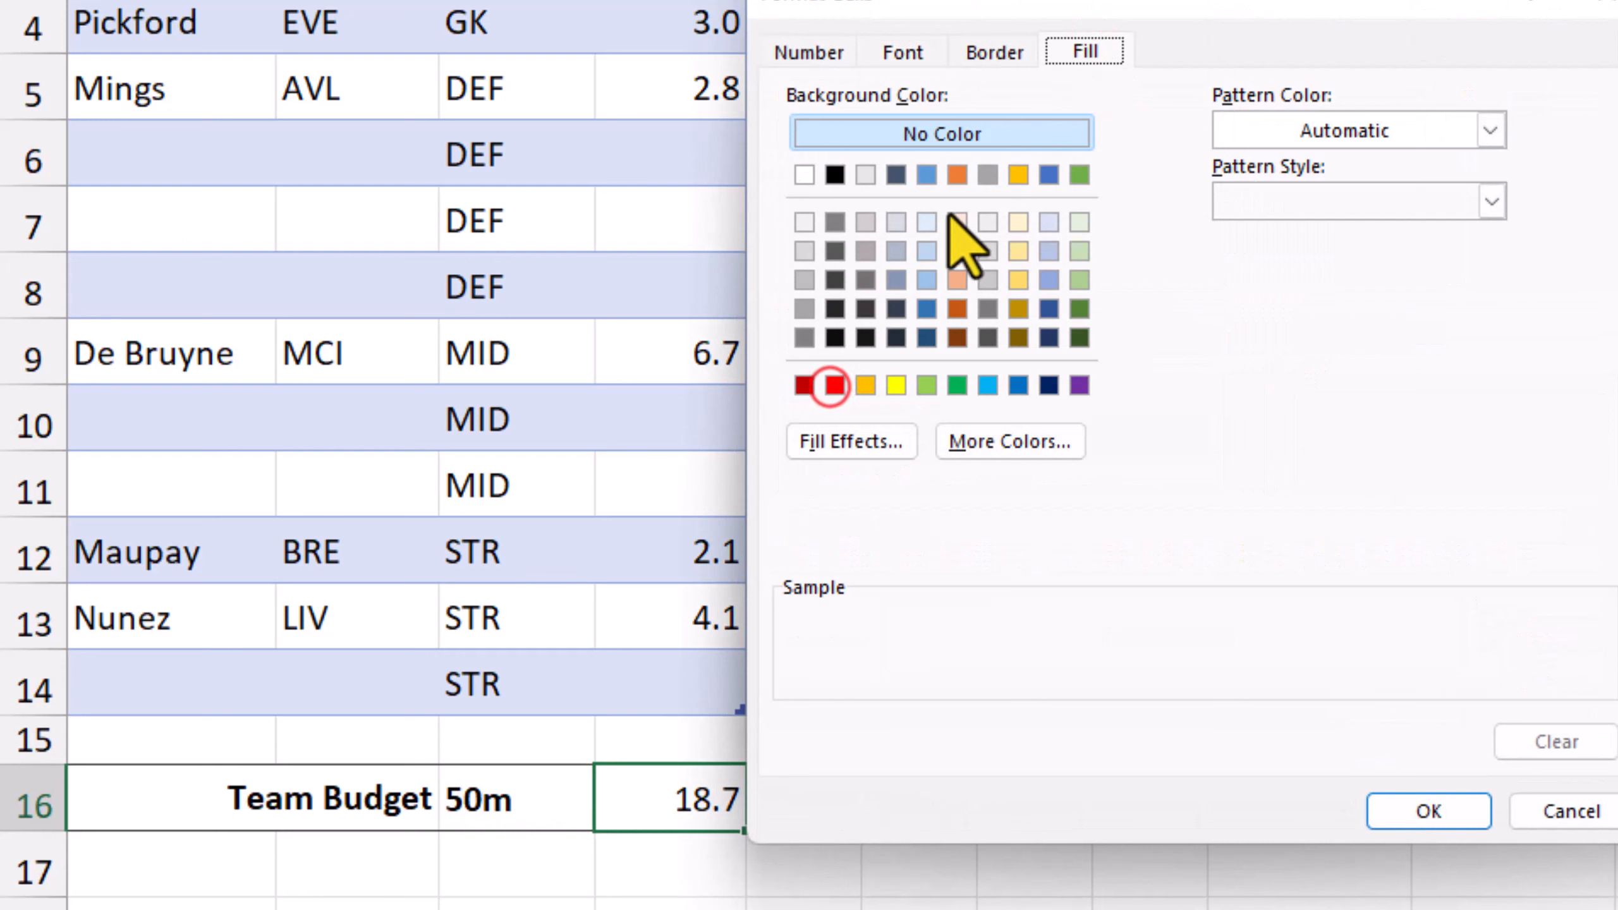
pyautogui.click(835, 385)
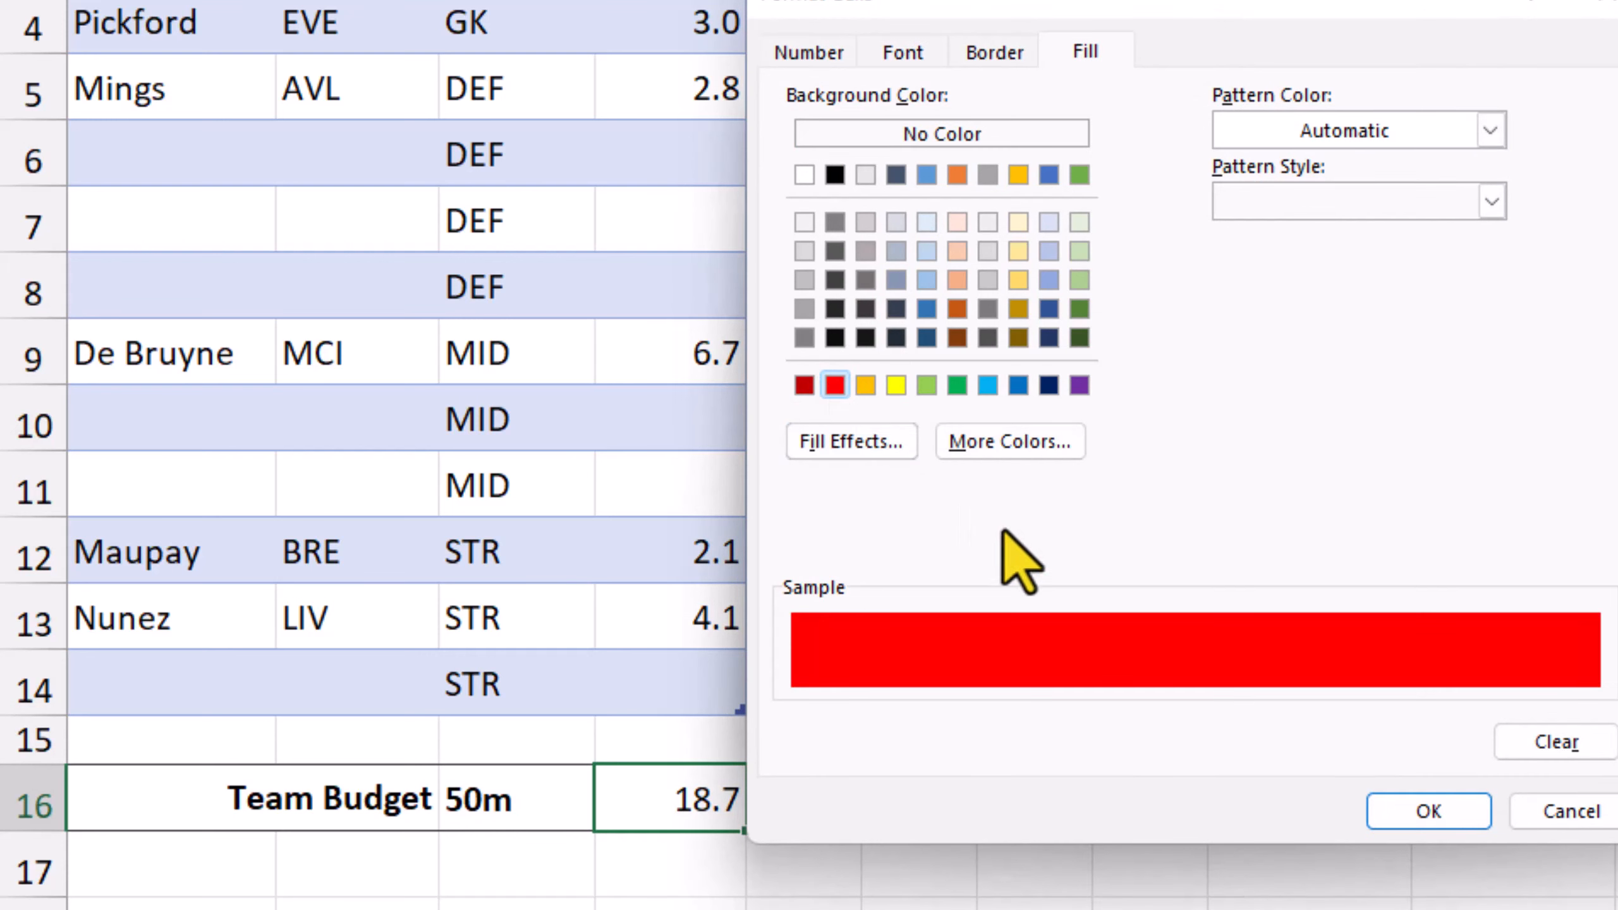
pyautogui.click(1417, 819)
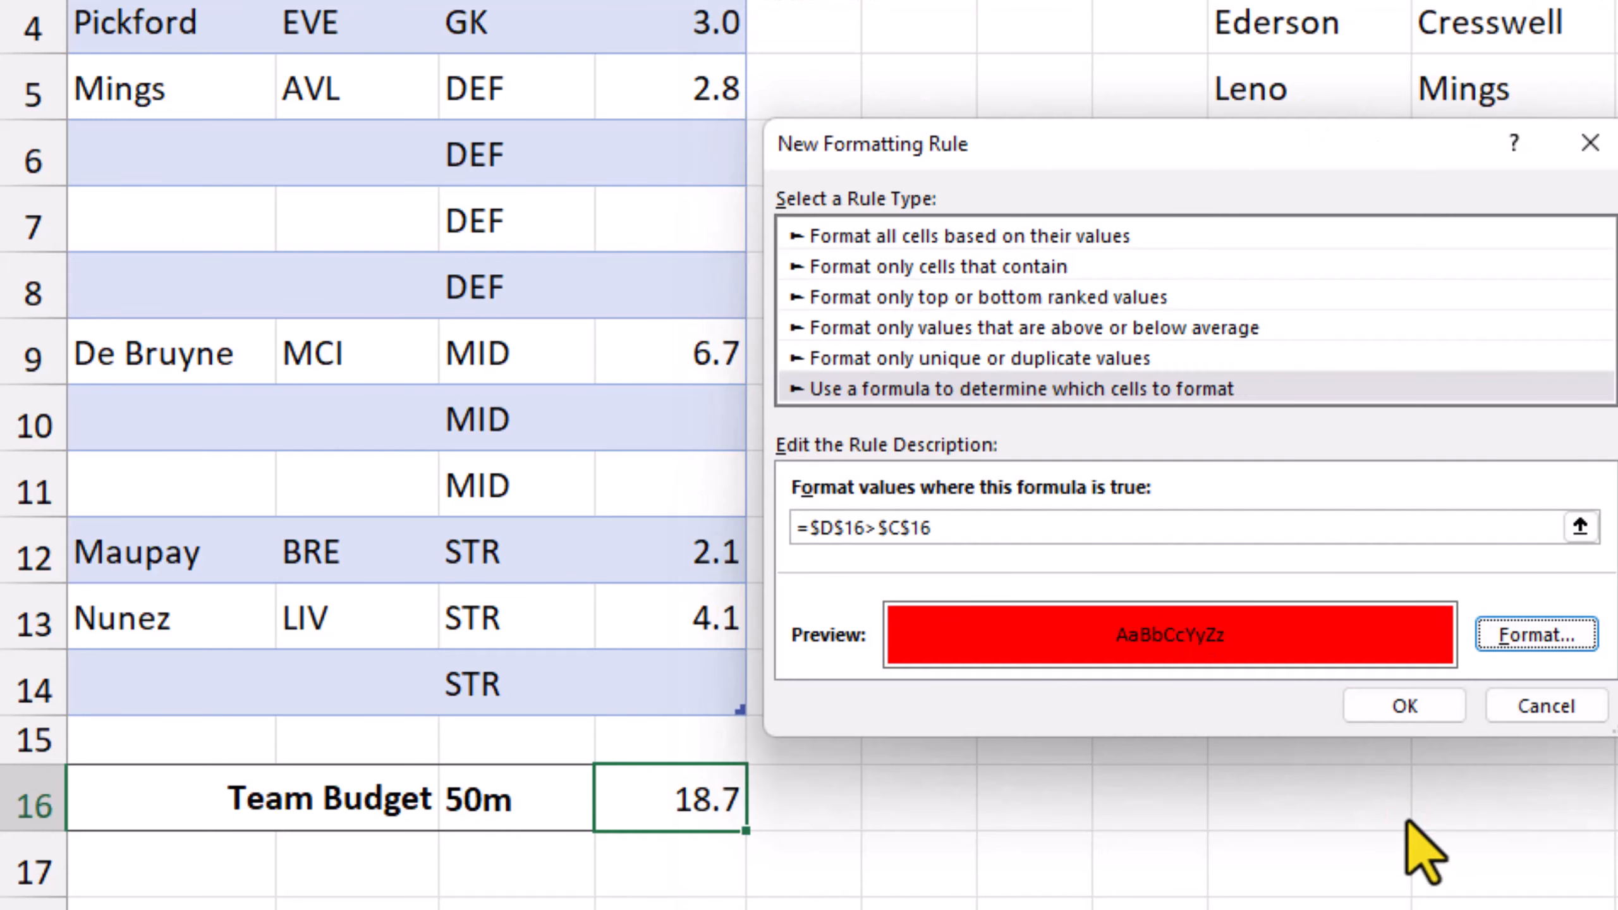
pyautogui.click(1404, 705)
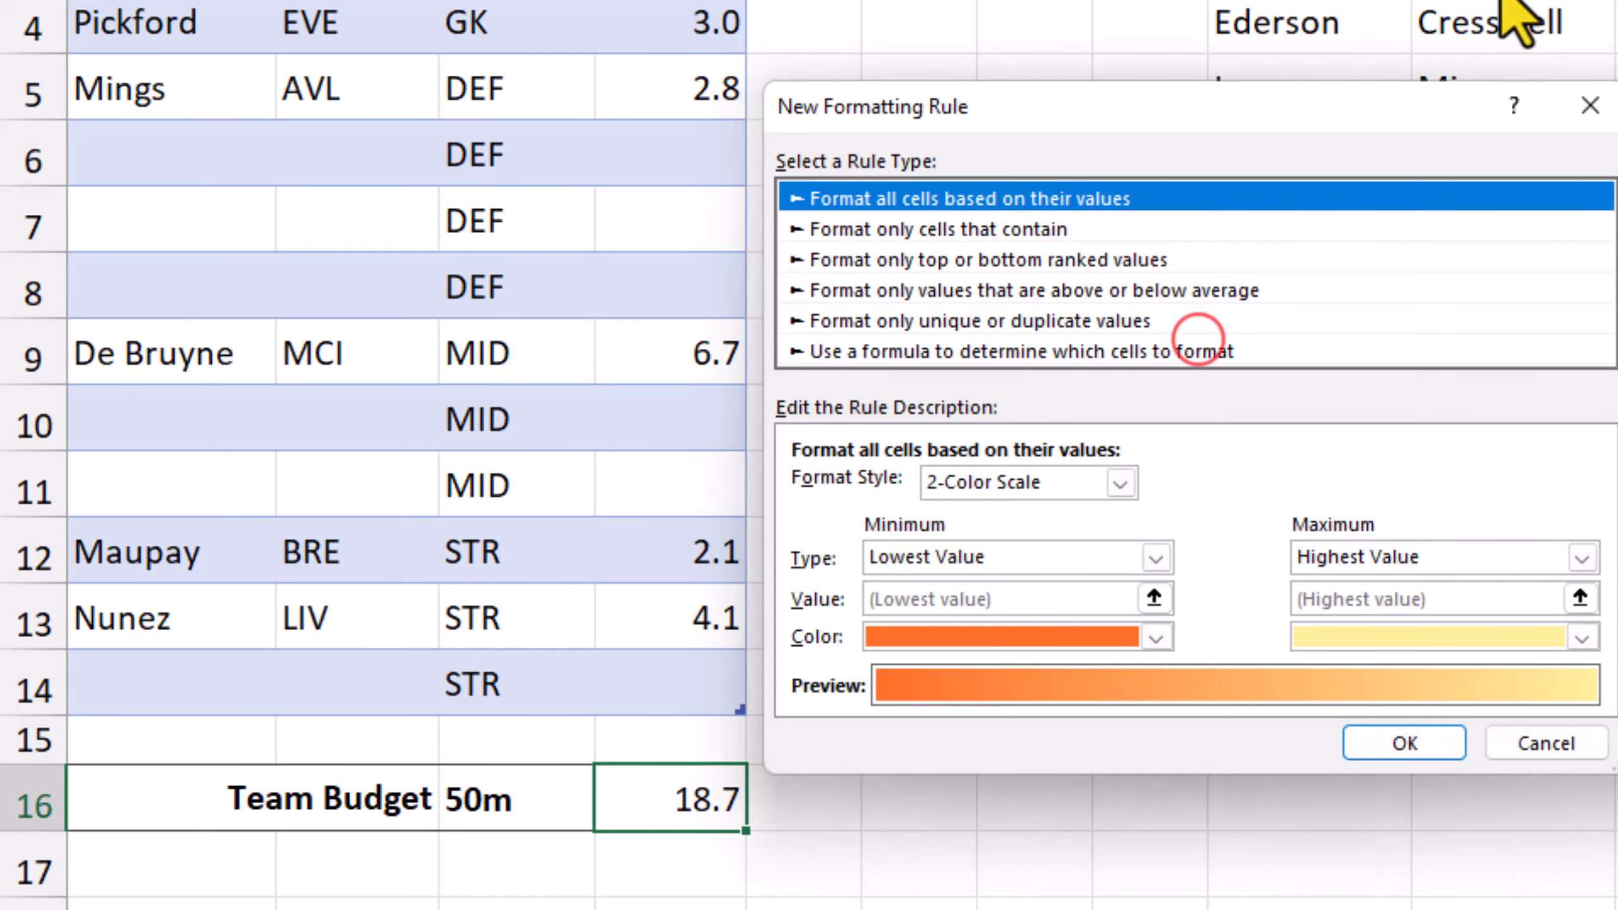
# Set up a second formula-based formatting rule for D16 with a light green fill.
pyautogui.click(1198, 345)
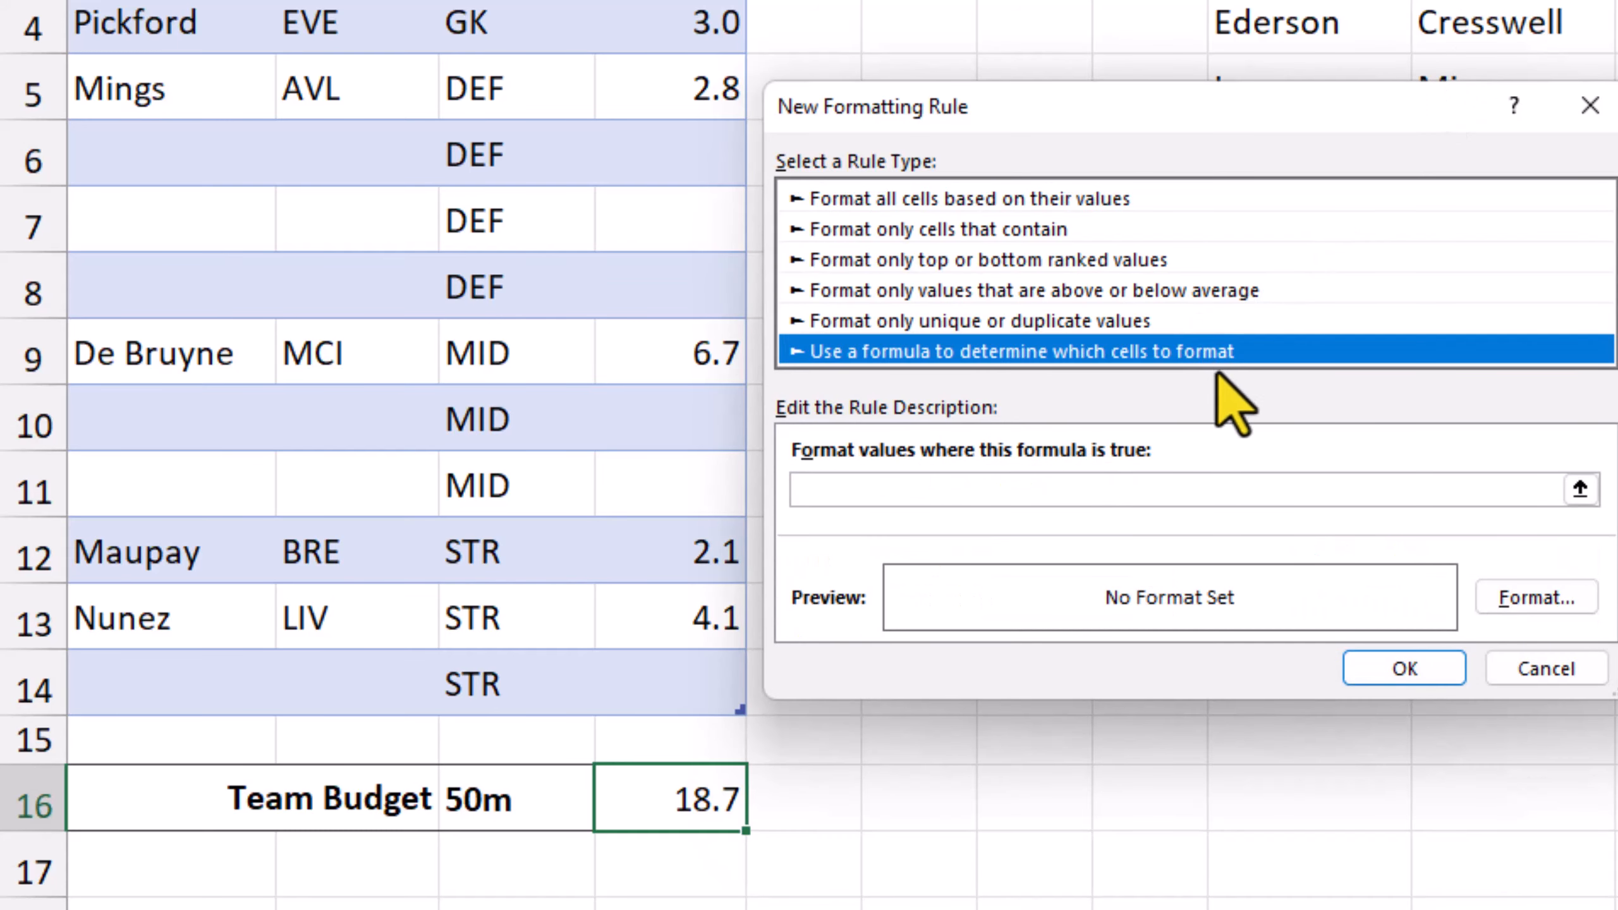
pyautogui.click(1493, 594)
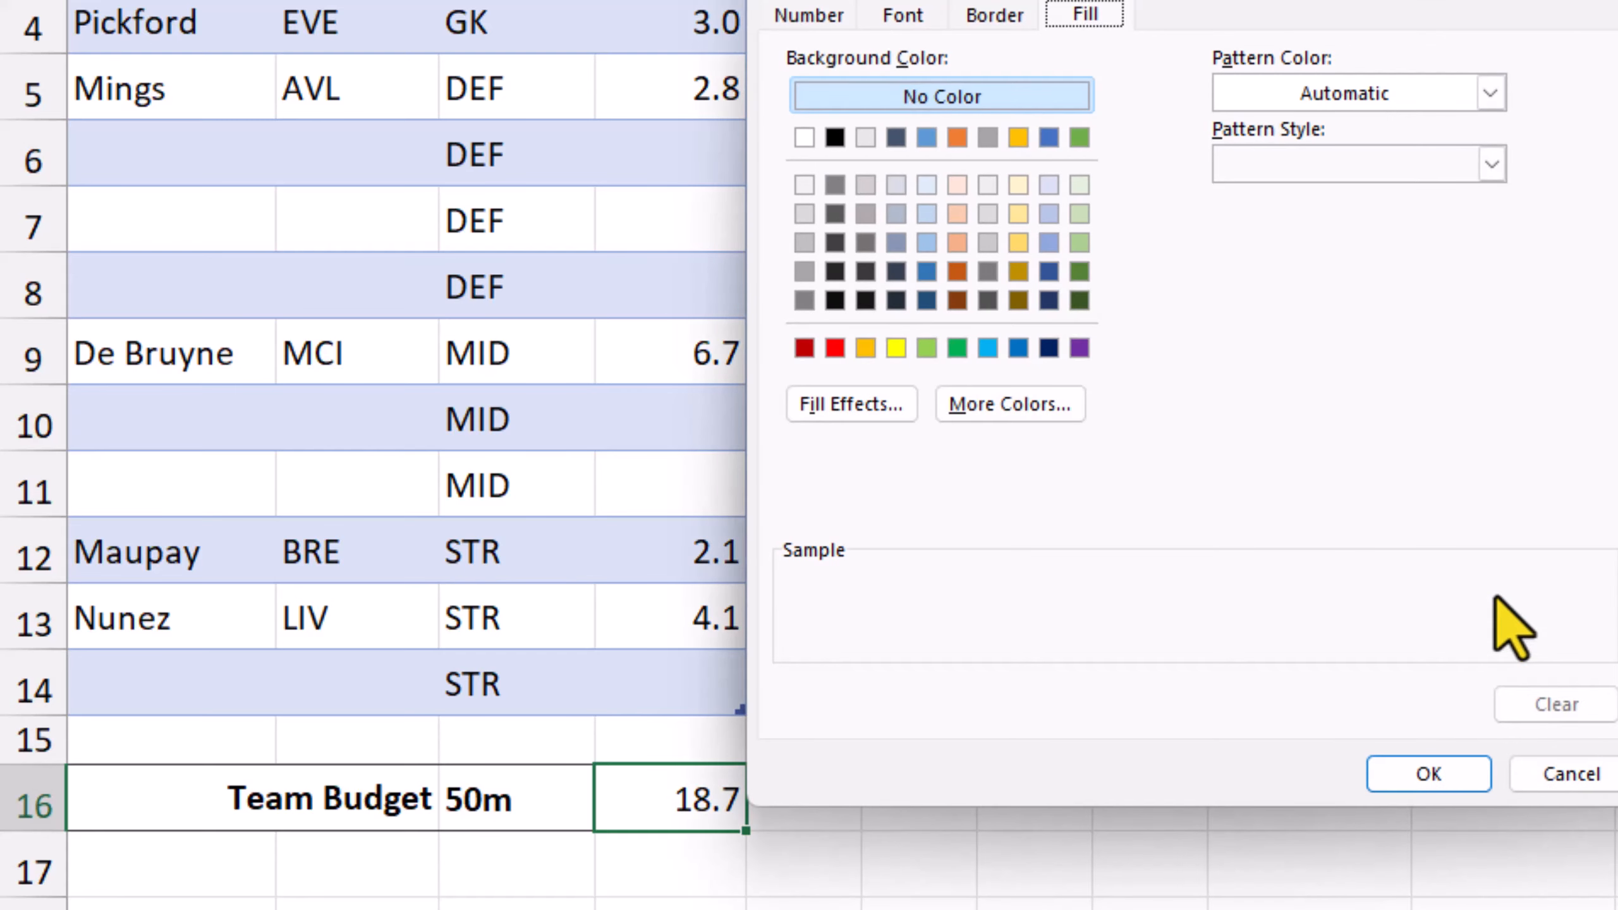
pyautogui.click(1078, 213)
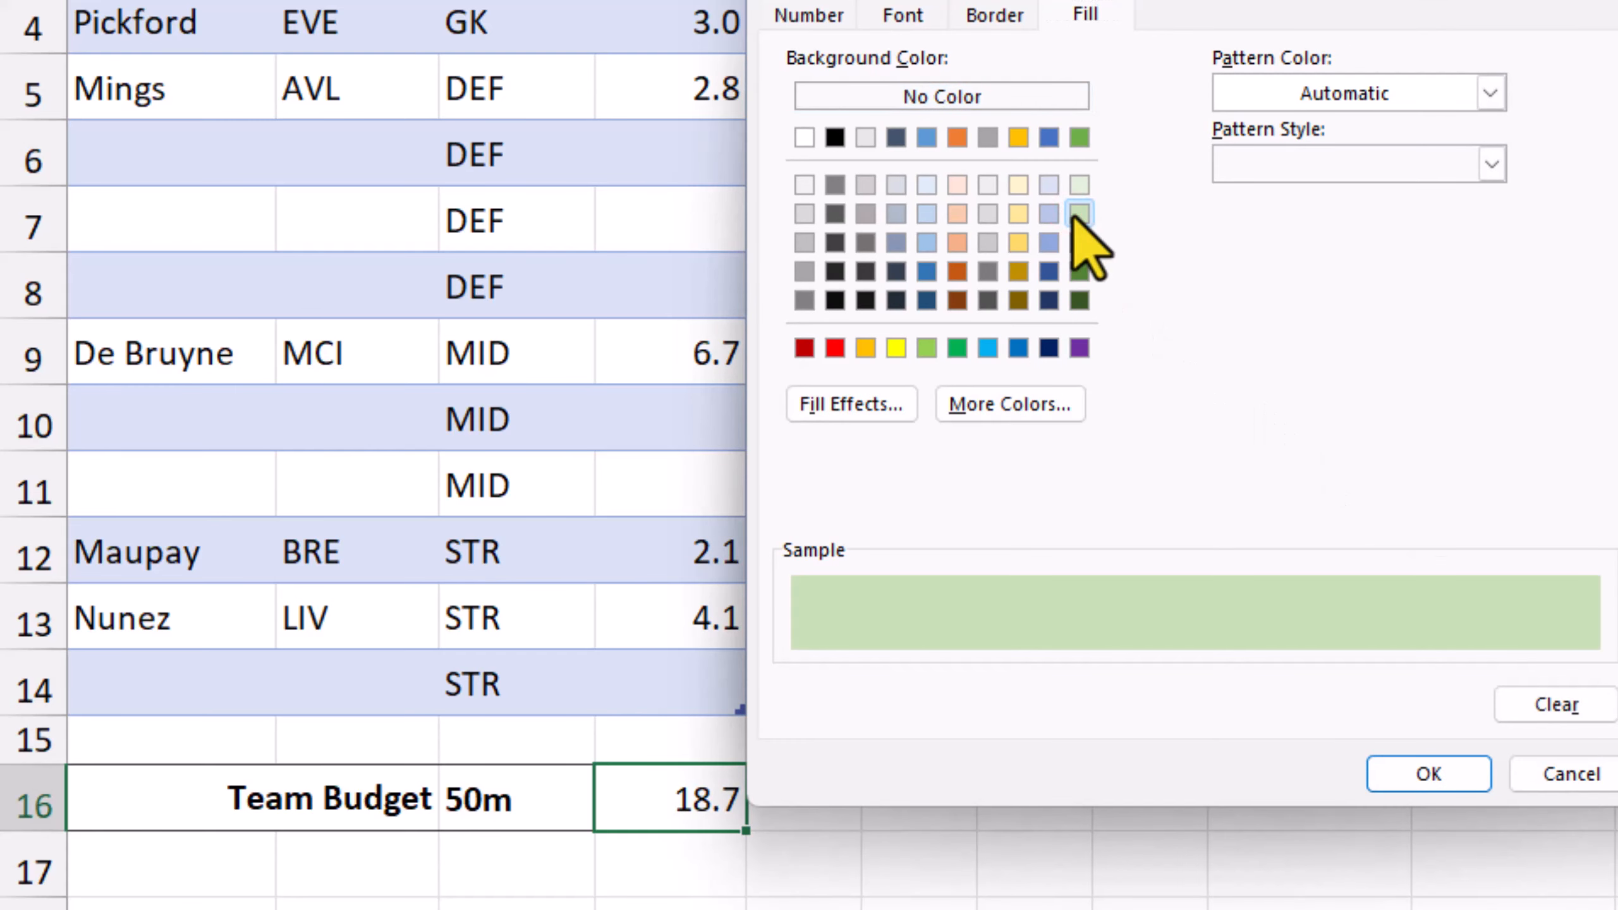
pyautogui.click(1462, 774)
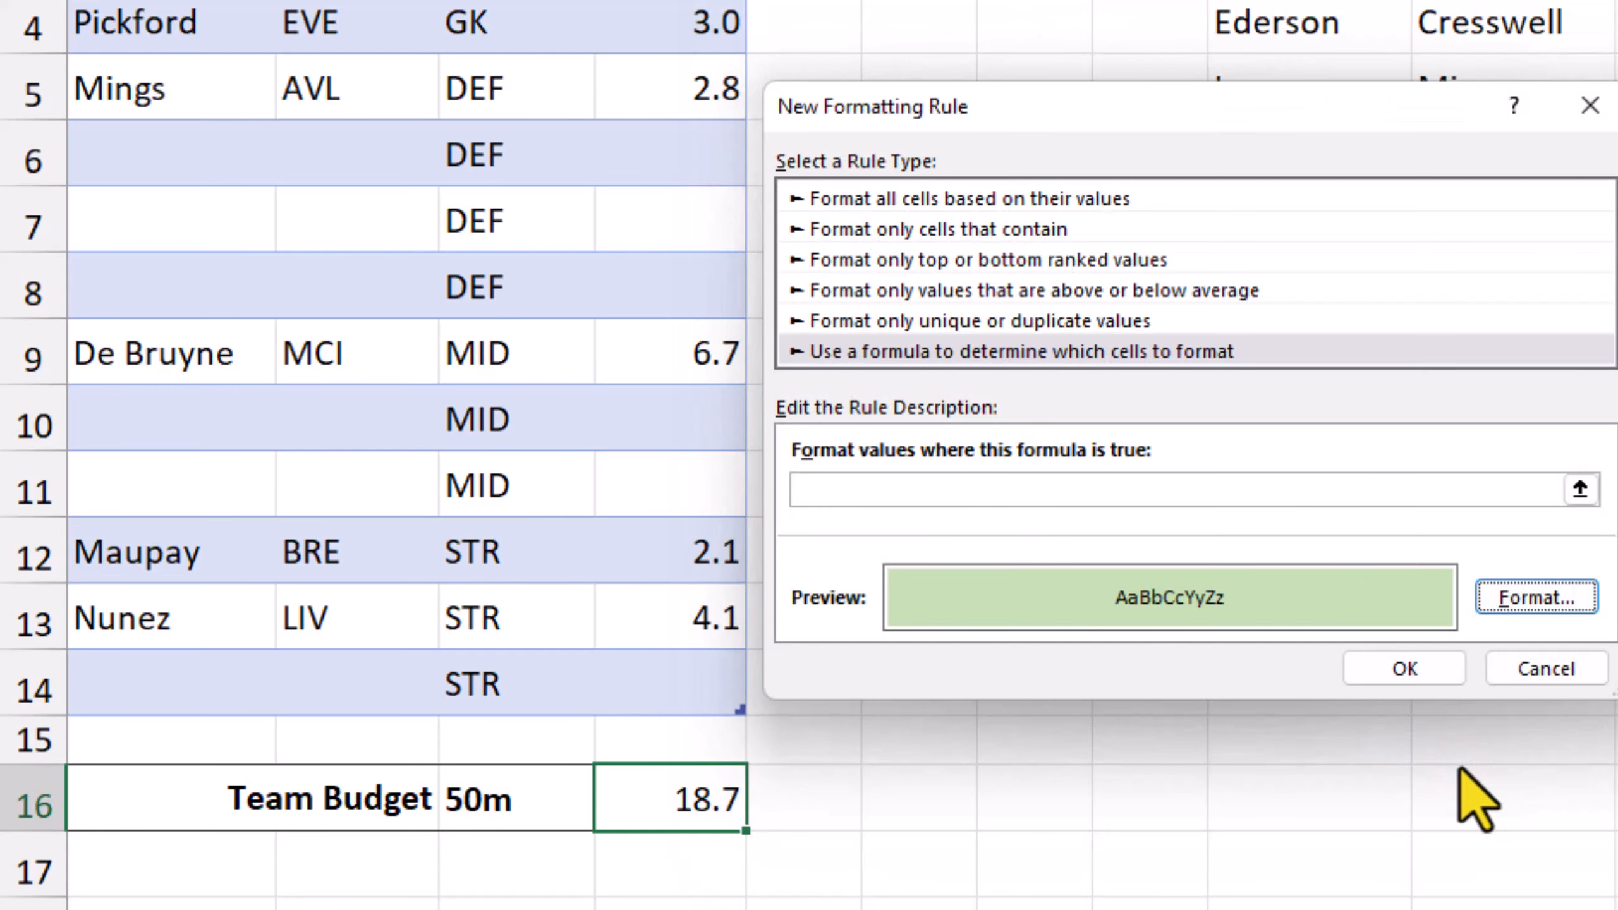
# Set the second rule's formula to =$D$16<=$C$16 and apply the rule to D16.
pyautogui.click(1142, 477)
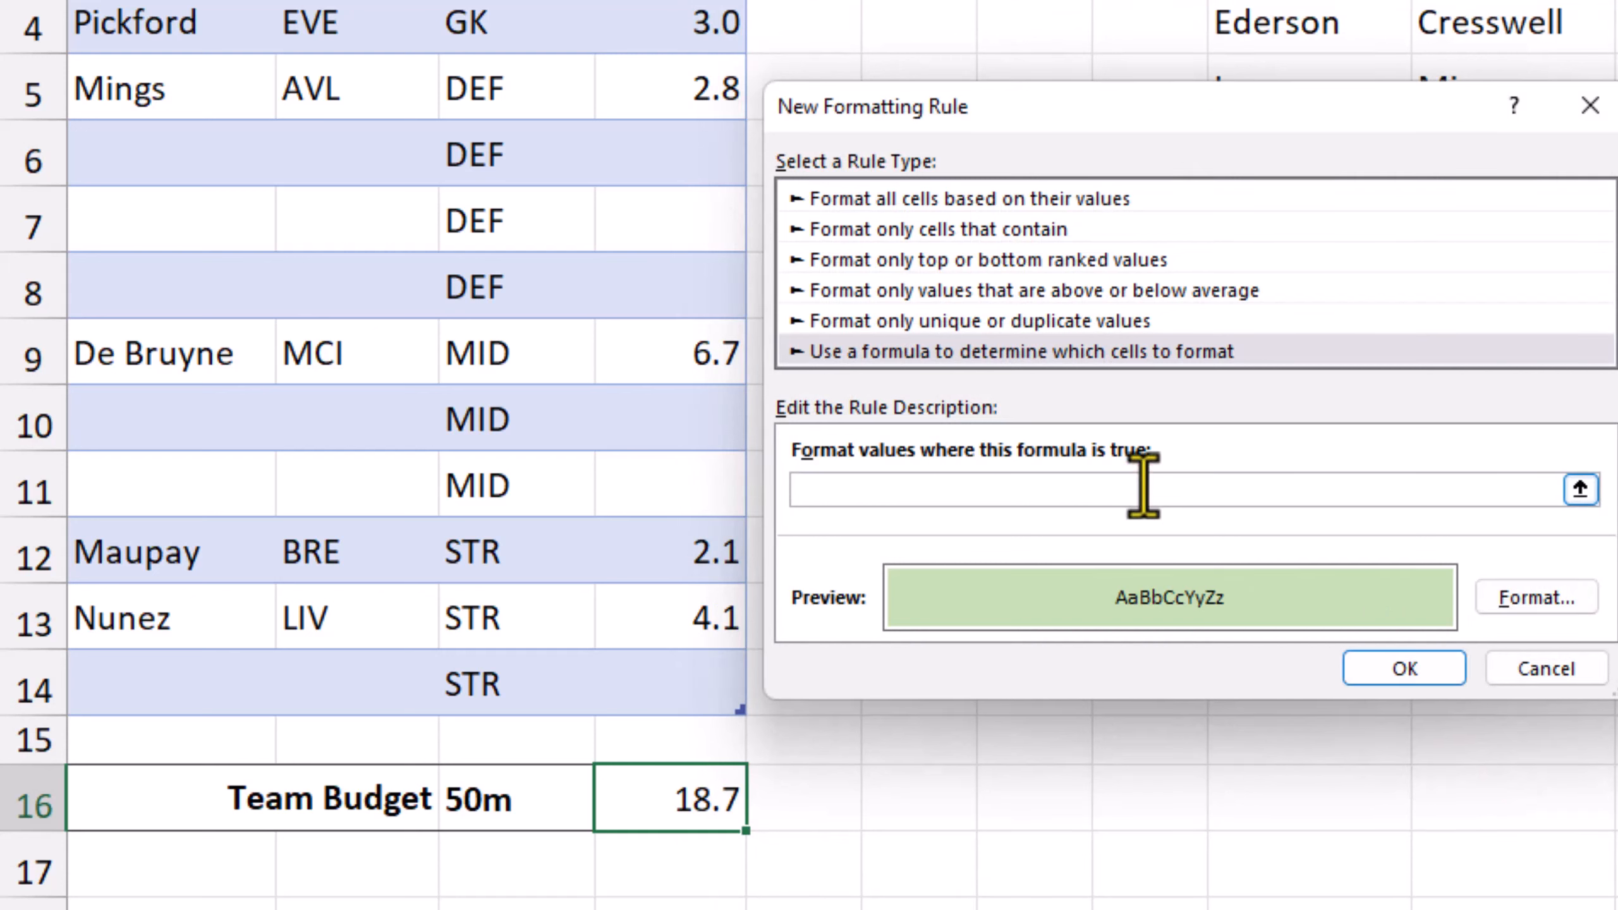
pyautogui.click(713, 797)
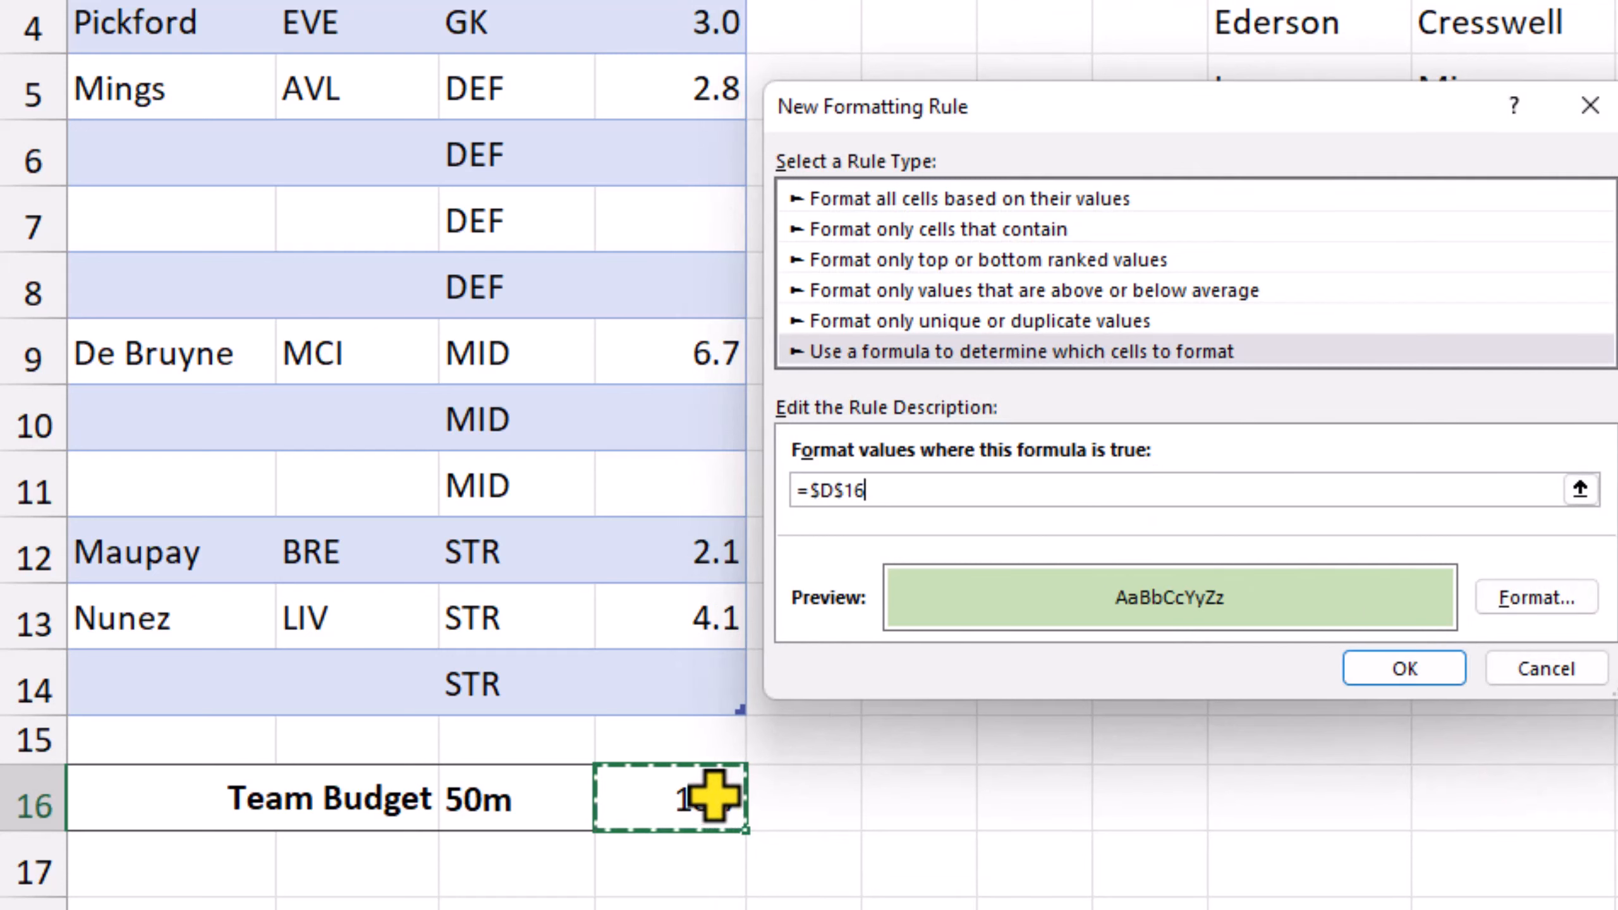
pyautogui.write('<=')
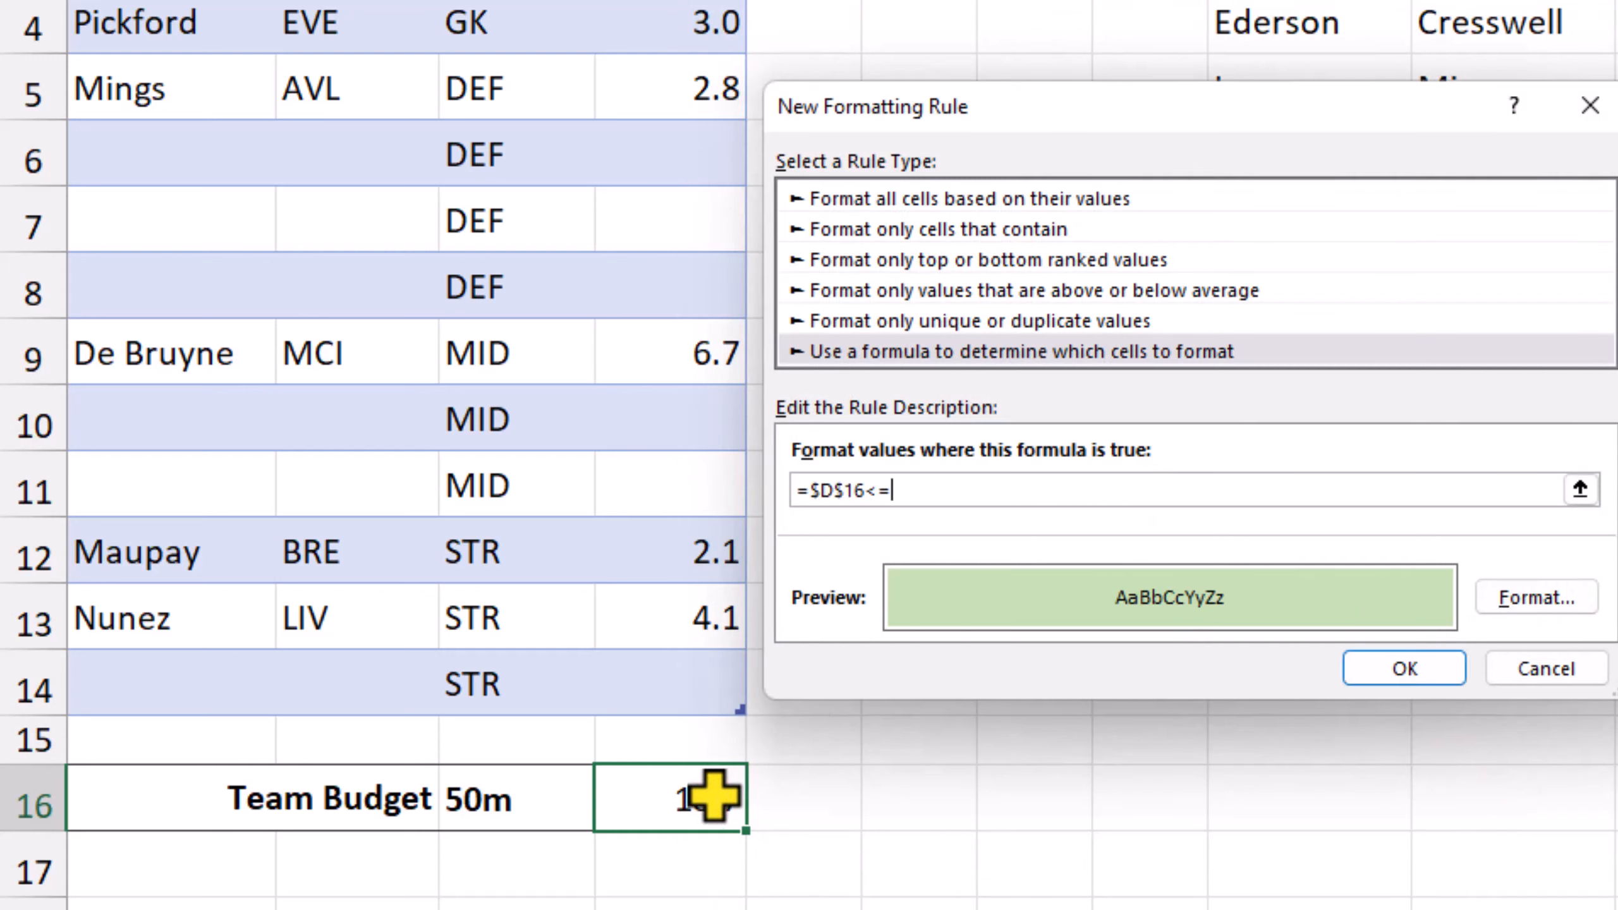
pyautogui.click(537, 802)
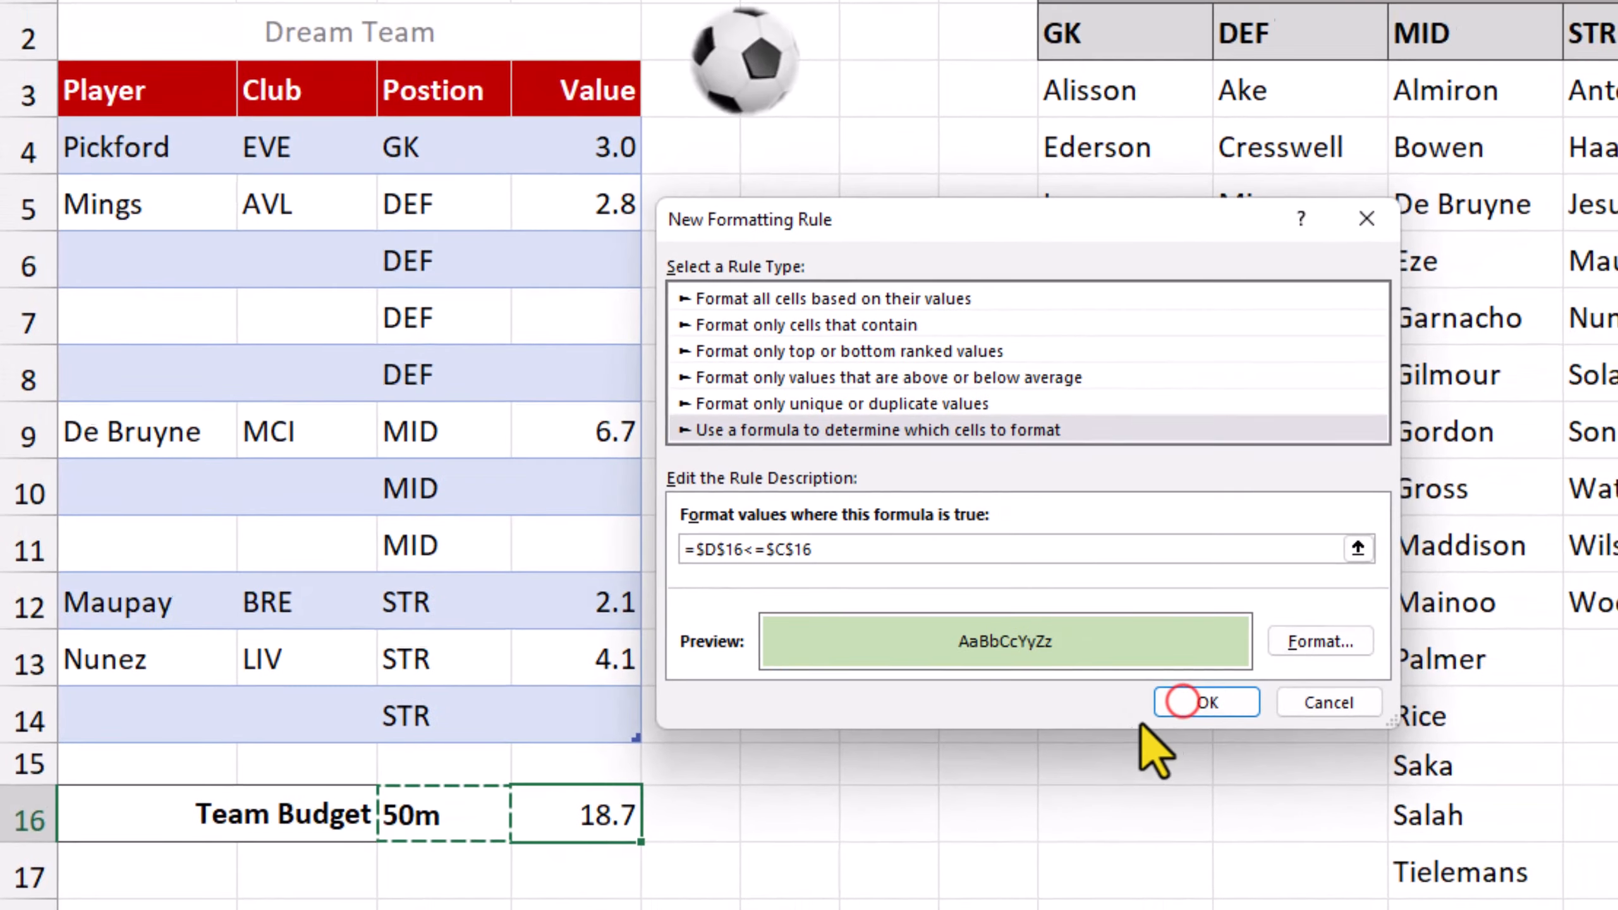
pyautogui.click(1378, 668)
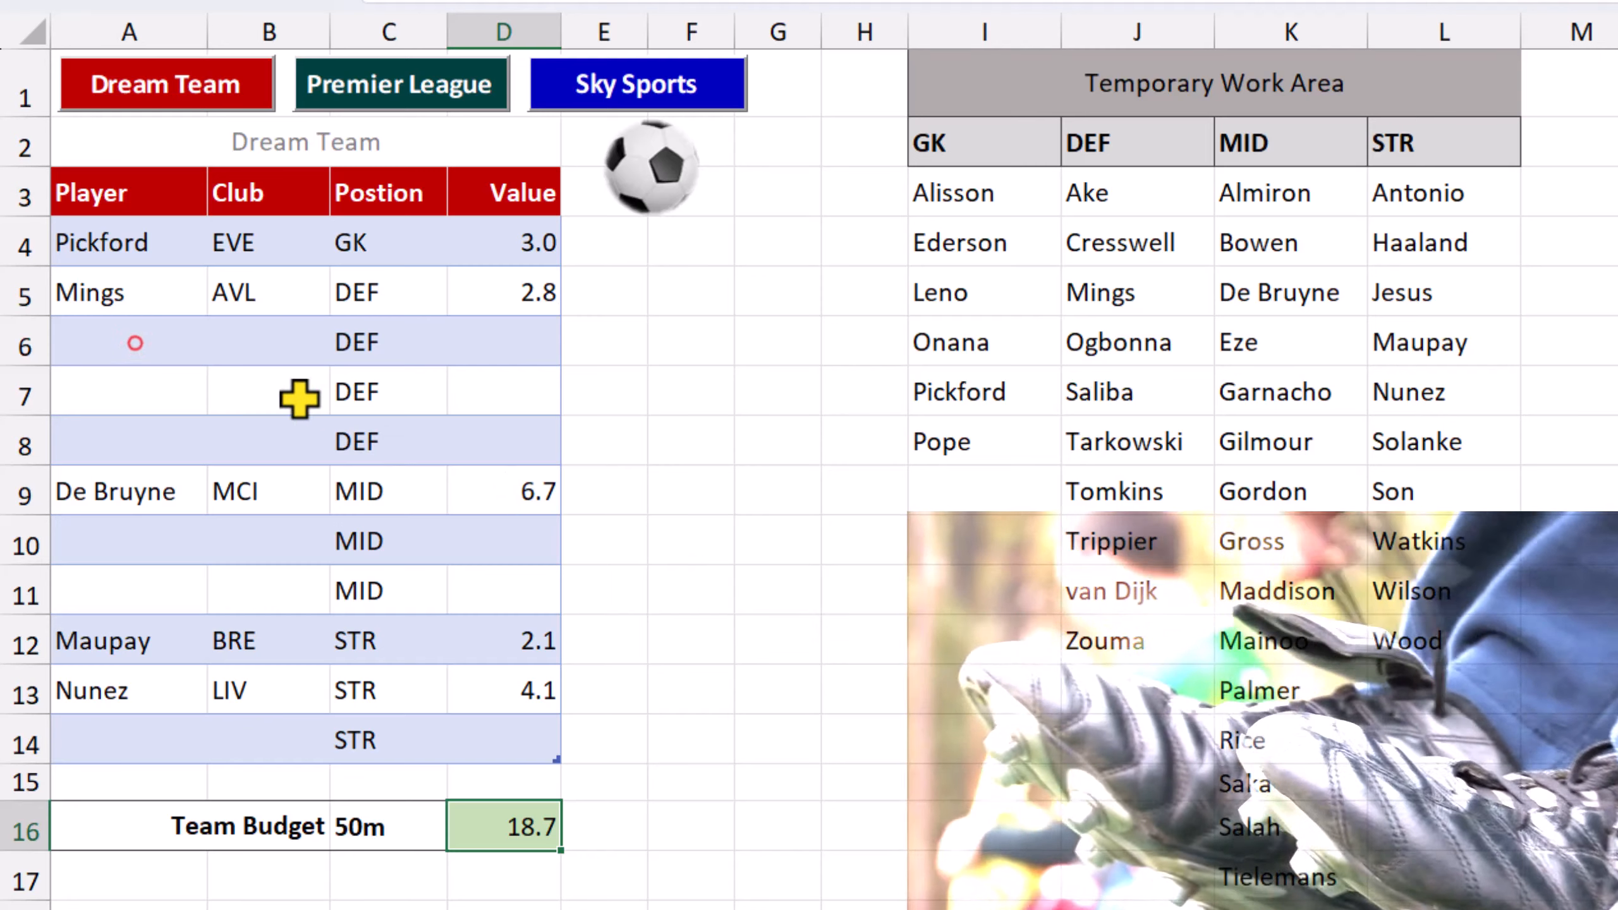
# Fill the empty defender rows from their player dropdowns: van Dijk in A6, Trippier in A7 and Saliba in A8.
pyautogui.click(134, 343)
pyautogui.click(218, 353)
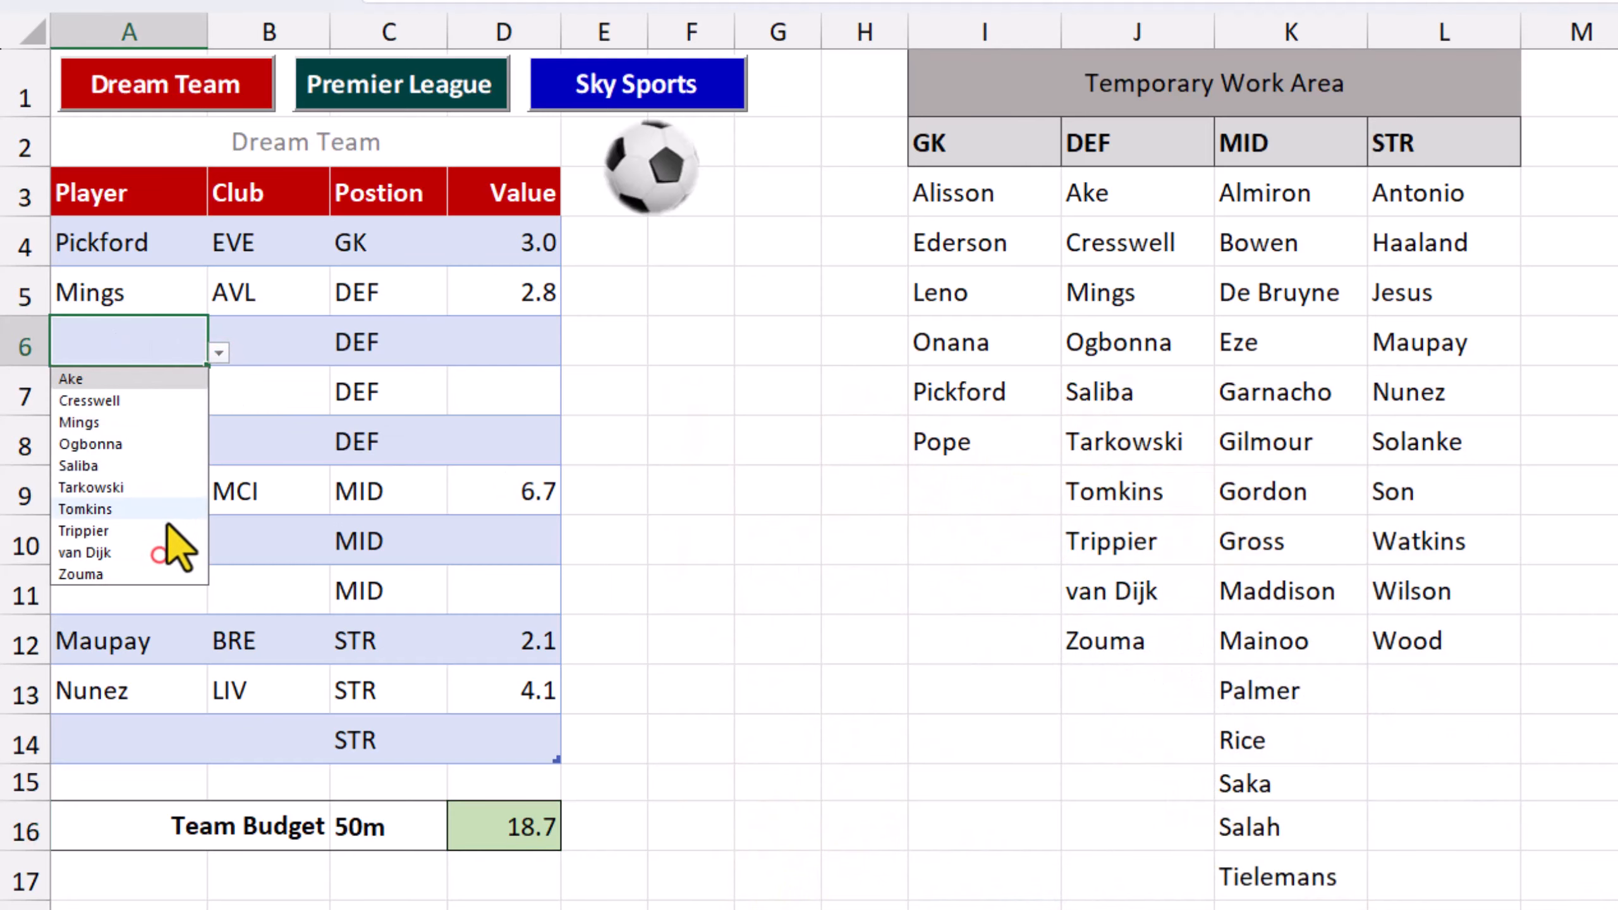
pyautogui.click(159, 551)
pyautogui.click(153, 394)
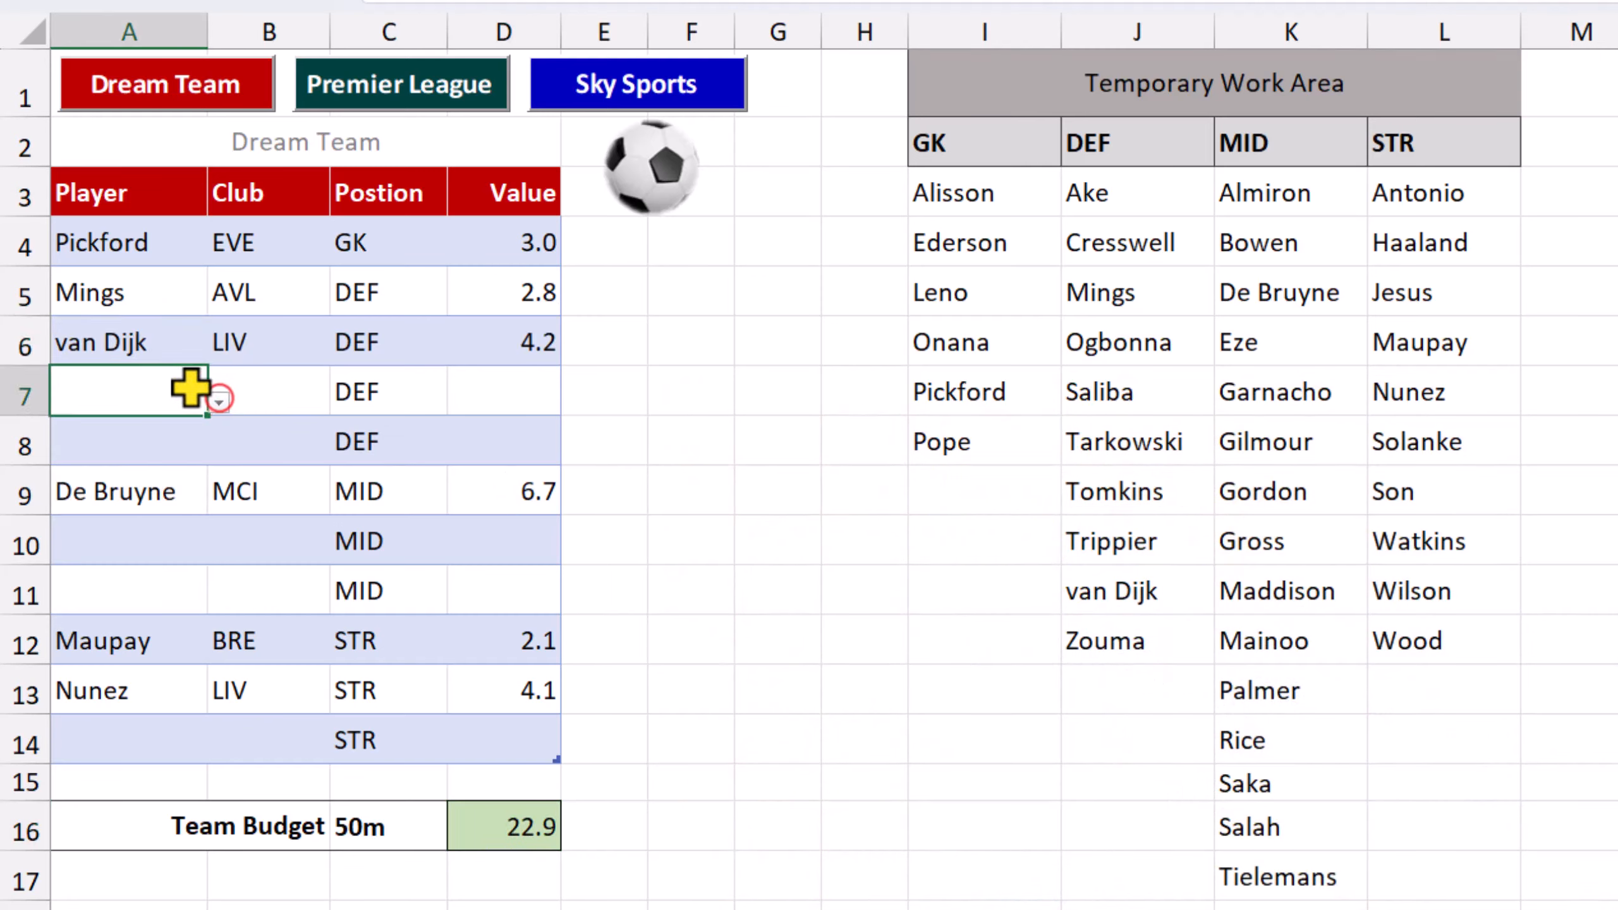
pyautogui.click(219, 401)
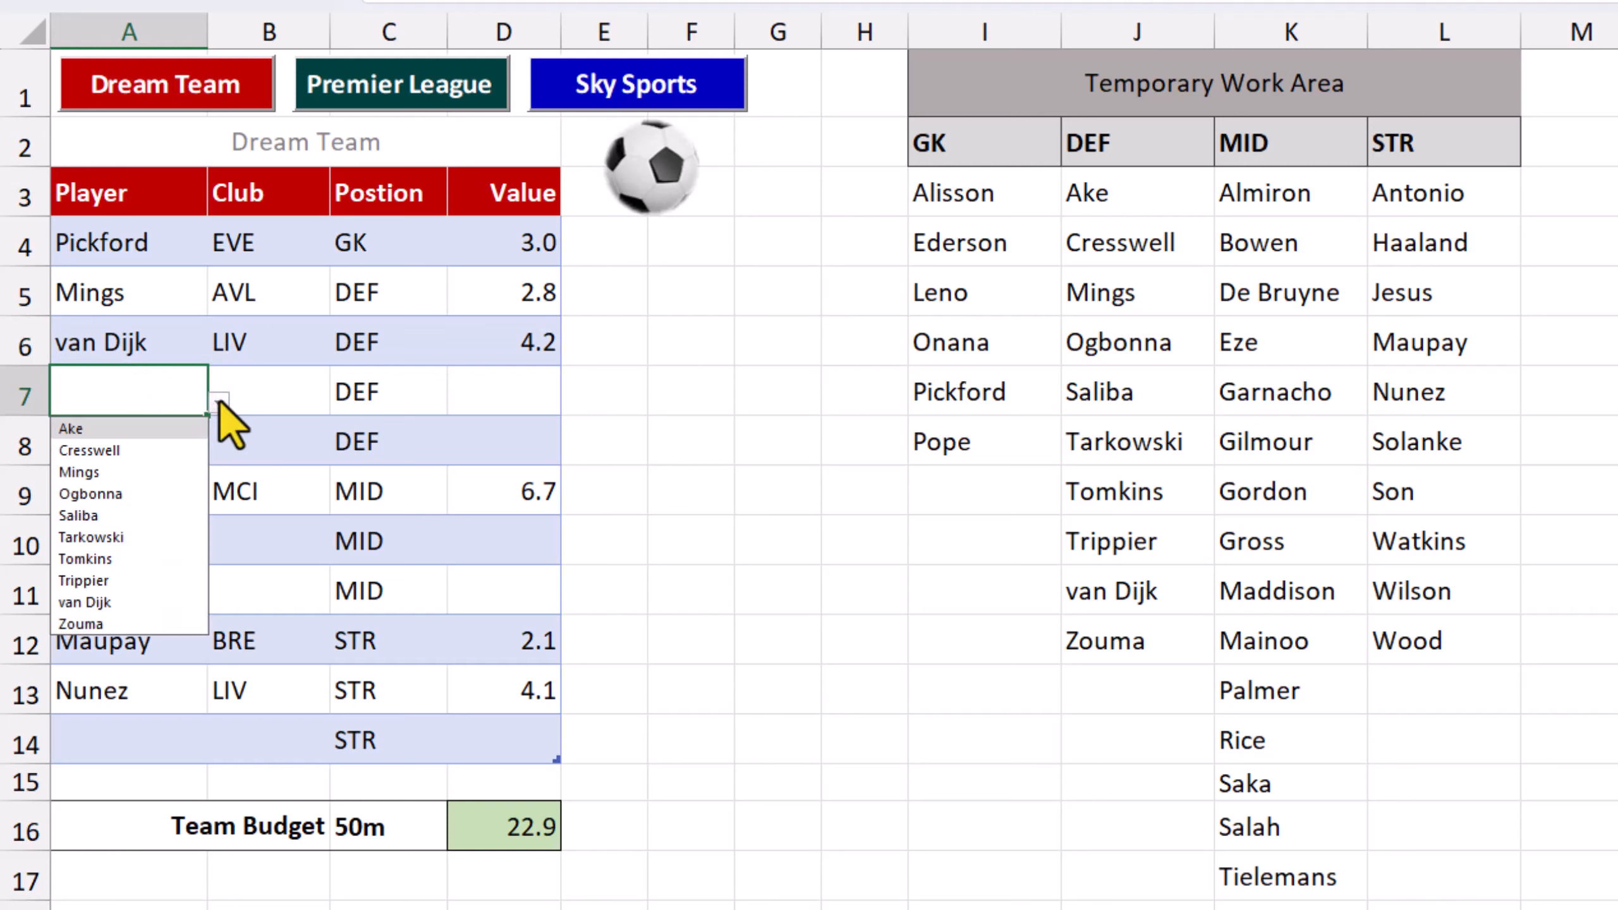
pyautogui.click(126, 579)
pyautogui.click(134, 439)
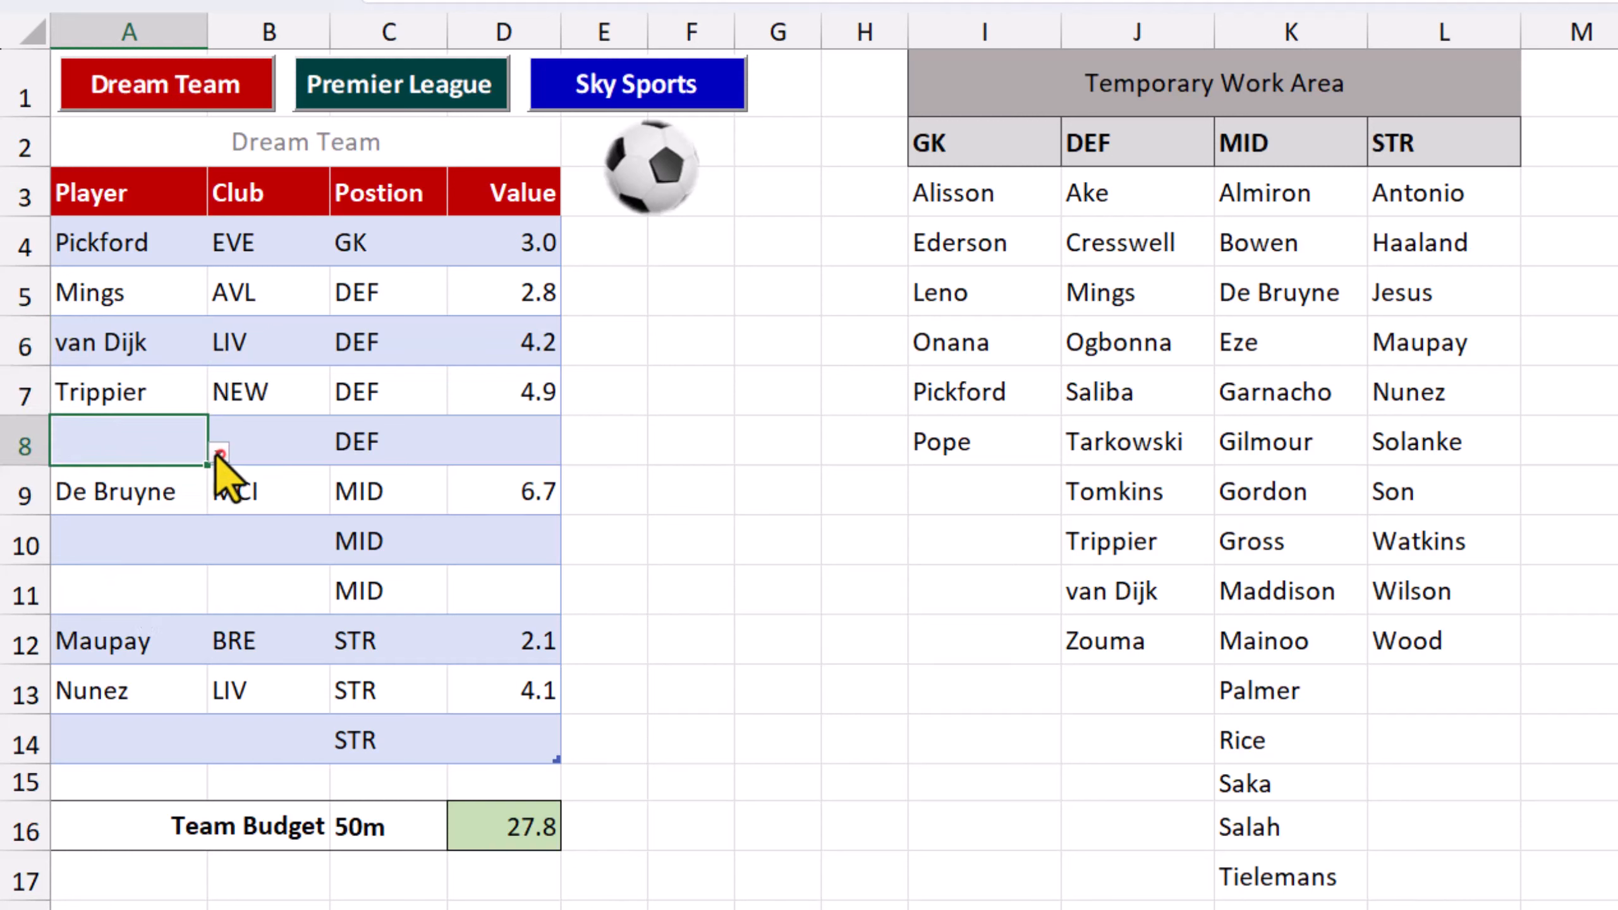
pyautogui.click(220, 452)
pyautogui.click(148, 563)
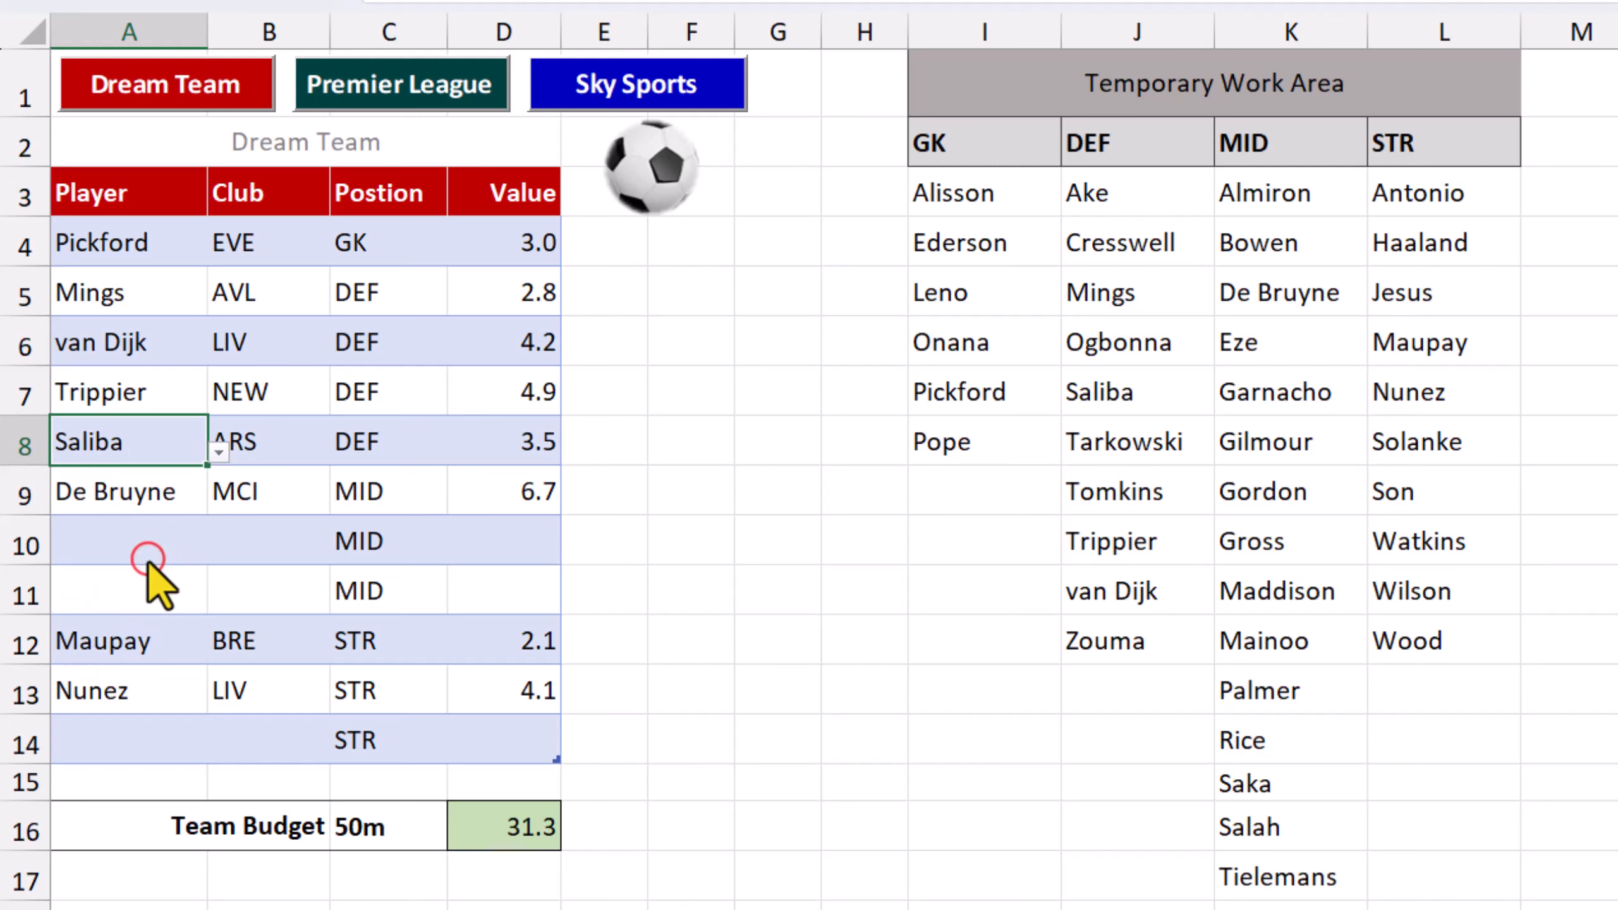
# Fill the empty midfielder rows from their player dropdowns: Salah in A10 and Saka in A11.
pyautogui.click(147, 559)
pyautogui.click(220, 552)
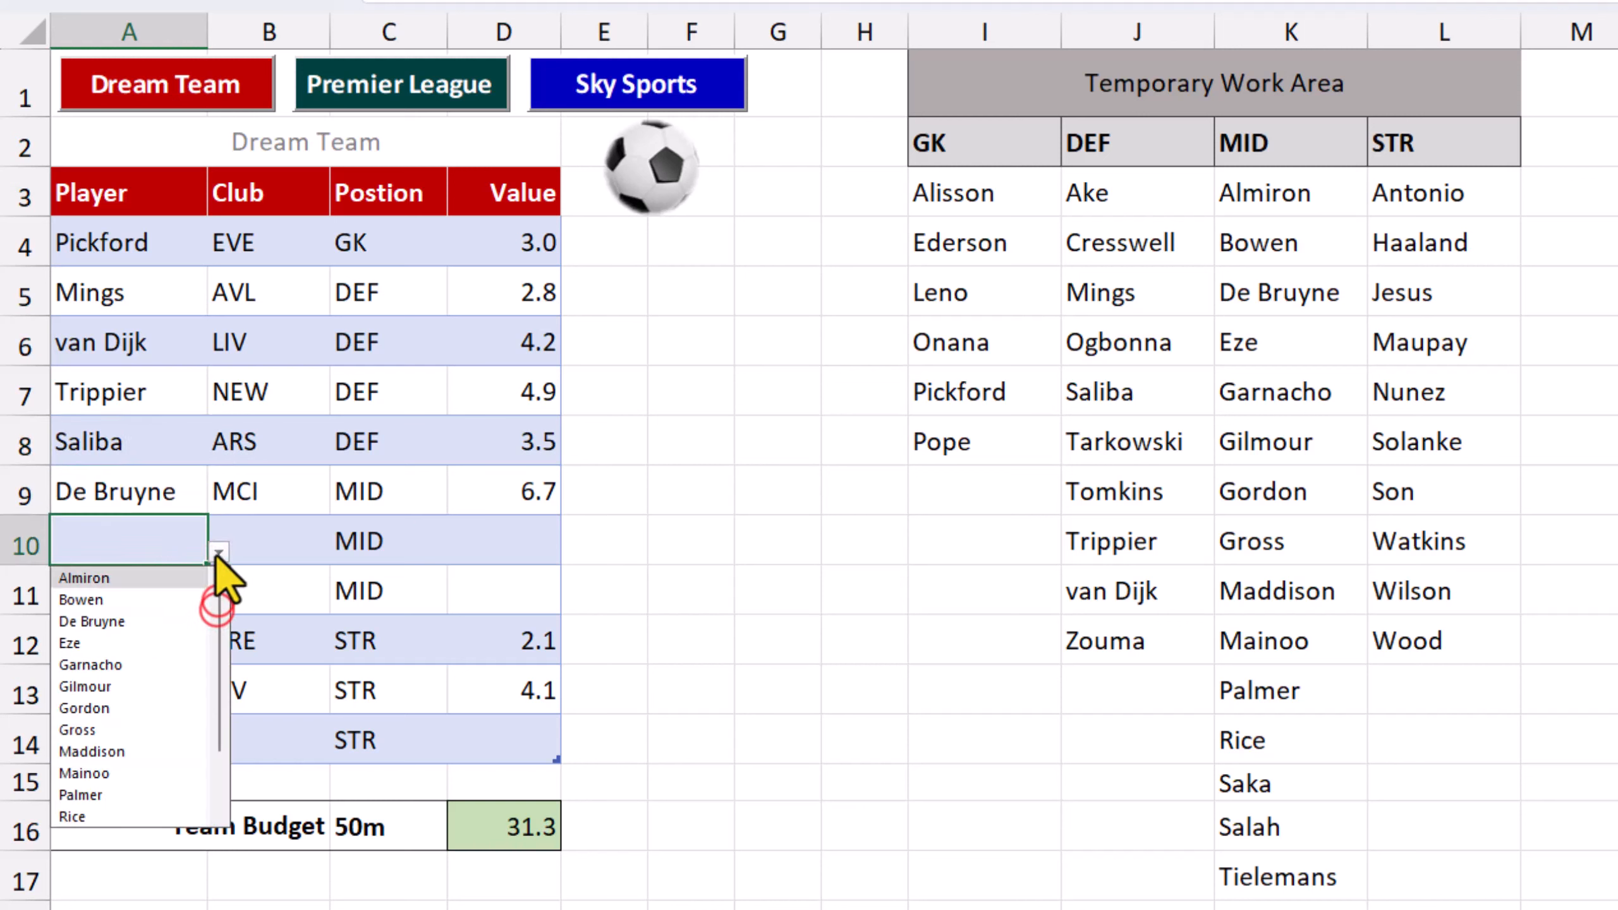
pyautogui.scroll(-2, 217, 668)
pyautogui.click(151, 768)
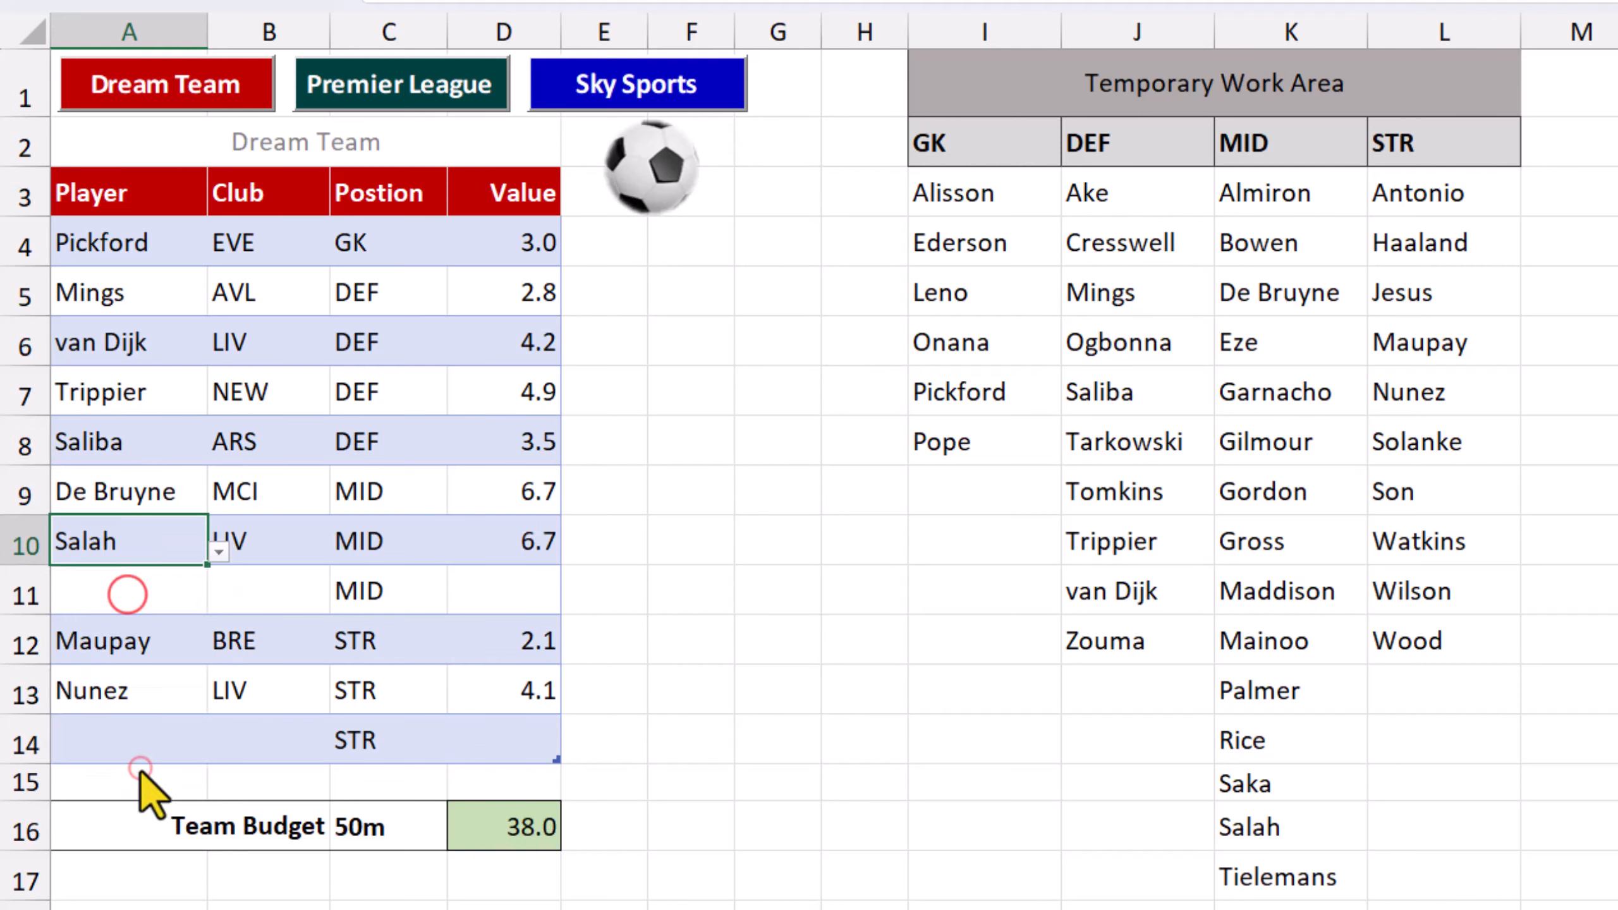
pyautogui.click(131, 593)
pyautogui.click(219, 600)
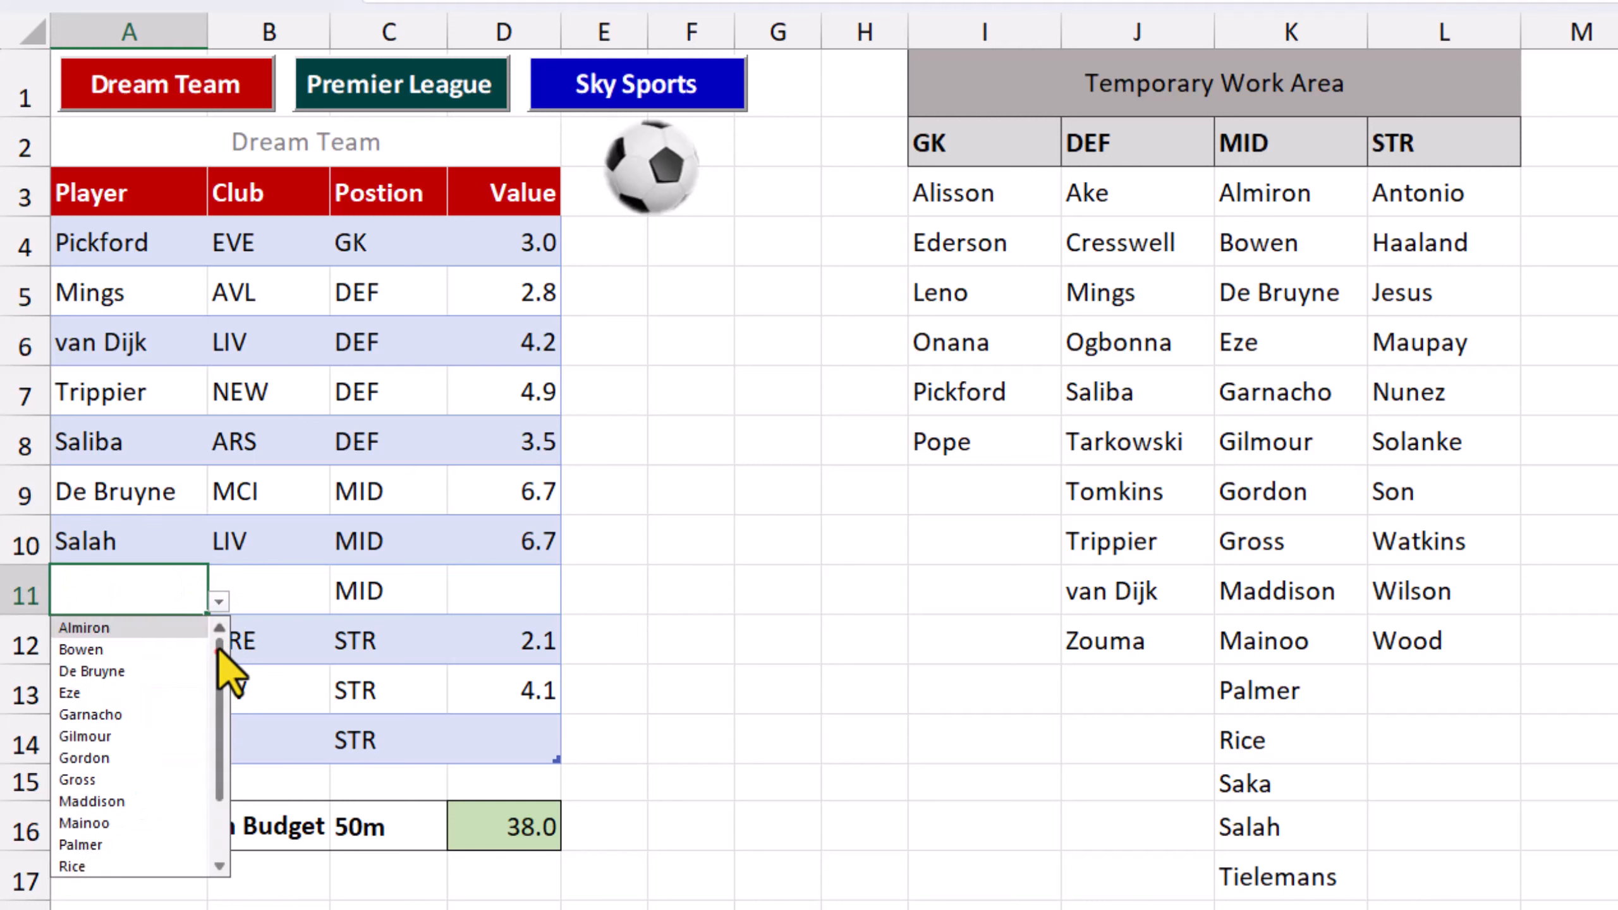
pyautogui.scroll(-2, 194, 797)
pyautogui.click(154, 801)
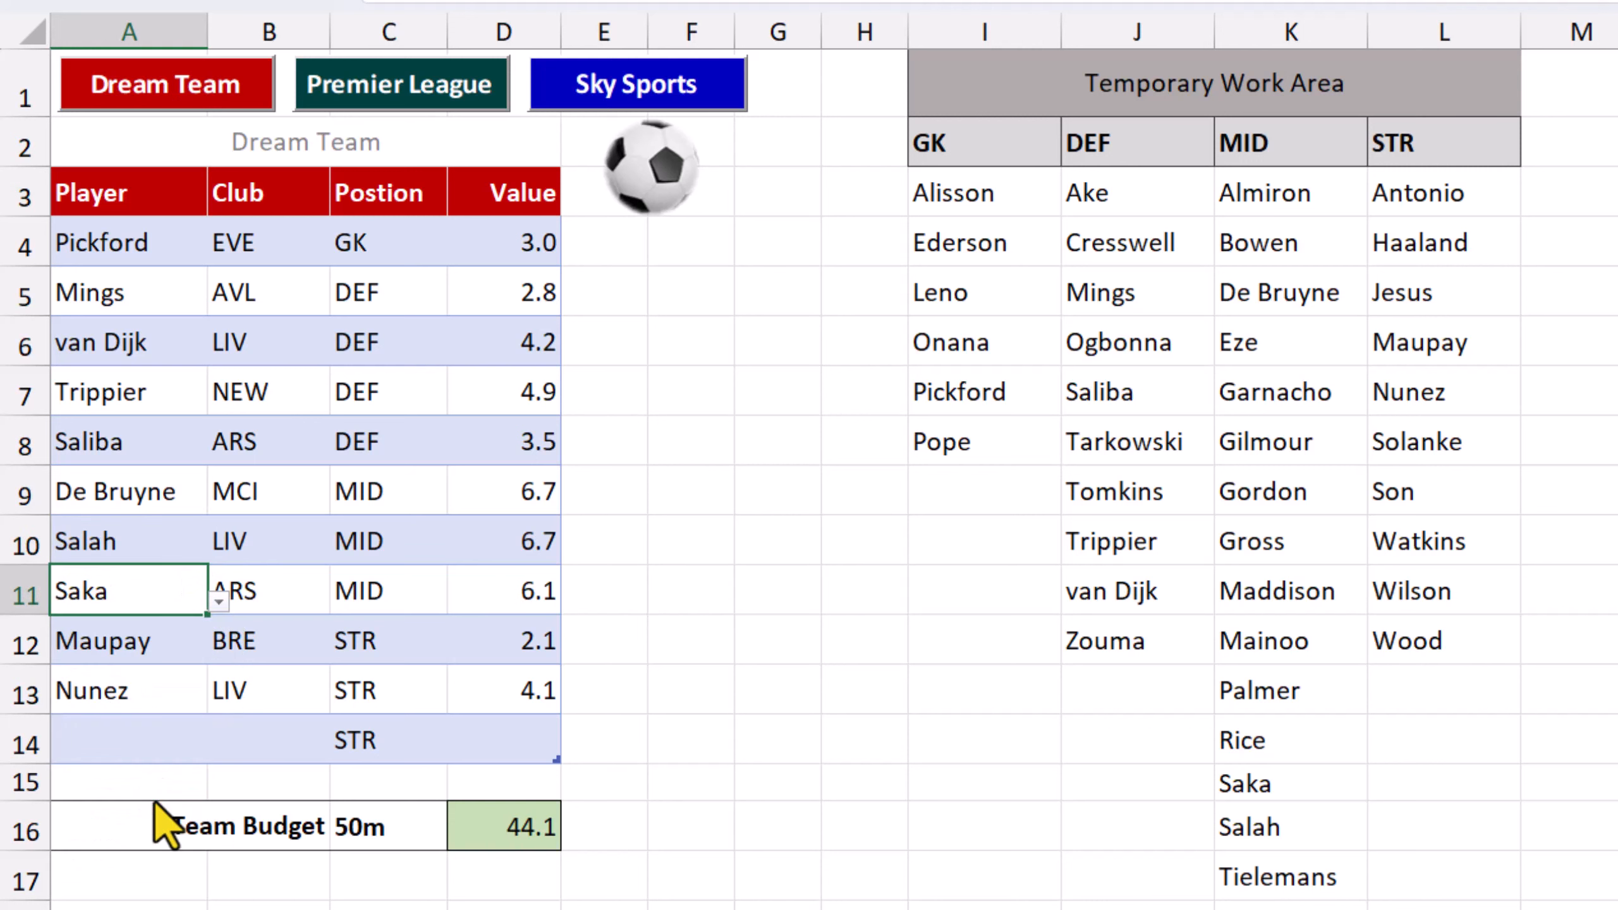
# Choose Haaland from the player dropdown for the empty striker row in A14.
pyautogui.click(159, 741)
pyautogui.click(219, 751)
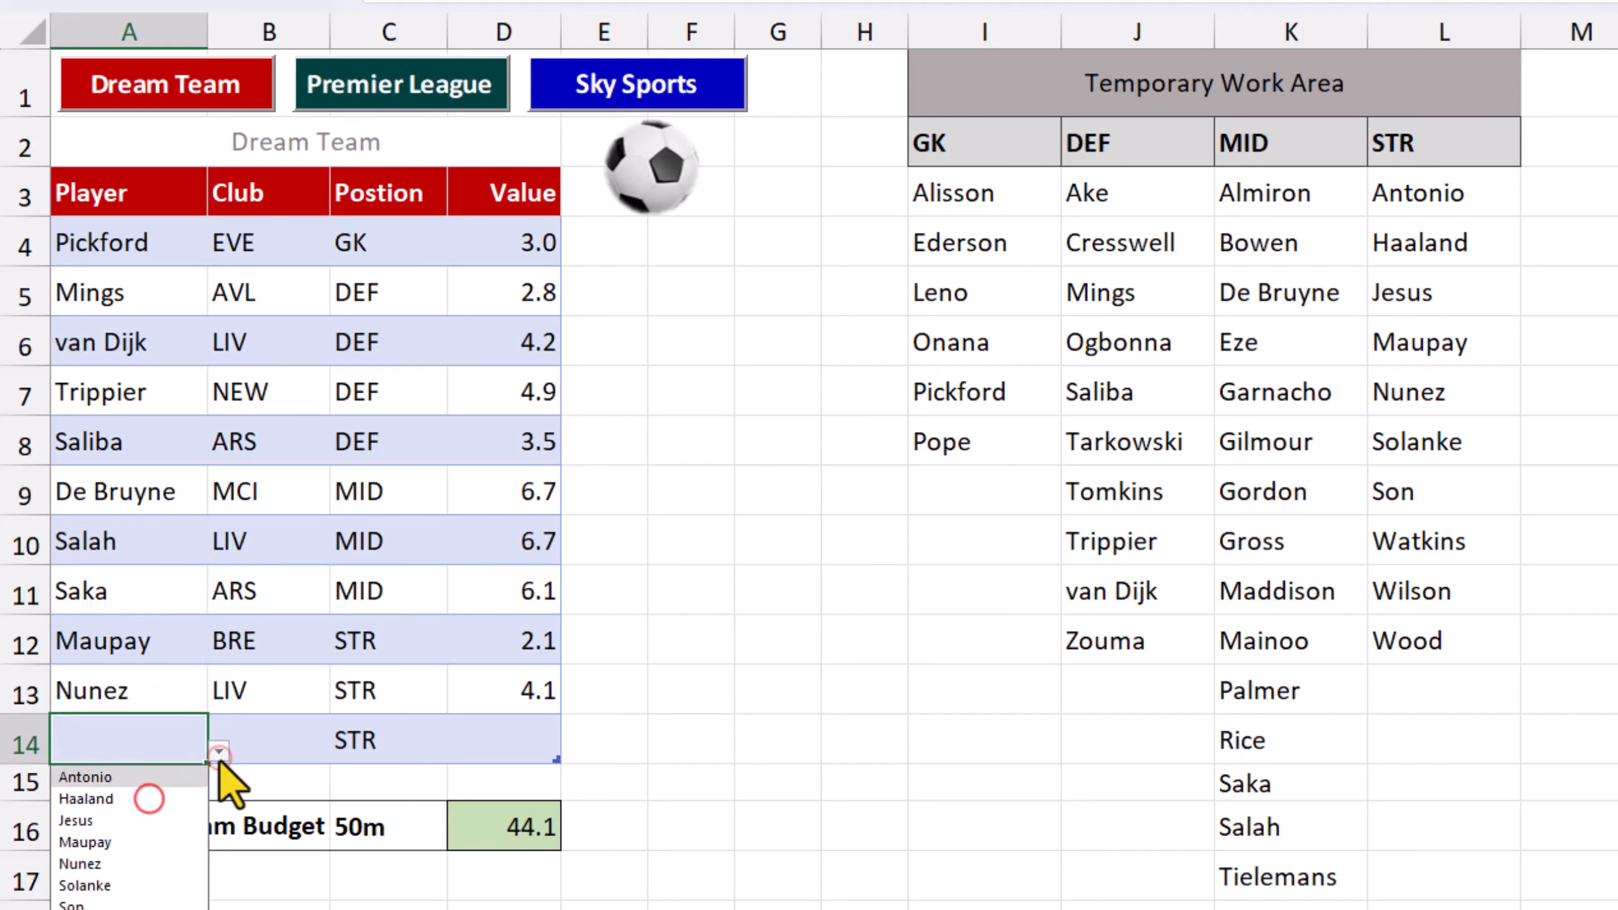
pyautogui.click(149, 802)
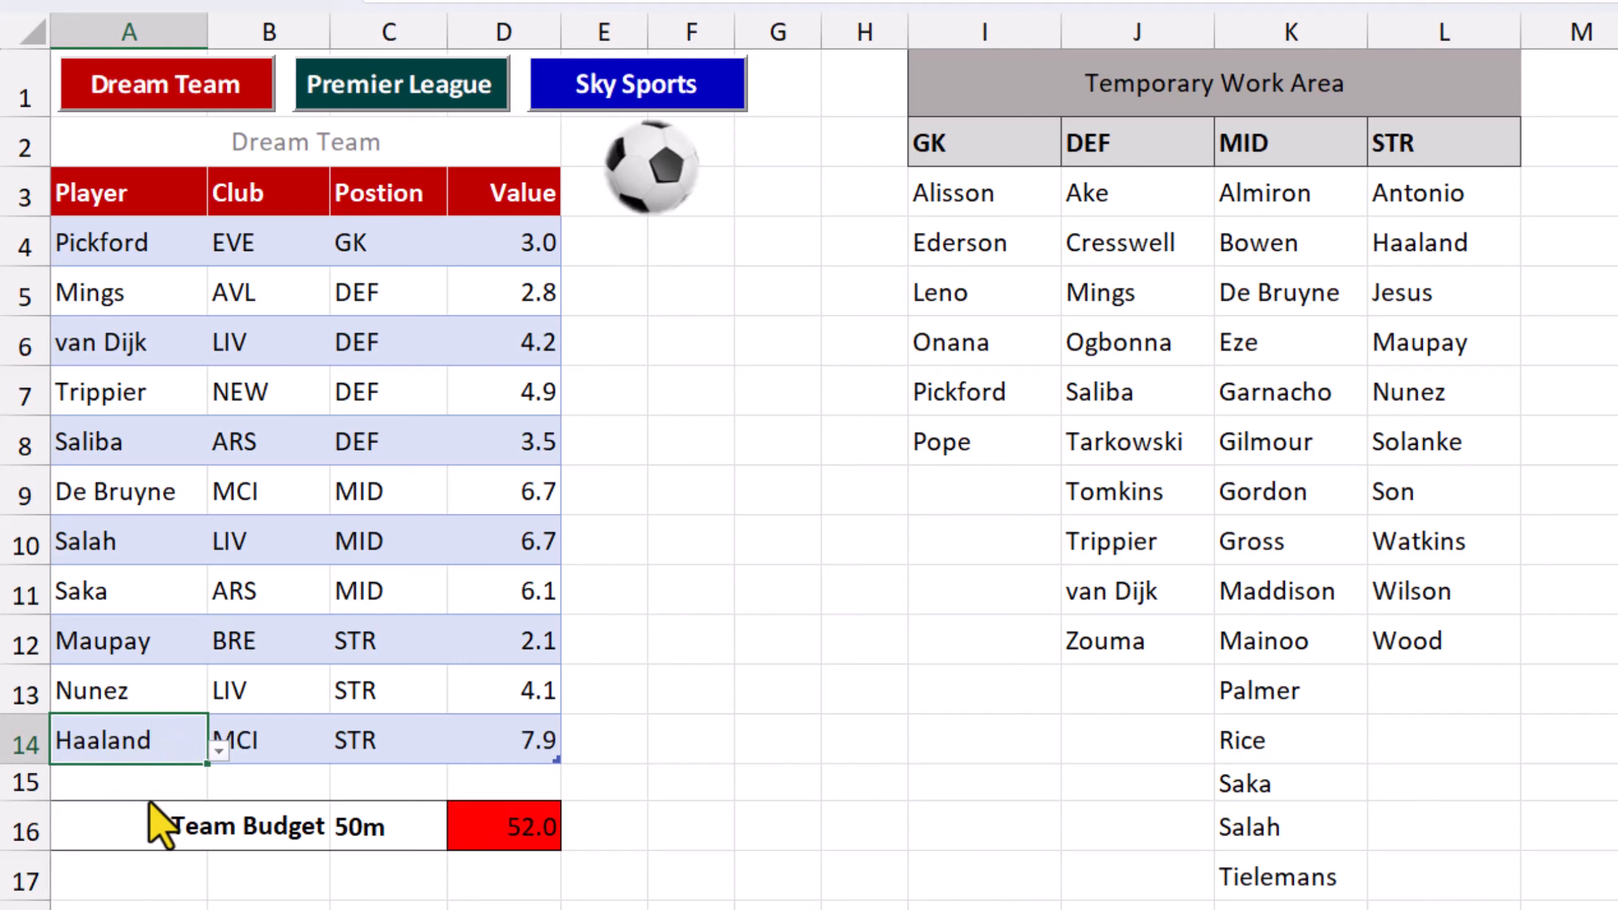
# Replace the defender in A6 with Tomkins using the player dropdown.
pyautogui.click(171, 340)
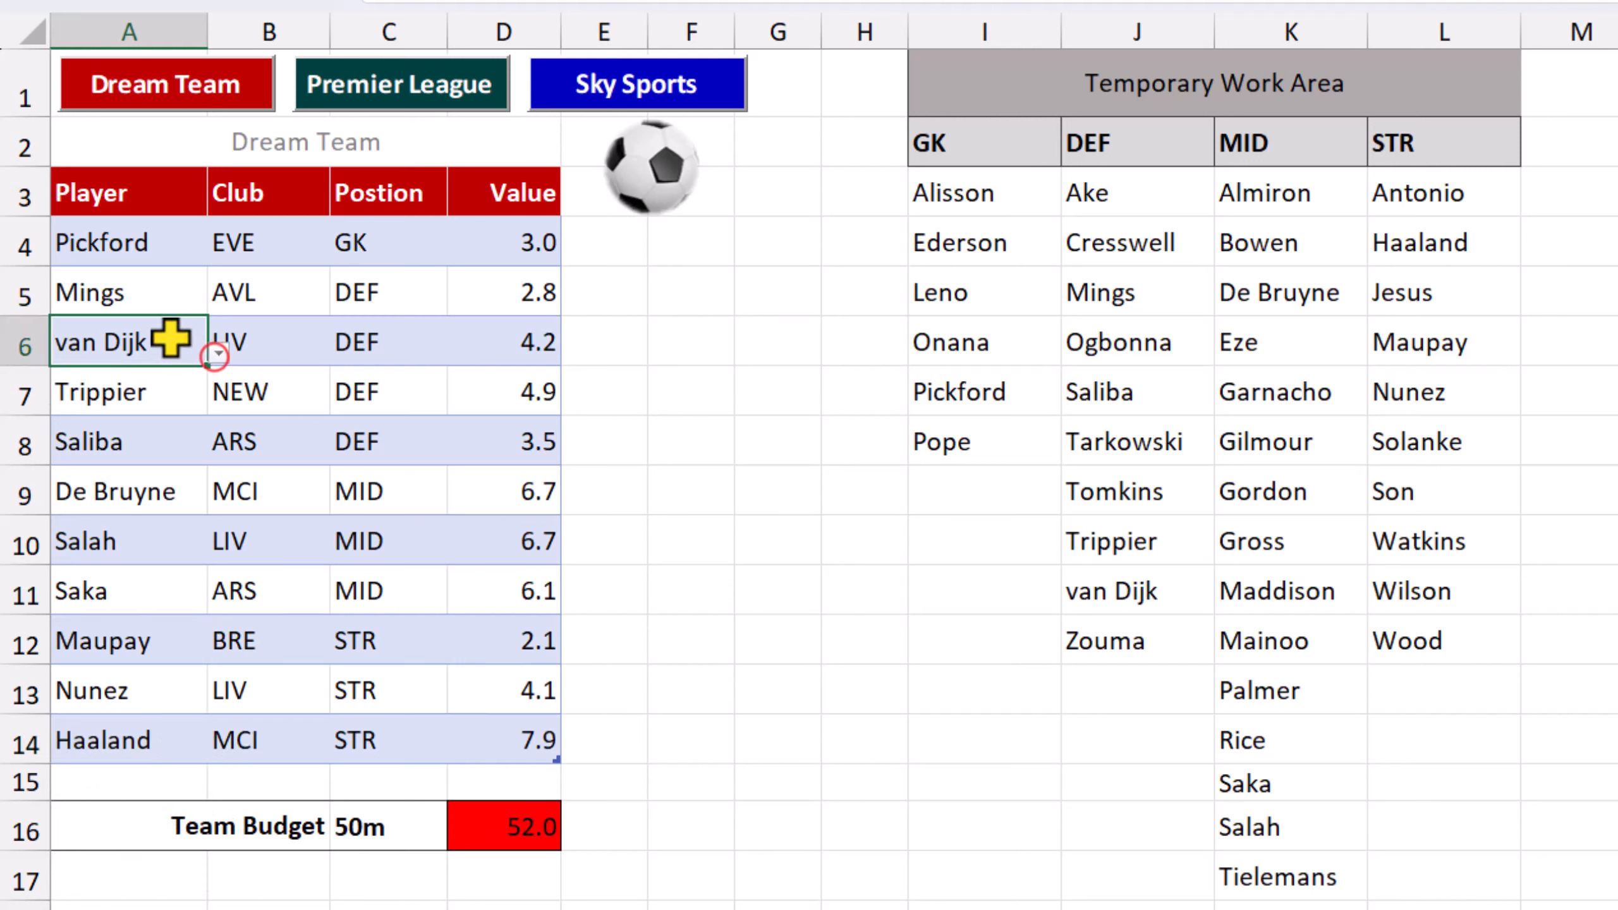
pyautogui.click(215, 357)
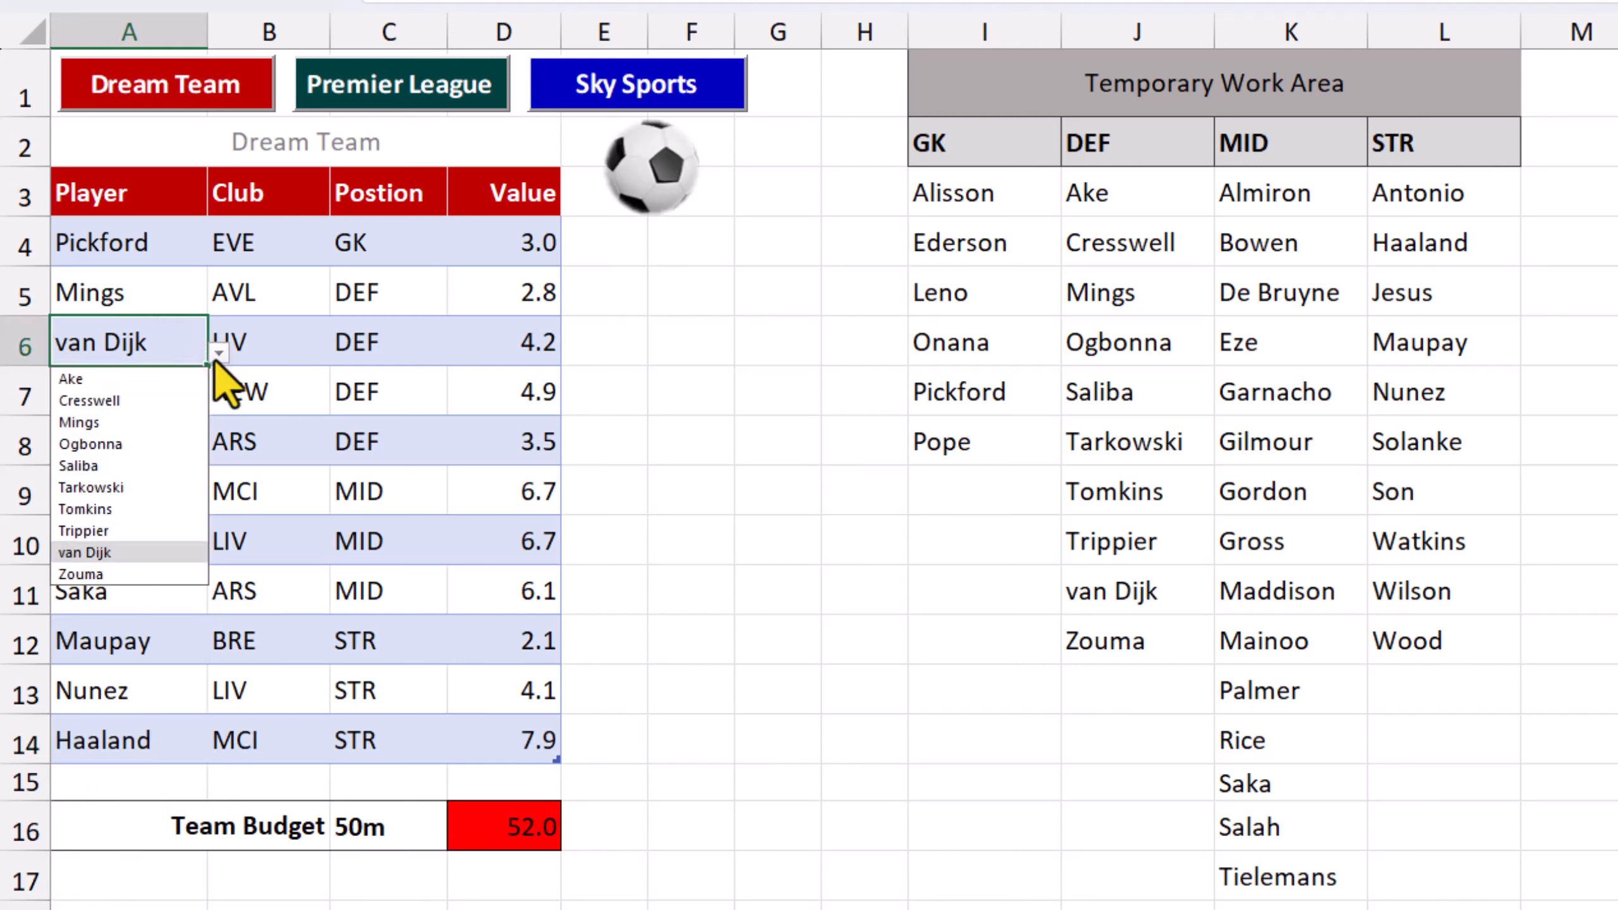
pyautogui.click(147, 511)
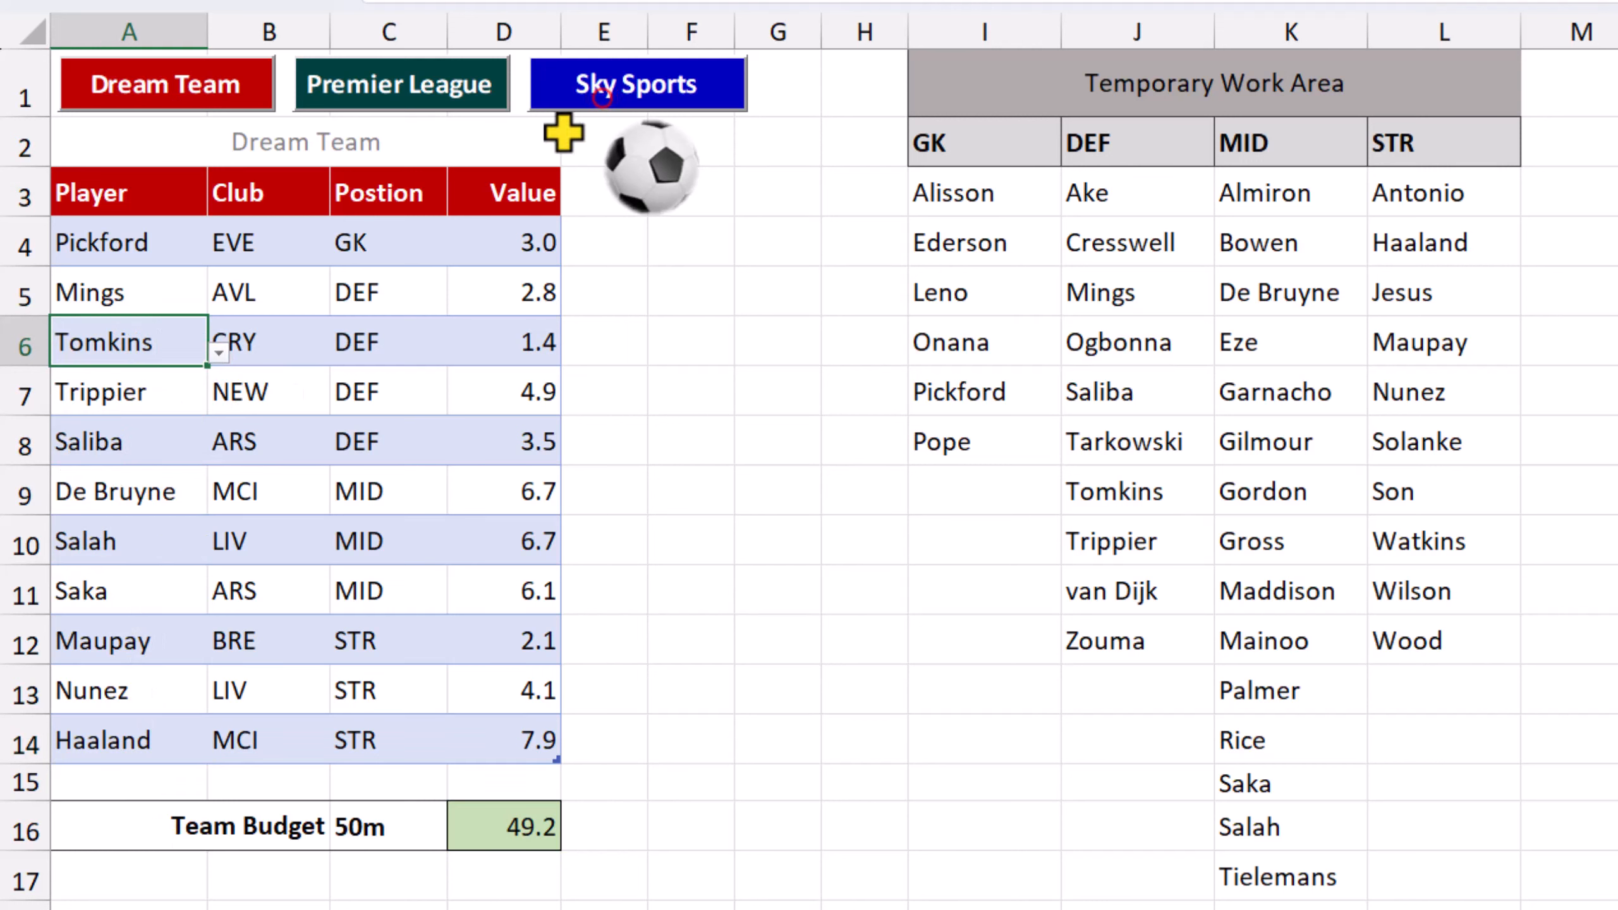
# Switch the team table to the Sky Sports source and replace the midfielder in A9 with Maddison from the player dropdown.
pyautogui.click(601, 101)
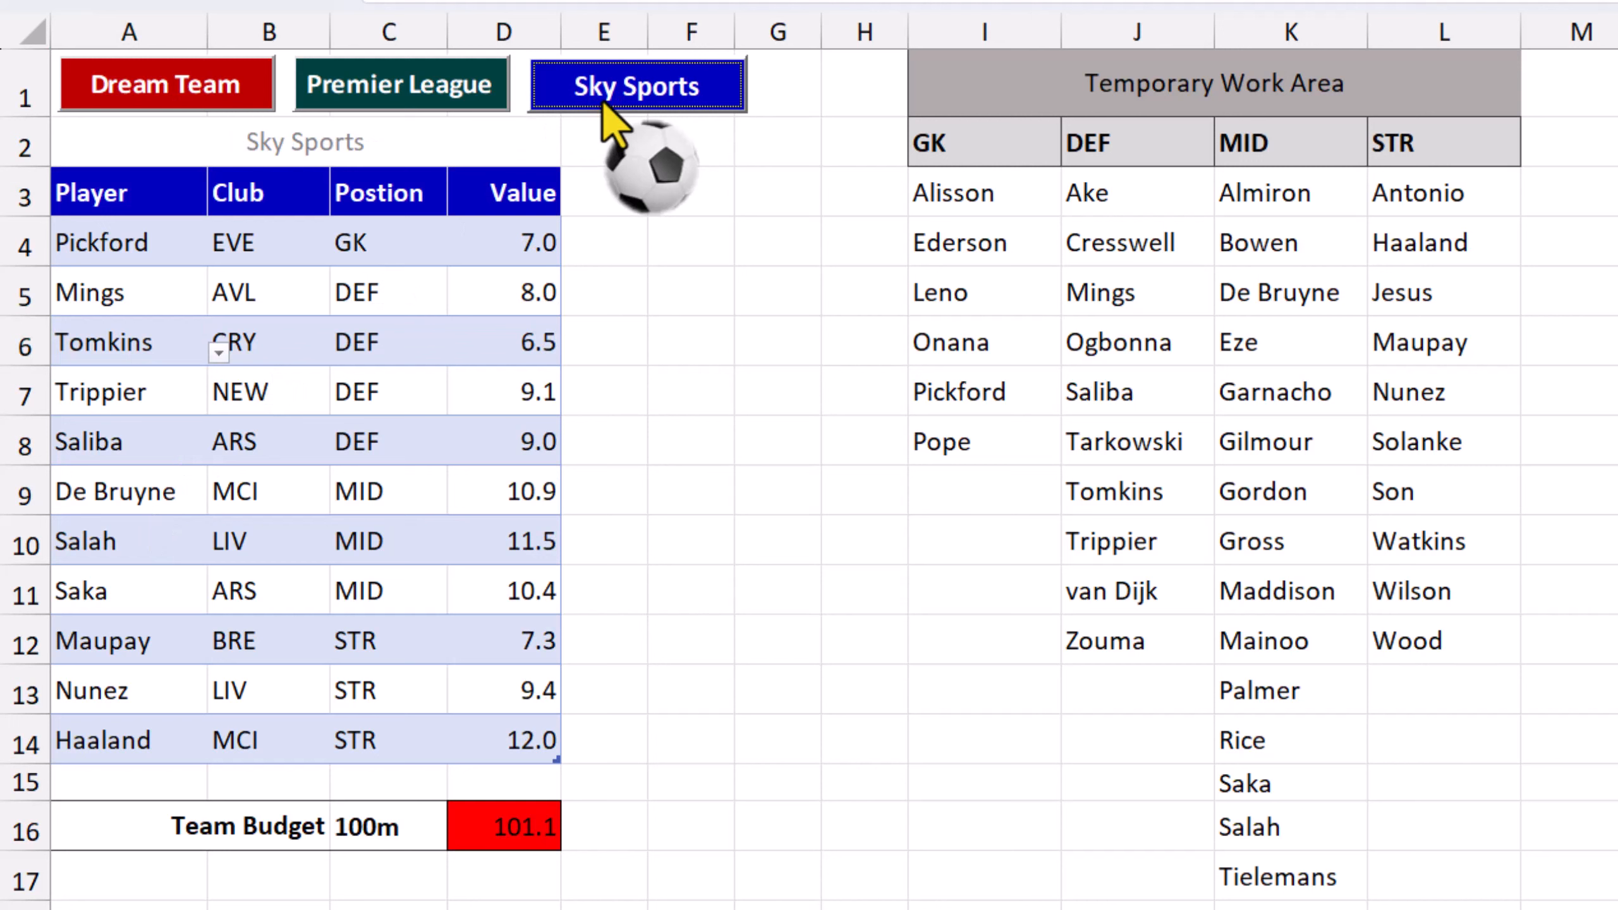
pyautogui.click(118, 495)
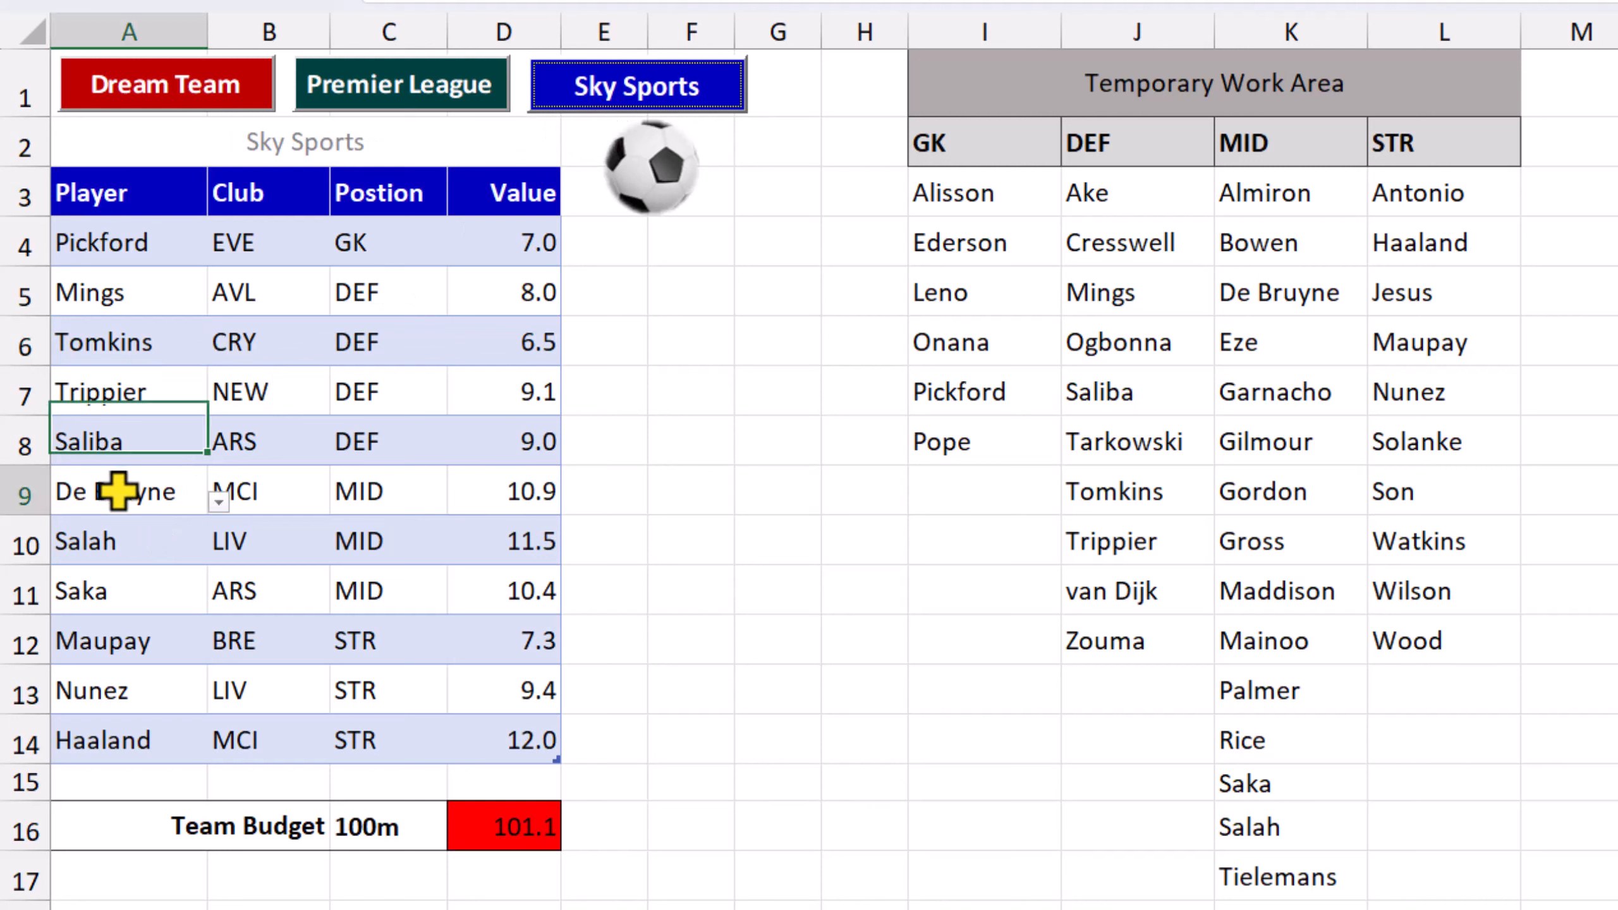
pyautogui.click(220, 507)
pyautogui.click(139, 706)
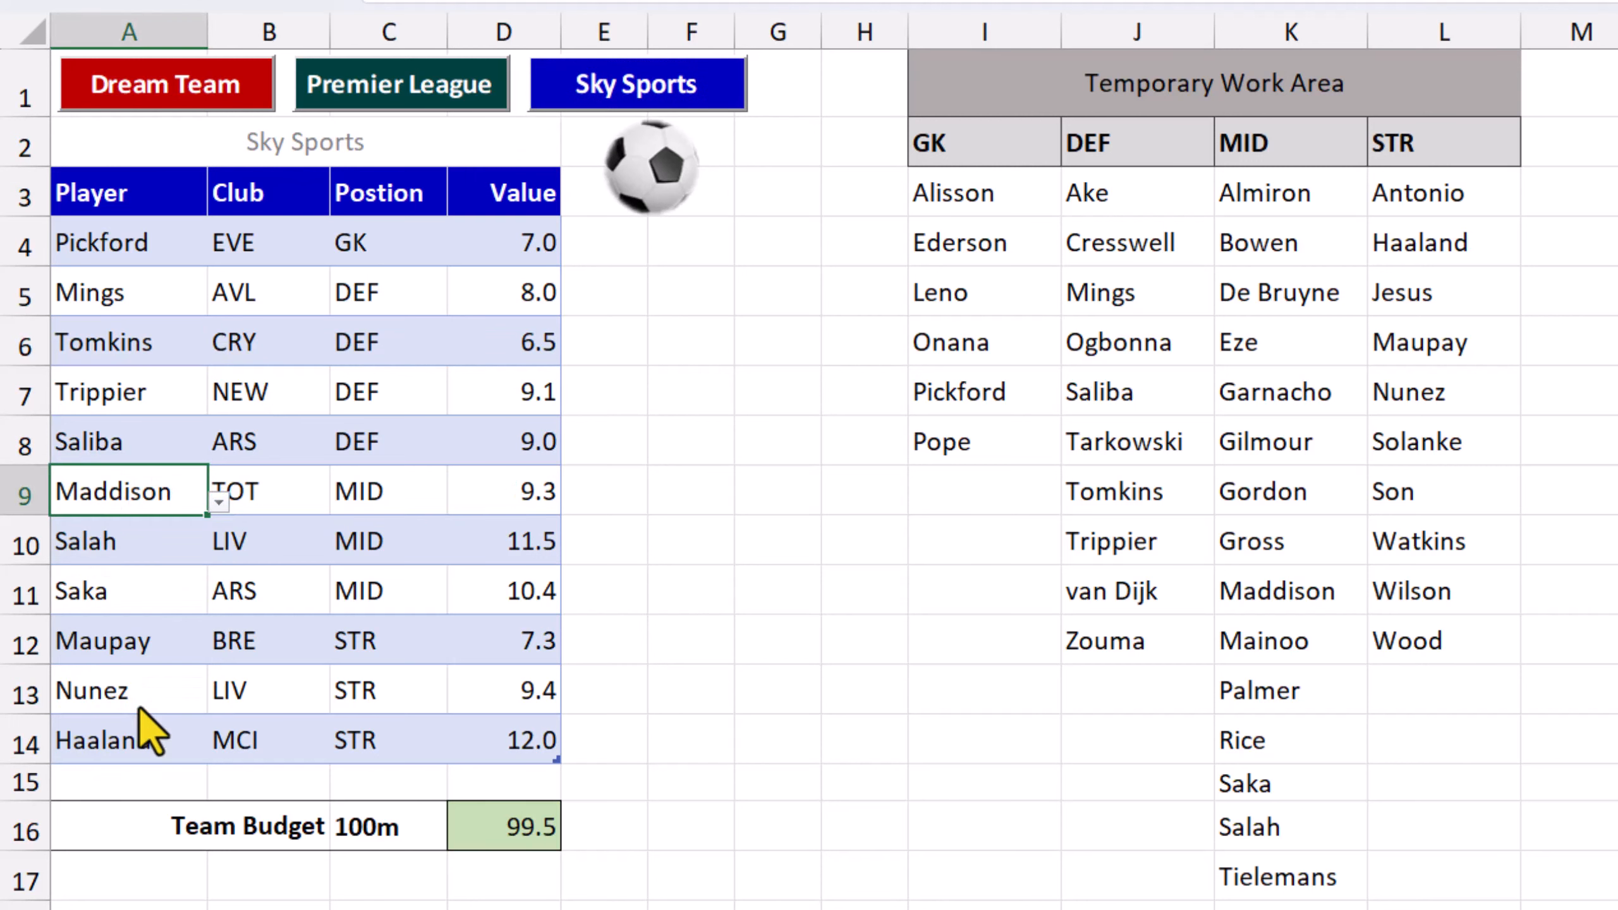
# Check the team total against the budget under the Premier League and Dream Team sources, and return to Sky Sports.
pyautogui.click(365, 96)
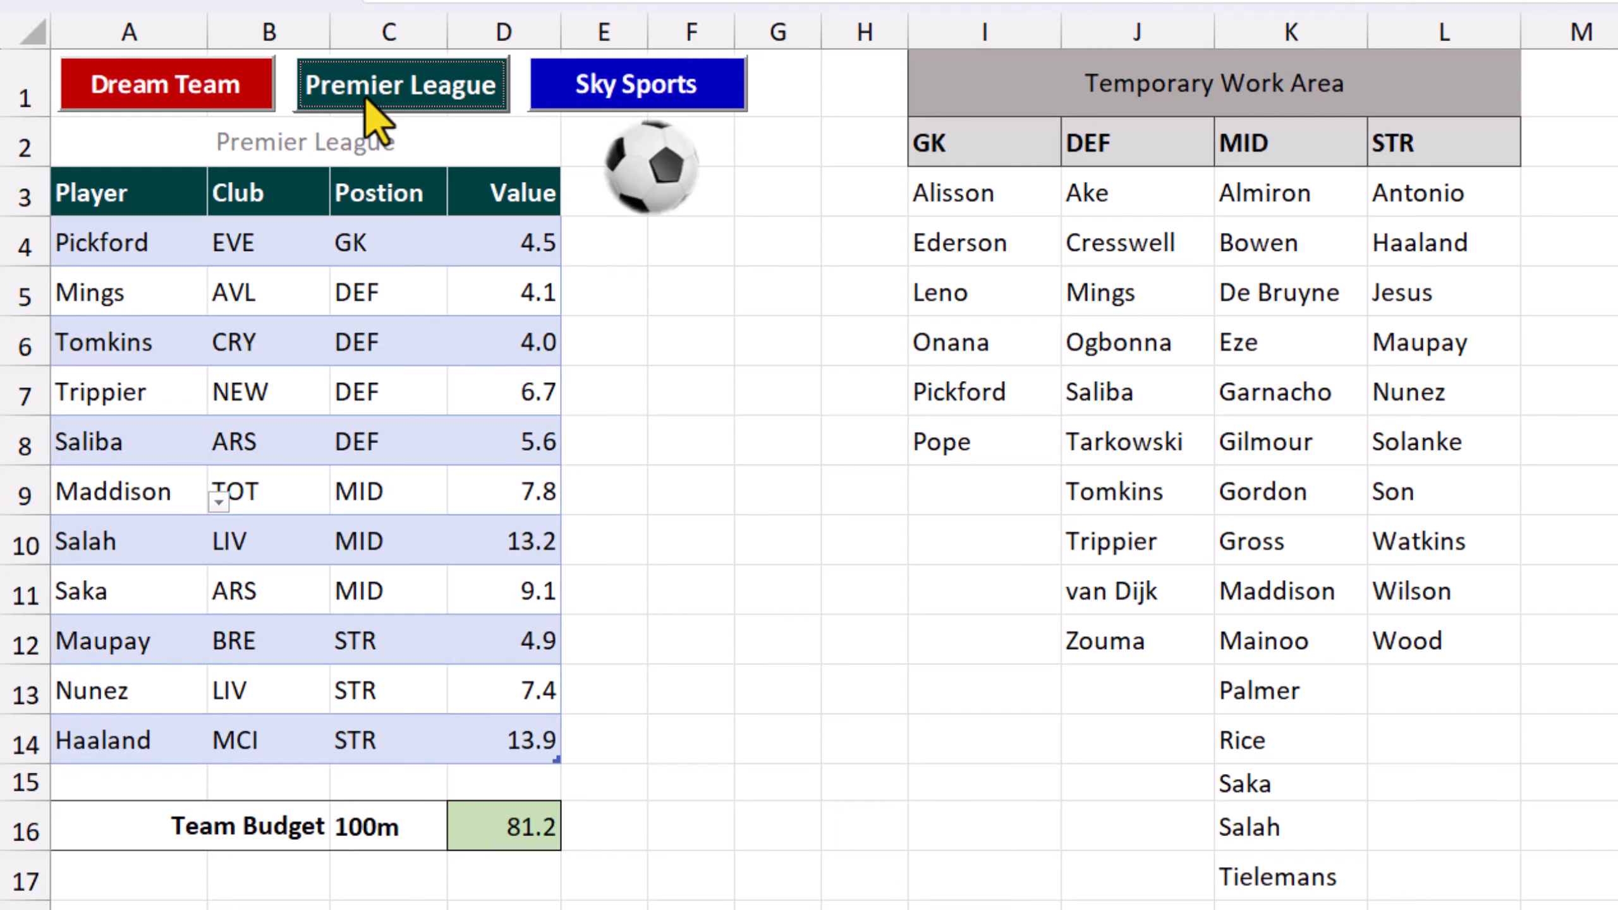
pyautogui.click(127, 85)
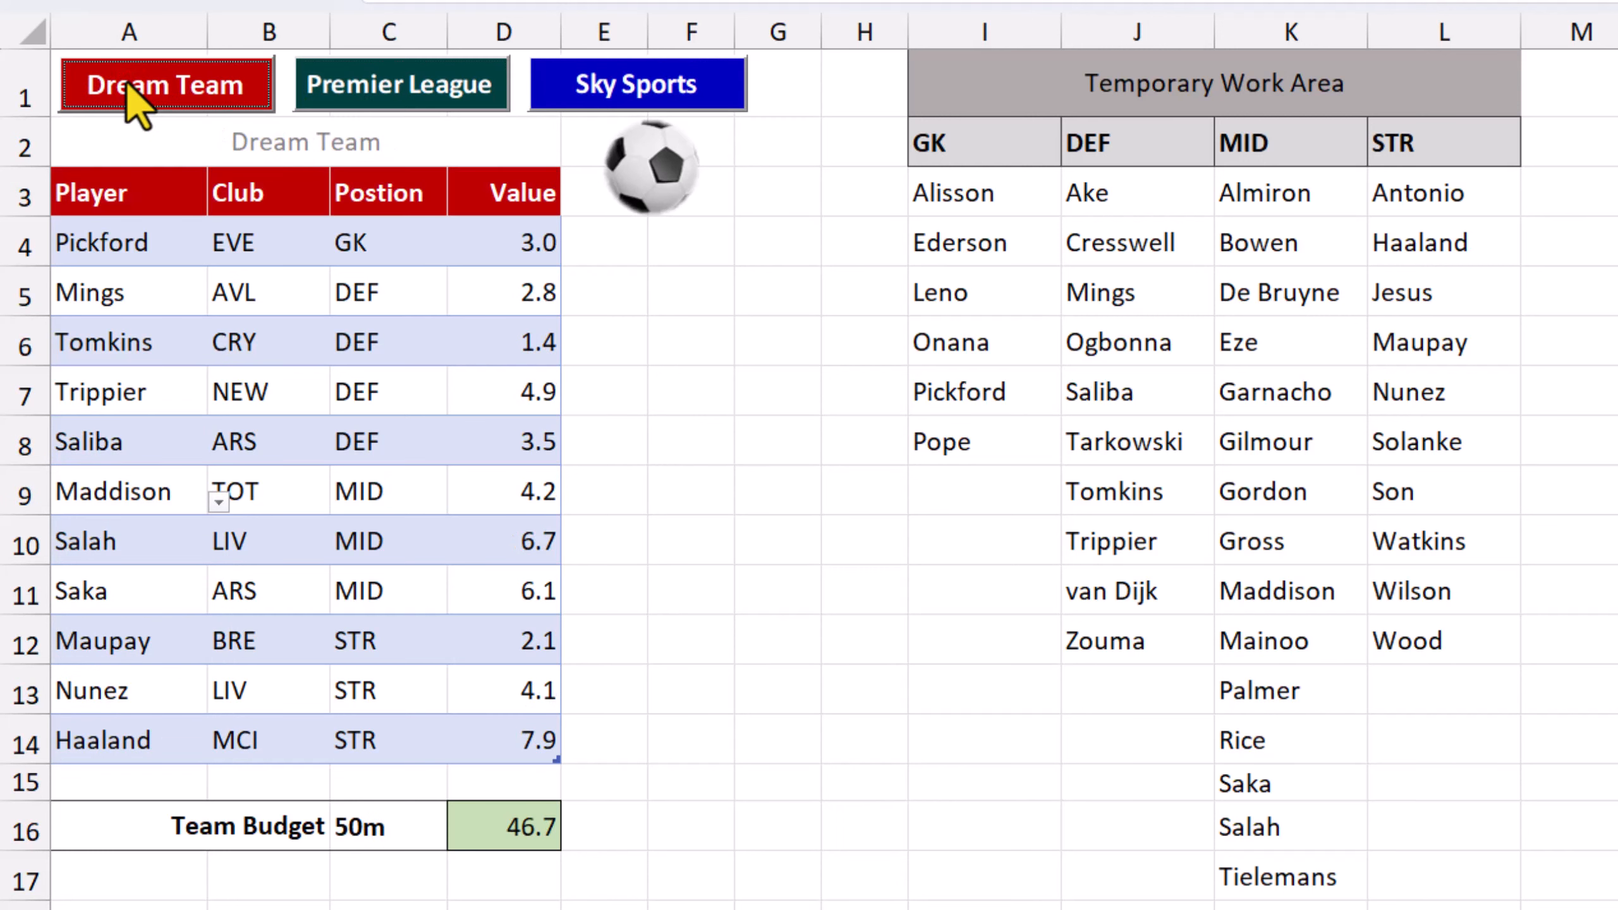
pyautogui.click(721, 79)
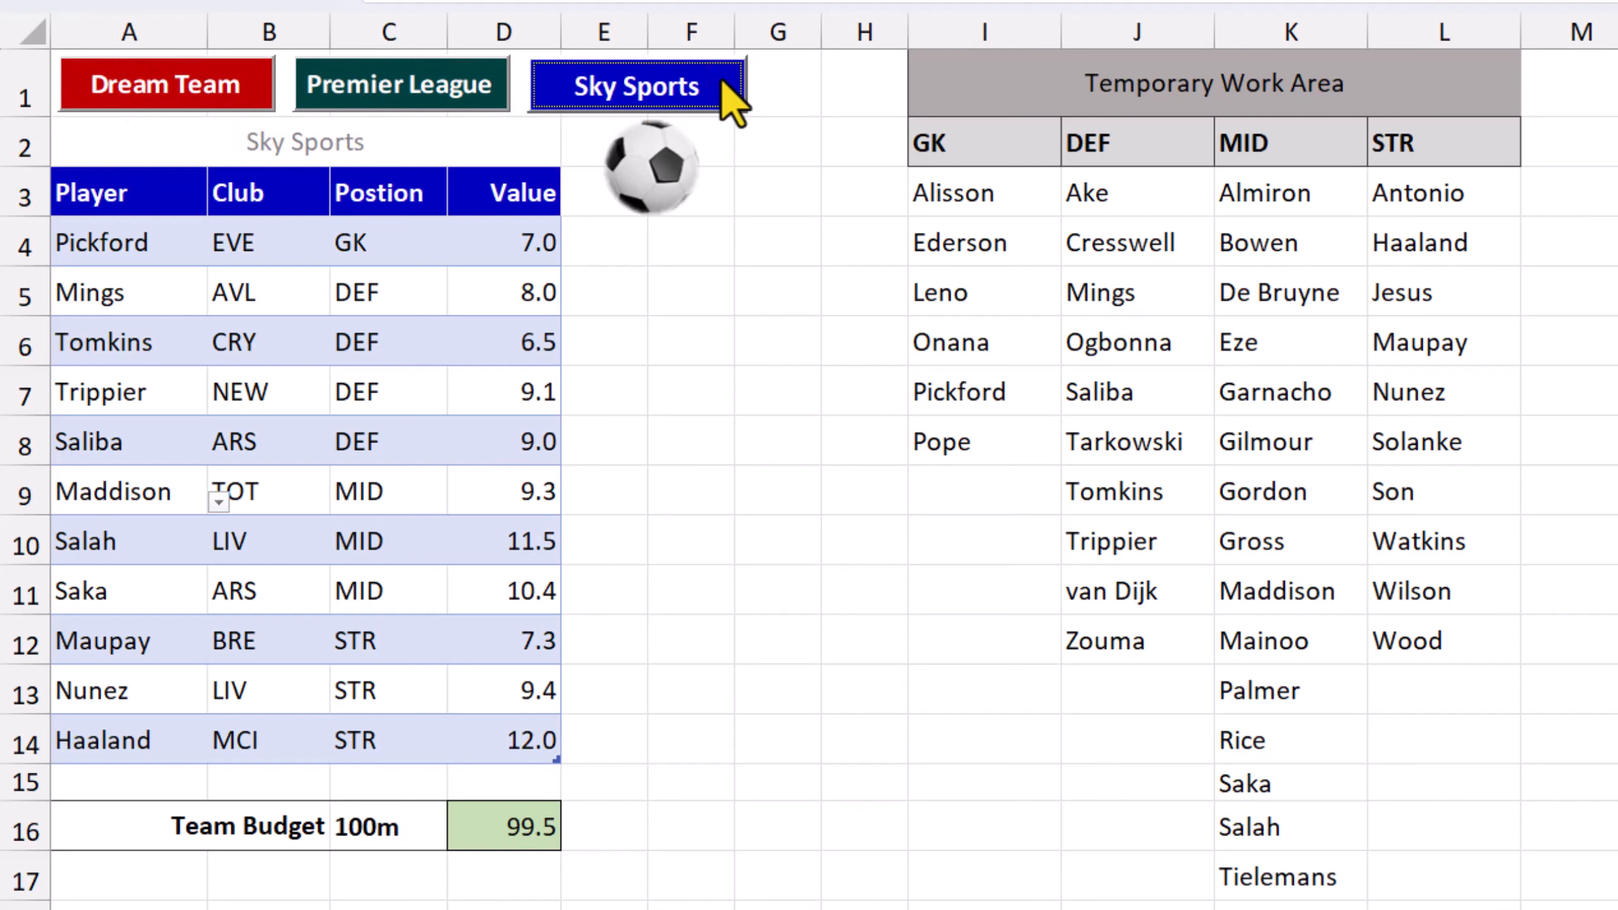